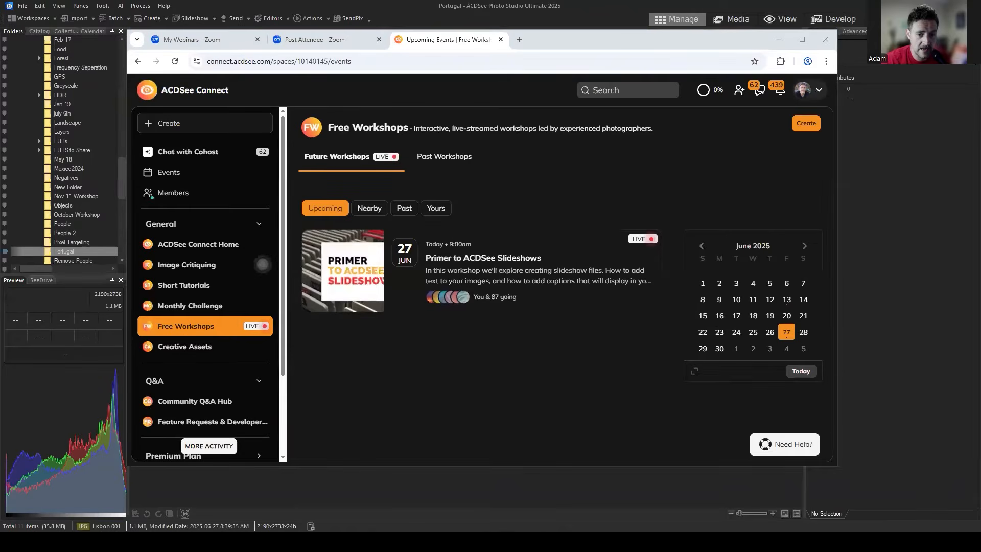
# Open the Community Q&A Hub and find the post proposing a 'your questions answered' workshop in its feed.
pyautogui.click(431, 360)
pyautogui.scroll(-1, 190, 272)
pyautogui.scroll(-2, 190, 274)
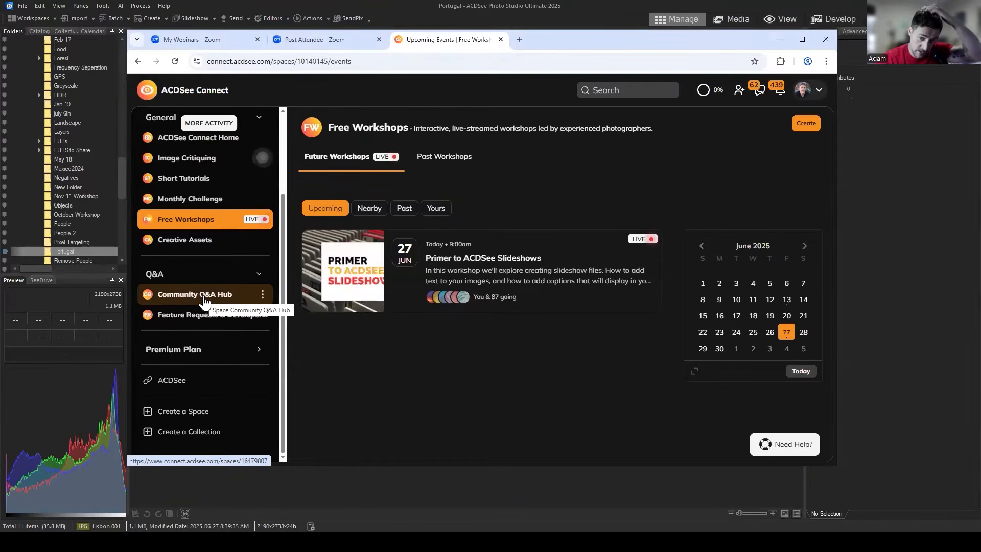
pyautogui.click(204, 300)
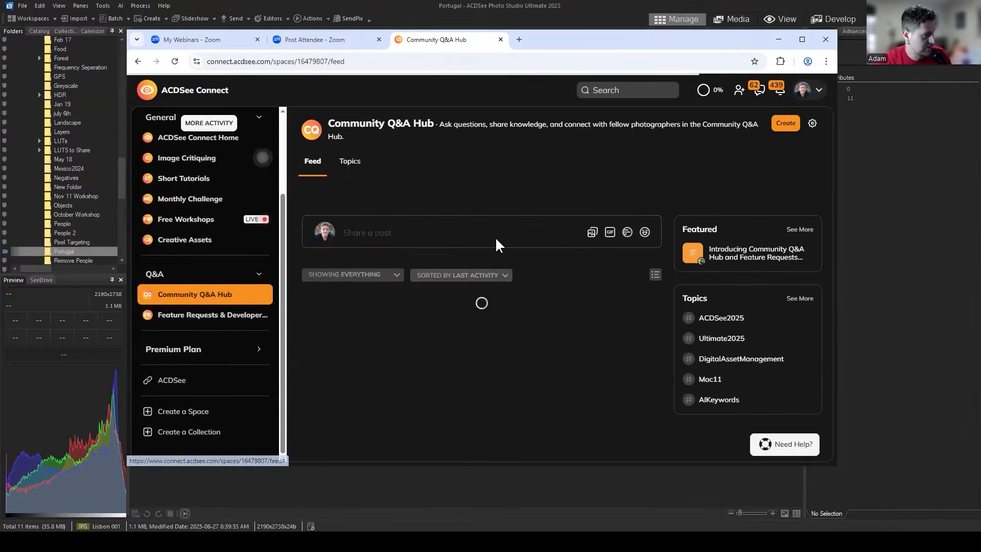
pyautogui.scroll(-5, 486, 209)
pyautogui.scroll(-15, 487, 241)
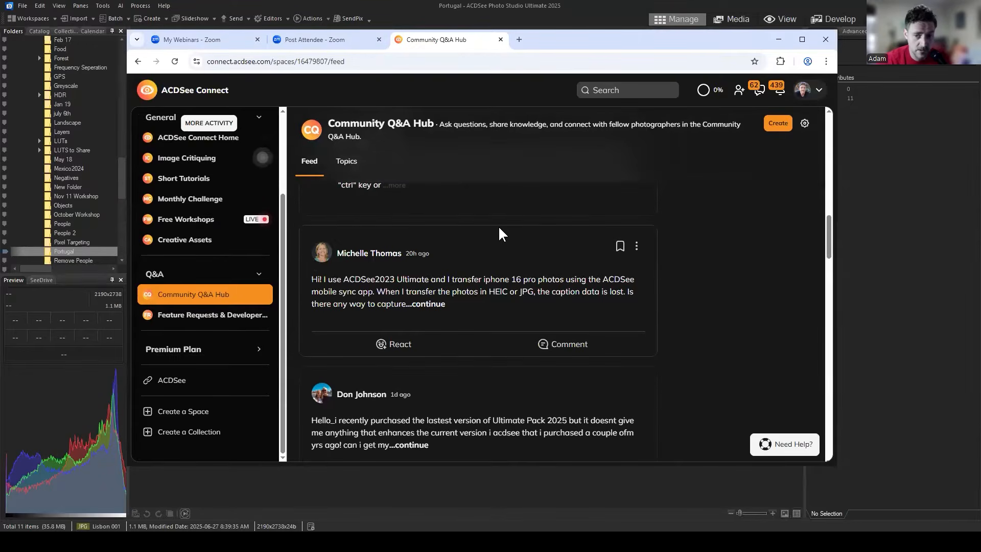
pyautogui.scroll(-15, 494, 232)
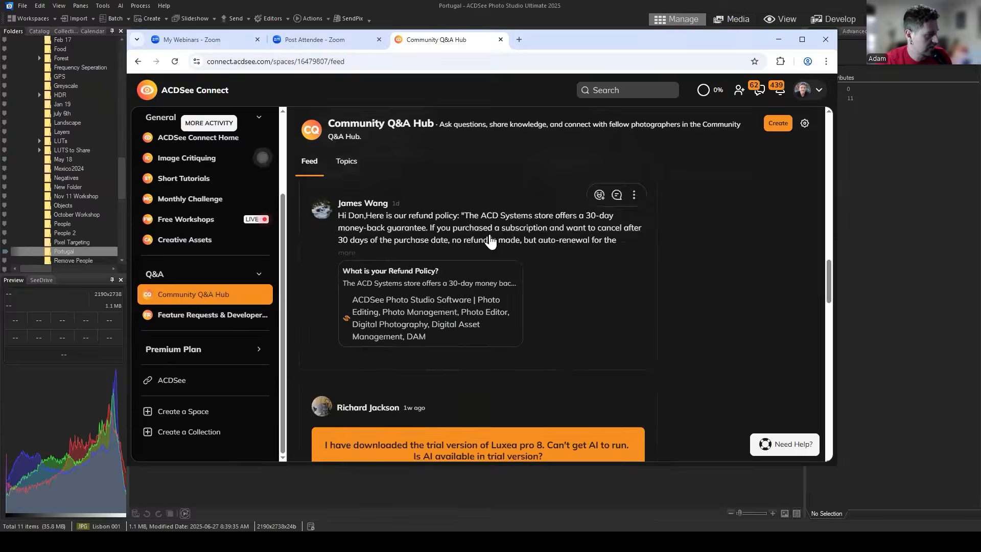
pyautogui.scroll(-5, 495, 235)
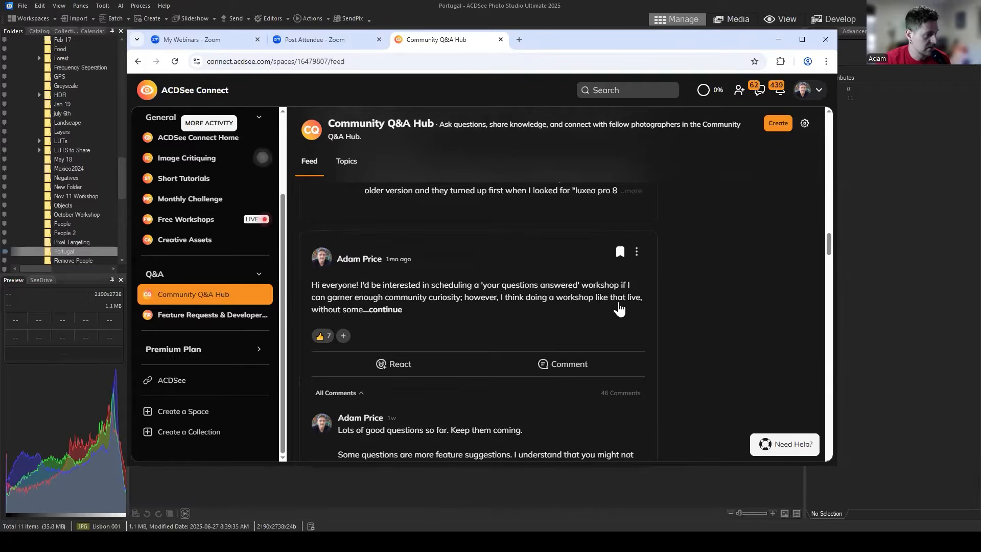
# Read the 'your questions answered' workshop post and the comments below it.
pyautogui.scroll(-2, 500, 247)
pyautogui.scroll(1, 501, 247)
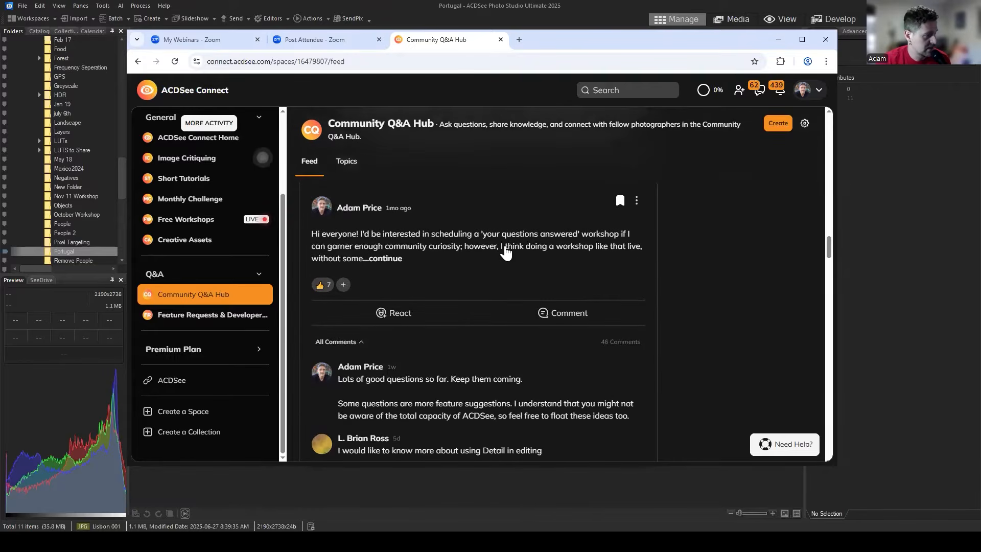
pyautogui.scroll(-1, 419, 253)
pyautogui.scroll(1, 451, 254)
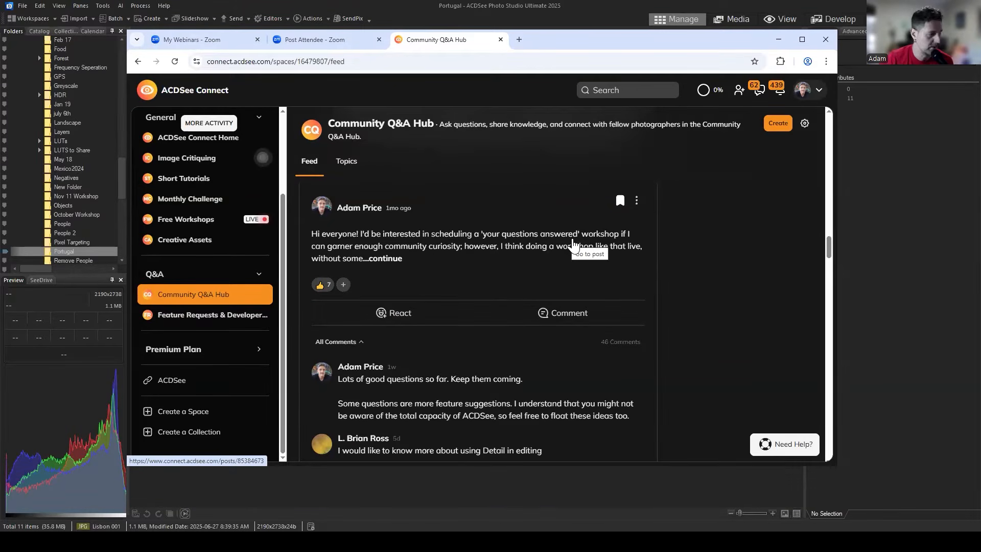
pyautogui.scroll(-2, 507, 240)
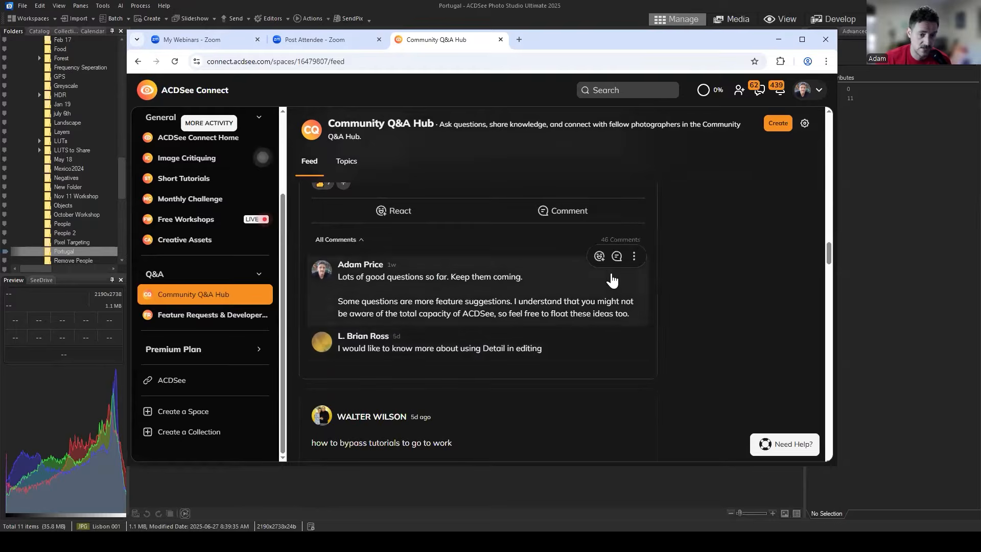
pyautogui.scroll(1, 608, 273)
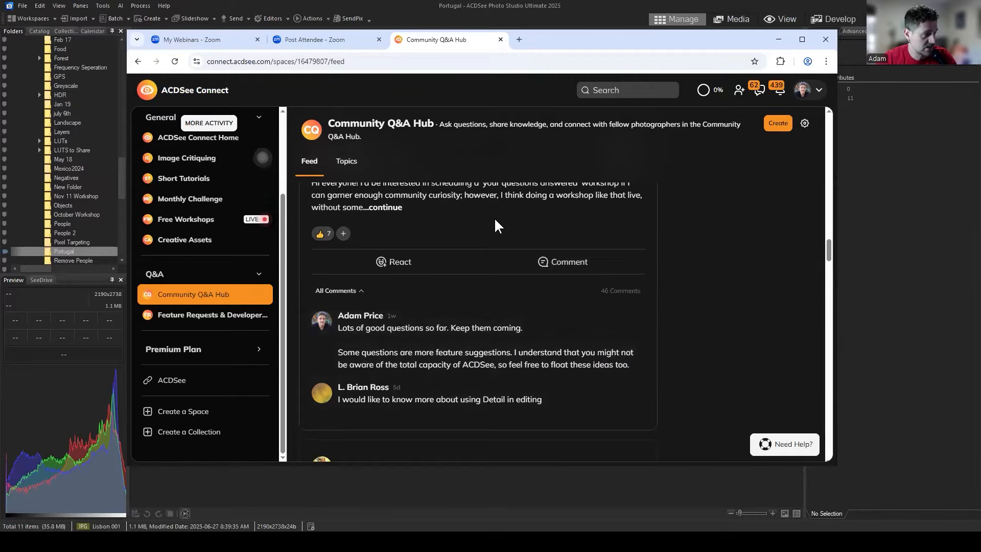
pyautogui.scroll(1, 491, 258)
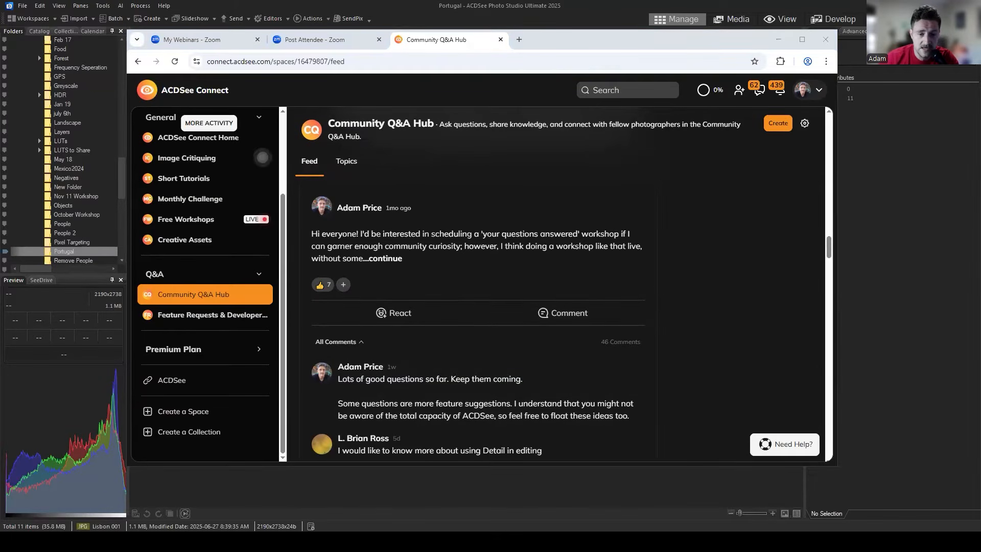
pyautogui.scroll(-2, 667, 337)
pyautogui.scroll(3, 595, 324)
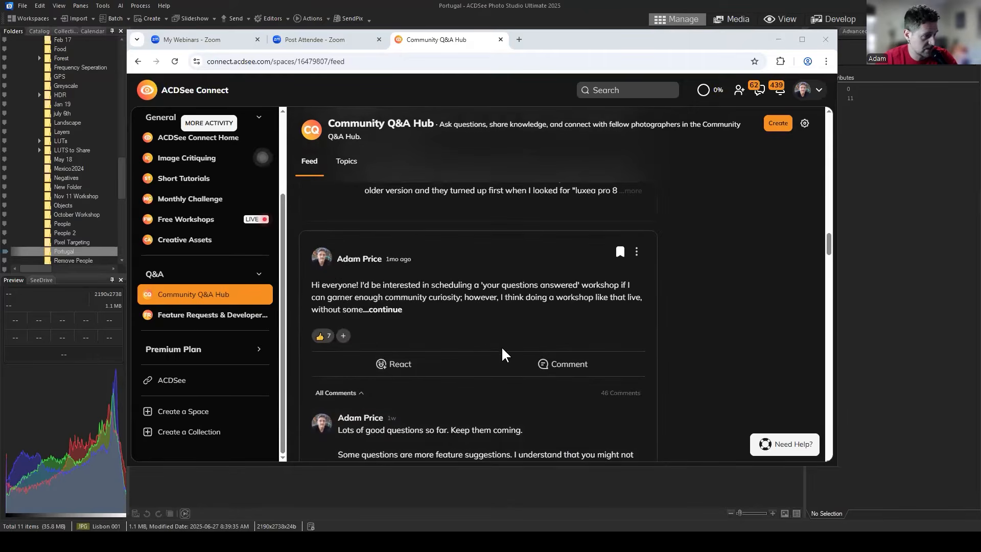
pyautogui.scroll(2, 493, 339)
pyautogui.scroll(-2, 456, 335)
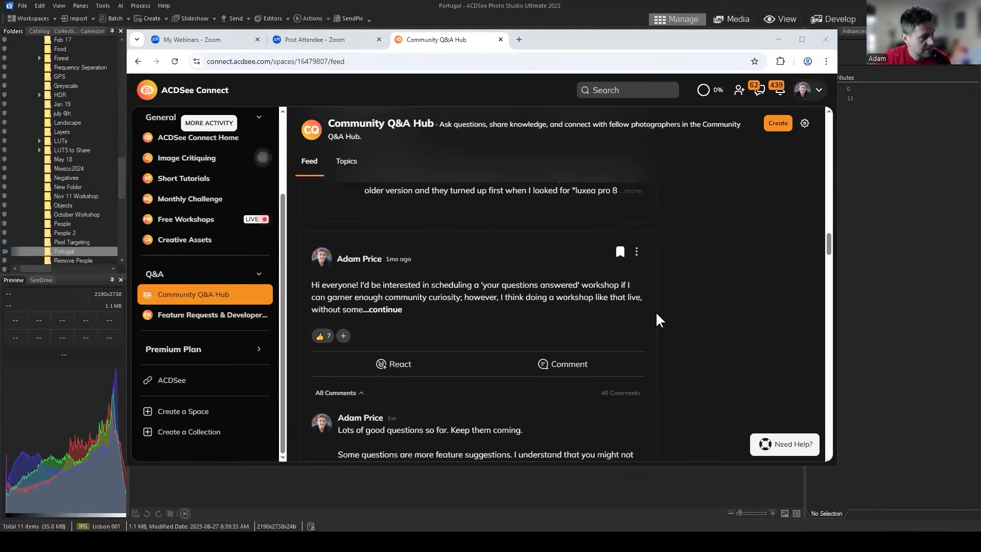
# Minimize the browser window and switch to ACDSee Photo Studio with the Portugal folder.
pyautogui.scroll(5, 731, 284)
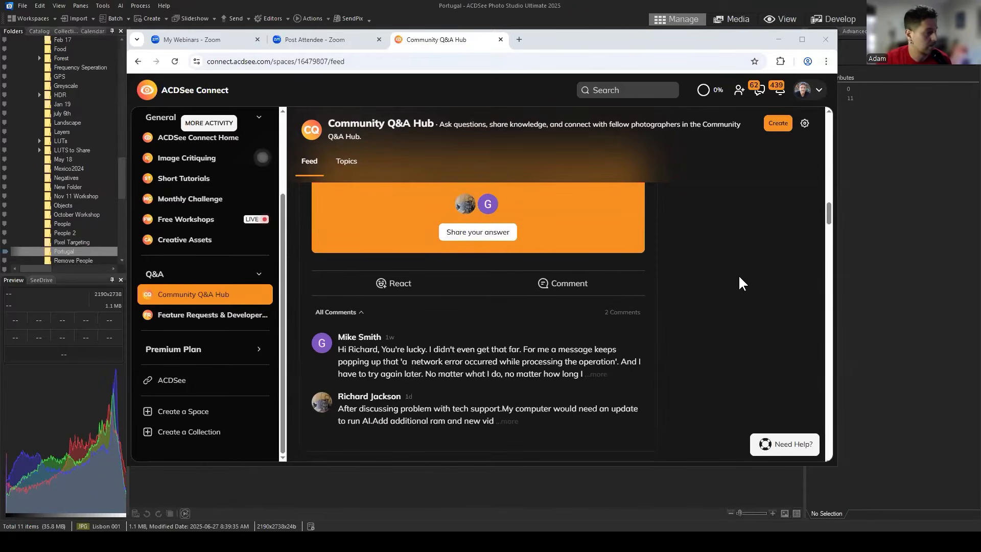
pyautogui.scroll(15, 743, 284)
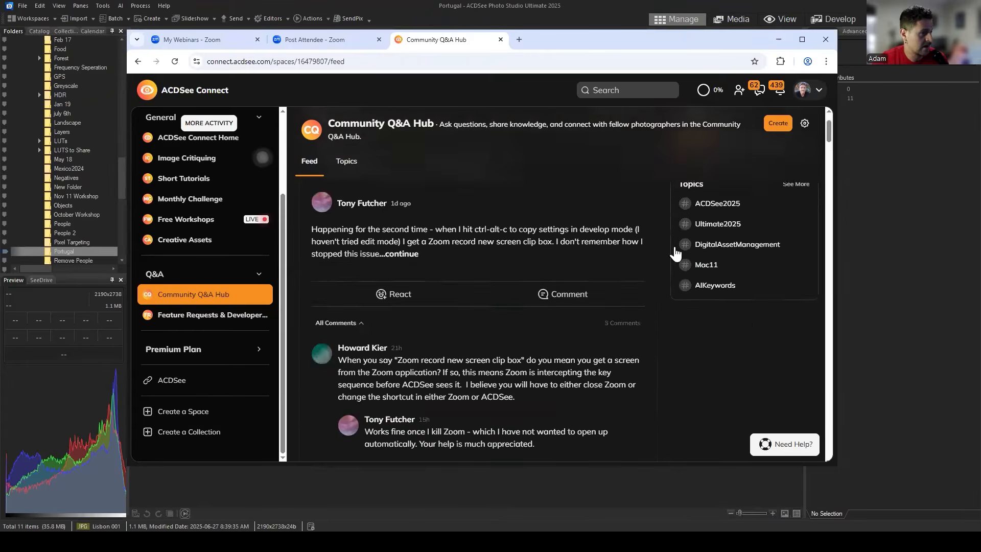
pyautogui.scroll(2, 673, 248)
pyautogui.scroll(-1, 569, 149)
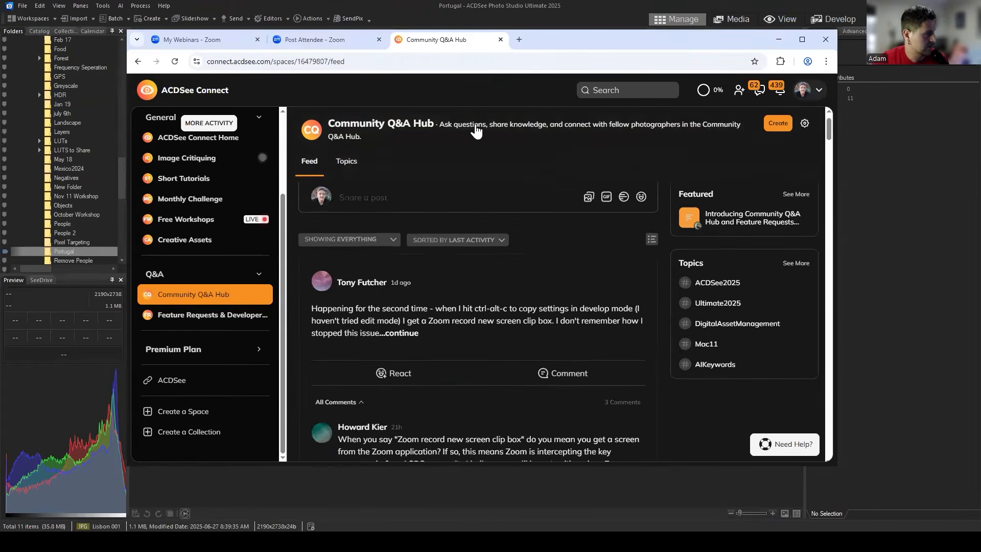
pyautogui.click(787, 44)
pyautogui.click(597, 234)
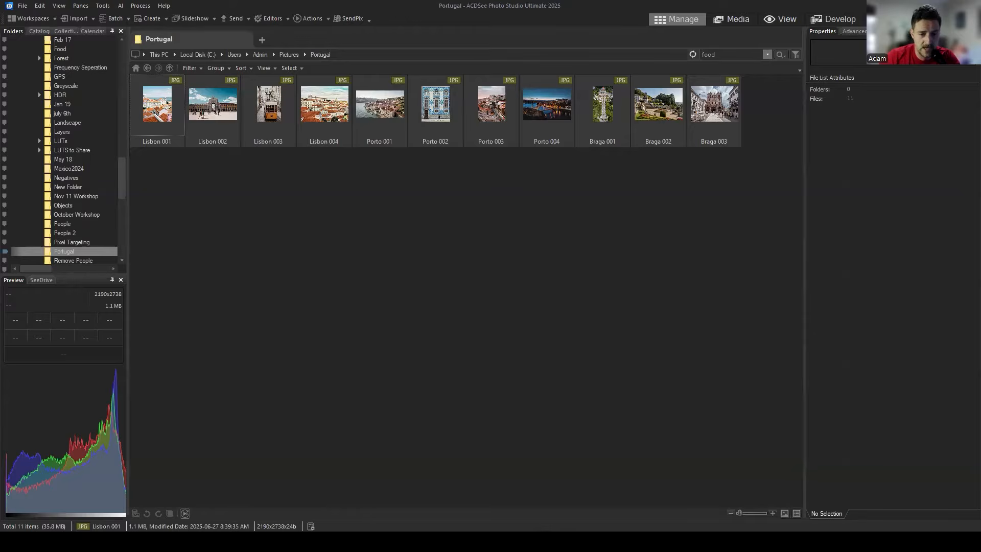
pyautogui.click(710, 372)
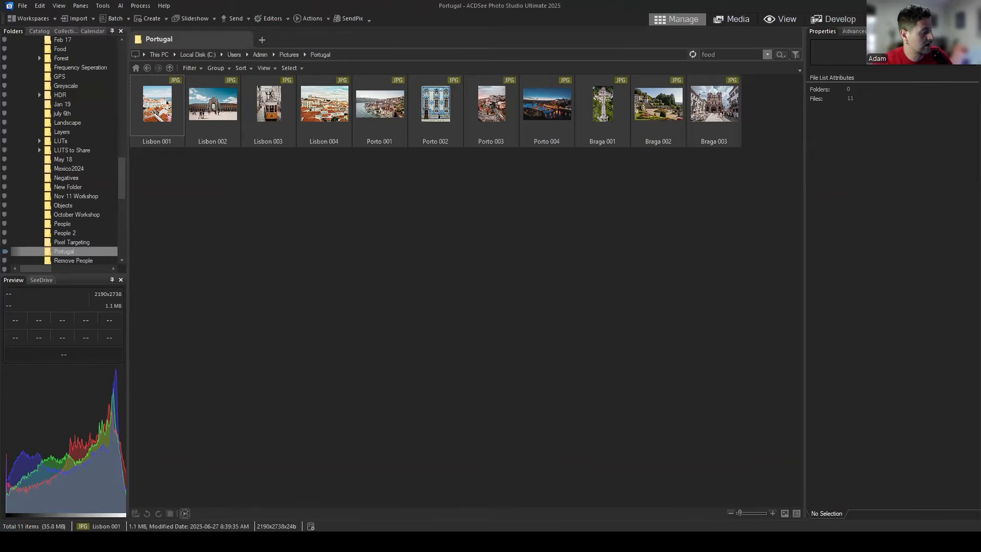
# Switch back to the browser, open the bookmarked ACDSee YouTube channel in a new tab and select its web address.
pyautogui.click(239, 540)
pyautogui.click(519, 40)
pyautogui.click(224, 82)
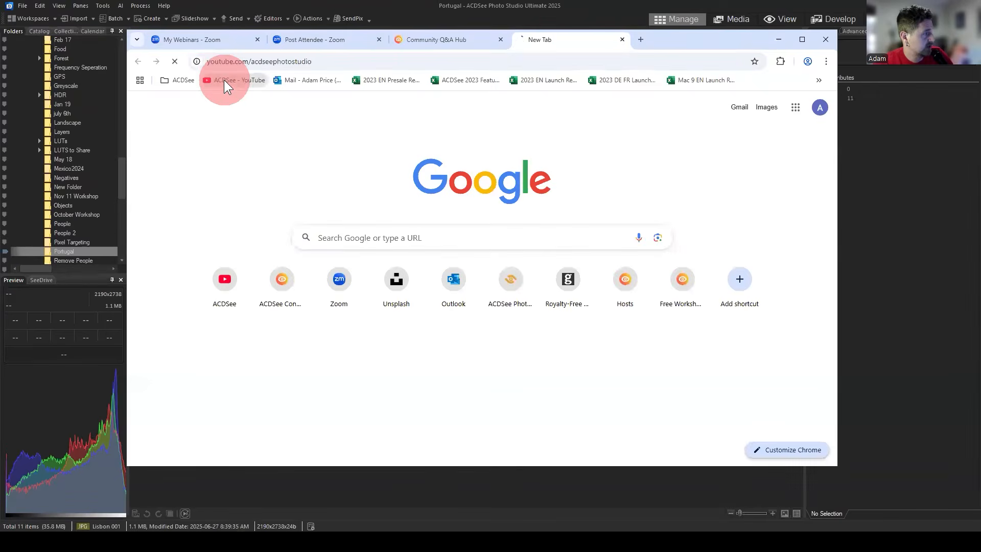
pyautogui.click(340, 61)
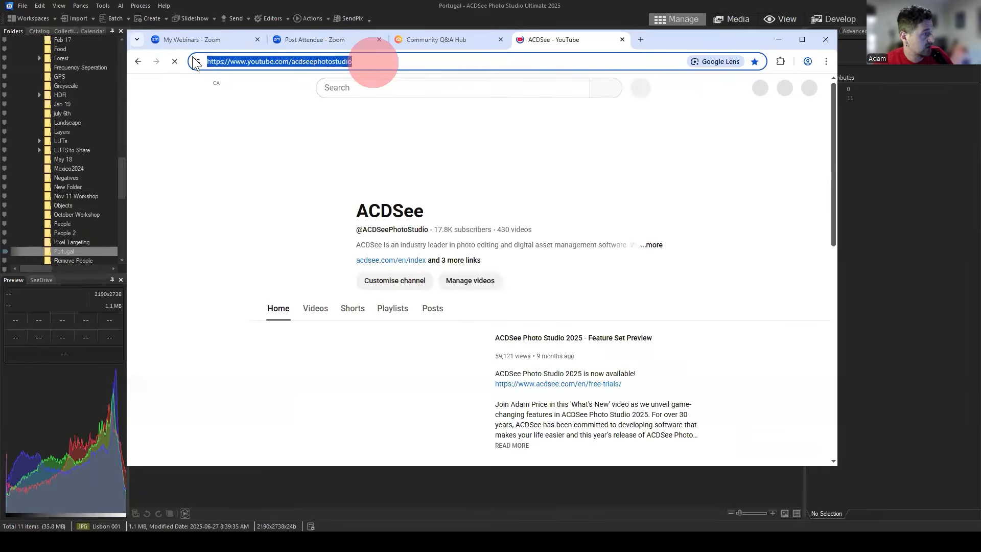
# Look through the ACDSee channel's videos and created playlists to locate the Workshop playlist.
pyautogui.scroll(-2, 511, 225)
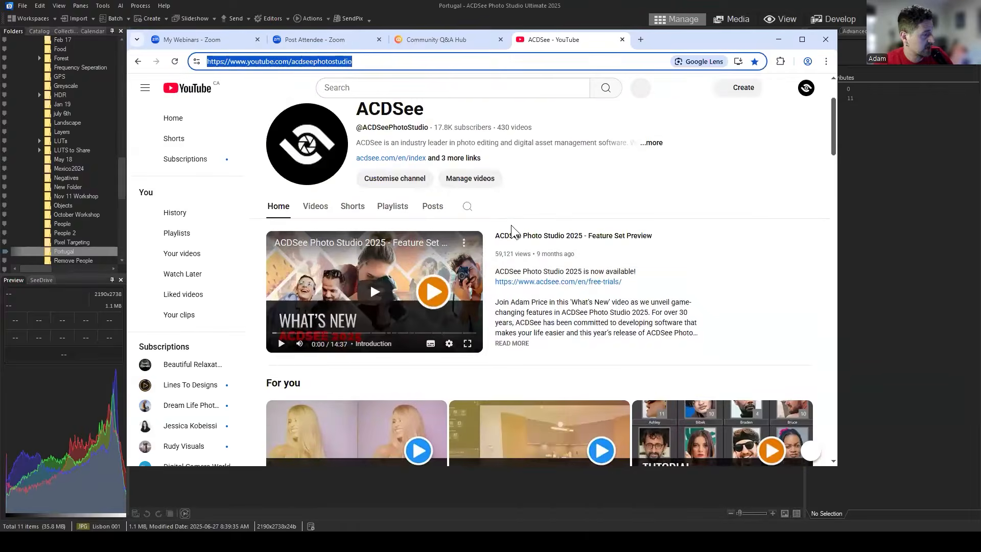
pyautogui.scroll(-2, 511, 225)
pyautogui.scroll(2, 370, 180)
pyautogui.click(315, 205)
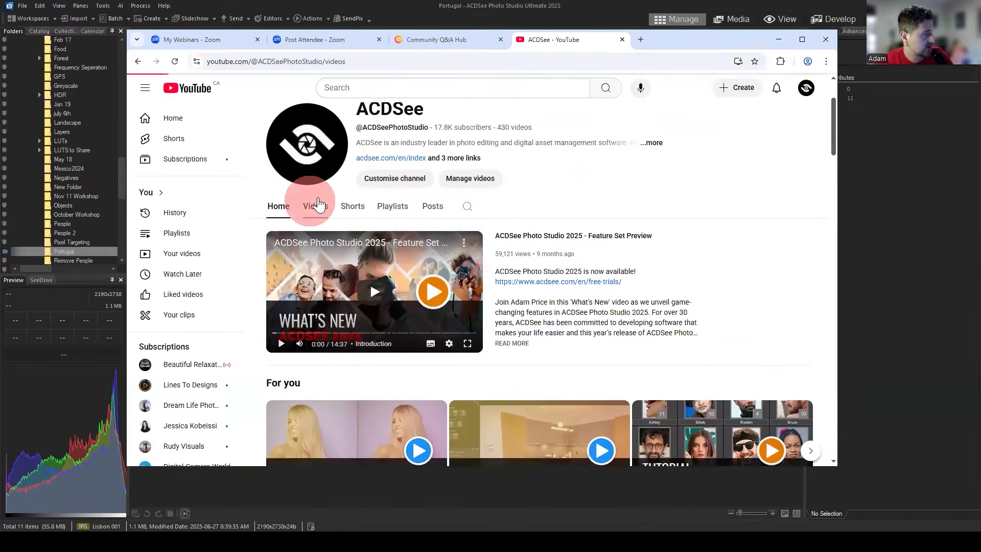
pyautogui.scroll(-3, 663, 192)
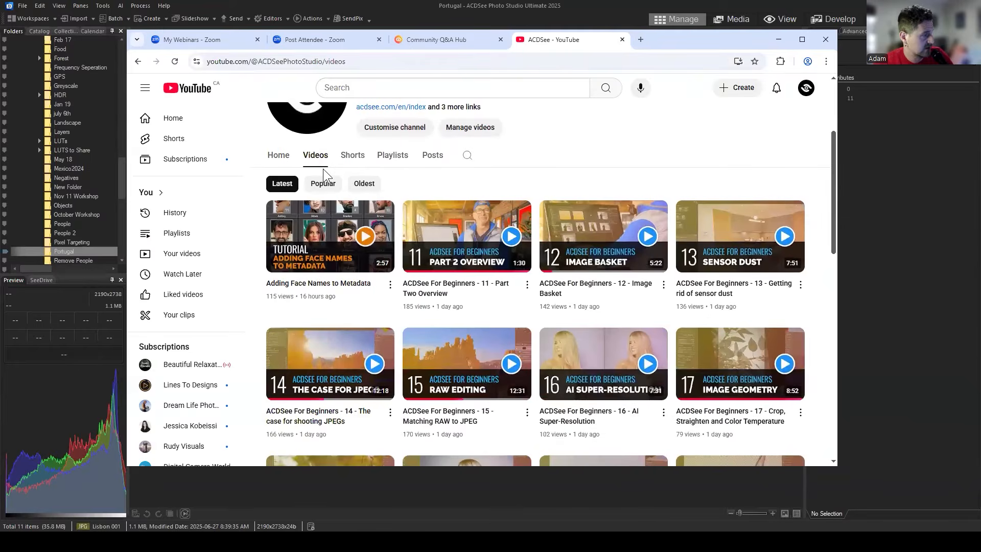
pyautogui.click(398, 164)
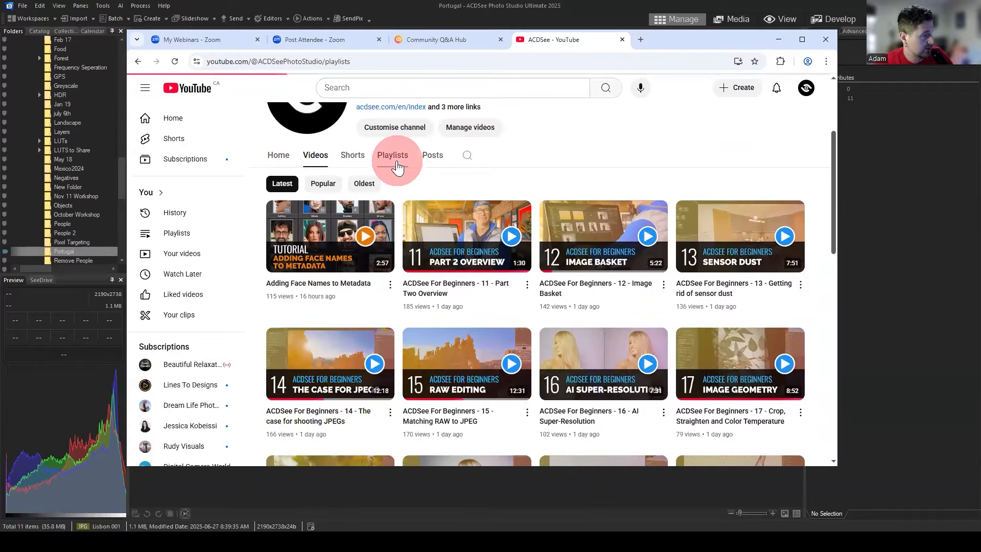
pyautogui.scroll(-2, 725, 179)
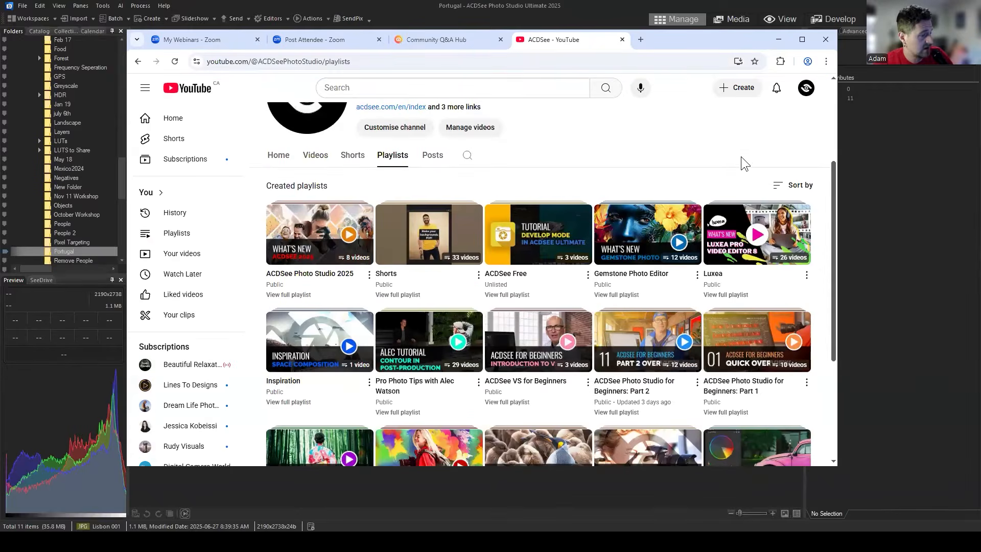
pyautogui.scroll(-4, 741, 156)
pyautogui.scroll(2, 491, 286)
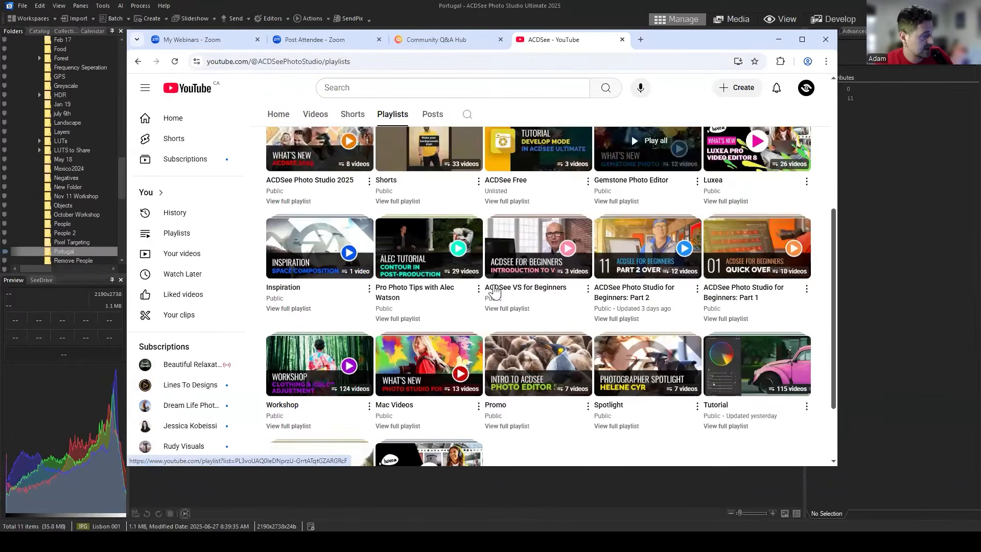
# Open the Workshop playlist, pause playback and look through its list of workshop videos.
pyautogui.click(313, 369)
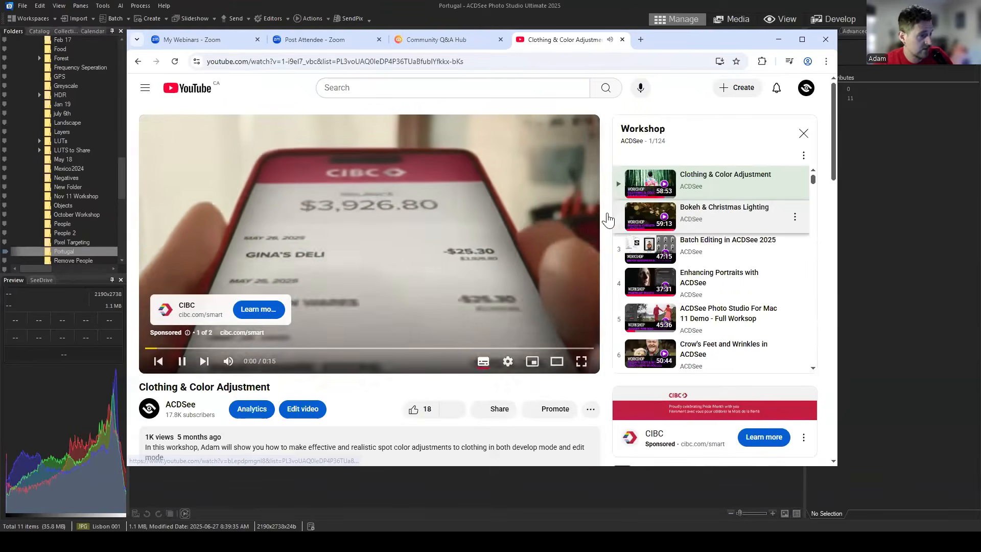
pyautogui.click(349, 245)
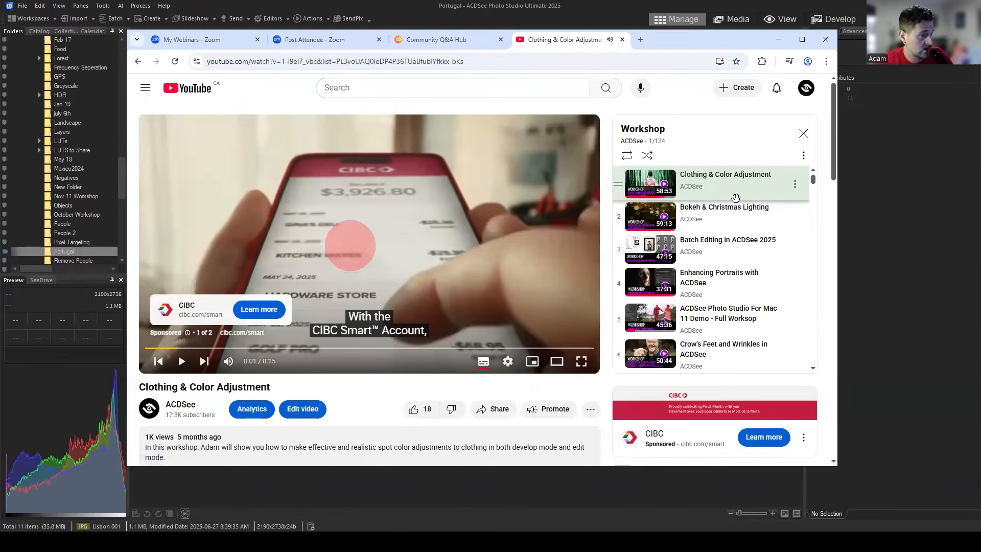
pyautogui.scroll(-2, 731, 188)
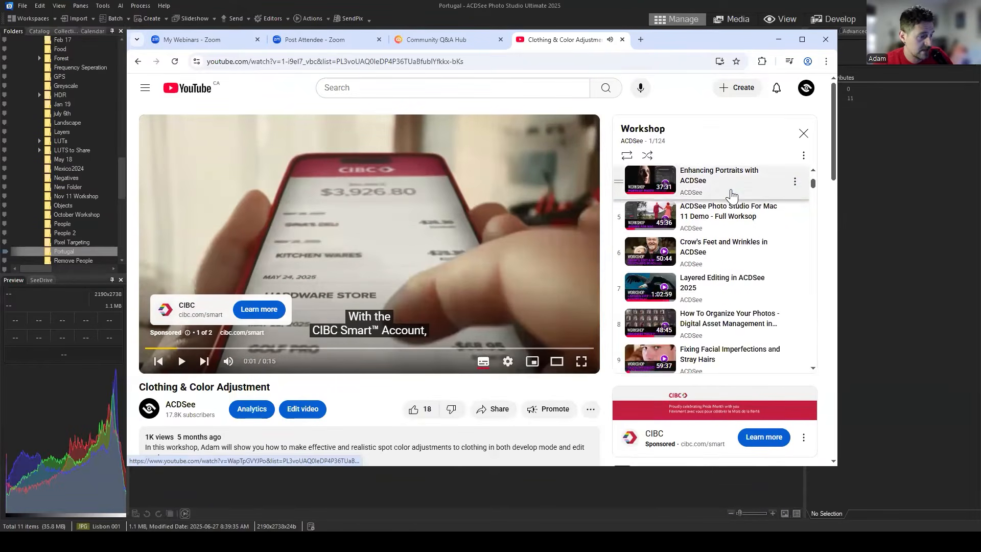
pyautogui.scroll(2, 730, 188)
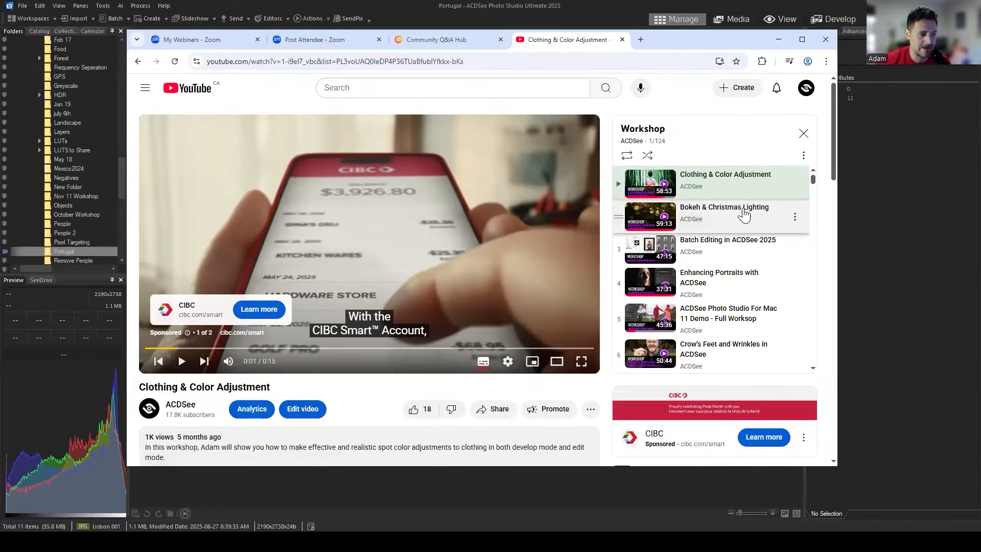
pyautogui.scroll(-1, 721, 192)
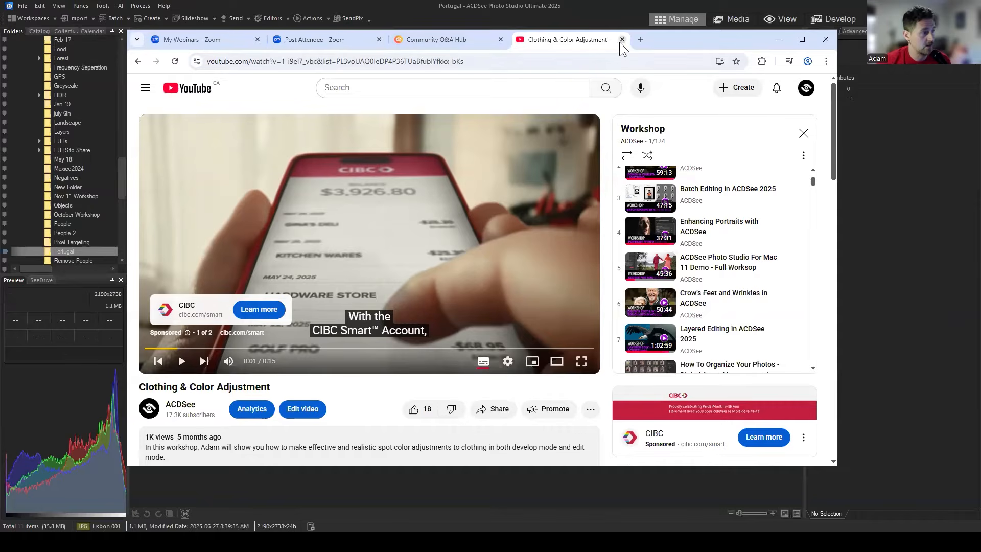
# Minimize the browser to return to ACDSee Photo Studio and select all the images in the Portugal folder.
pyautogui.click(778, 39)
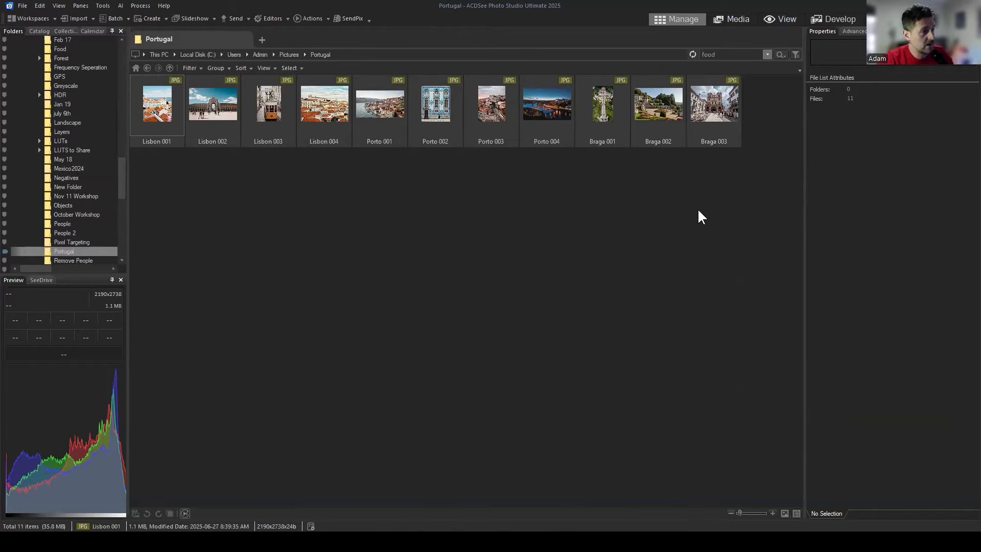
pyautogui.moveTo(745, 193); pyautogui.dragTo(161, 100)
pyautogui.click(308, 203)
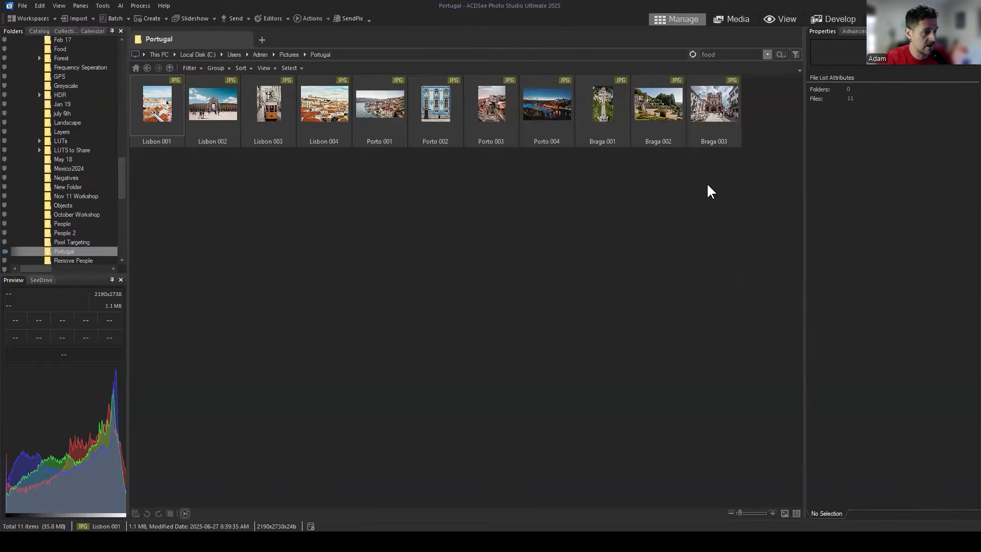
pyautogui.moveTo(770, 172); pyautogui.dragTo(278, 201)
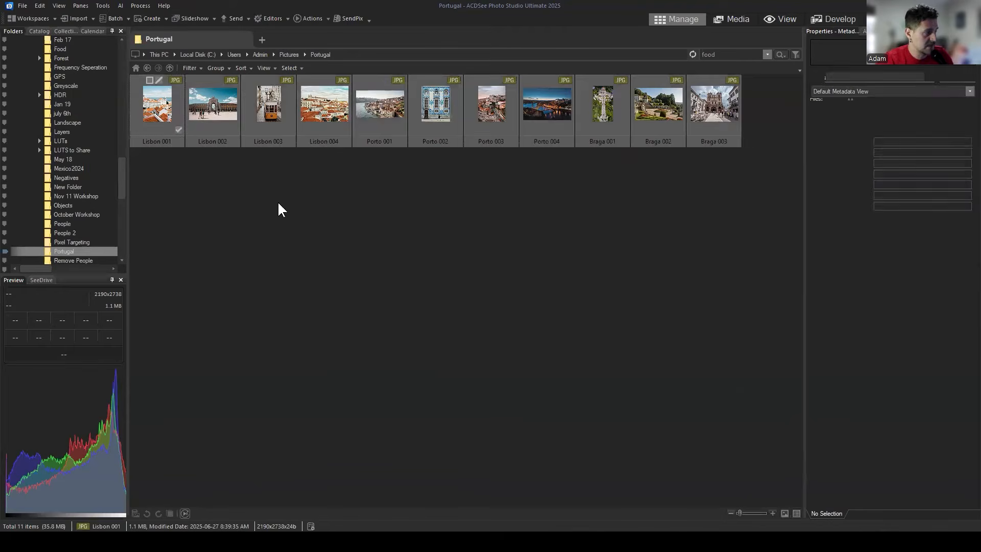
pyautogui.click(274, 201)
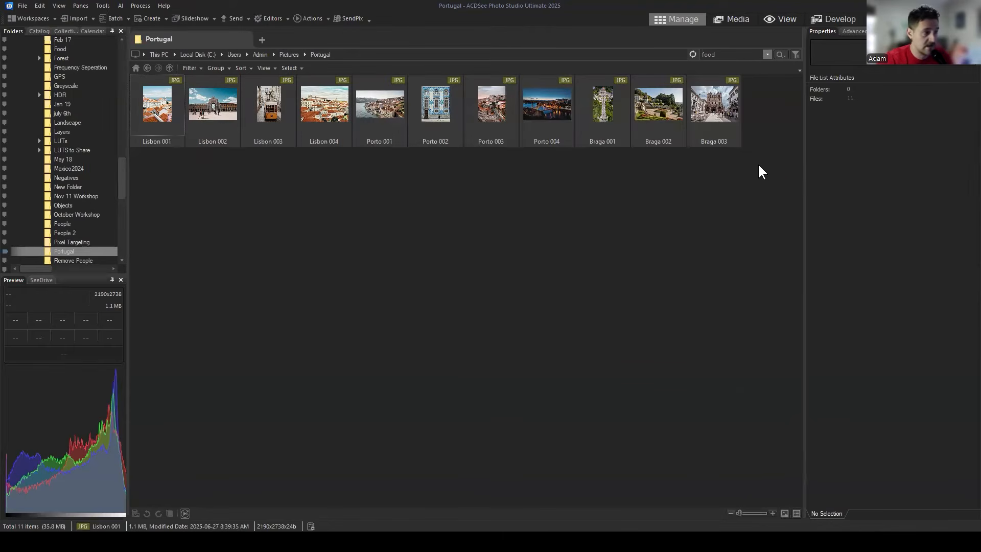
pyautogui.moveTo(758, 164); pyautogui.dragTo(152, 111)
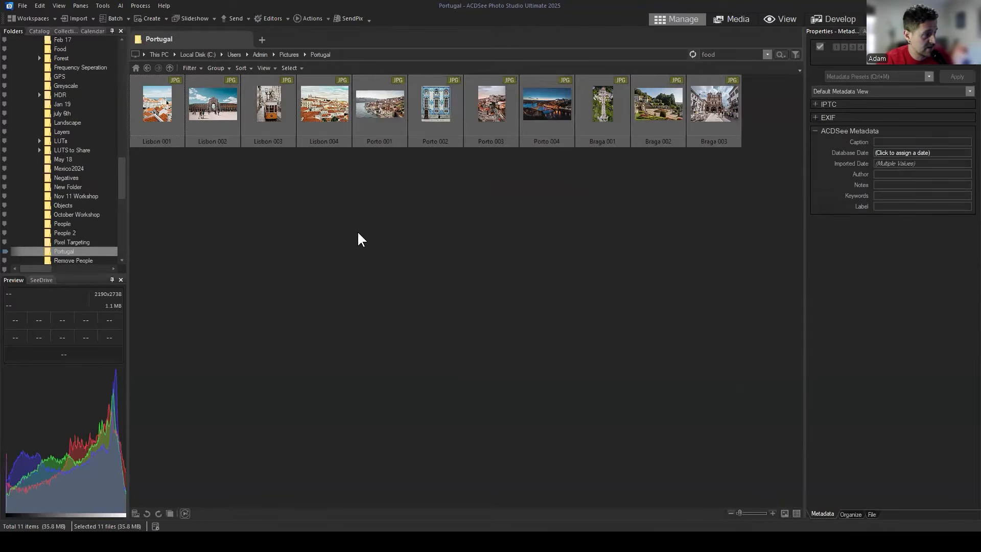
# Select the Lisbon, Porto and Braga photos group by group, and clear the selection.
pyautogui.click(345, 213)
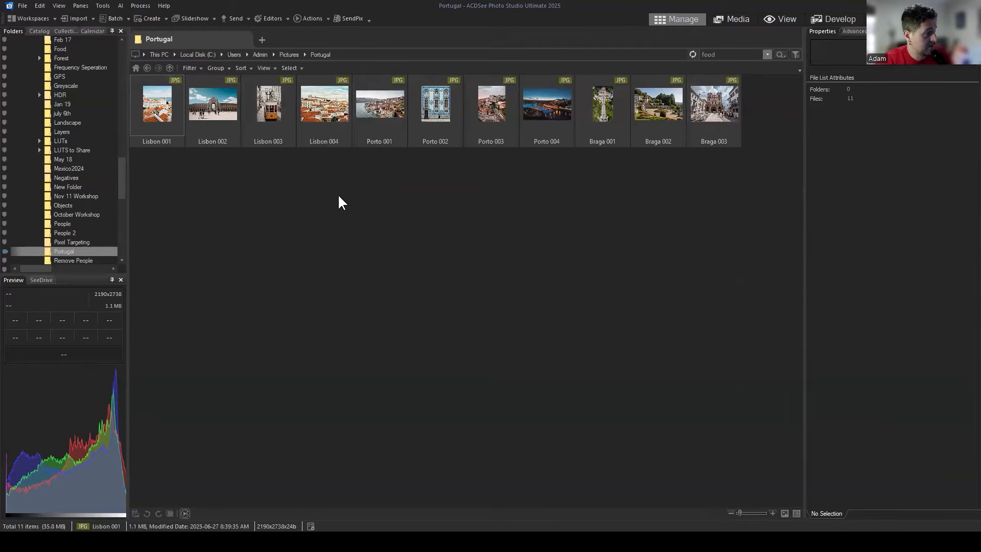
pyautogui.moveTo(343, 172); pyautogui.dragTo(146, 108)
pyautogui.moveTo(511, 175); pyautogui.dragTo(388, 122)
pyautogui.moveTo(542, 173); pyautogui.dragTo(382, 108)
pyautogui.moveTo(751, 176); pyautogui.dragTo(608, 128)
pyautogui.click(657, 189)
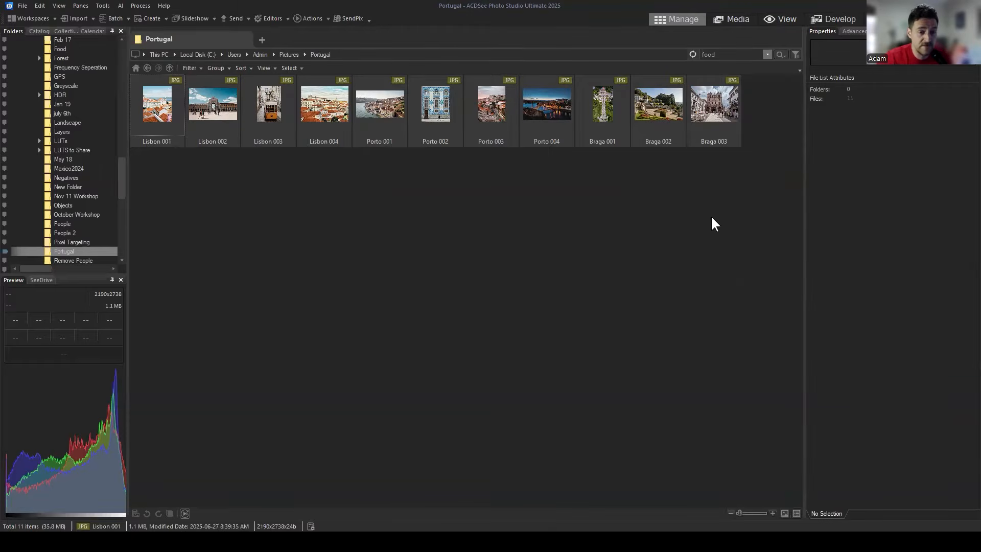
pyautogui.moveTo(761, 172); pyautogui.dragTo(404, 164)
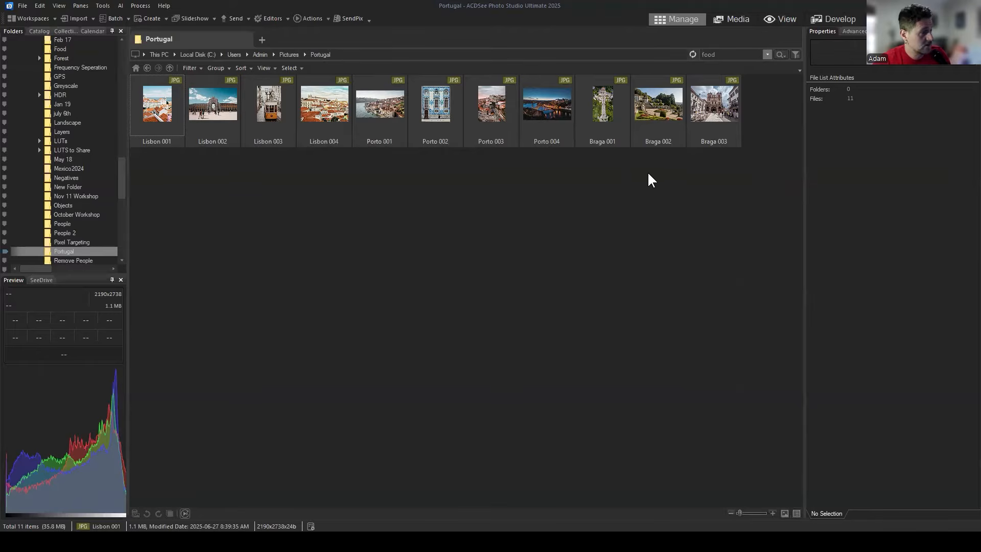
pyautogui.click(142, 18)
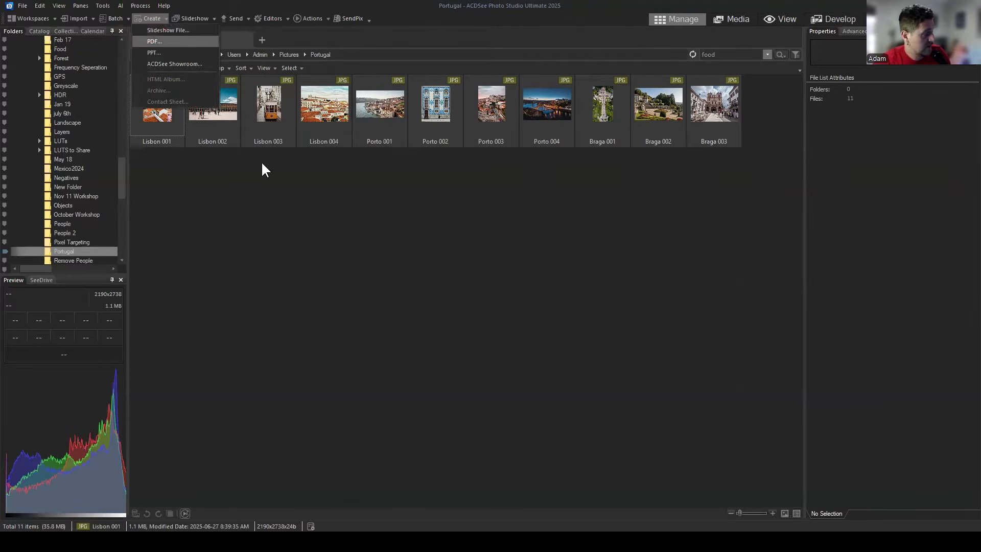
pyautogui.click(345, 243)
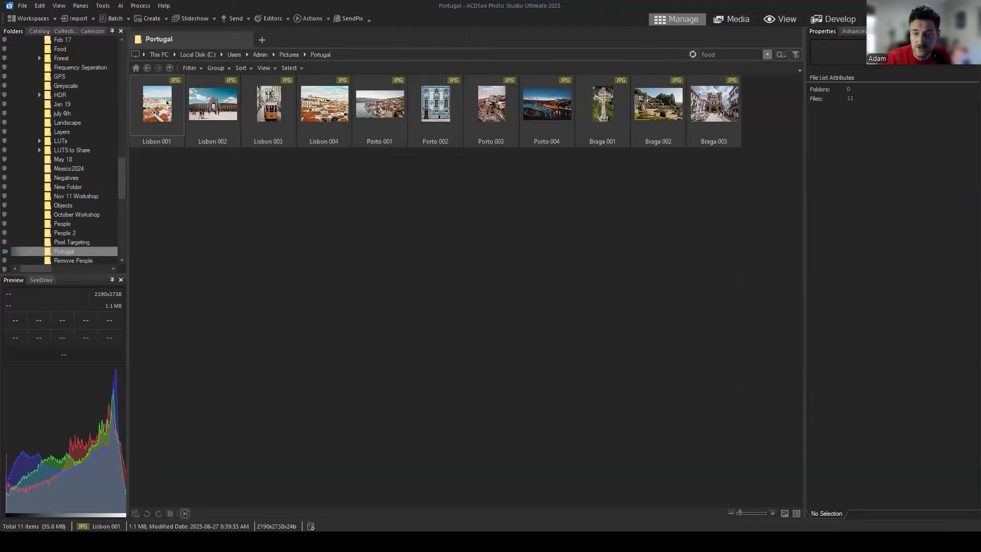
pyautogui.click(756, 233)
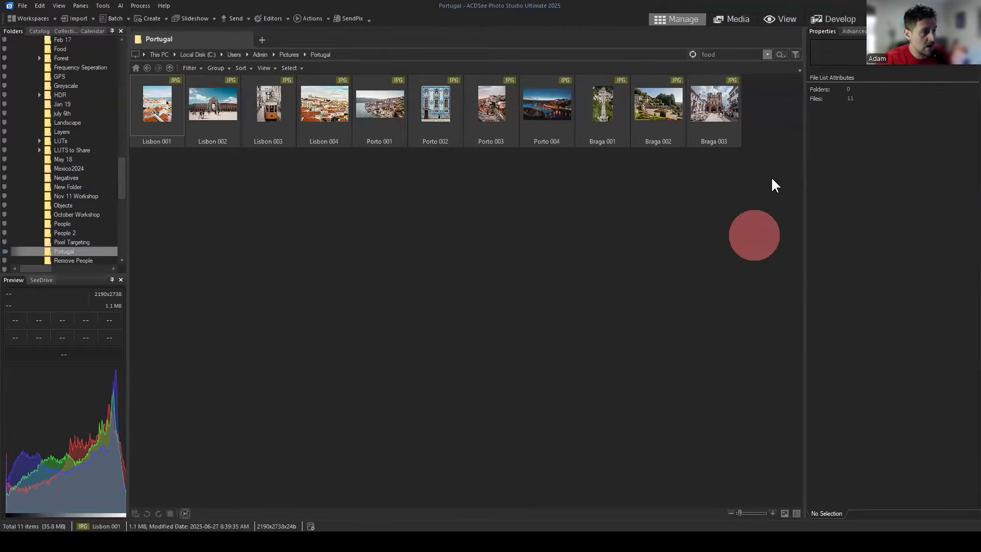
# Select all the images in the Portugal folder and start a slideshow of them.
pyautogui.moveTo(762, 164); pyautogui.dragTo(149, 127)
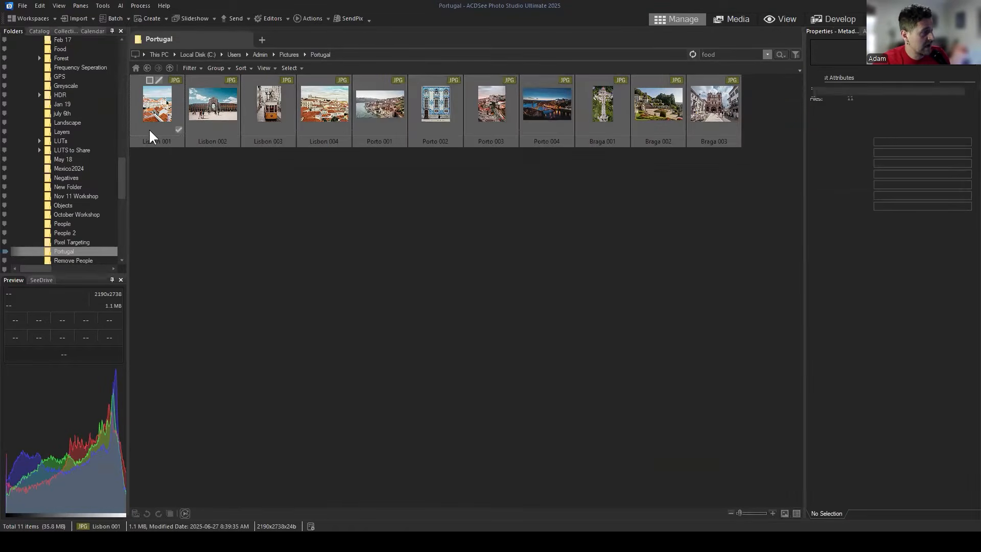
pyautogui.click(193, 19)
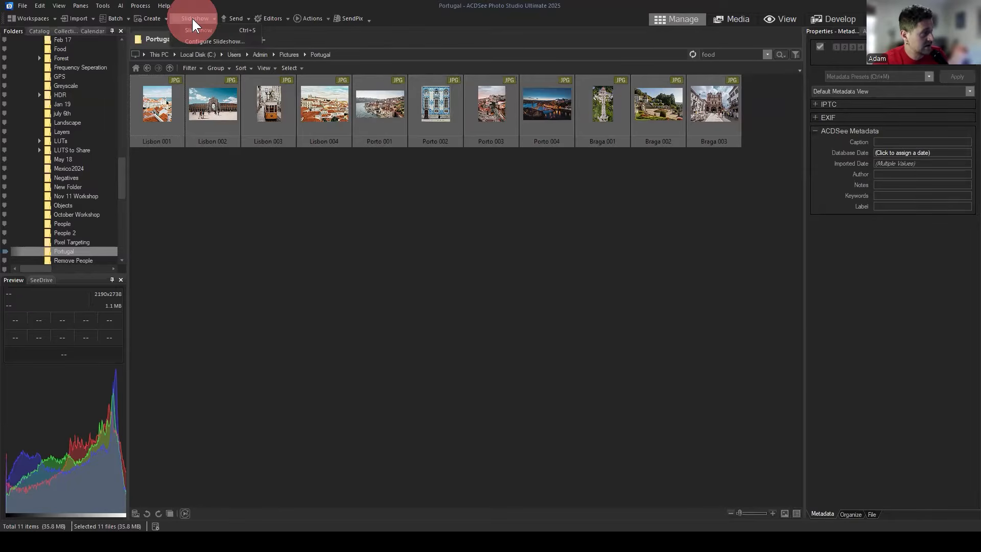
pyautogui.click(197, 27)
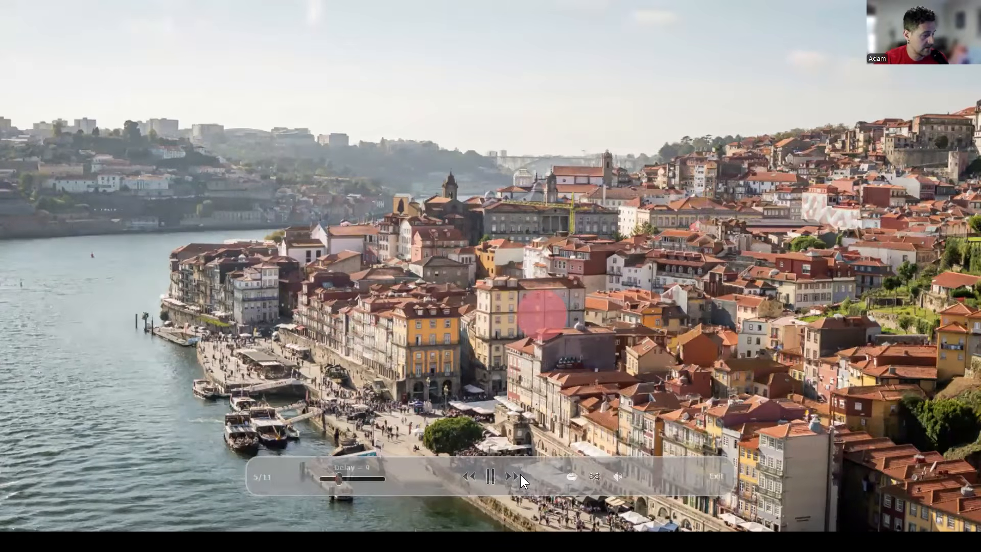
# Skip forward through the remaining slides of the running slideshow, let it loop to the start and exit it.
pyautogui.click(515, 476)
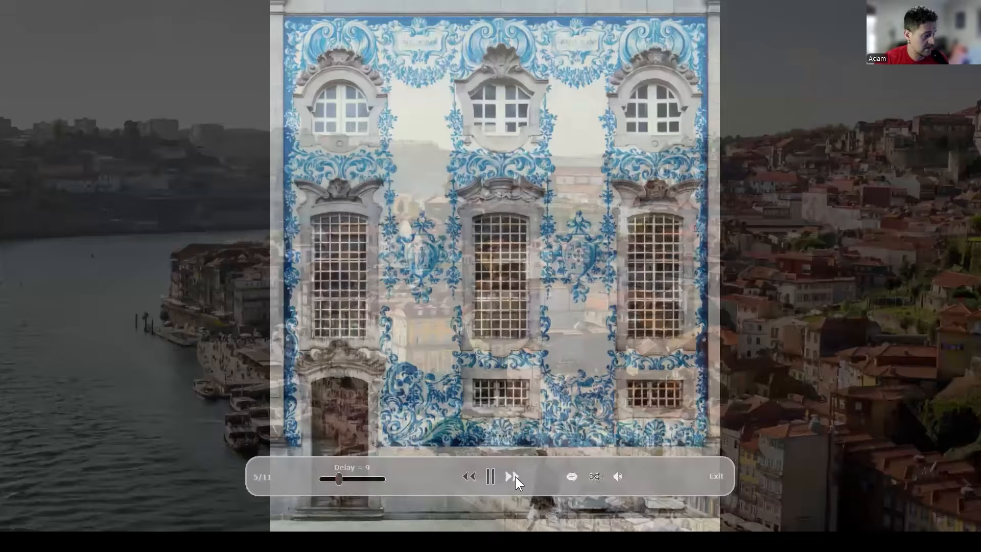
pyautogui.click(515, 476)
pyautogui.click(515, 476)
pyautogui.click(515, 476)
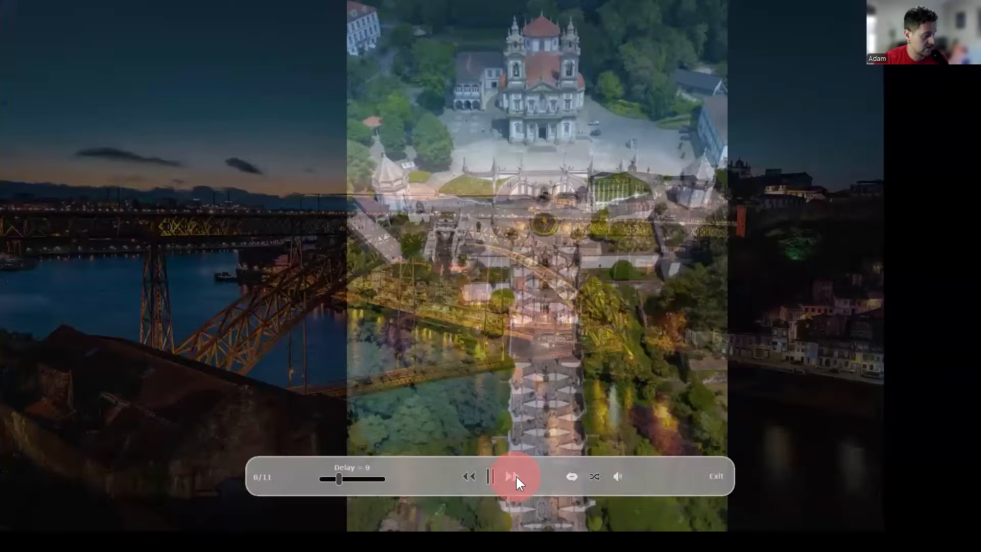
pyautogui.click(515, 476)
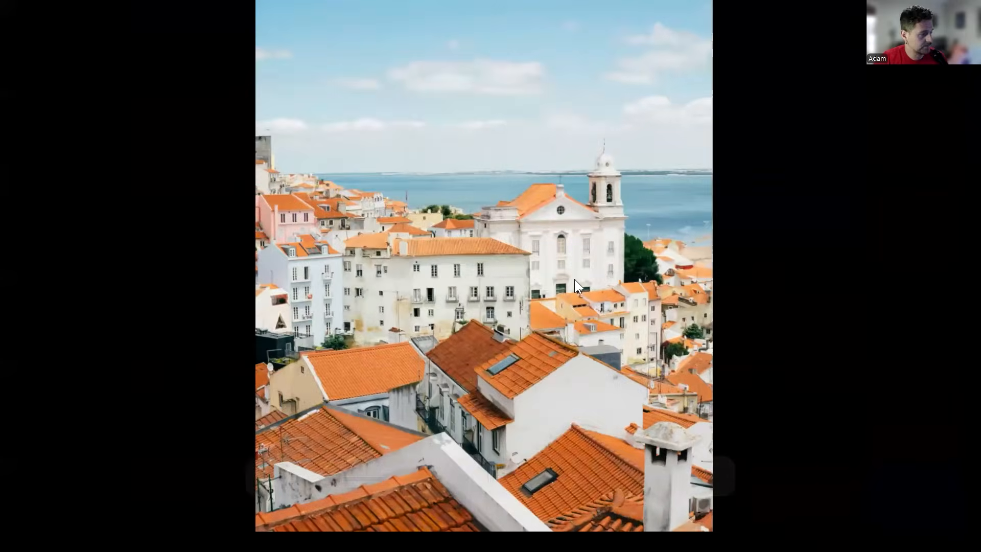
pyautogui.moveTo(623, 362)
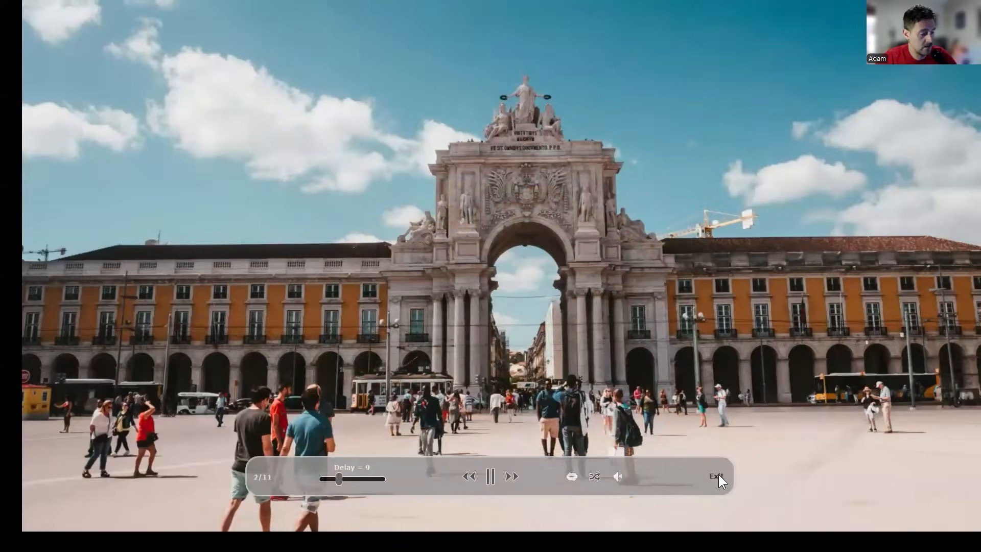
pyautogui.click(716, 476)
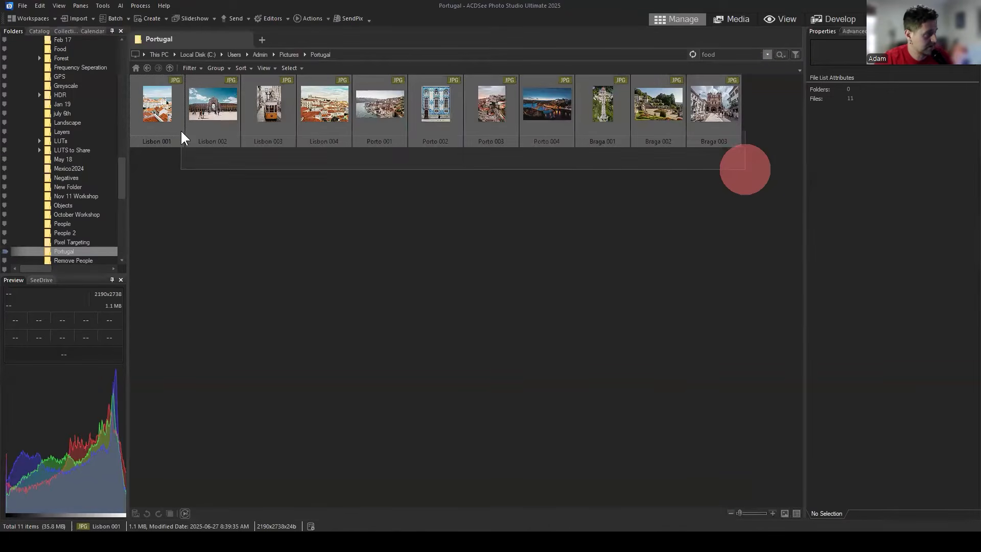
# Play the slideshow of the selected Portugal images once more and exit it.
pyautogui.click(189, 18)
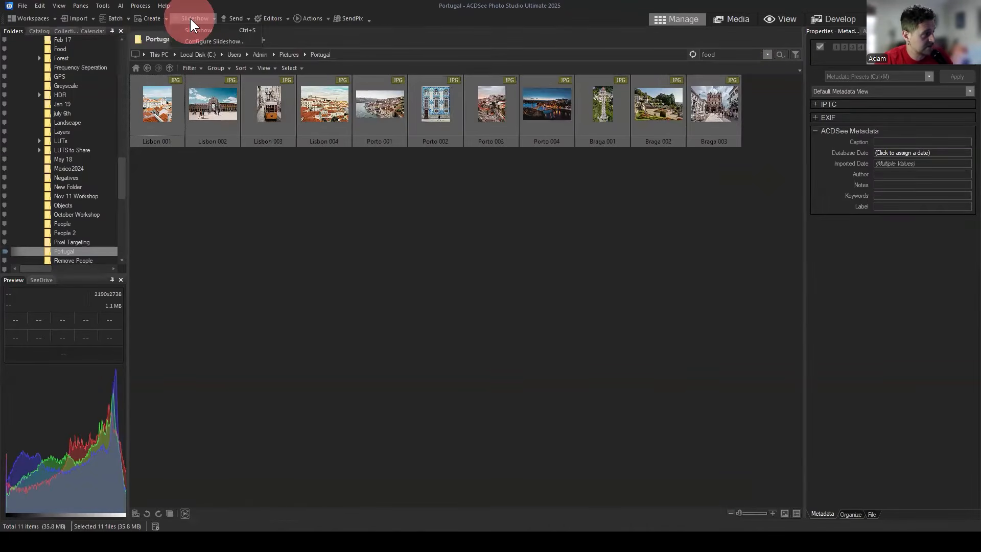
pyautogui.click(197, 30)
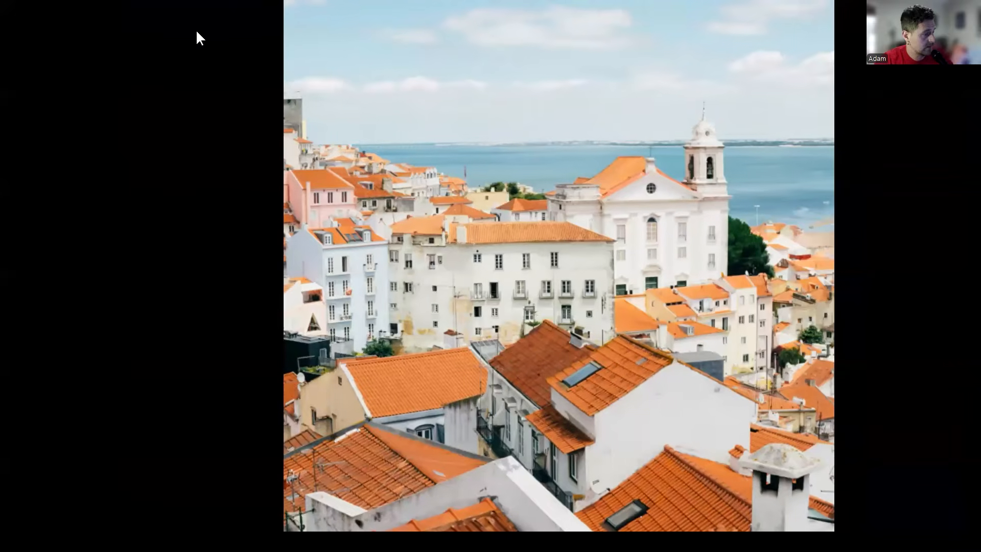
pyautogui.click(715, 471)
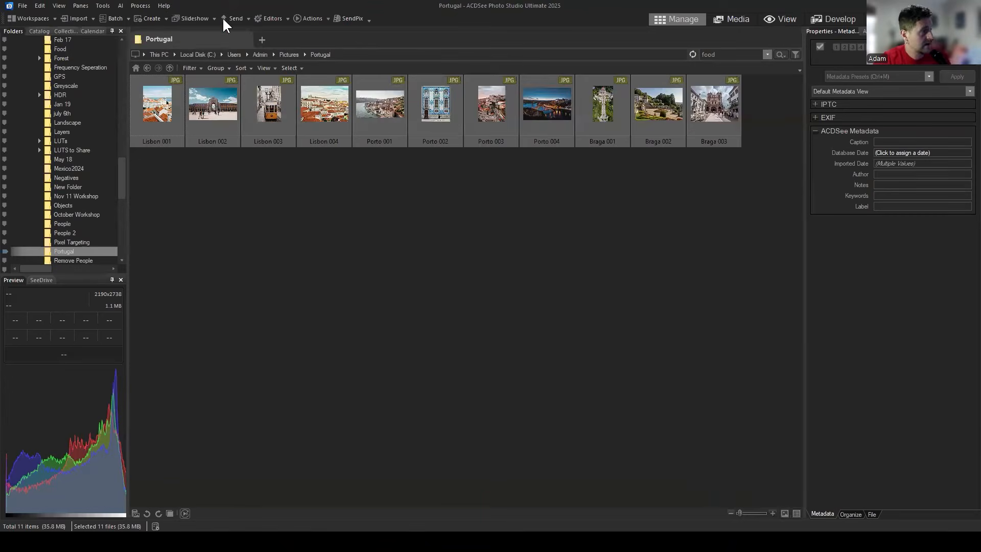
# Open the slideshow configuration for the selected Portugal images and move its dialog clear of the thumbnails.
pyautogui.click(193, 18)
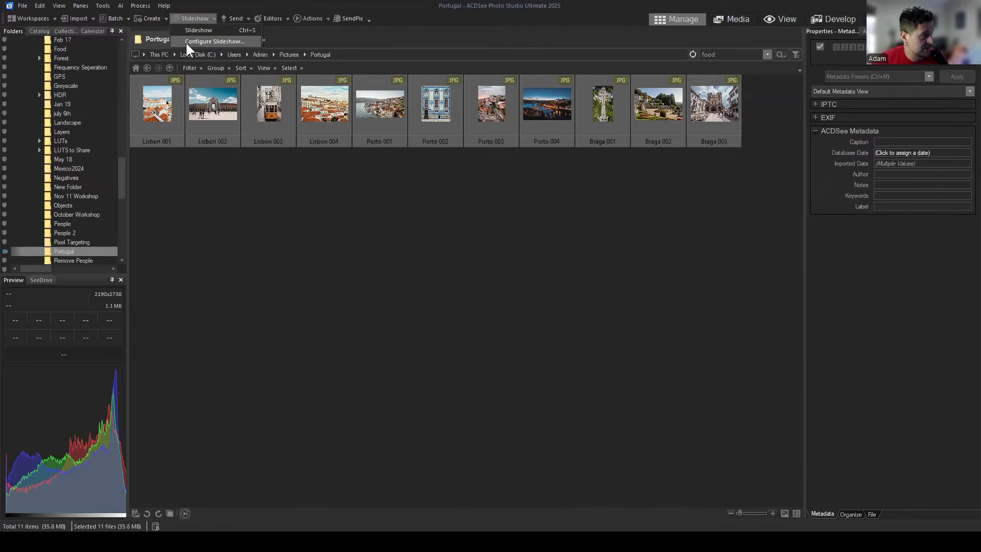
pyautogui.click(215, 41)
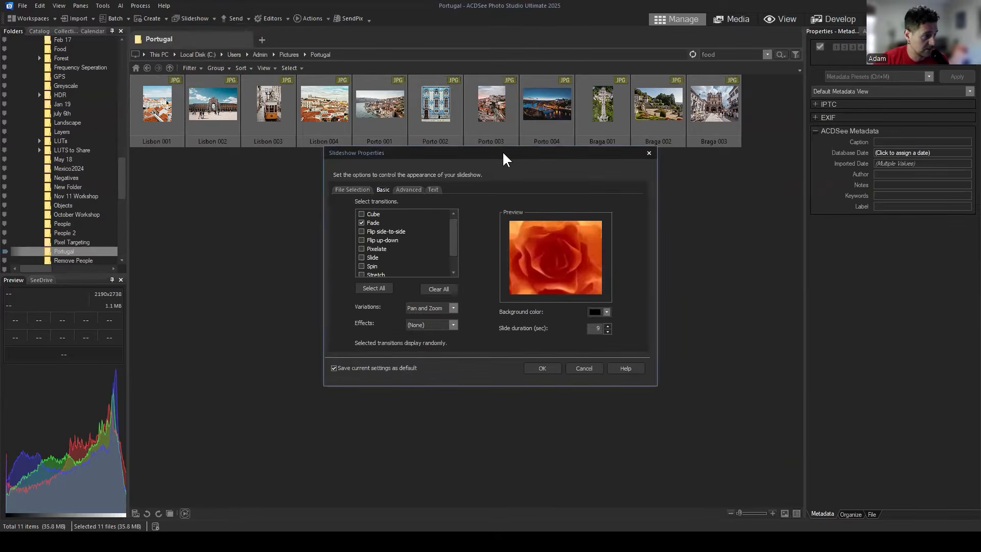
pyautogui.moveTo(501, 150); pyautogui.dragTo(533, 164)
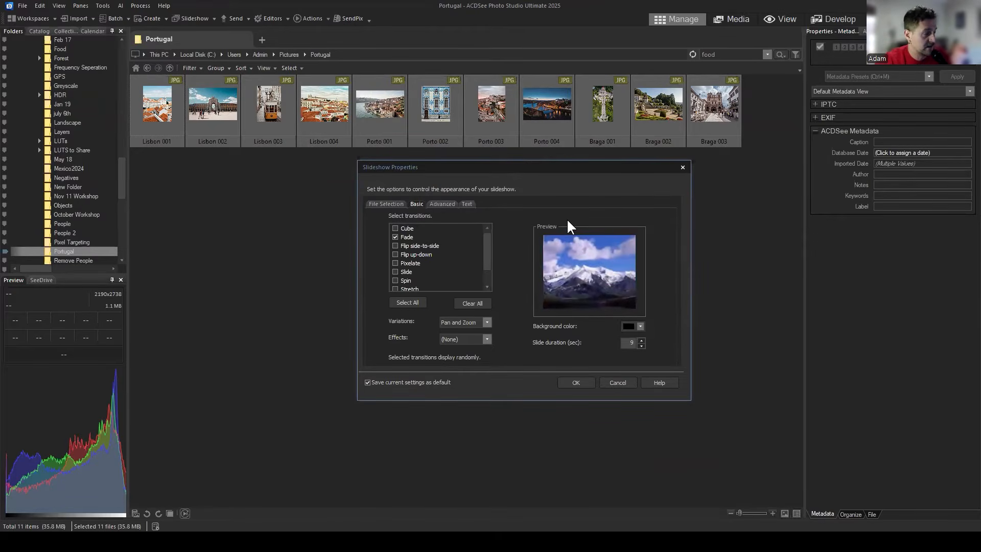
pyautogui.moveTo(388, 167); pyautogui.dragTo(391, 161)
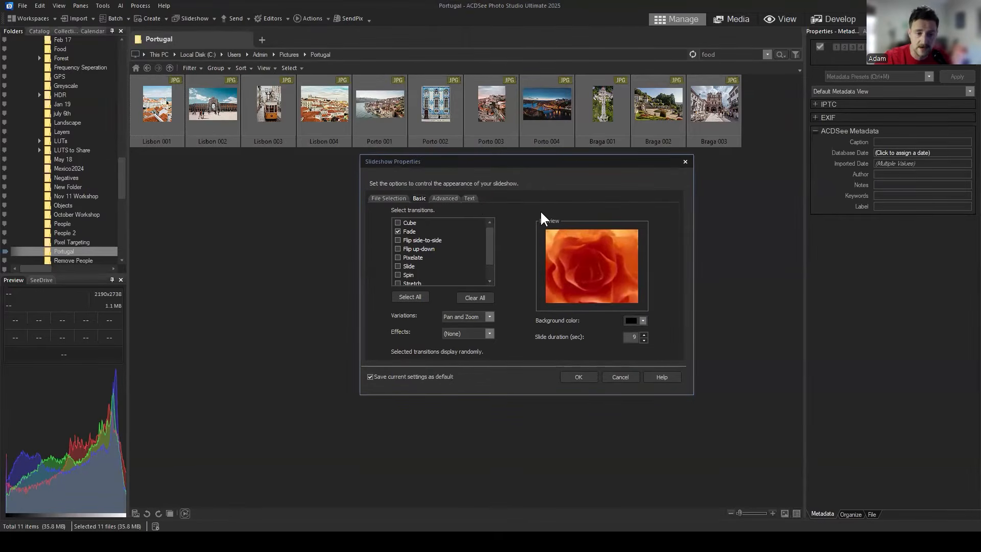
# Examine the slideshow contents choices in the file selection settings and return to the basic settings.
pyautogui.click(382, 198)
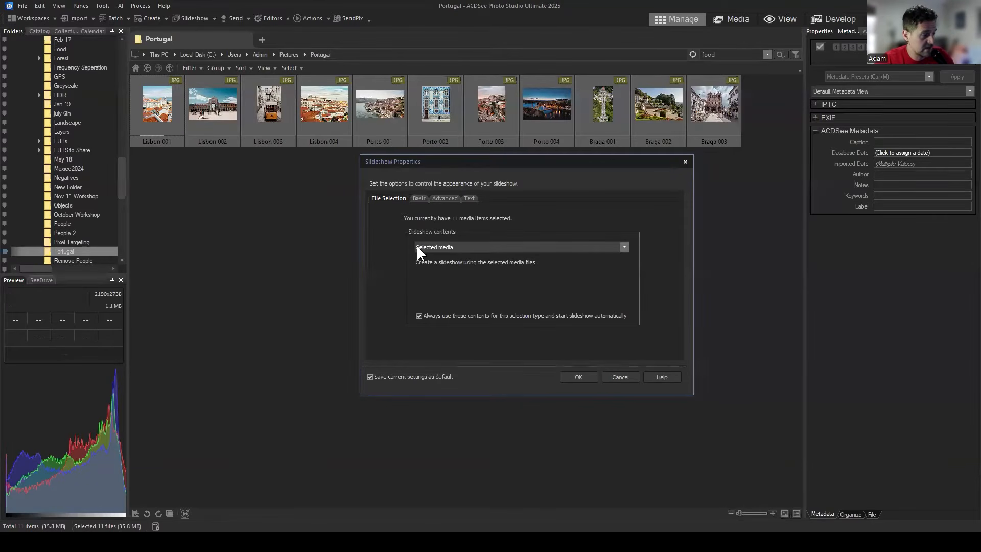
pyautogui.click(624, 248)
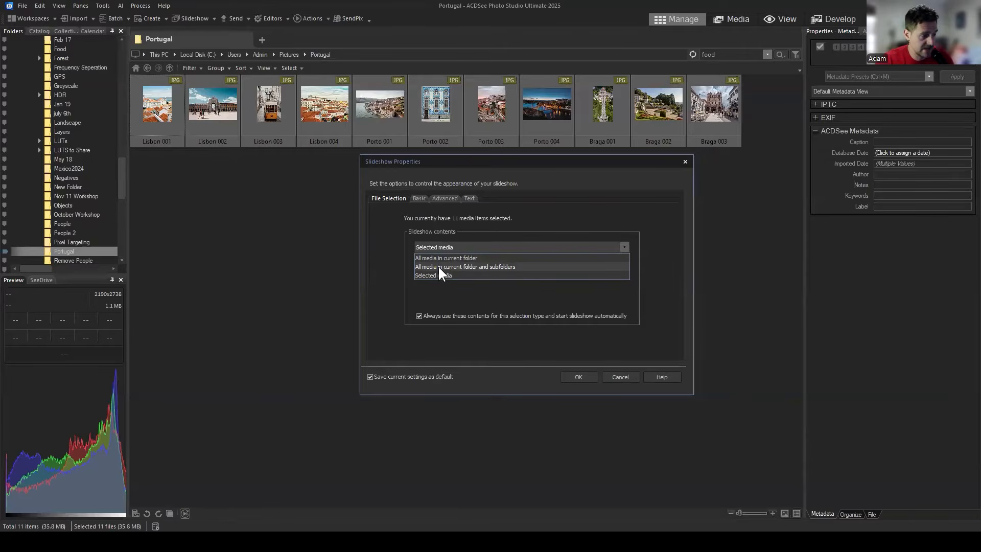
pyautogui.click(421, 199)
pyautogui.click(418, 199)
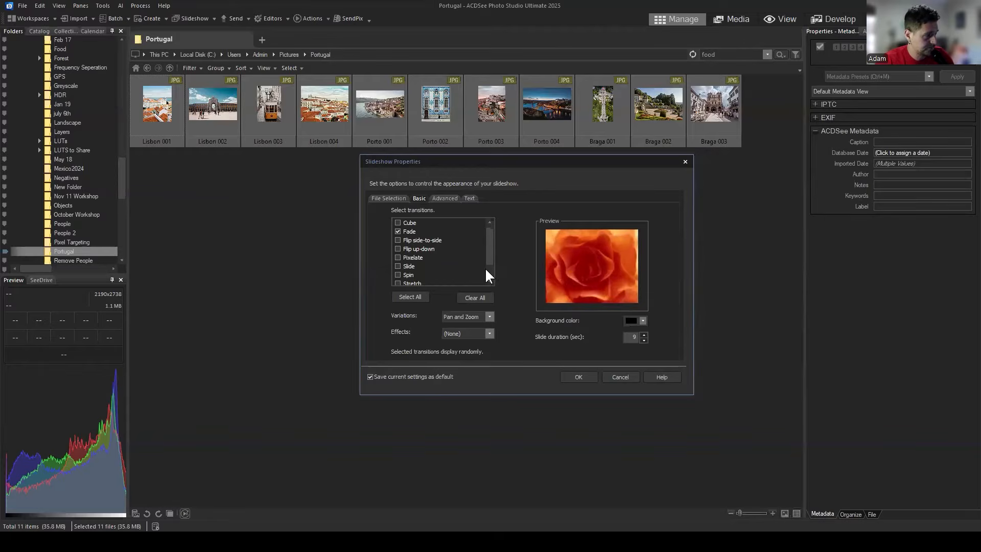
# Look through the list of available slideshow transitions, disabling Fade while browsing and enabling it again.
pyautogui.moveTo(489, 248); pyautogui.dragTo(485, 228)
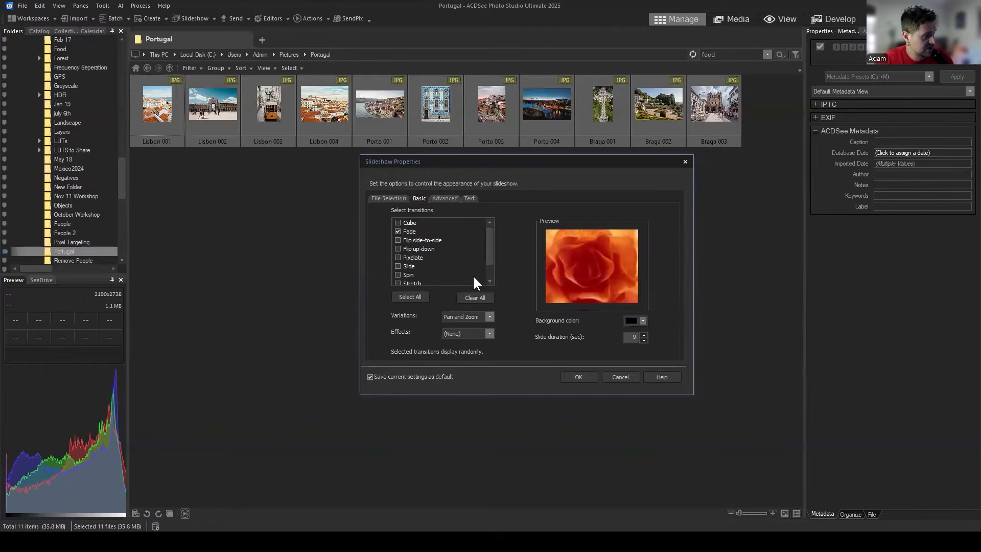
pyautogui.moveTo(486, 237)
pyautogui.mouseDown()
pyautogui.moveTo(492, 256)
pyautogui.moveTo(488, 223)
pyautogui.mouseUp()
pyautogui.click(397, 232)
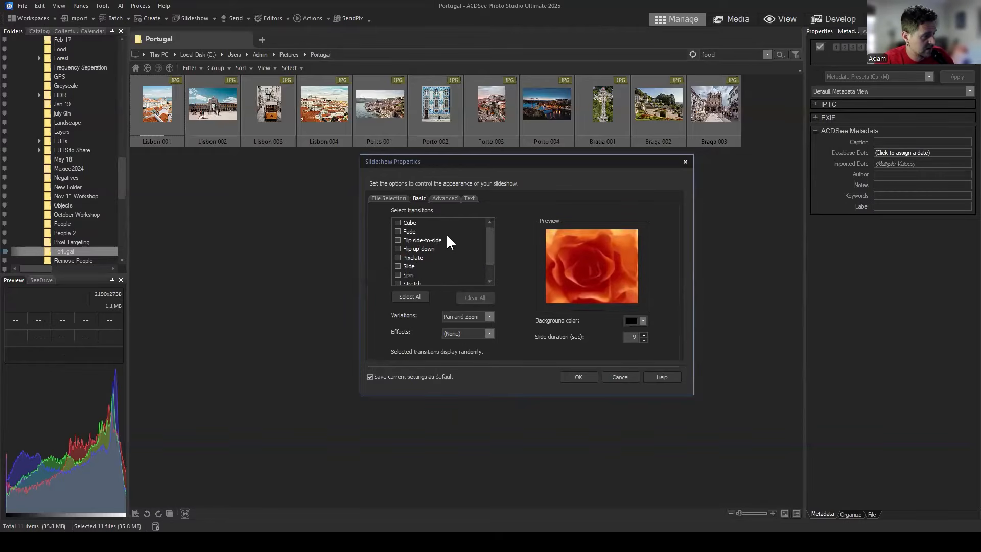
pyautogui.scroll(-1, 464, 256)
pyautogui.scroll(1, 462, 243)
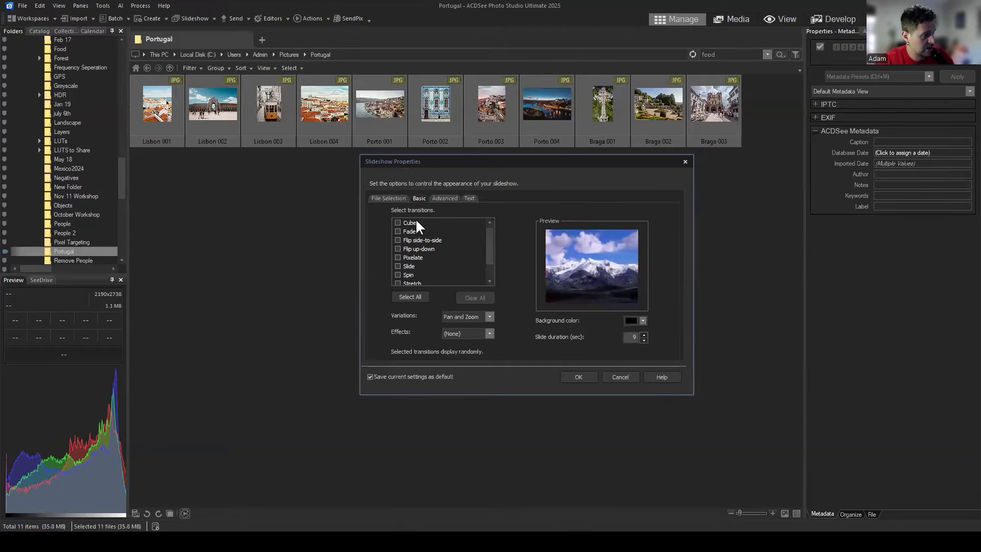
pyautogui.scroll(-1, 415, 260)
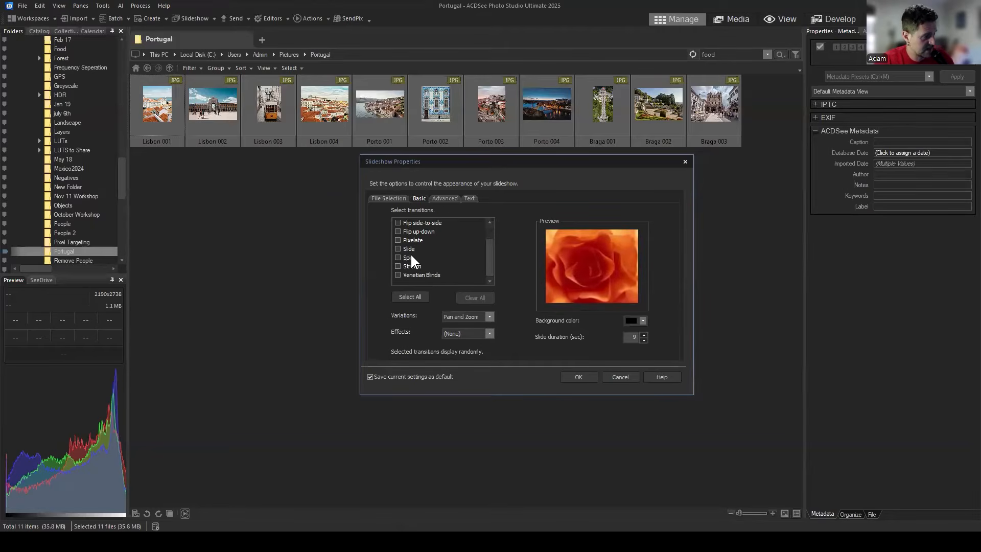
pyautogui.scroll(1, 409, 245)
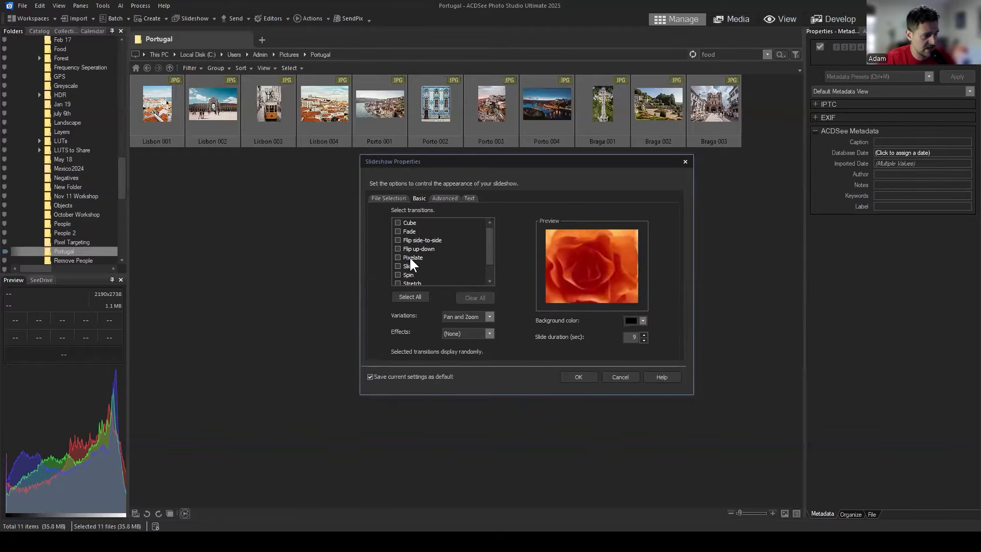
pyautogui.moveTo(488, 237)
pyautogui.mouseDown()
pyautogui.moveTo(493, 246)
pyautogui.moveTo(493, 226)
pyautogui.mouseUp()
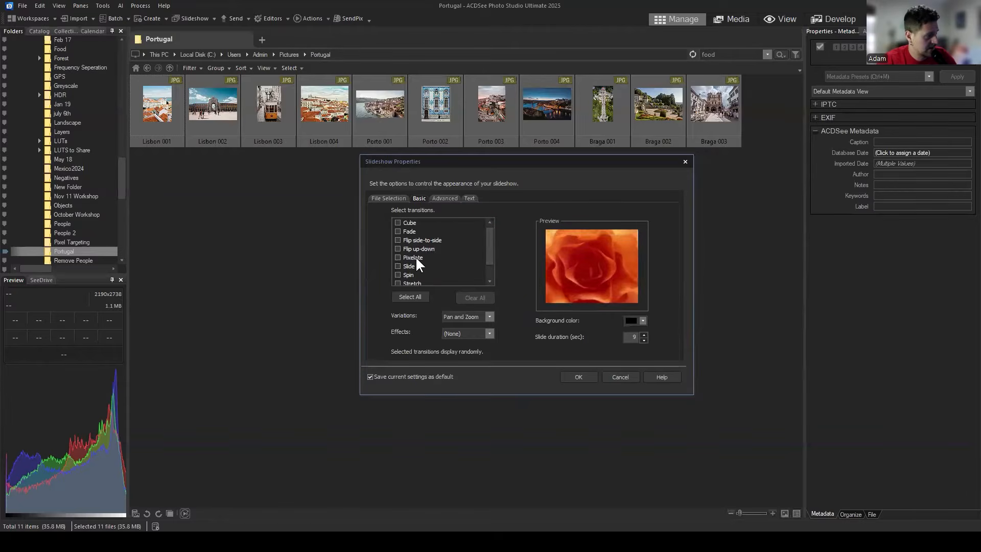
pyautogui.scroll(-1, 434, 253)
pyautogui.scroll(1, 444, 256)
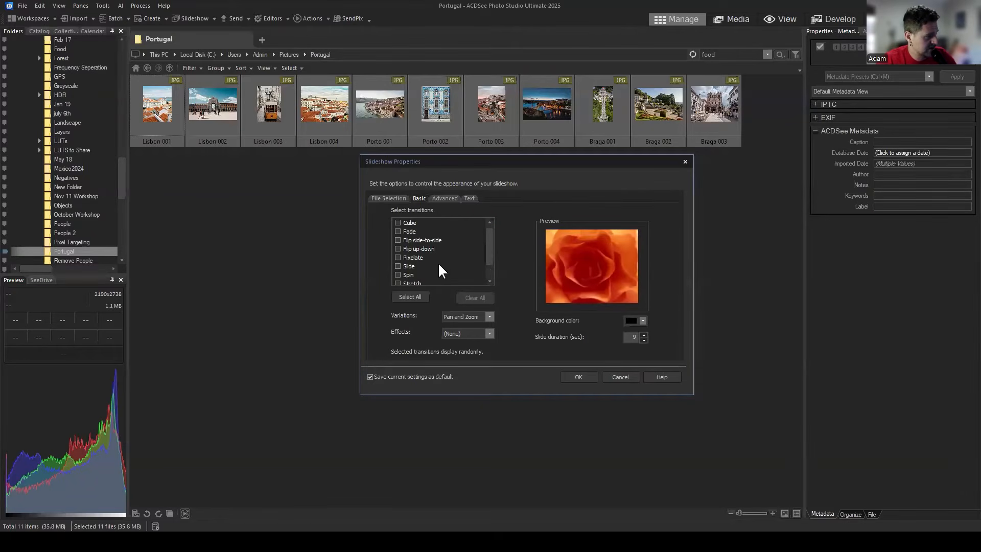
pyautogui.click(398, 231)
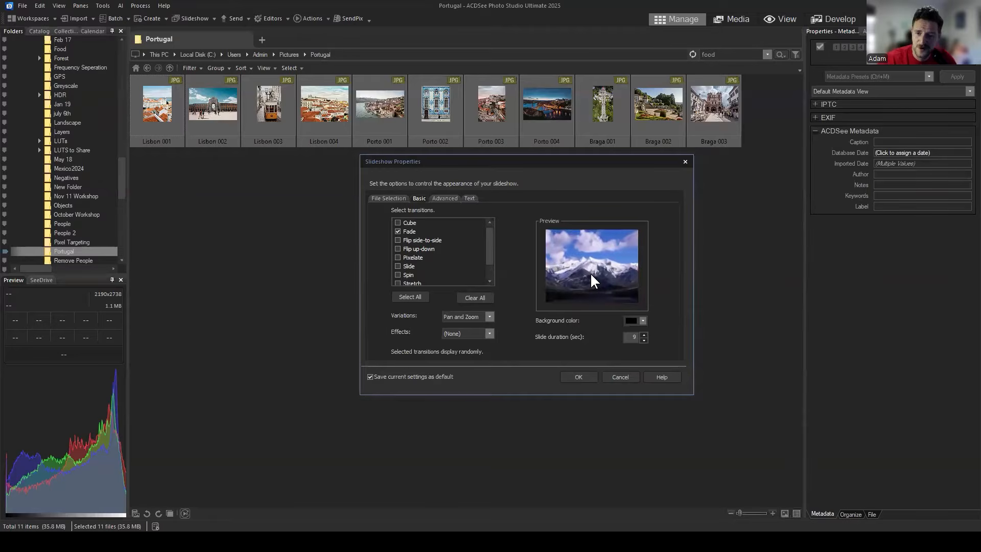
# Try Pixelate as the only slideshow transition in the preview and restore Fade in its place.
pyautogui.click(398, 256)
pyautogui.click(398, 231)
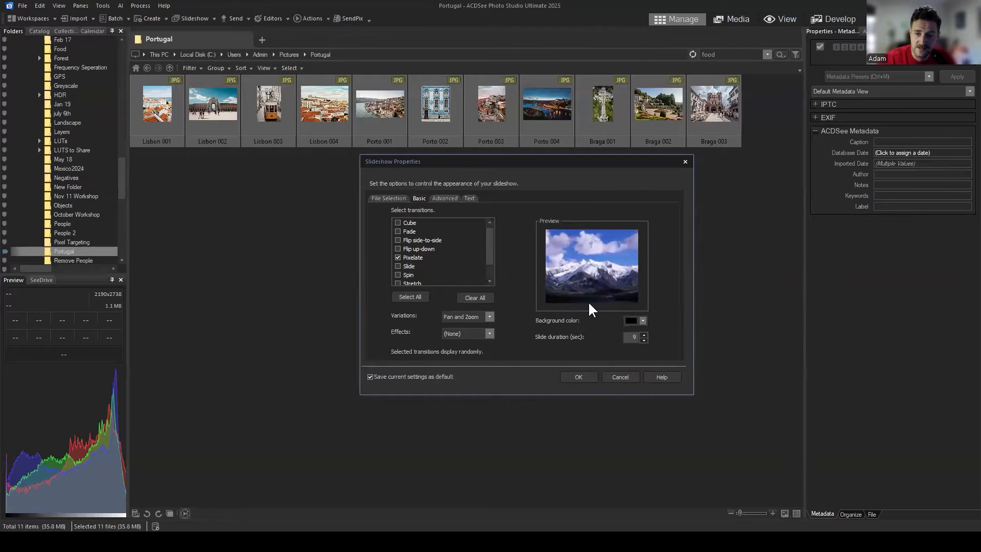
pyautogui.click(398, 257)
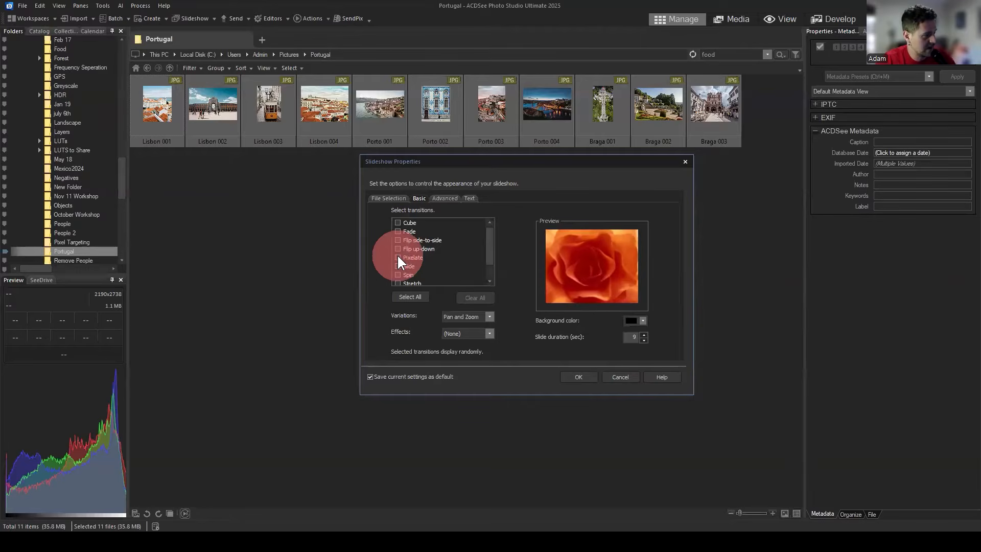
pyautogui.click(397, 231)
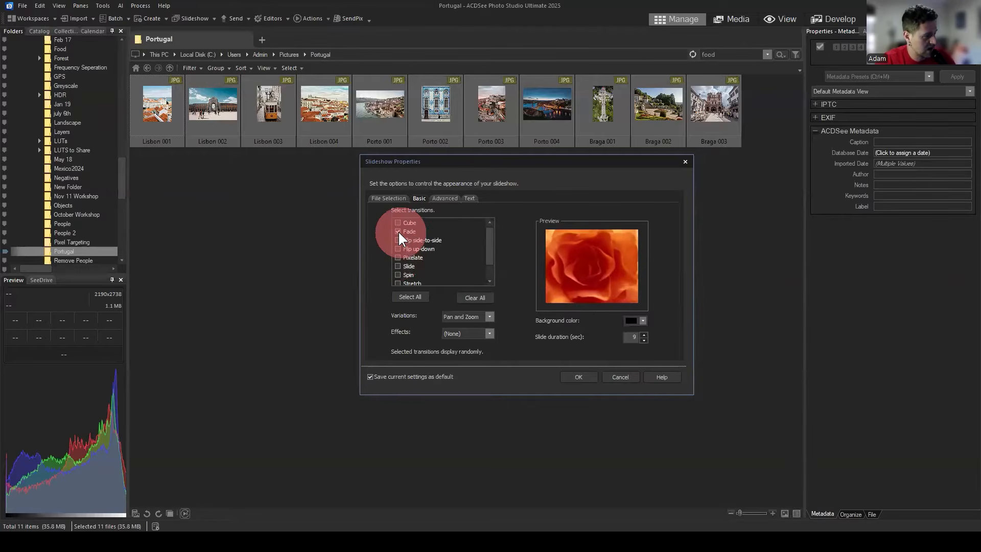
# Select the slide duration value in the basic slideshow settings.
pyautogui.click(491, 238)
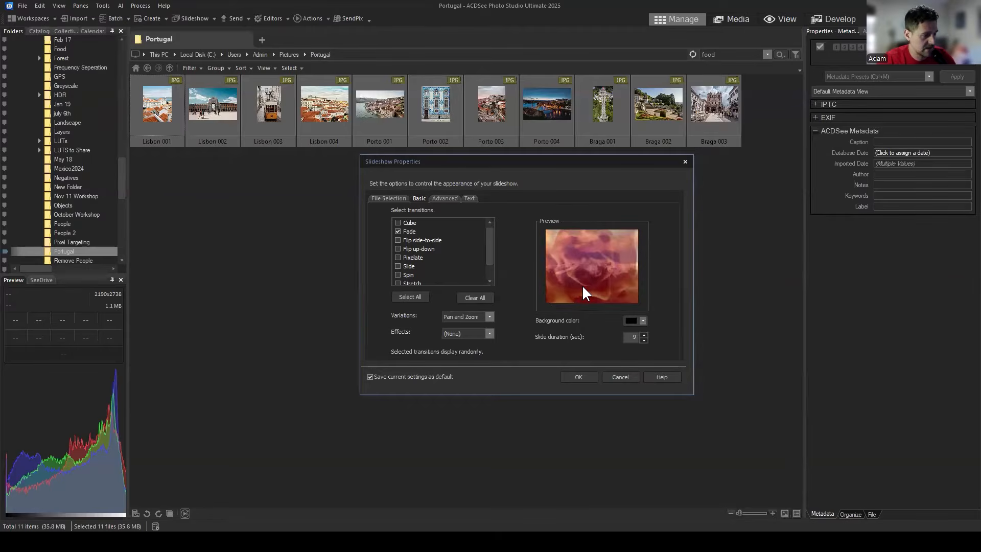
pyautogui.click(629, 337)
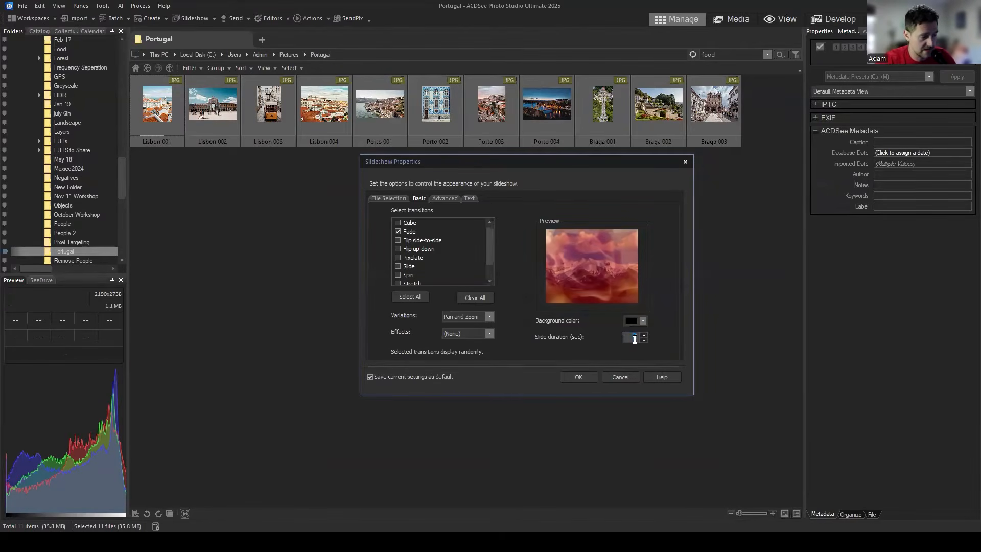
pyautogui.moveTo(636, 337); pyautogui.dragTo(628, 337)
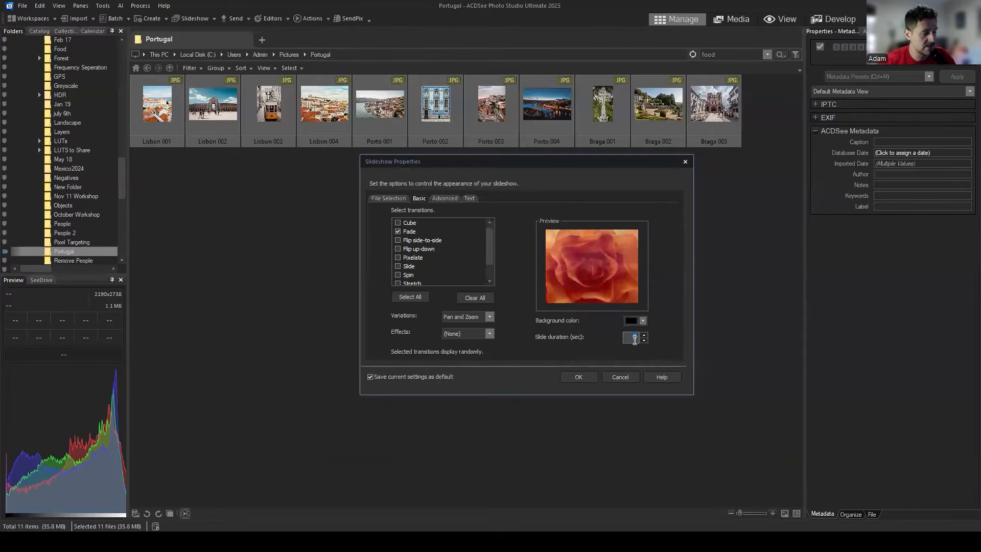
pyautogui.click(638, 338)
pyautogui.moveTo(638, 338); pyautogui.dragTo(631, 338)
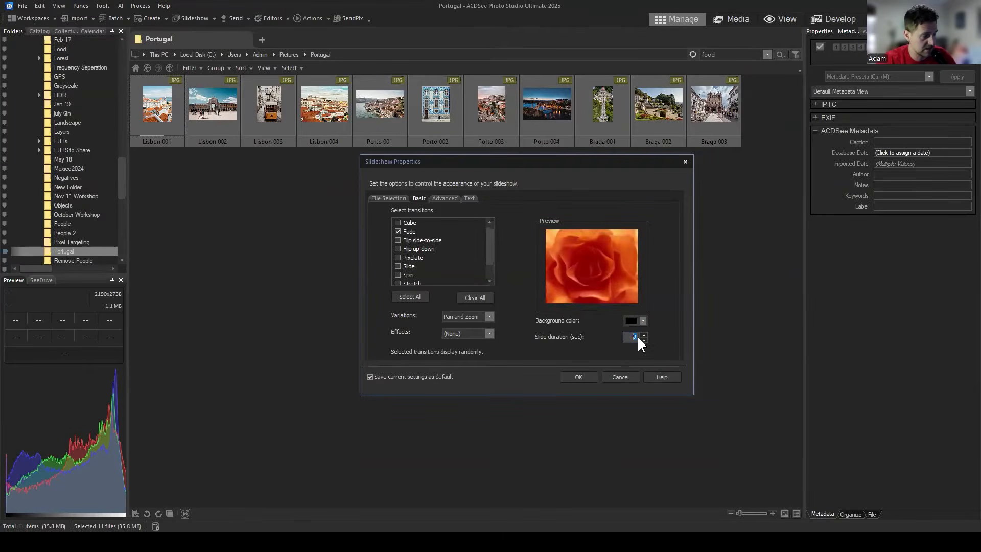
# Try the Black & White, Vivid and Sepia effects in the slideshow preview and restore the effect to None.
pyautogui.click(489, 333)
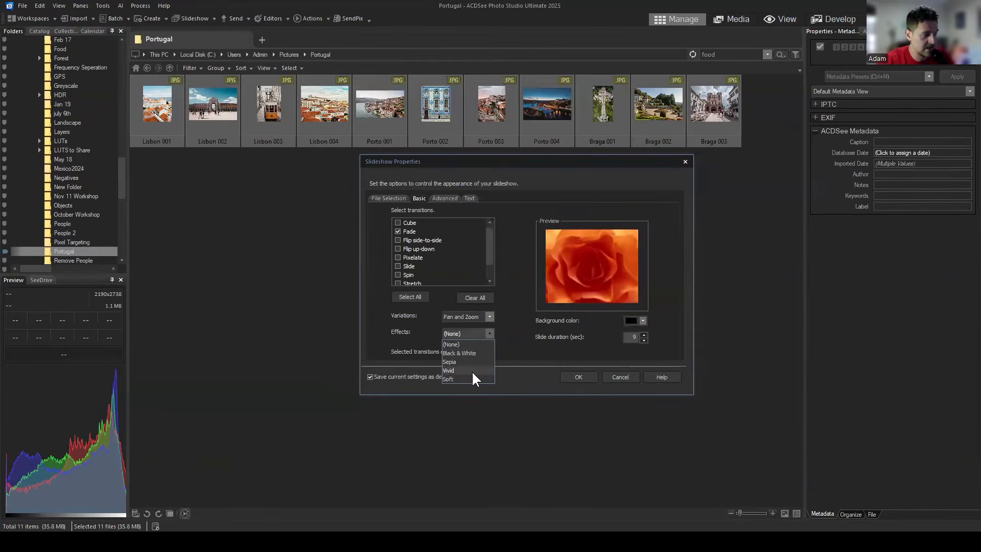
pyautogui.click(478, 353)
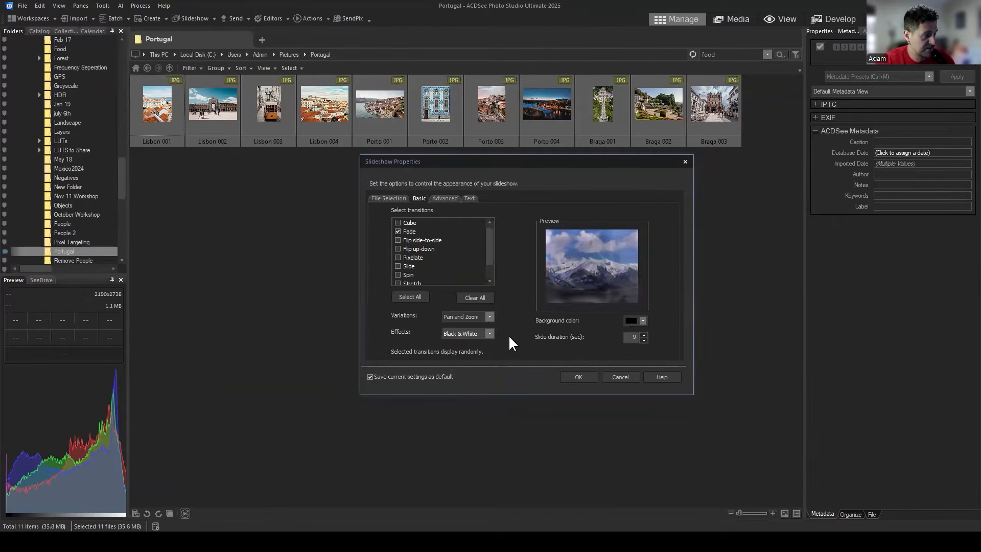
pyautogui.click(491, 333)
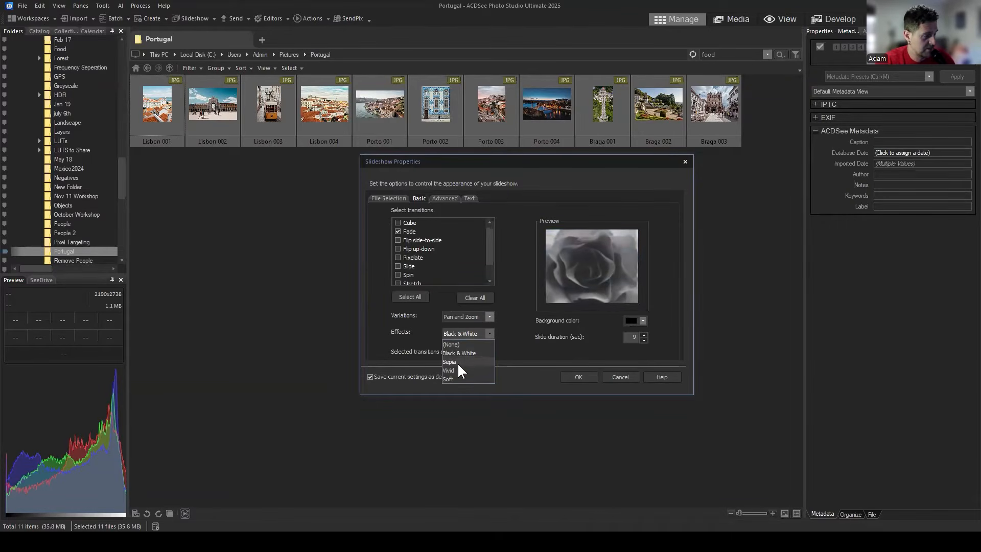
pyautogui.click(458, 363)
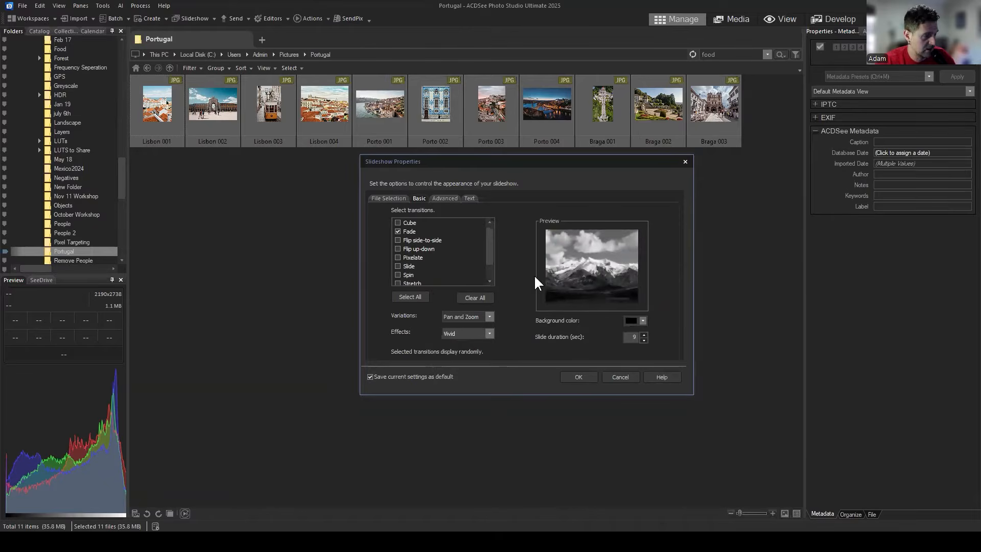
pyautogui.click(489, 333)
pyautogui.click(463, 361)
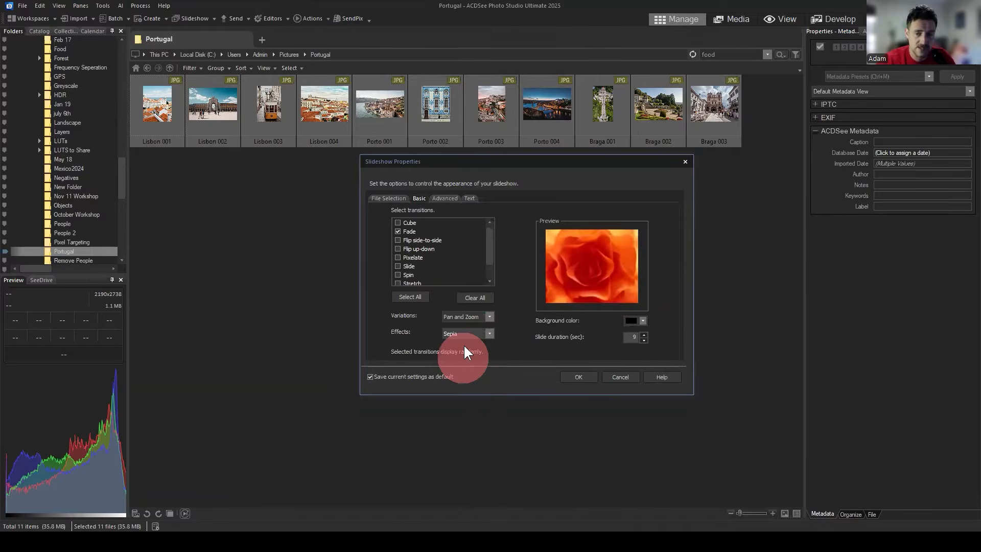
pyautogui.click(489, 333)
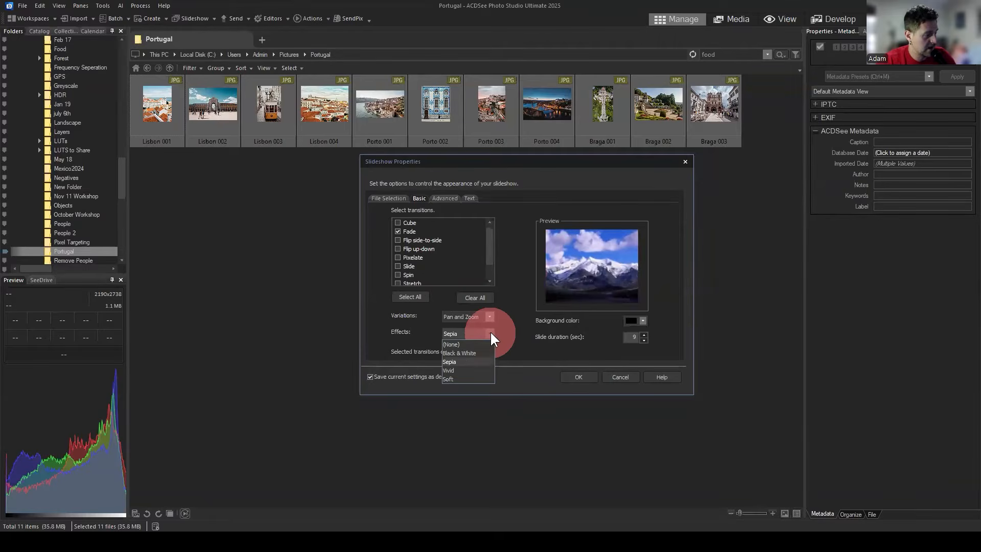
pyautogui.click(462, 344)
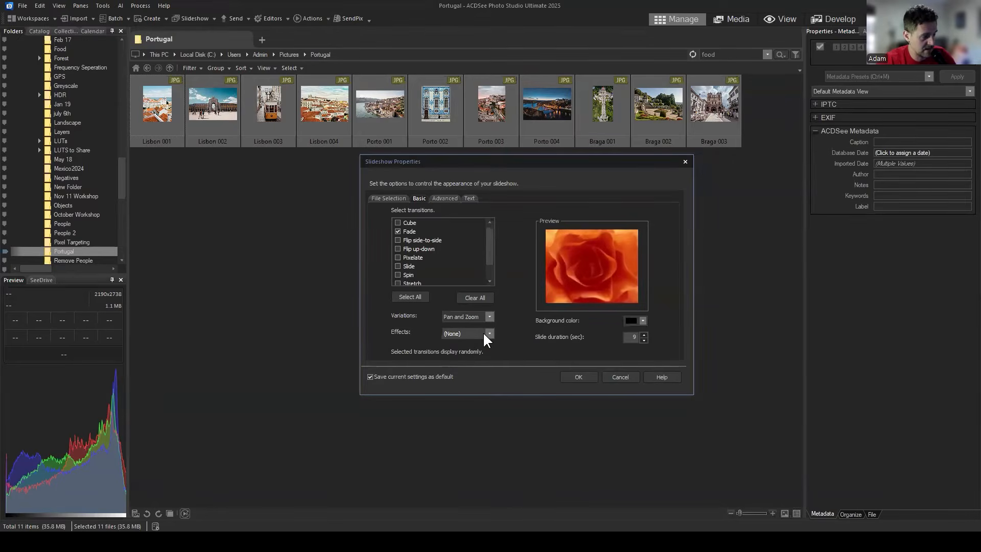
# Examine the advanced slideshow options and music directory, enabling Play embedded audio and disabling it again.
pyautogui.click(445, 197)
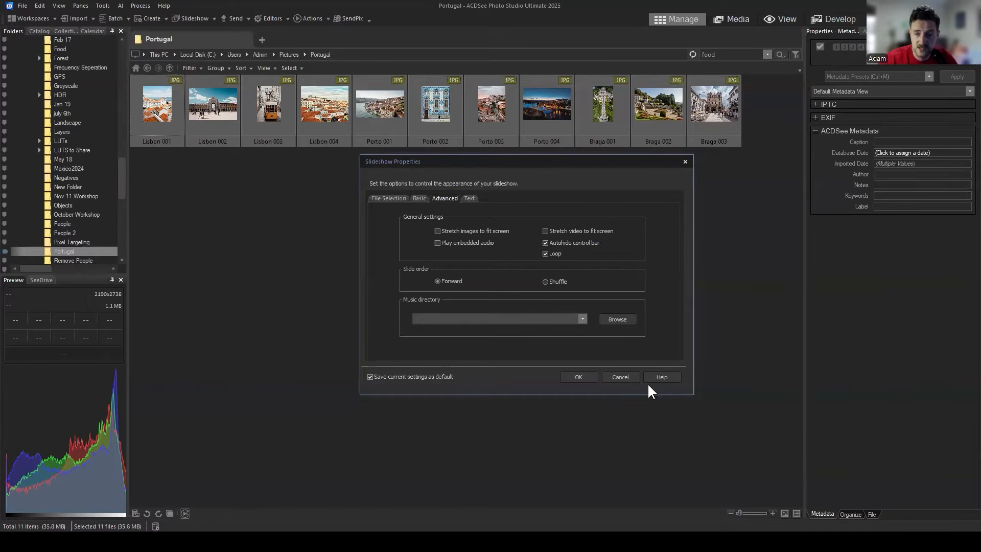
pyautogui.click(572, 242)
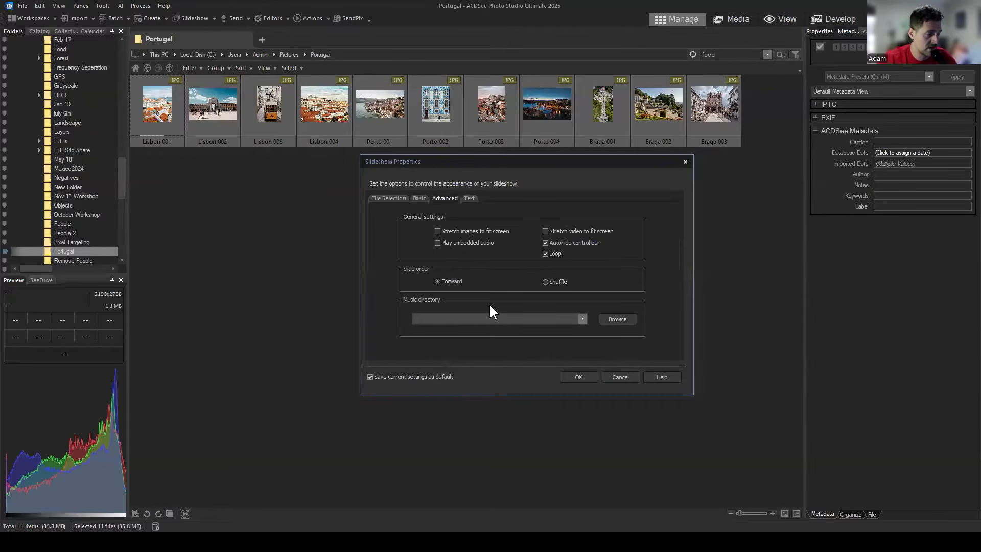
pyautogui.click(437, 243)
pyautogui.click(583, 317)
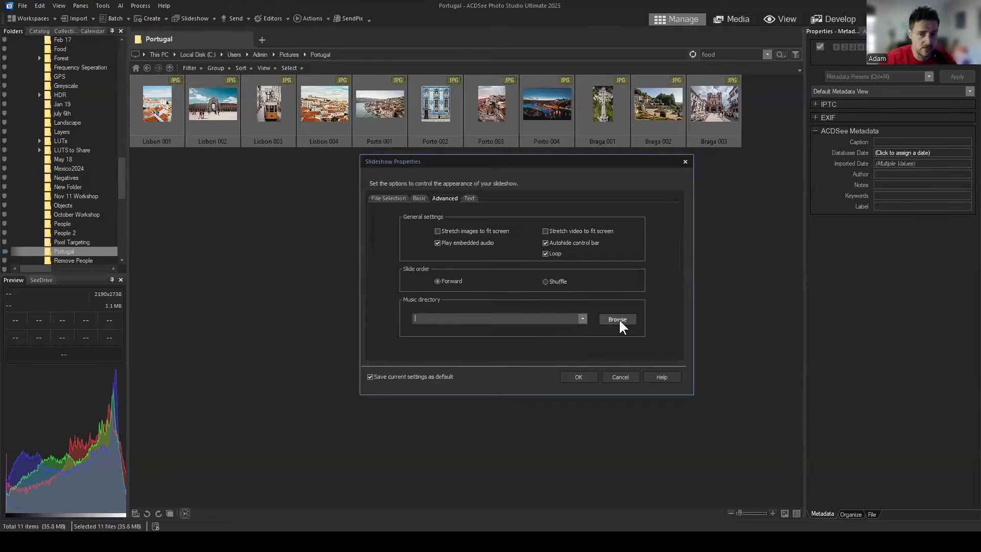
pyautogui.click(439, 243)
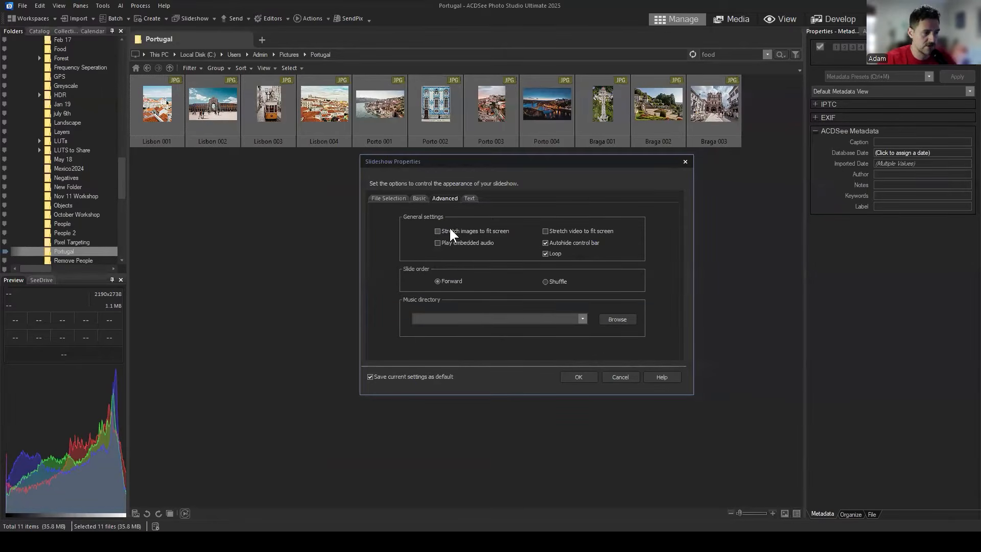
pyautogui.click(545, 241)
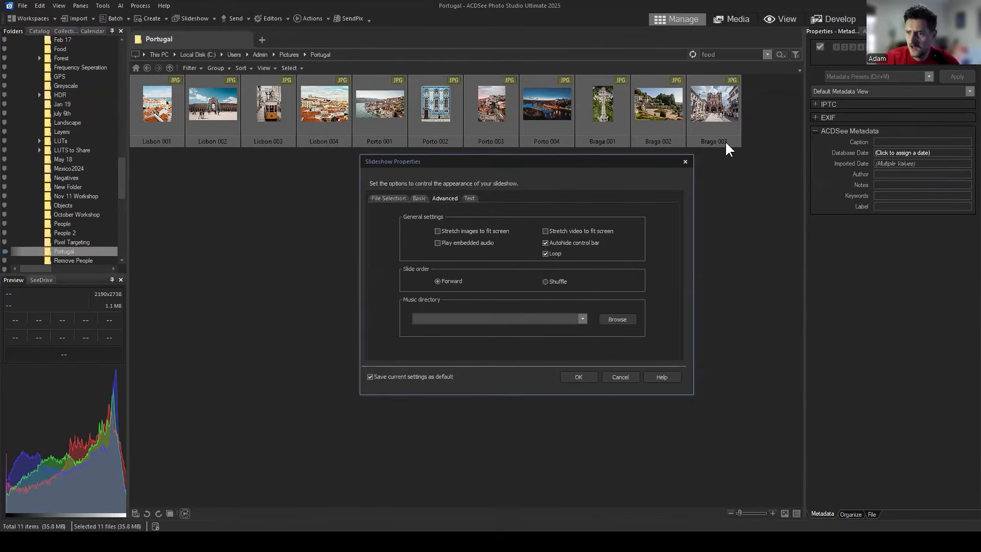
# Try adding Slide and Pixelate to the Fade transition in the basic settings and return to Fade only.
pyautogui.click(388, 199)
pyautogui.click(415, 198)
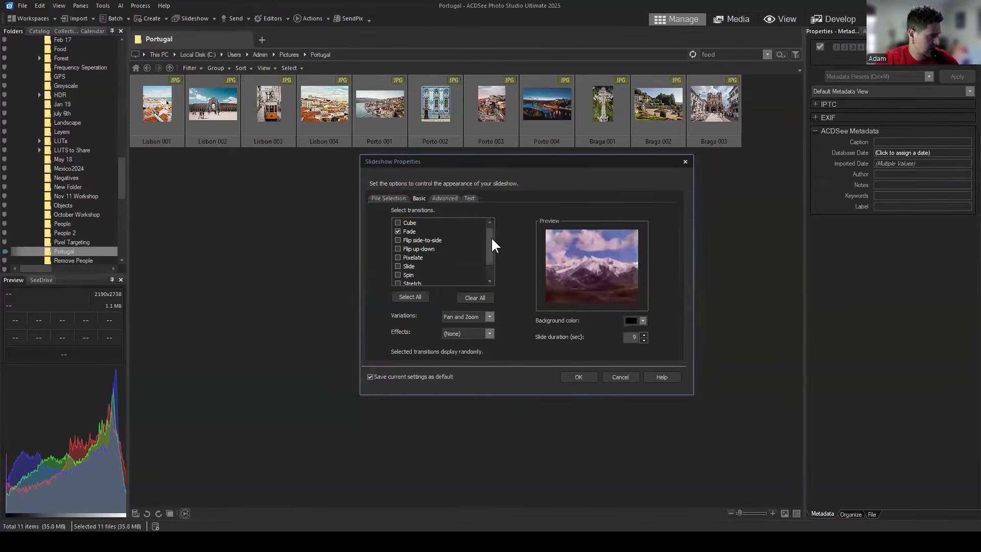
pyautogui.moveTo(492, 237)
pyautogui.mouseDown()
pyautogui.moveTo(492, 258)
pyautogui.moveTo(492, 231)
pyautogui.mouseUp()
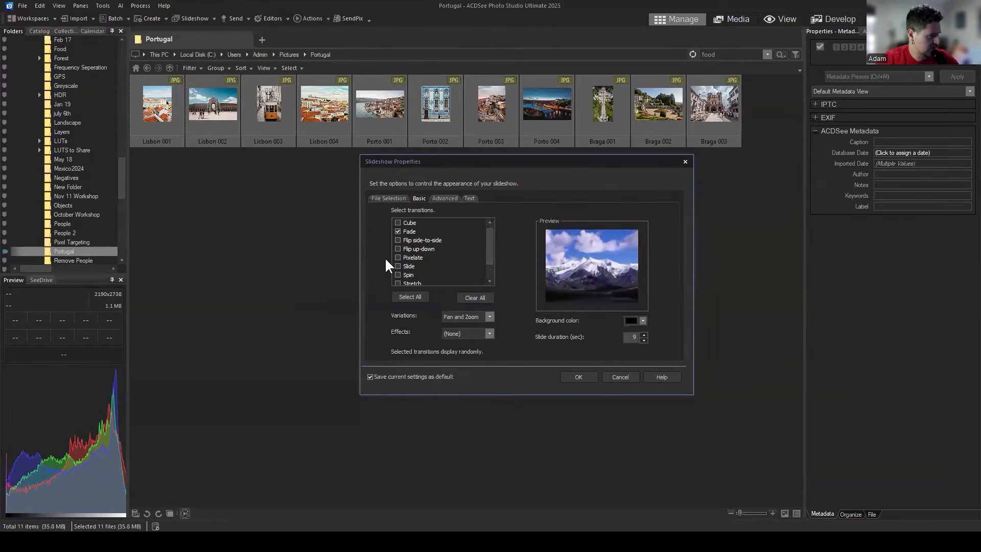
pyautogui.click(398, 266)
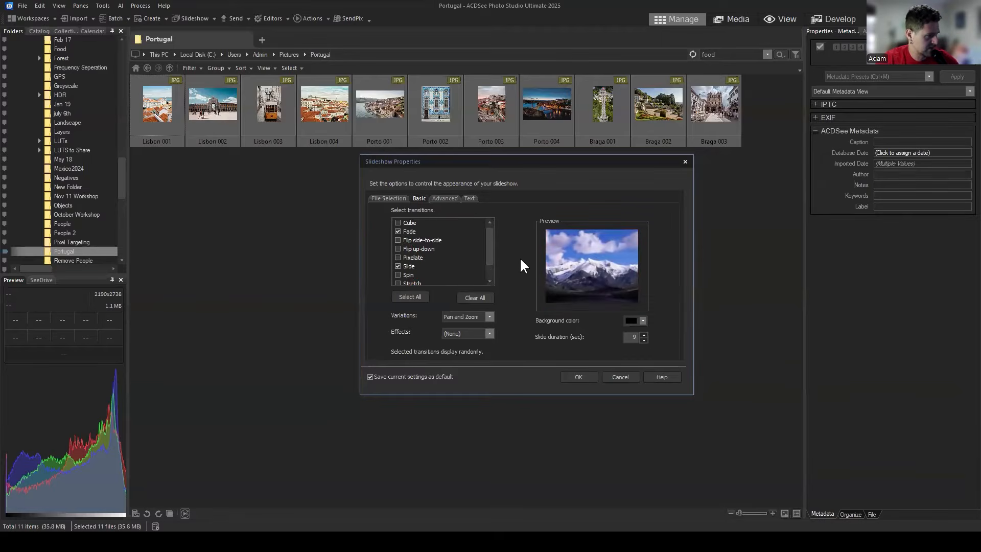
pyautogui.click(396, 257)
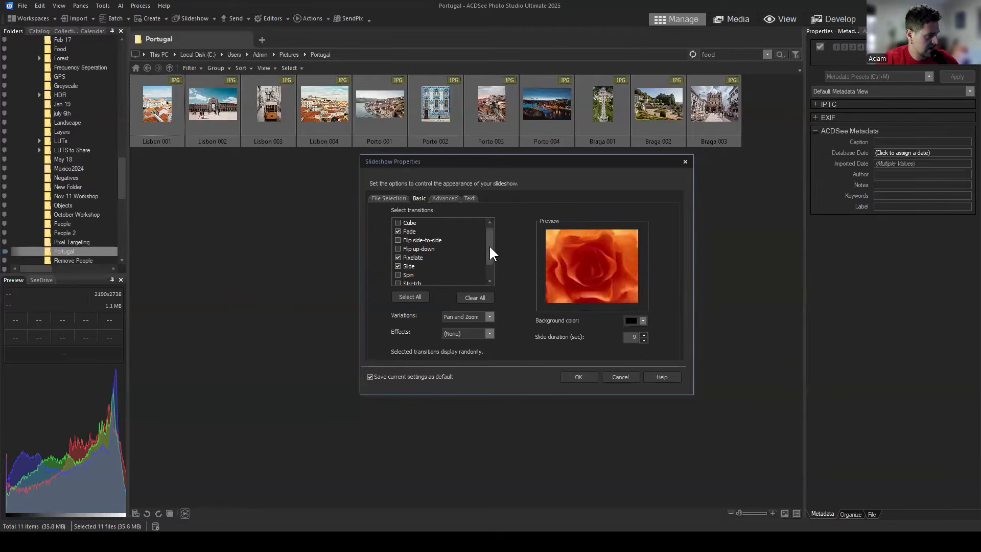
pyautogui.moveTo(489, 243); pyautogui.dragTo(489, 243)
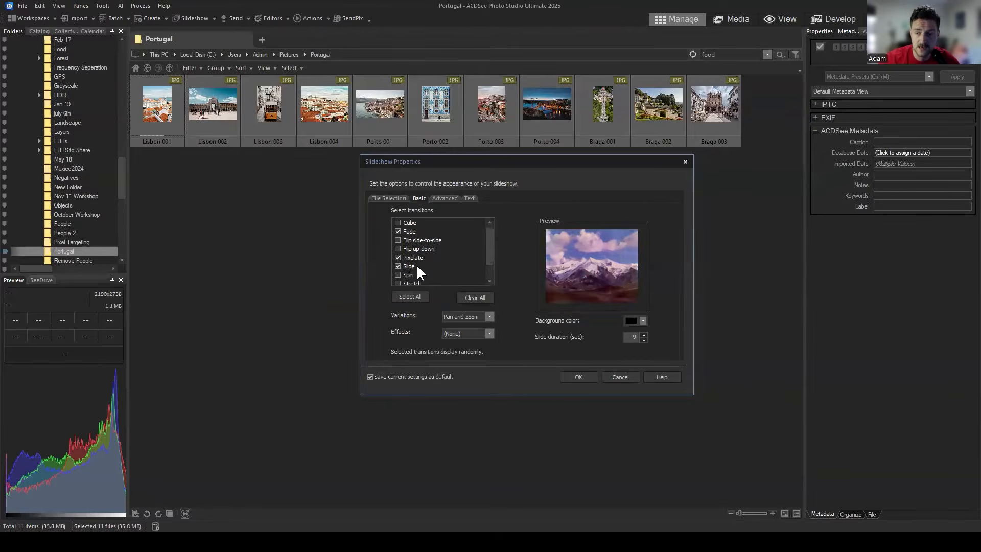
pyautogui.click(401, 267)
pyautogui.click(397, 257)
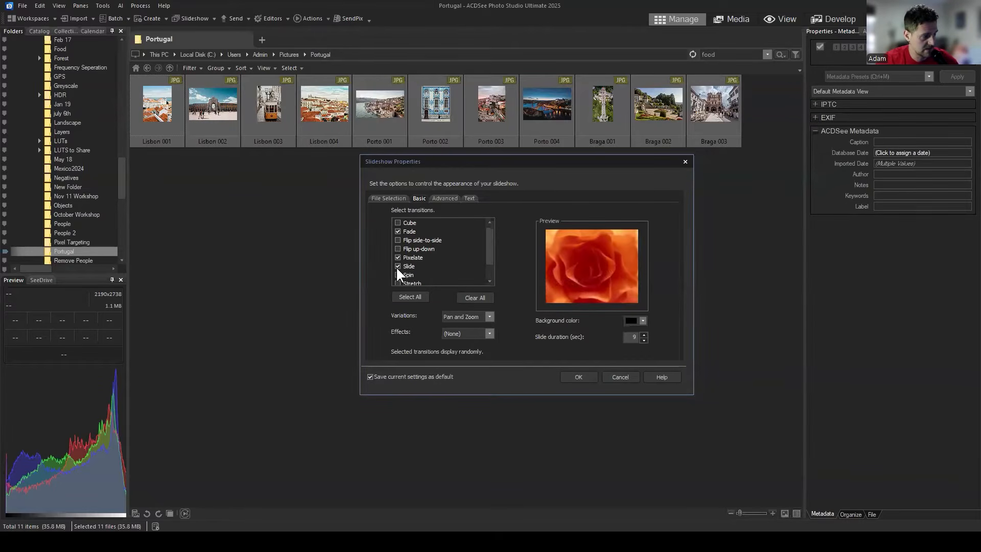
pyautogui.scroll(-1, 408, 258)
pyautogui.scroll(1, 453, 268)
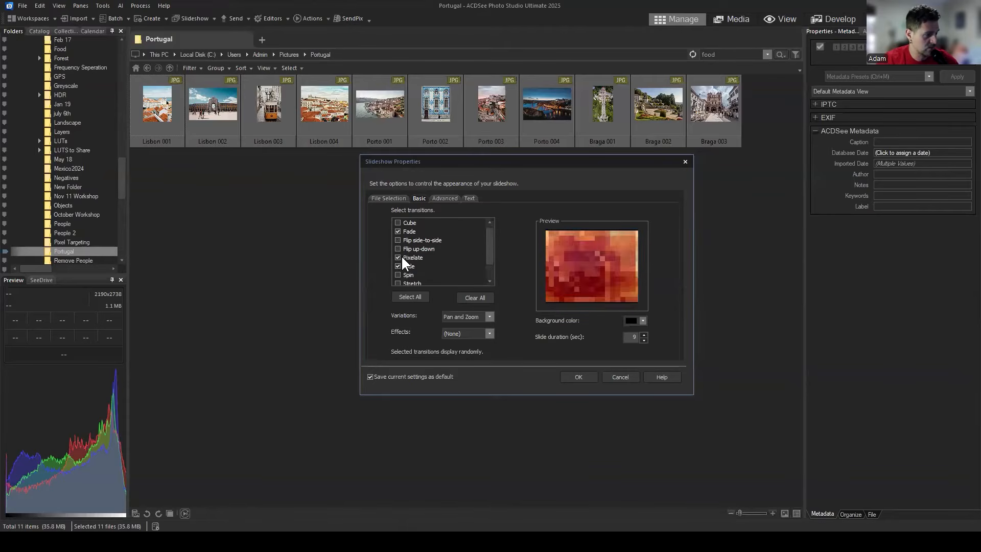
pyautogui.moveTo(489, 249); pyautogui.dragTo(489, 237)
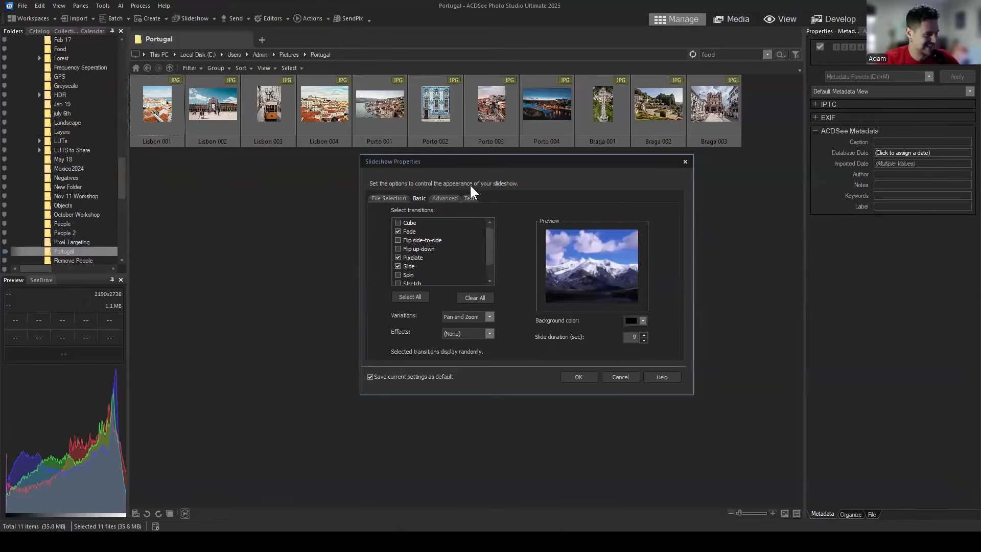
pyautogui.click(397, 258)
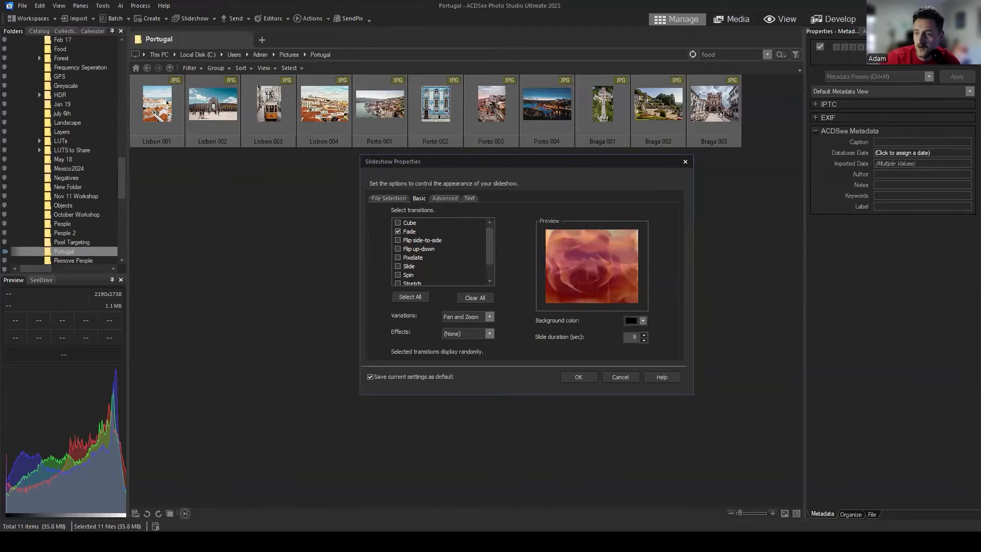
# Open the slideshow's header and footer text settings and move the dialog slightly aside.
pyautogui.click(444, 197)
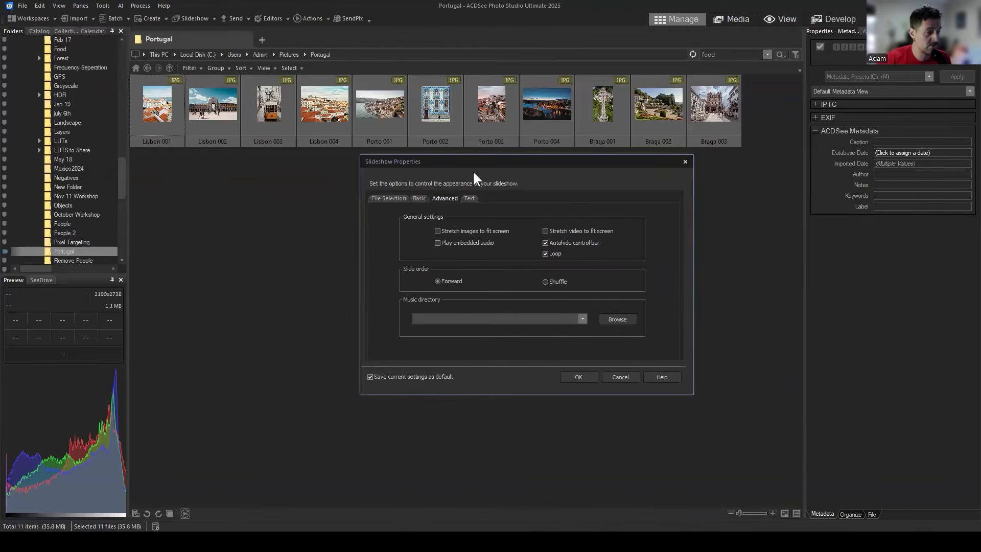
pyautogui.click(470, 198)
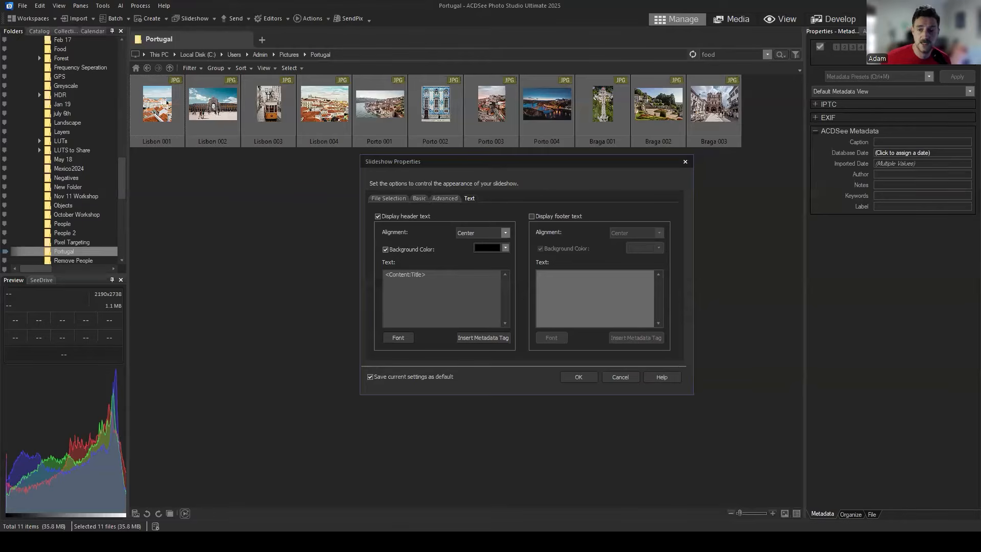
pyautogui.click(509, 164)
pyautogui.moveTo(509, 164); pyautogui.dragTo(493, 158)
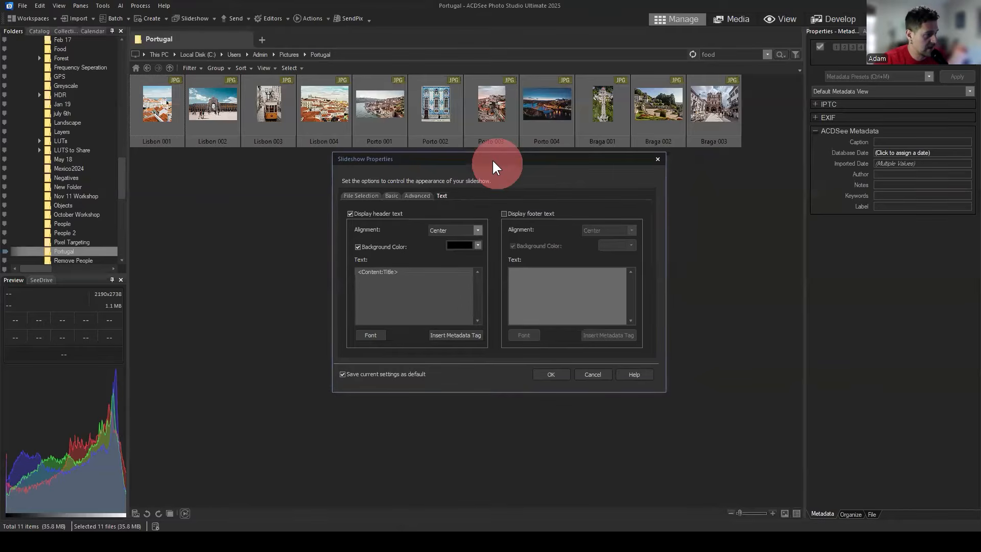
# Replace the slideshow's header text with "My Vacation In Portugal" and start the slideshow.
pyautogui.click(405, 276)
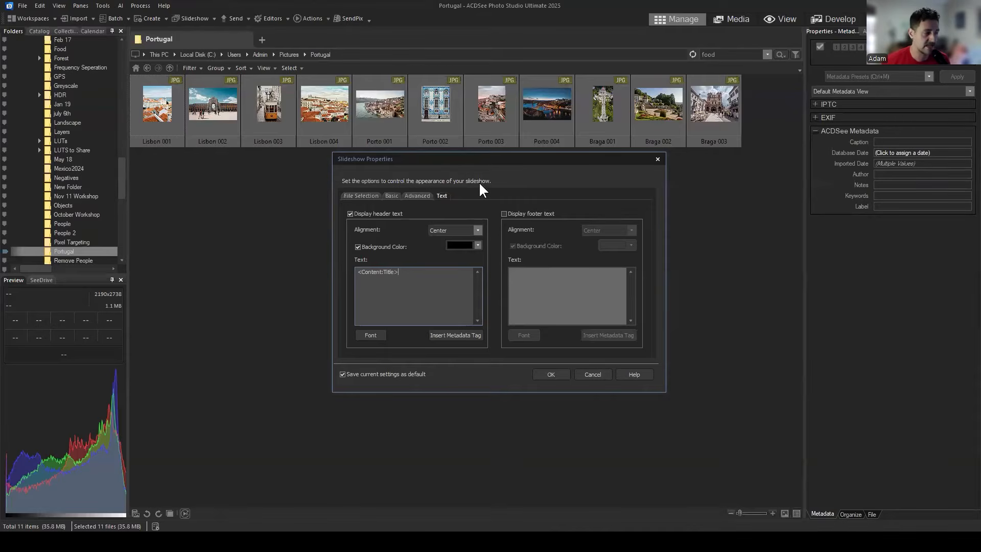
pyautogui.click(415, 278)
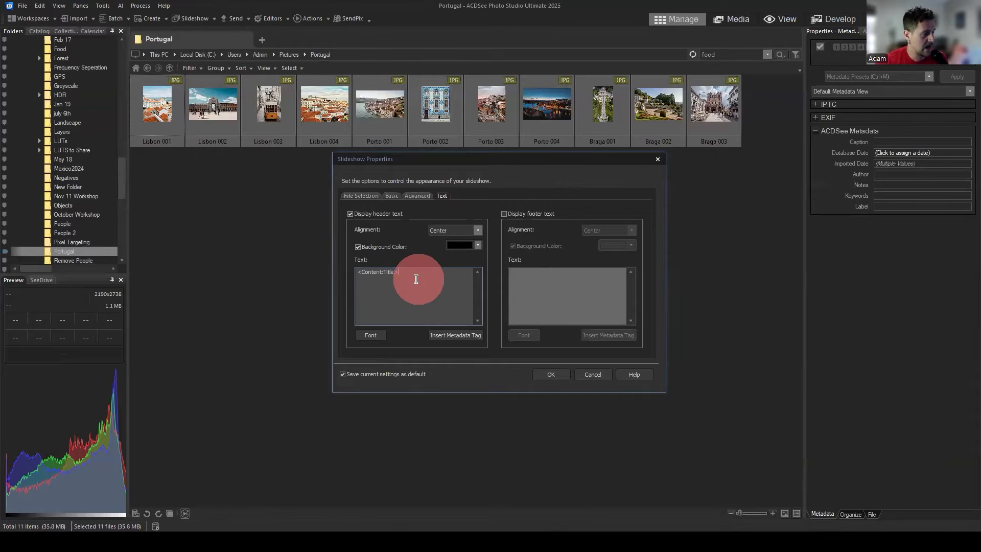
pyautogui.moveTo(416, 279); pyautogui.dragTo(352, 272)
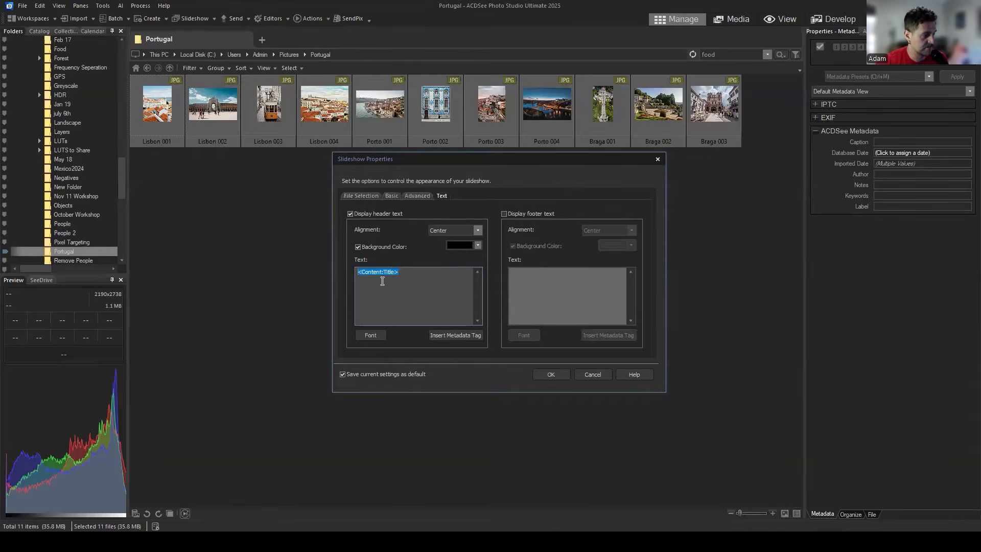
pyautogui.press('Delete')
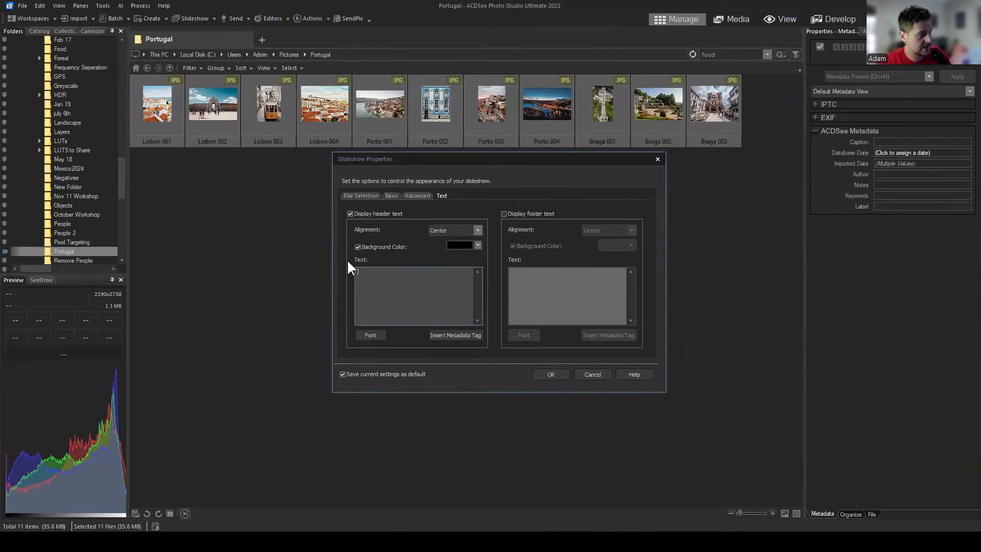
pyautogui.write('My')
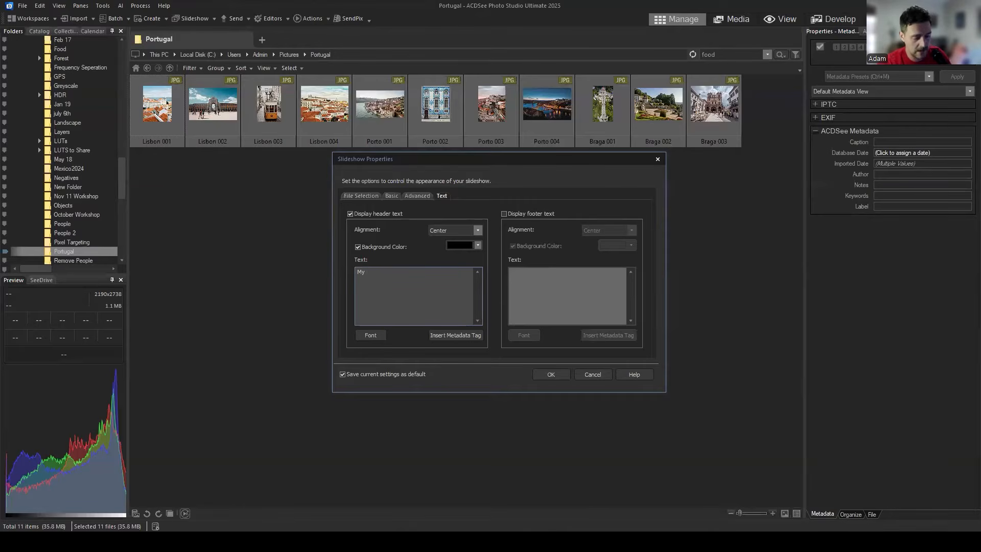
pyautogui.write('V')
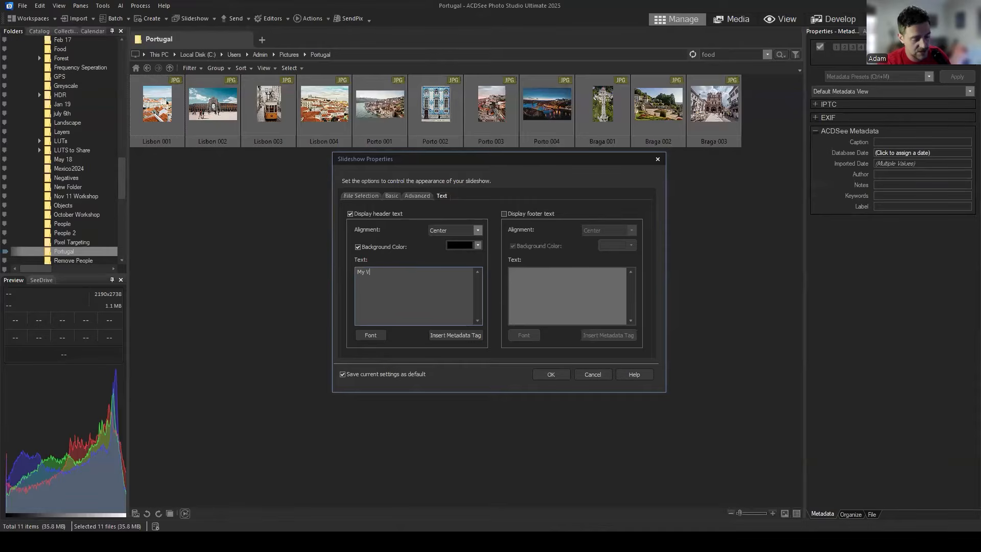
pyautogui.write('acation In')
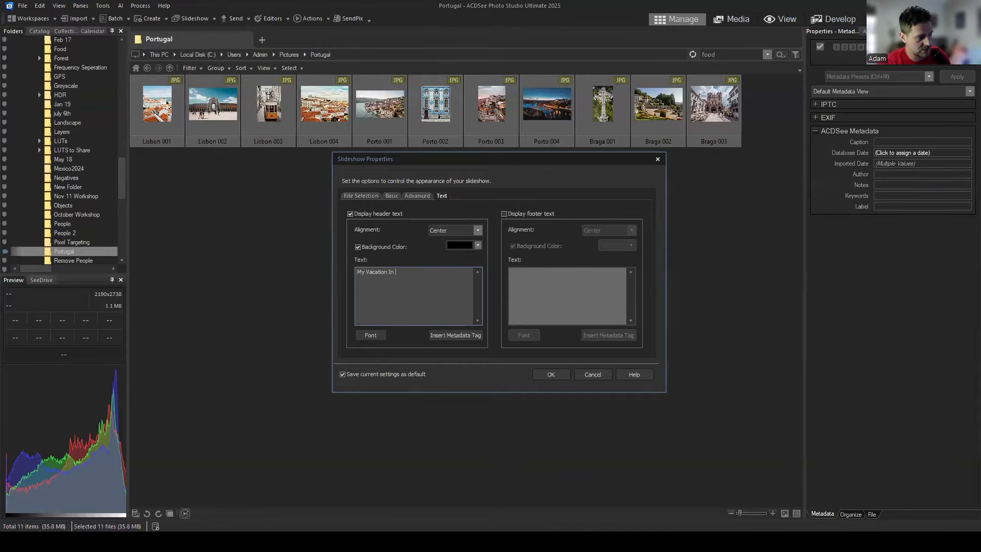
pyautogui.write(' Porta')
pyautogui.write('gal')
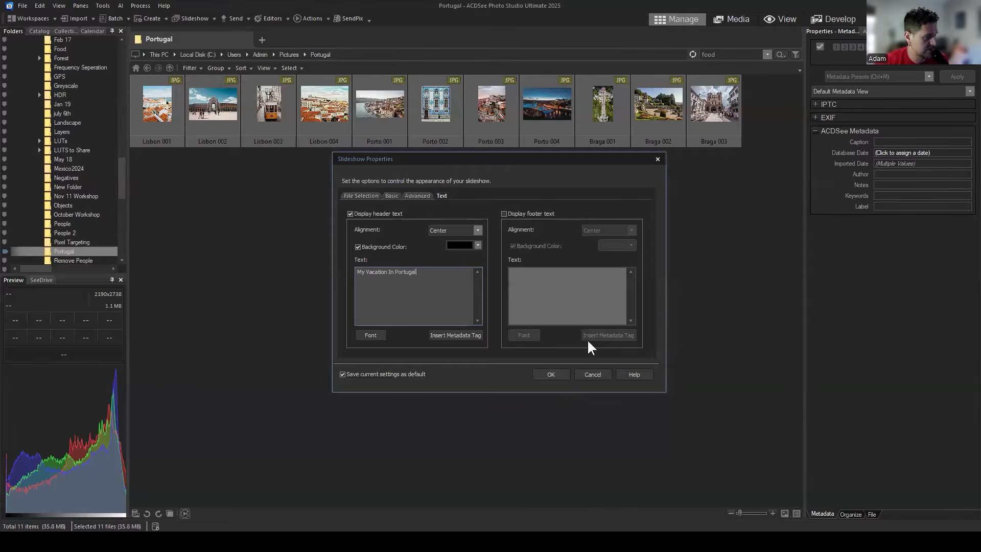
pyautogui.click(551, 374)
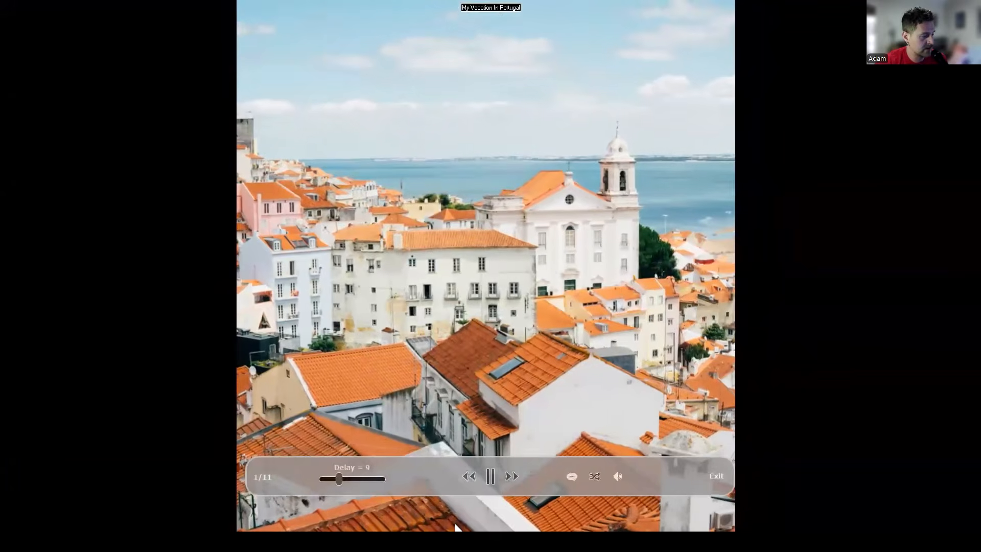
# Advance through the first four slides to check the header text, and exit the slideshow.
pyautogui.click(509, 477)
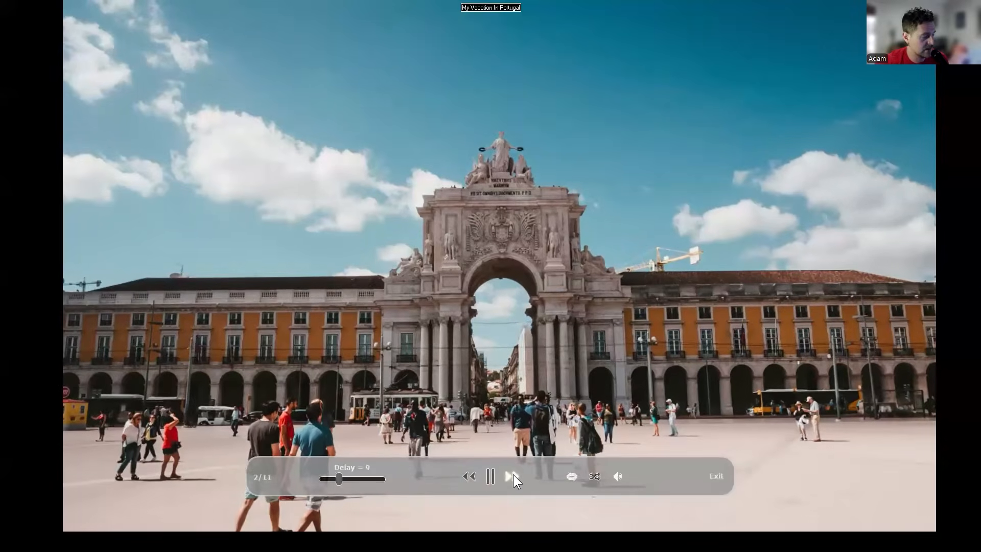
pyautogui.click(513, 475)
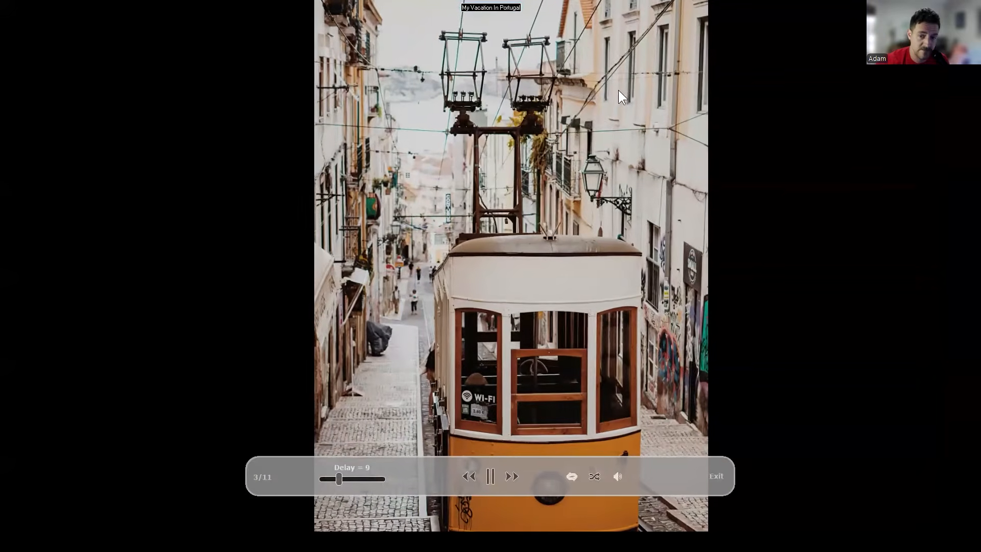
pyautogui.click(513, 475)
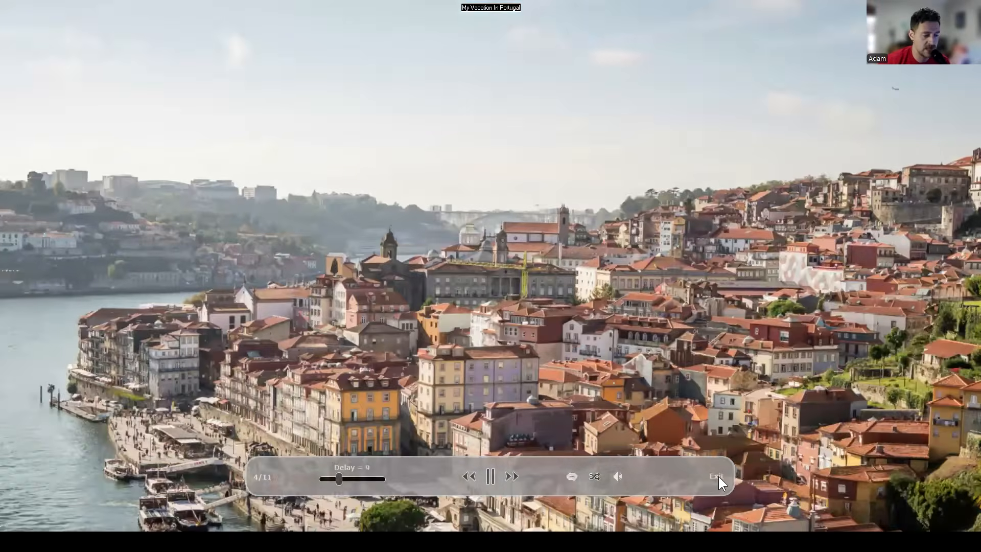
pyautogui.click(718, 476)
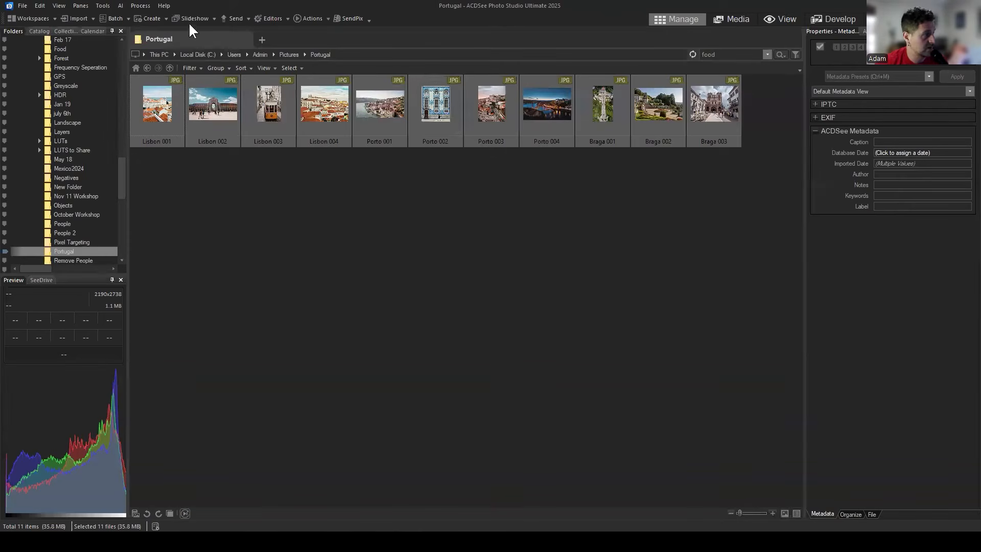
# Reopen the slideshow configuration's text settings and clear the header text.
pyautogui.click(188, 20)
pyautogui.click(205, 42)
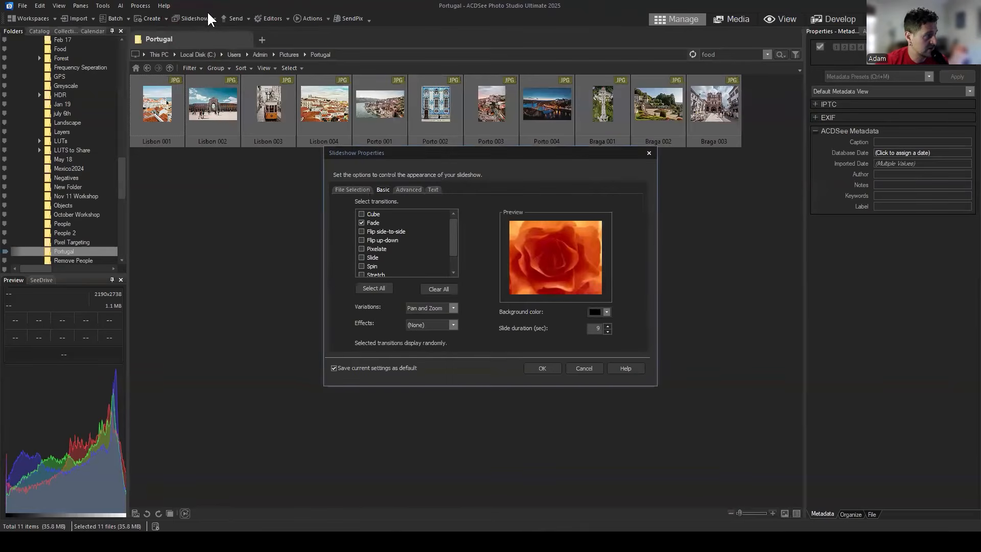
pyautogui.click(649, 153)
pyautogui.click(188, 15)
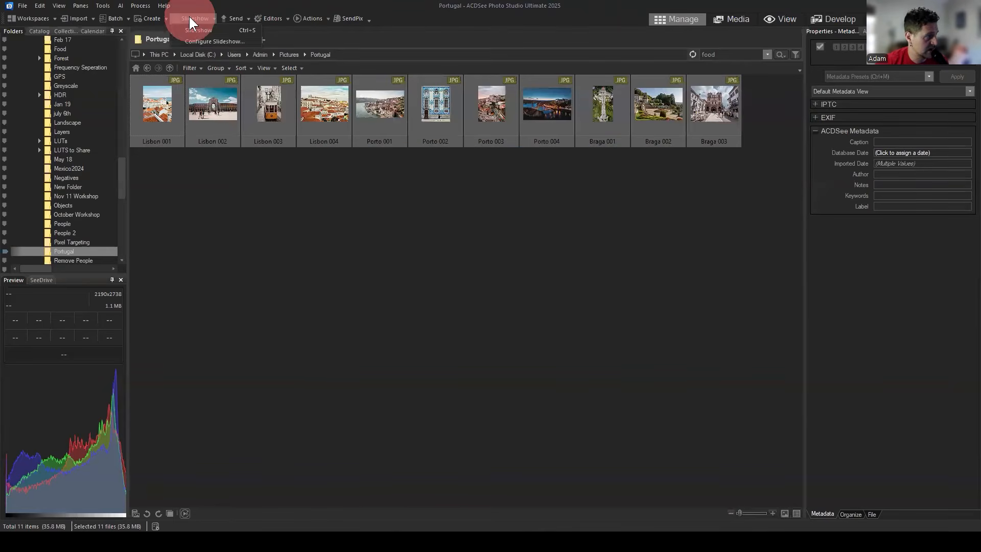
pyautogui.click(196, 42)
pyautogui.click(432, 189)
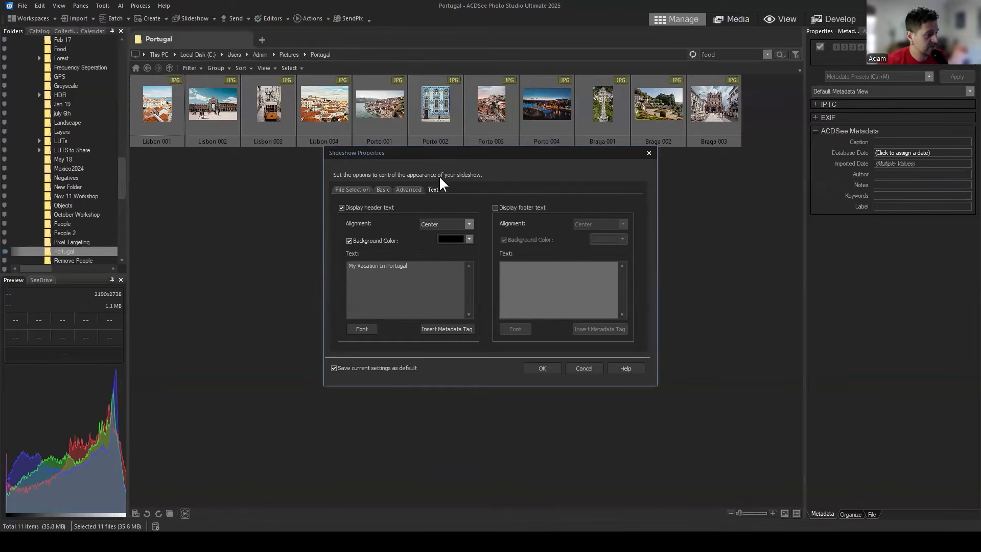
pyautogui.moveTo(429, 271); pyautogui.dragTo(336, 268)
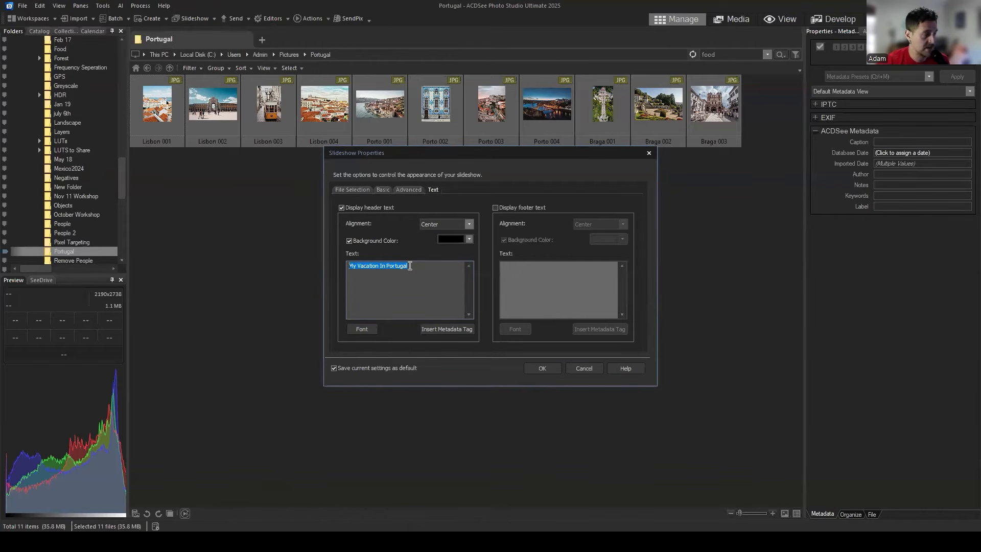
pyautogui.press('BackSpace')
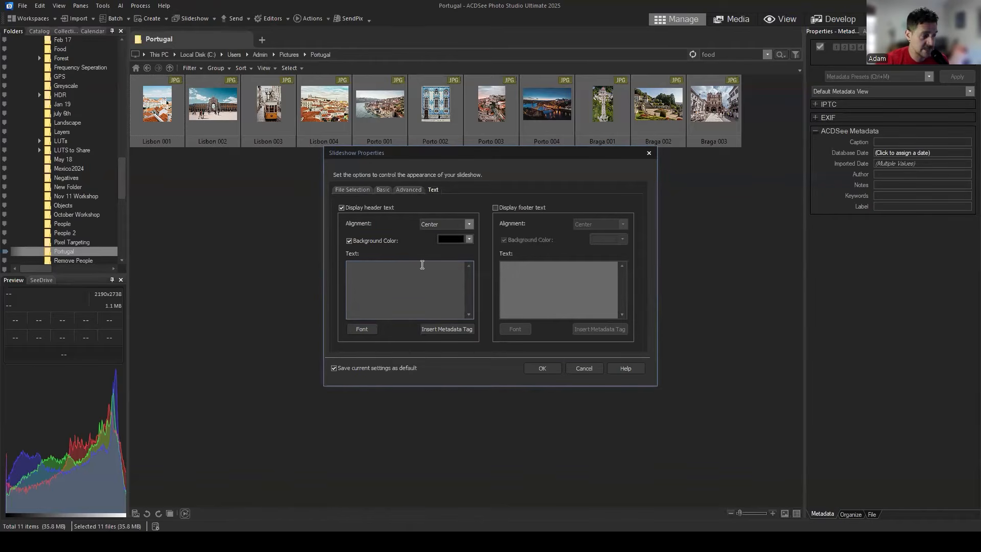
# Examine the ACDSee Metadata properties available as header tags without inserting one.
pyautogui.click(444, 328)
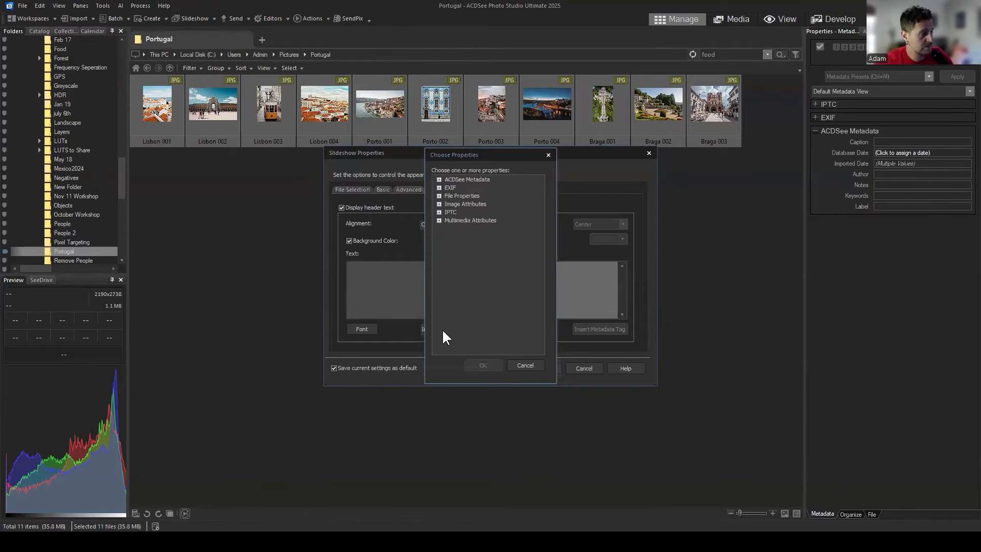
pyautogui.click(438, 178)
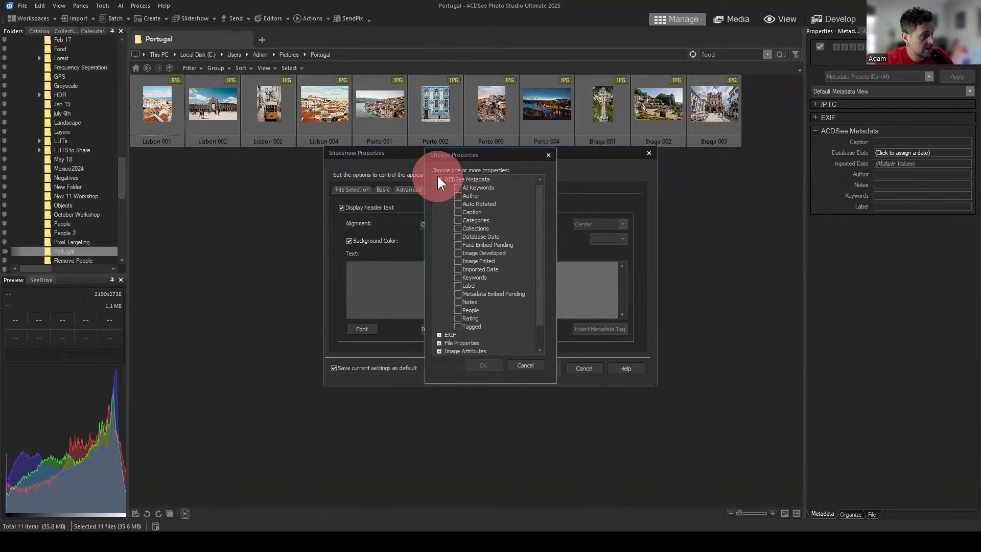
pyautogui.click(438, 178)
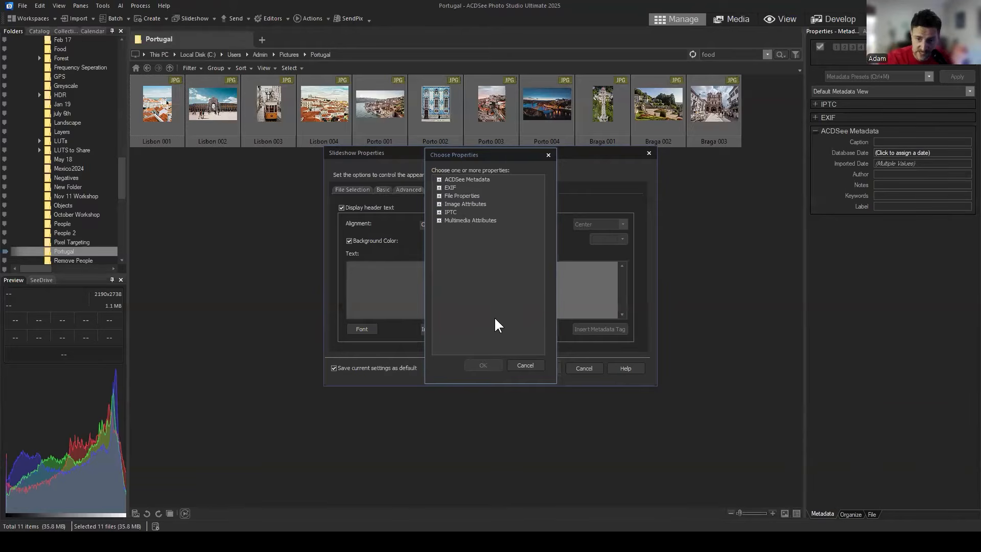
pyautogui.click(439, 180)
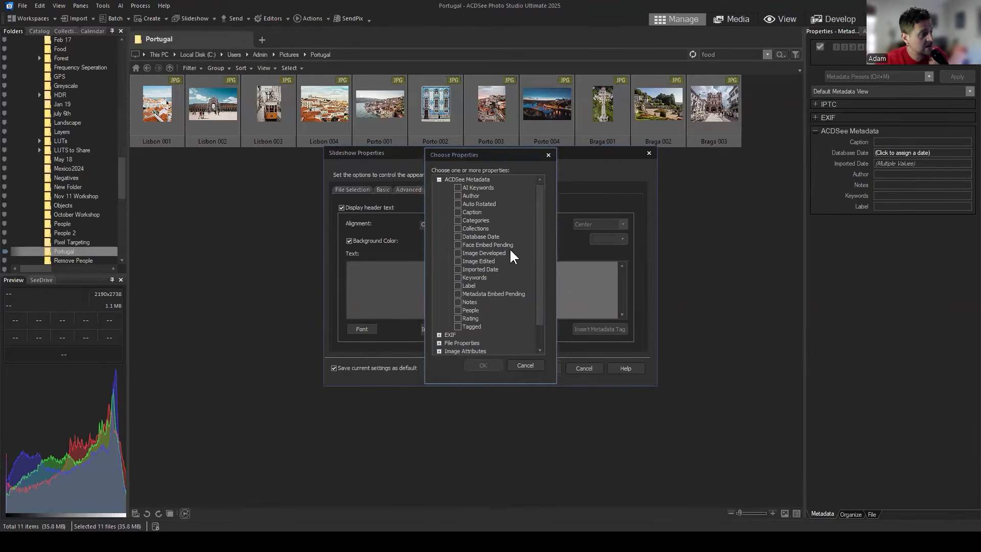
pyautogui.click(439, 179)
pyautogui.click(525, 364)
pyautogui.click(418, 284)
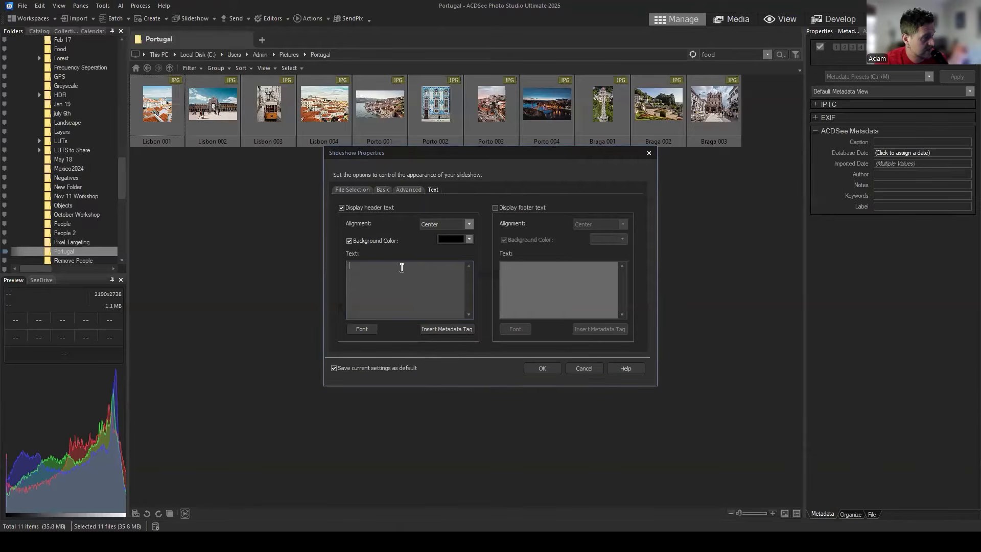
# Disable the slideshow's header text and enable its footer text.
pyautogui.click(341, 208)
pyautogui.click(495, 208)
pyautogui.click(545, 272)
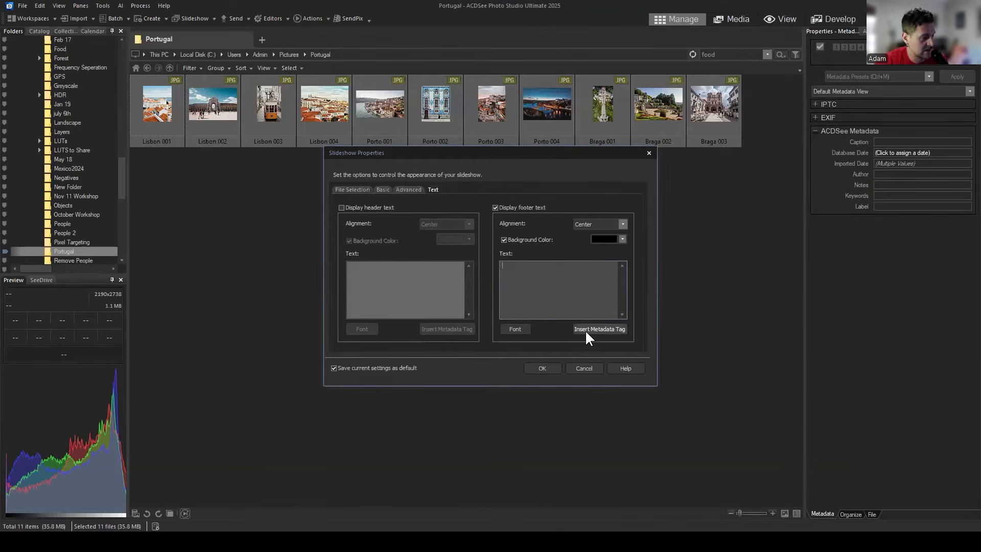
# Insert the ACDSee Metadata Caption tag into the footer text and start the slideshow.
pyautogui.click(601, 328)
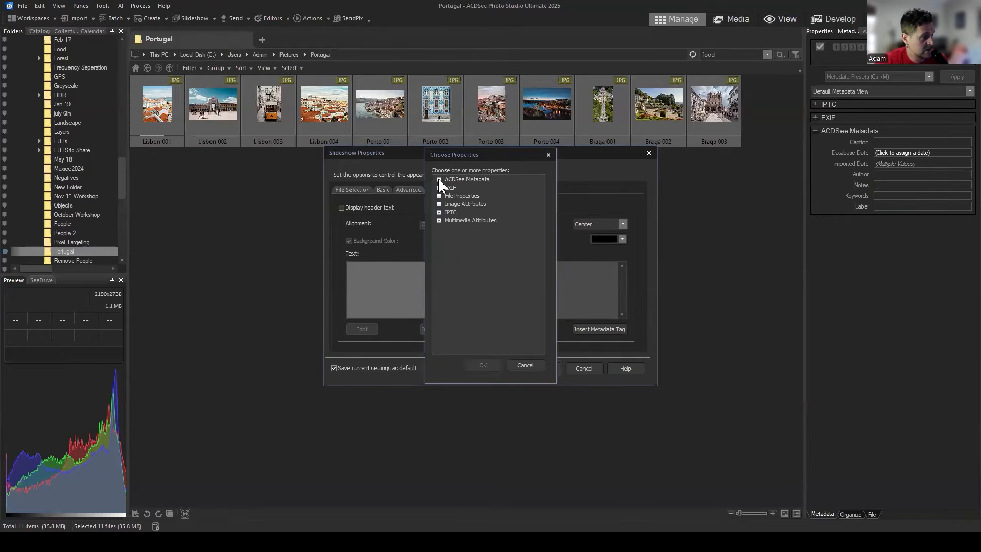
pyautogui.click(438, 179)
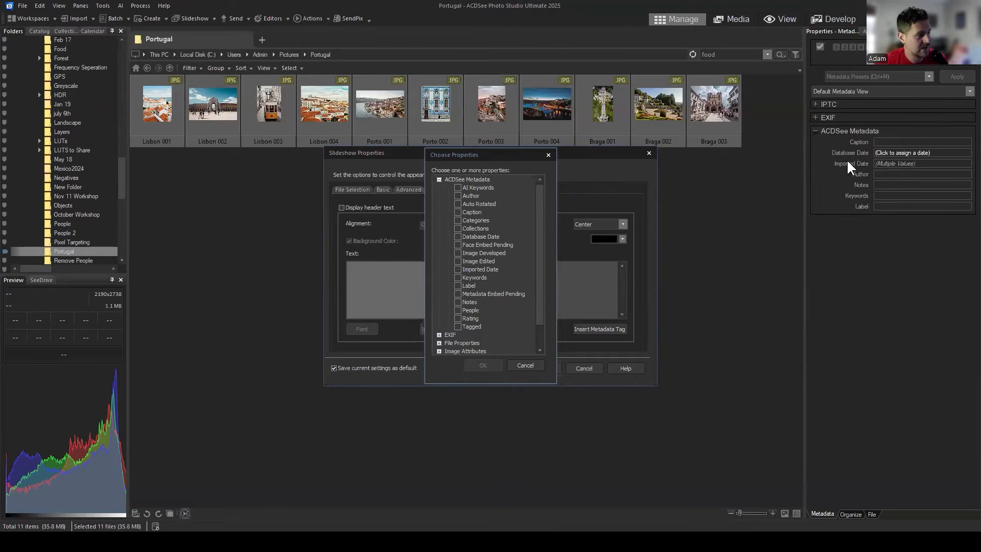
pyautogui.click(456, 211)
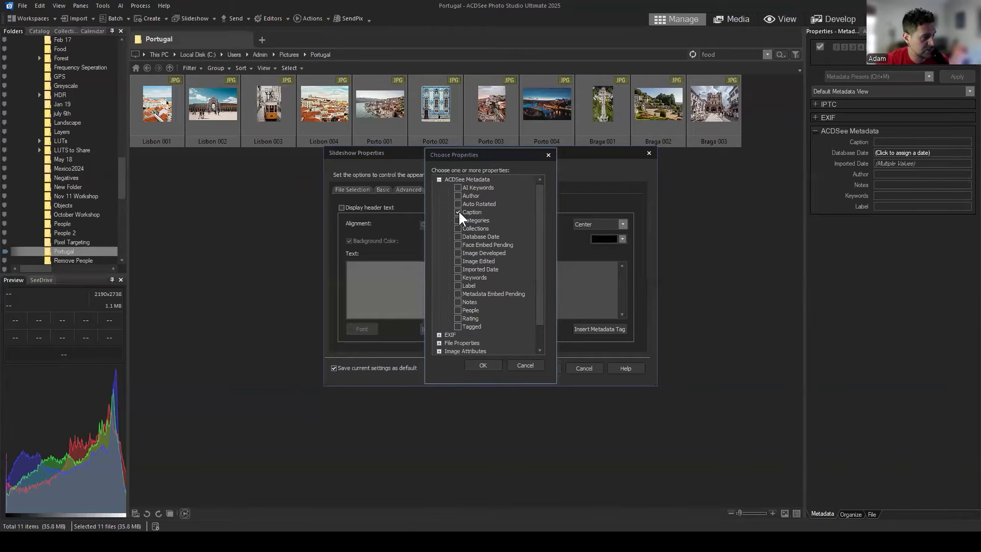
pyautogui.click(482, 365)
pyautogui.click(586, 268)
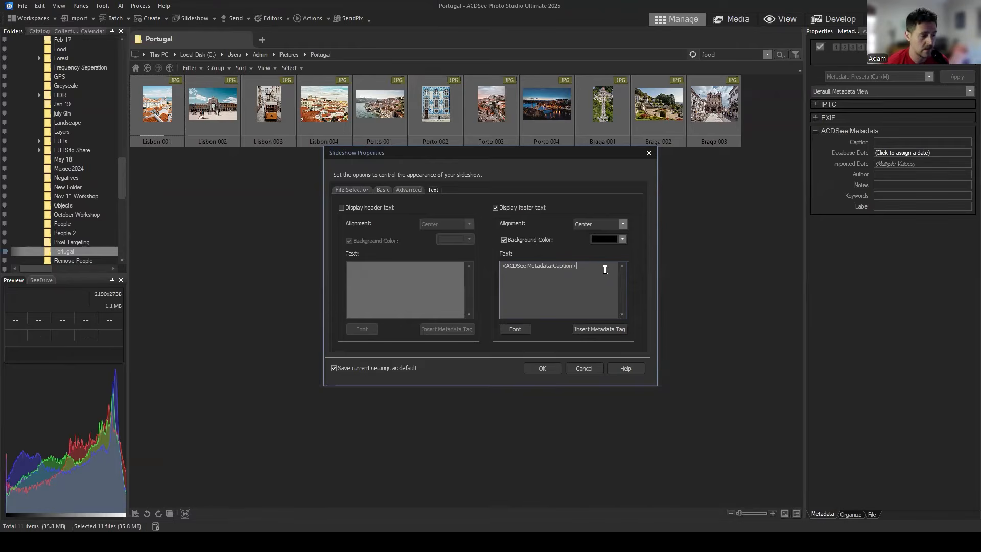
pyautogui.click(546, 365)
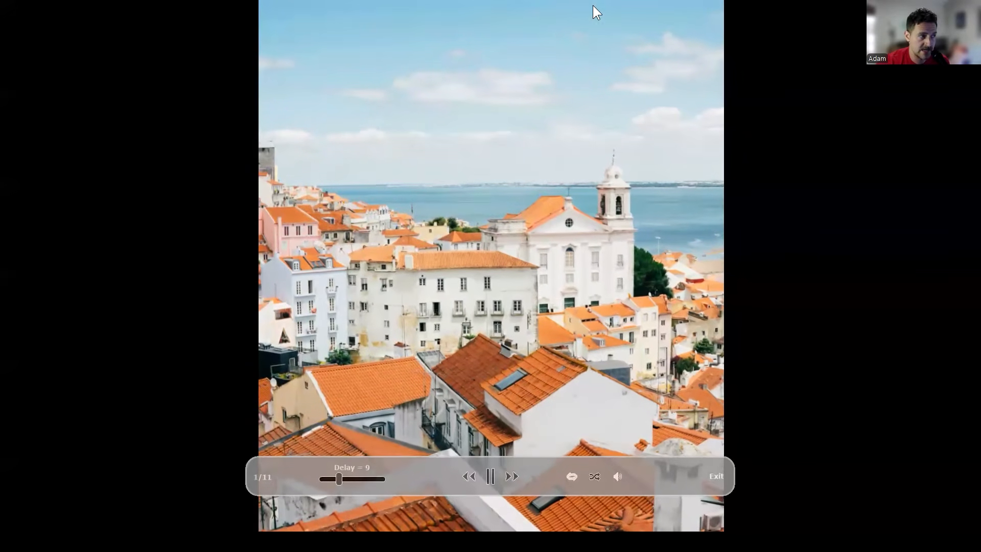
# Advance to the third slide to check the footer captions, and exit the slideshow.
pyautogui.click(508, 474)
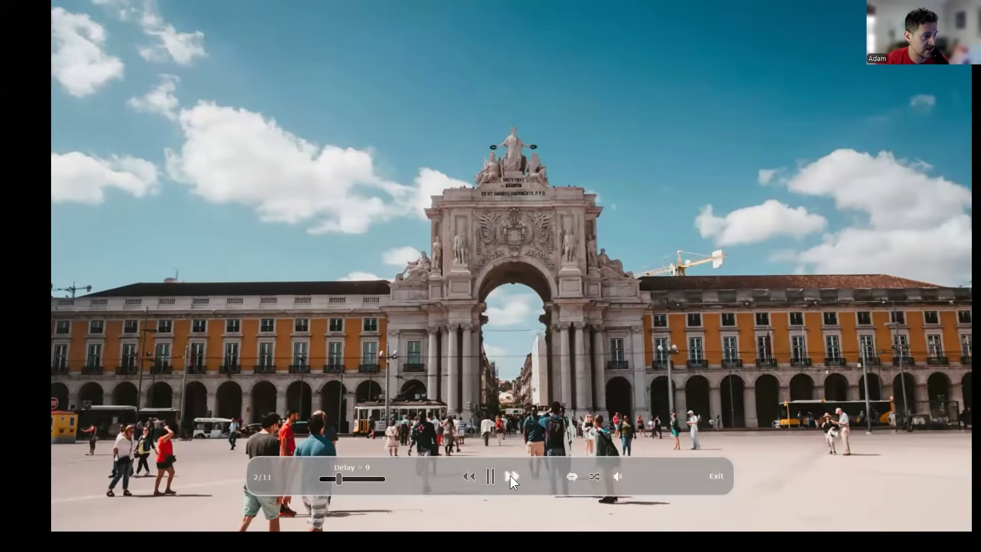
pyautogui.click(510, 475)
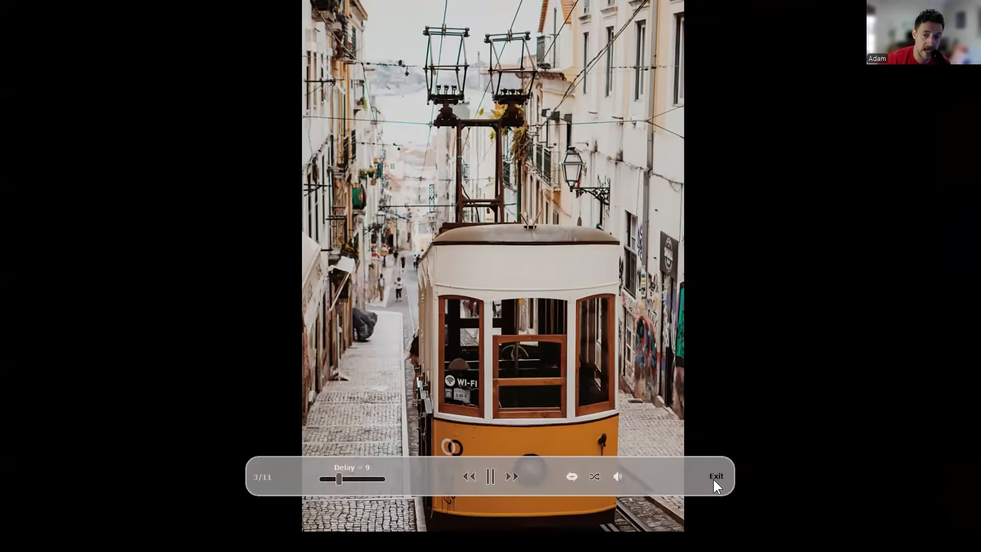
pyautogui.click(712, 478)
# Check the ACDSee Metadata captions of the Lisbon 001, Lisbon 003 and Lisbon 004 photos.
pyautogui.click(168, 120)
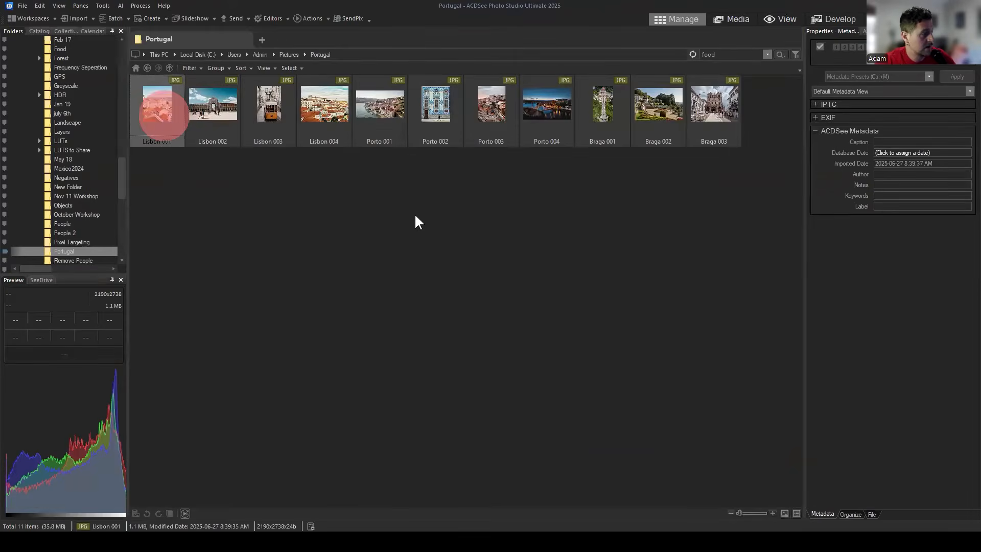
pyautogui.click(266, 106)
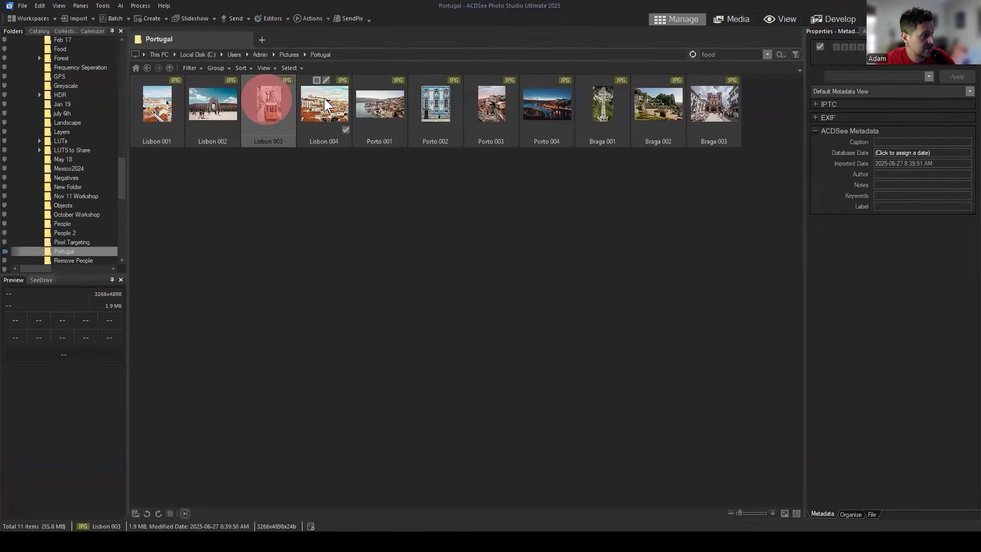
pyautogui.click(323, 102)
pyautogui.click(159, 107)
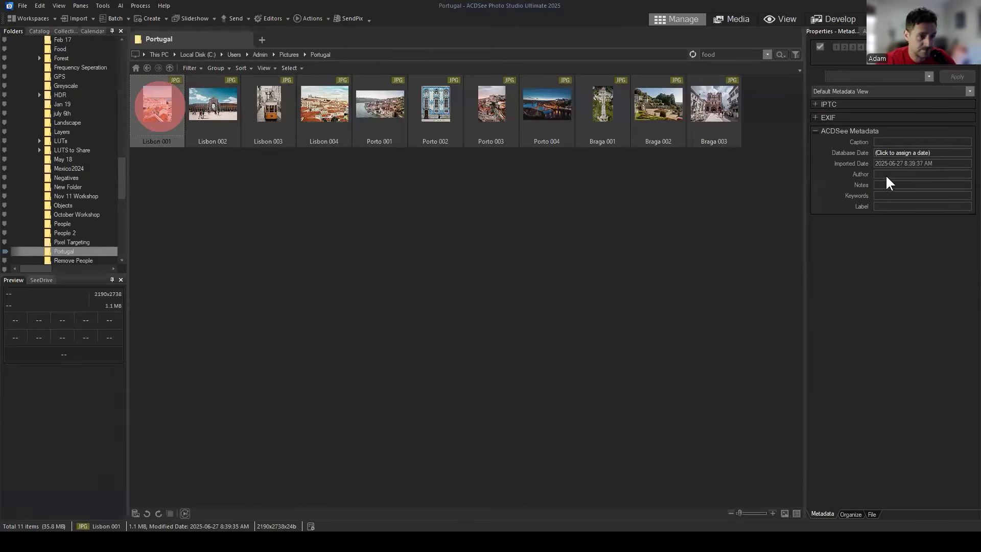
pyautogui.click(897, 142)
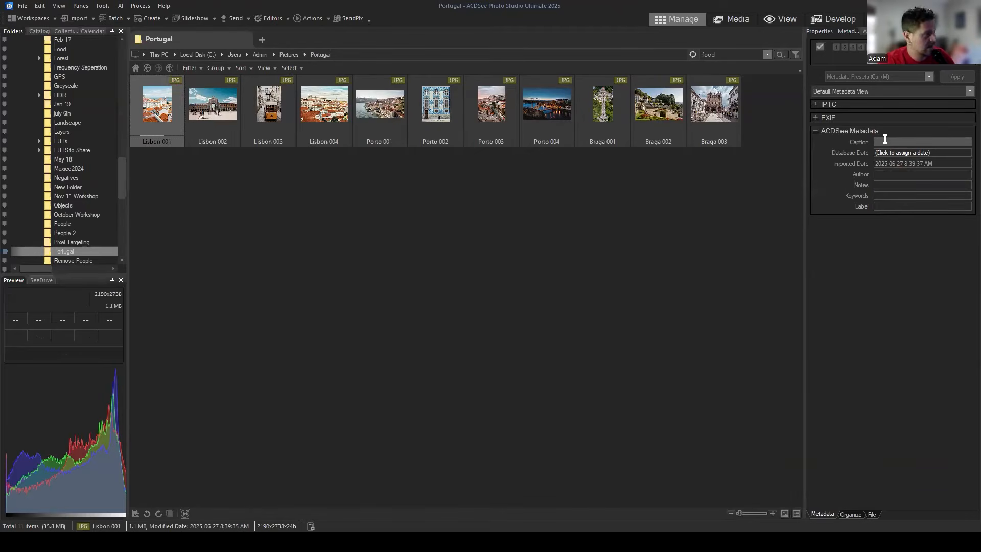
pyautogui.write('L')
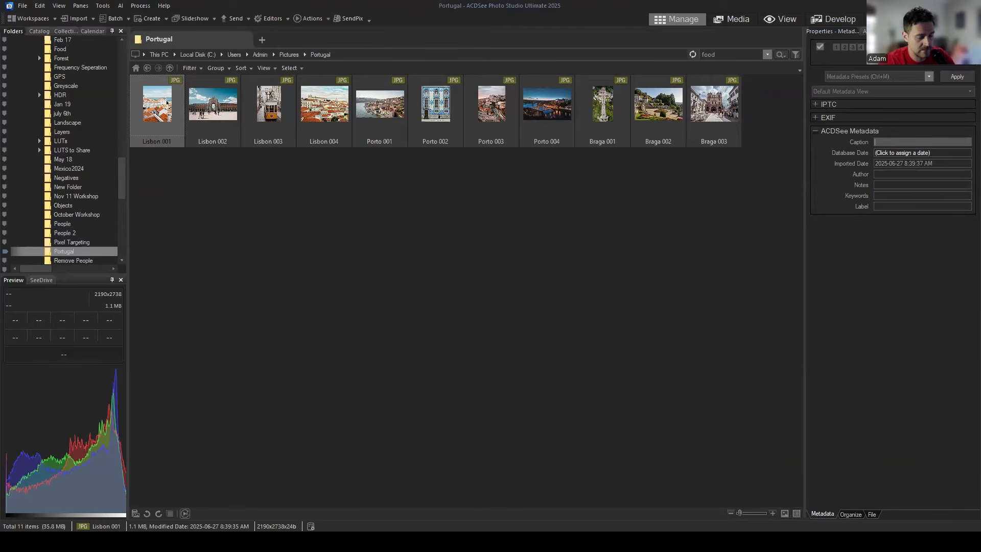
pyautogui.write('M')
pyautogui.write('isbo')
pyautogui.write('n 1')
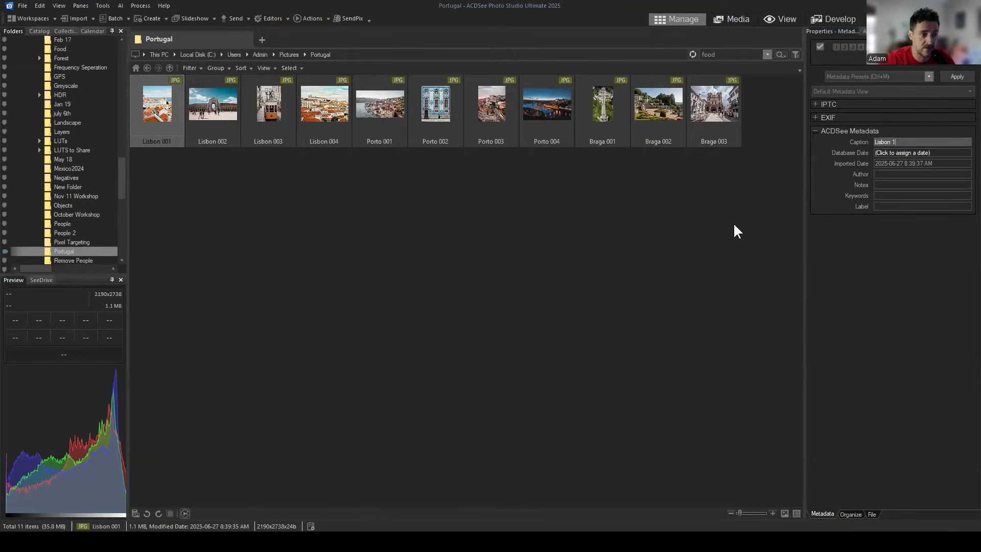
pyautogui.click(215, 97)
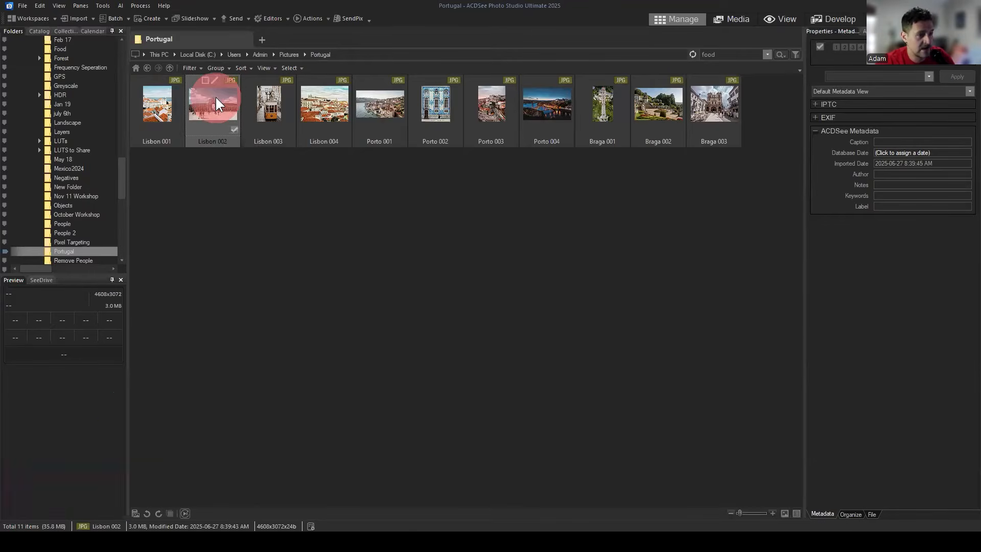
# Apply the ACDSee Metadata caption "Lisbon 1" to the Lisbon 001 photo and "Lisbon 2" to Lisbon 002.
pyautogui.click(146, 100)
pyautogui.click(905, 139)
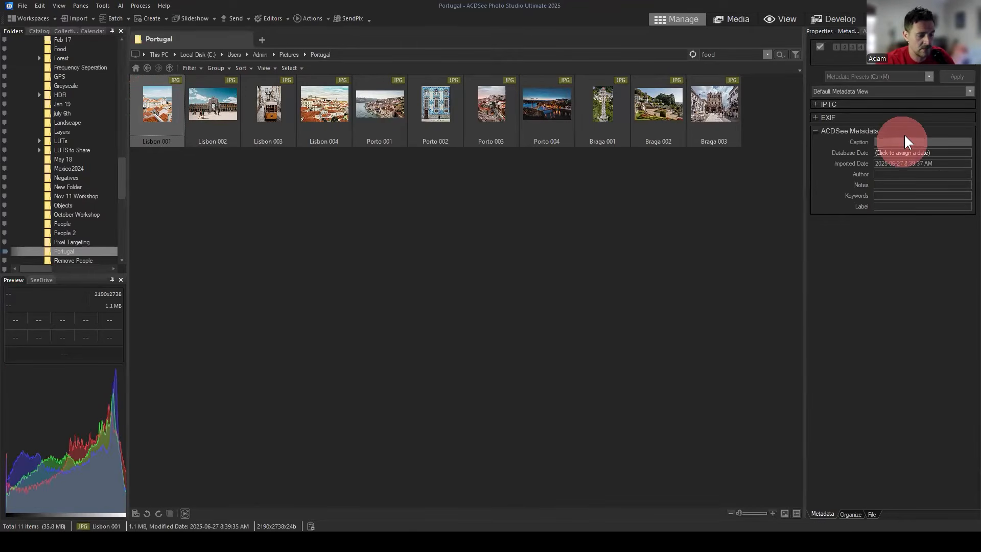
pyautogui.write('Lisbon 1')
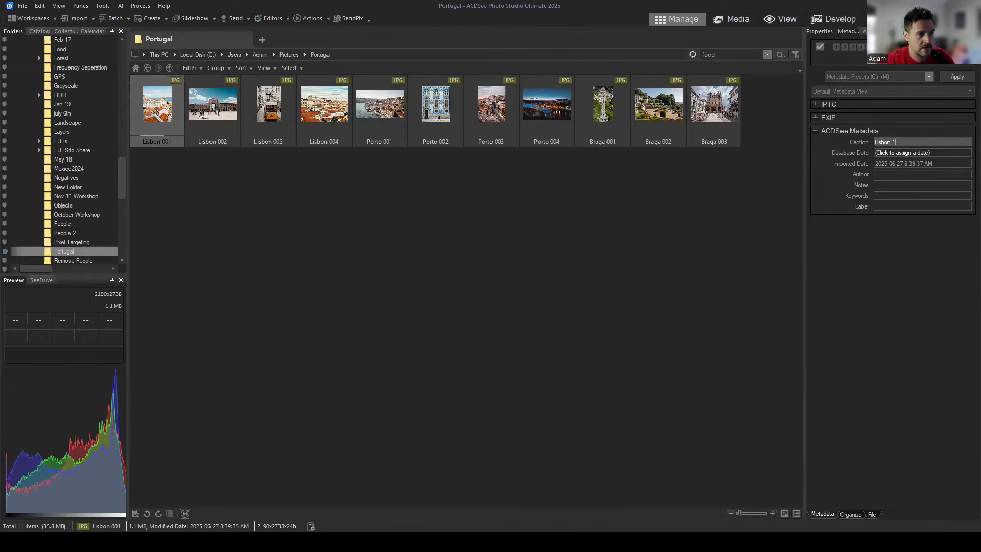
pyautogui.click(203, 109)
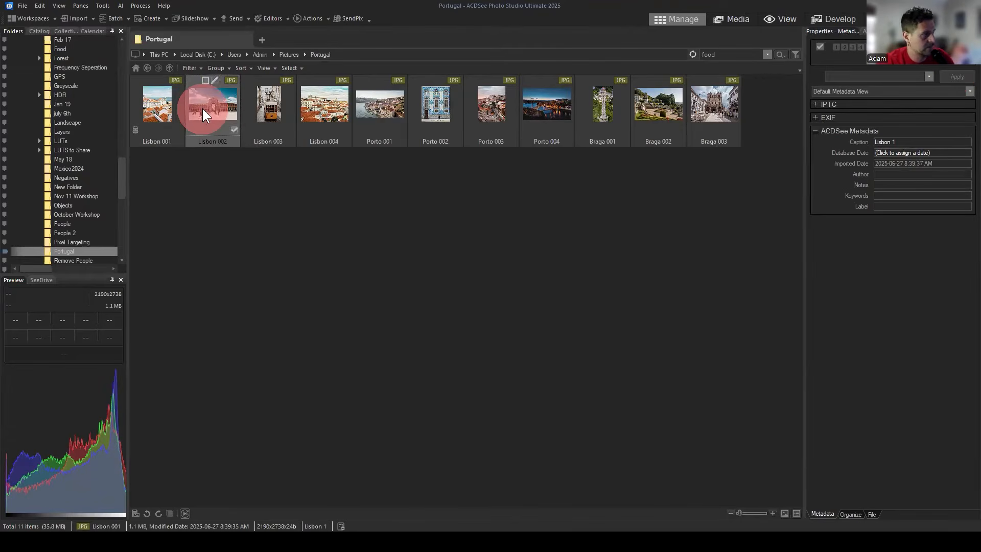
pyautogui.click(924, 152)
pyautogui.click(904, 142)
pyautogui.write('Lisbo')
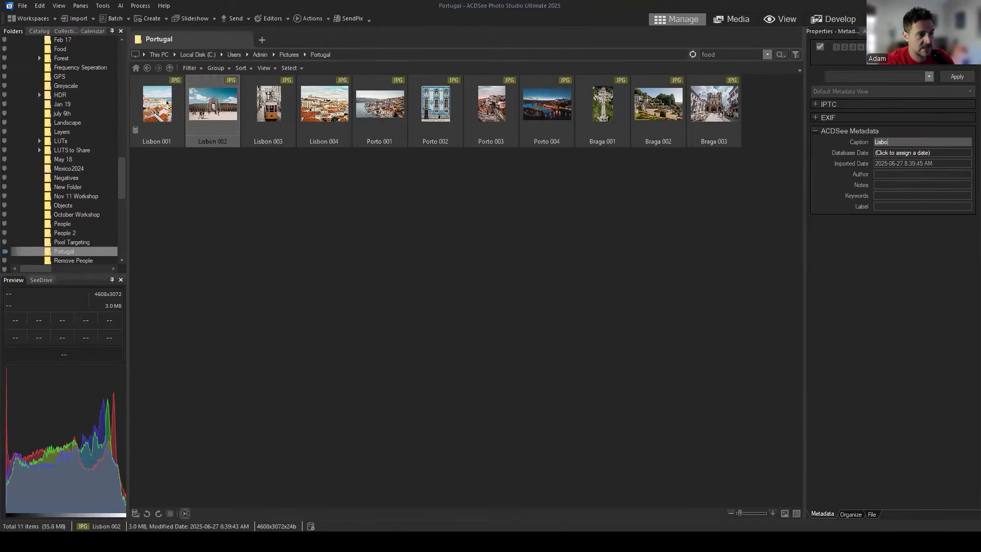
pyautogui.write('n 2')
pyautogui.click(945, 75)
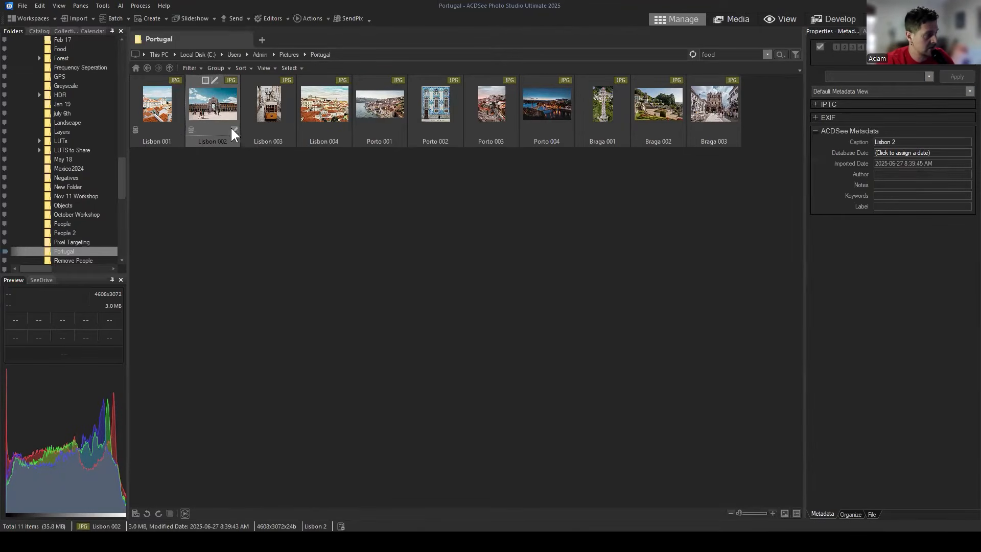
# Set the ACDSee Metadata caption of the Lisbon 003 photo to "Lisbon 3" and apply it.
pyautogui.click(263, 114)
pyautogui.click(892, 142)
pyautogui.write('Lisb')
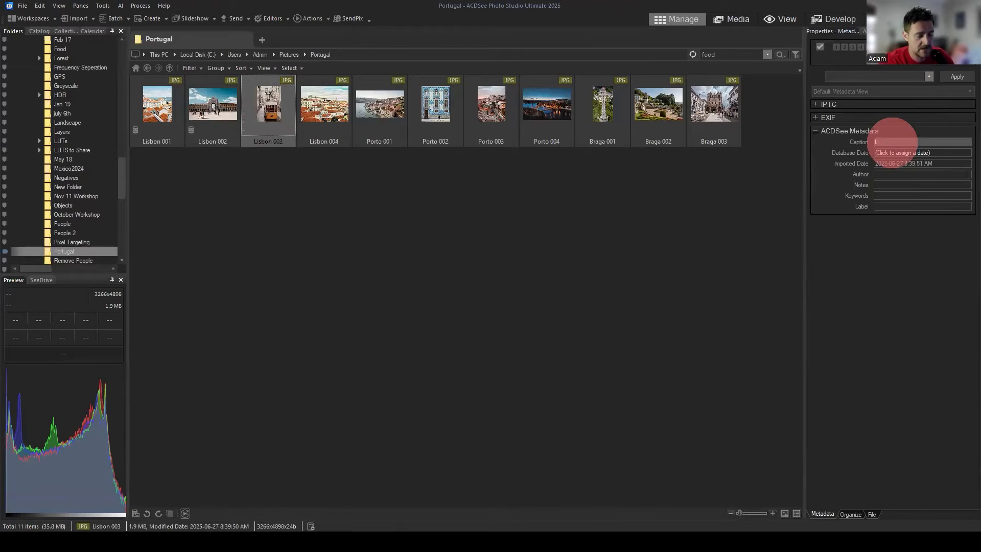
pyautogui.write('on 3')
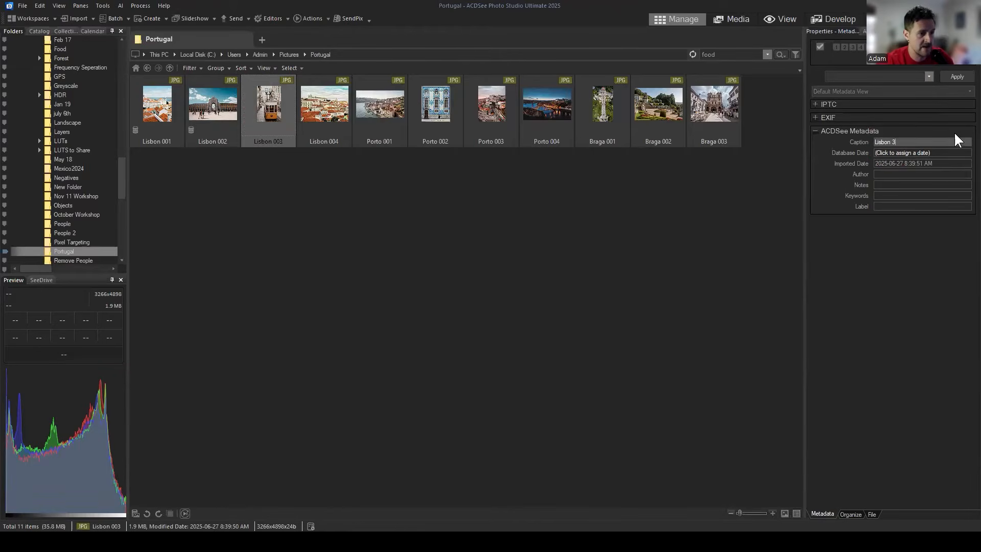
pyautogui.click(957, 77)
# Set the ACDSee Metadata caption of the Lisbon 004 photo to "Lisbon 4" and apply it.
pyautogui.click(316, 106)
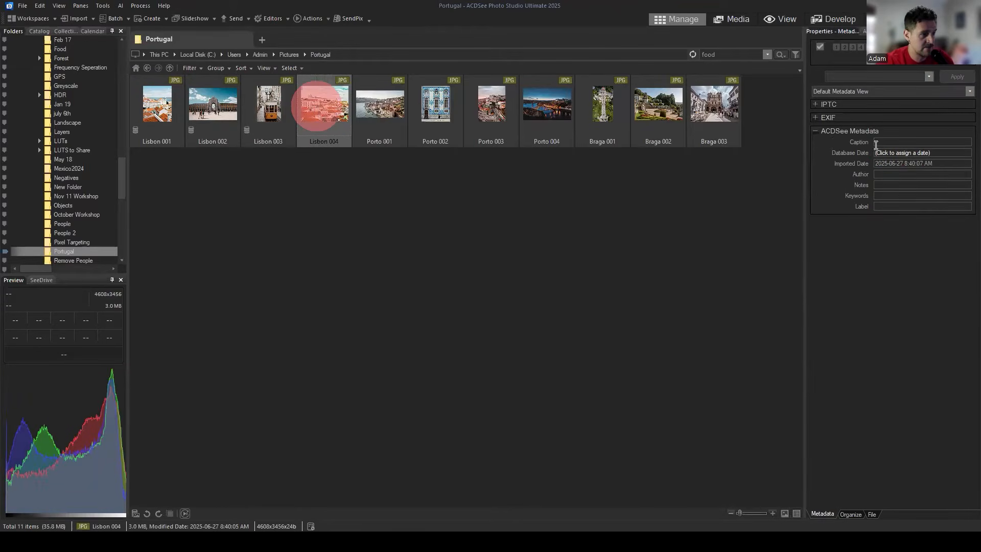
pyautogui.click(893, 140)
pyautogui.write('Lisbon')
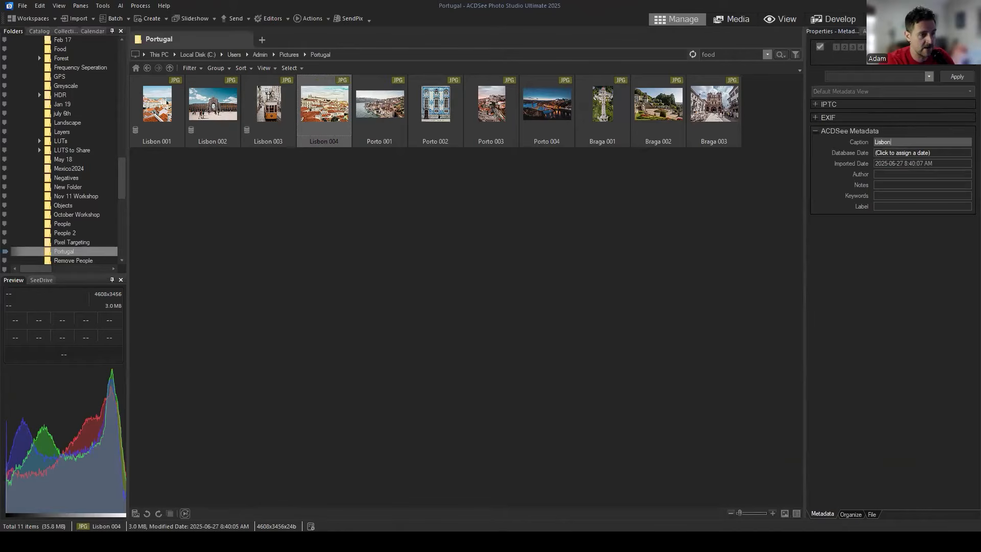
pyautogui.write(' 4')
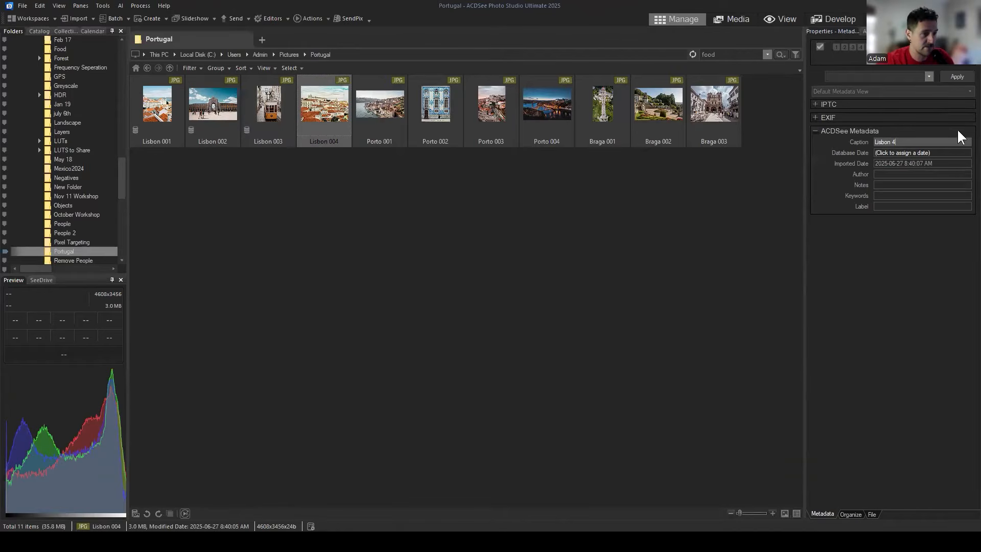
pyautogui.click(956, 77)
# Set the ACDSee Metadata caption of the Porto 001 photo to "Porto 1" and apply it.
pyautogui.click(382, 105)
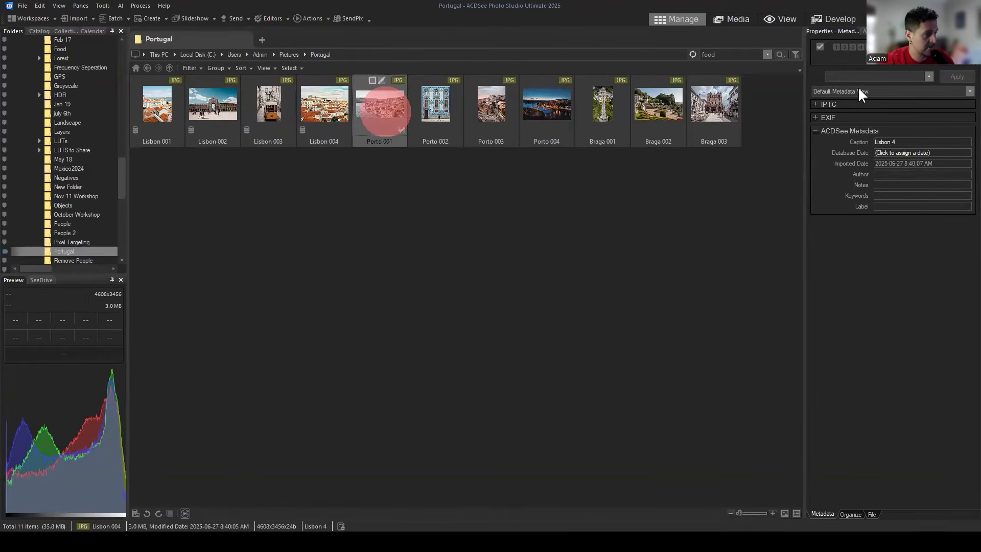
pyautogui.click(912, 142)
pyautogui.write('Porto ')
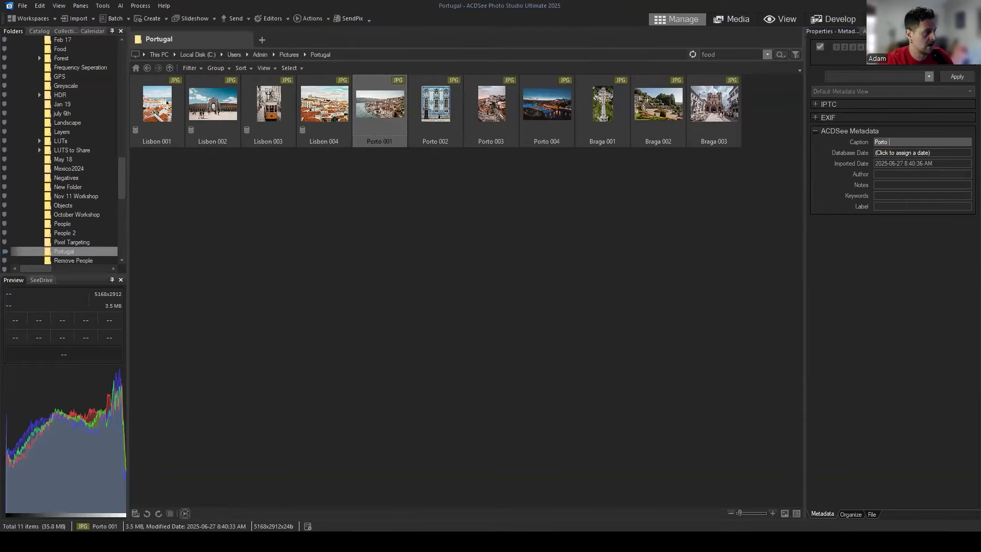
pyautogui.write('1')
pyautogui.click(949, 76)
# Apply the ACDSee Metadata caption "Porto 2" to the Porto 002 photo and "Porto 3" to Porto 003.
pyautogui.click(446, 113)
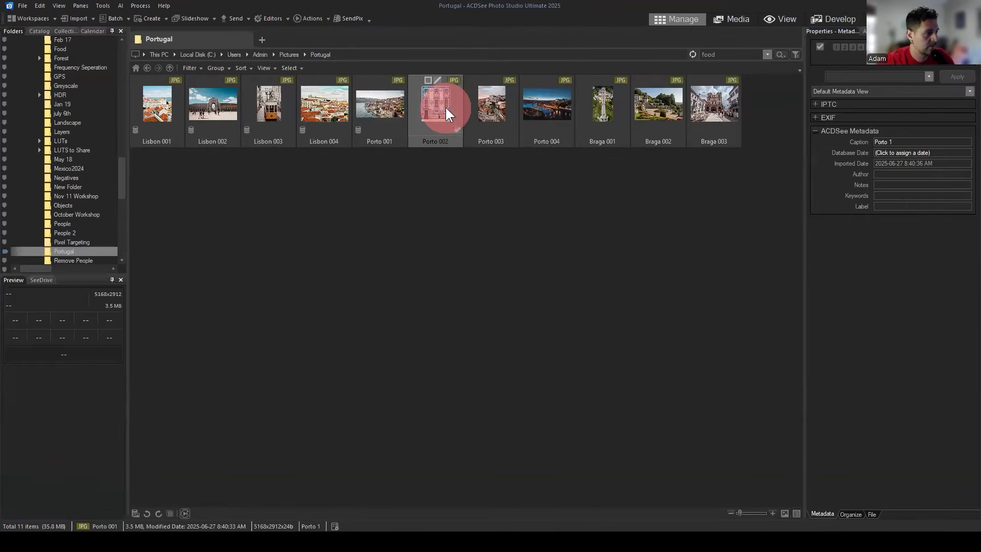
pyautogui.click(886, 142)
pyautogui.write('Por')
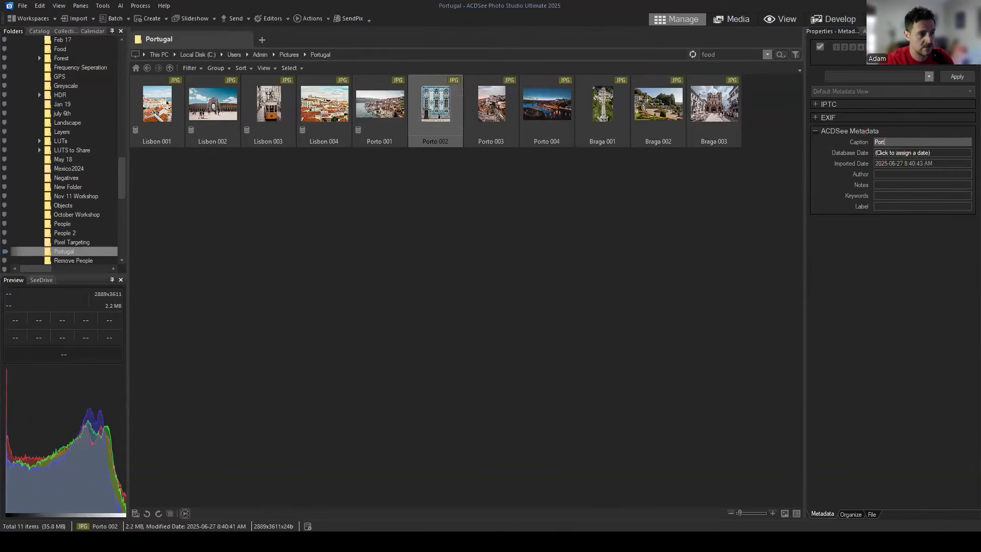
pyautogui.click(944, 78)
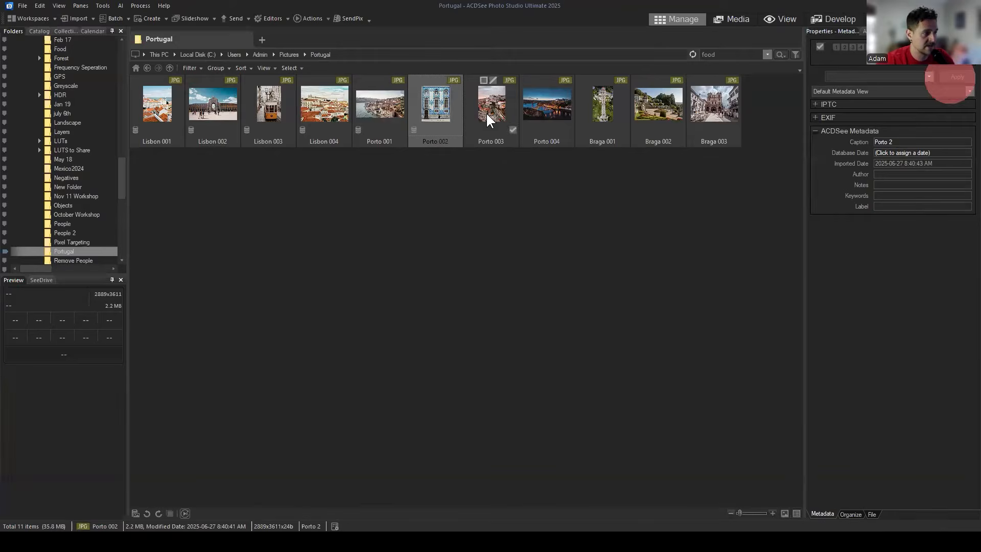
pyautogui.click(486, 112)
pyautogui.click(925, 142)
pyautogui.write('Por')
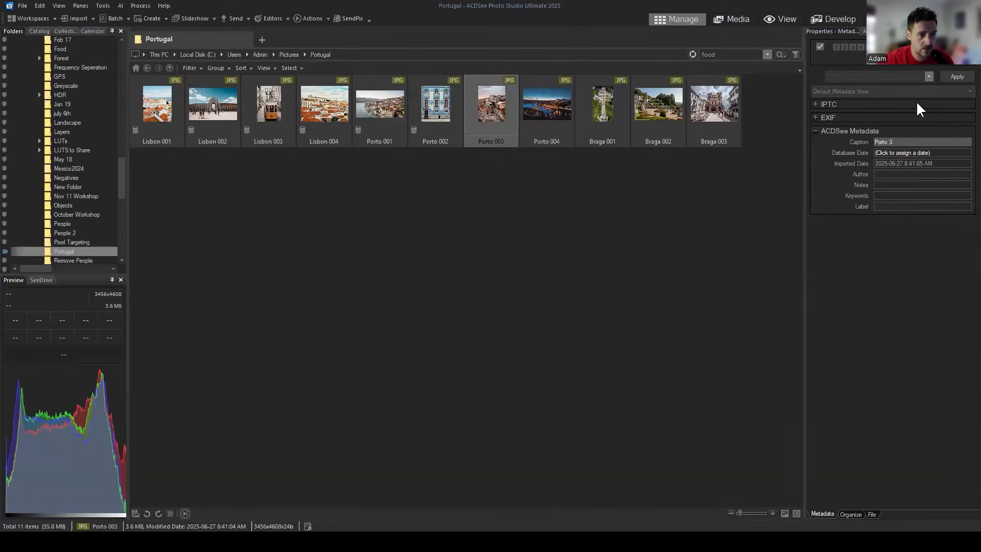
pyautogui.click(951, 77)
# Set the ACDSee Metadata caption of the Porto 004 photo to "Porto 4" and apply it.
pyautogui.click(539, 102)
pyautogui.click(927, 143)
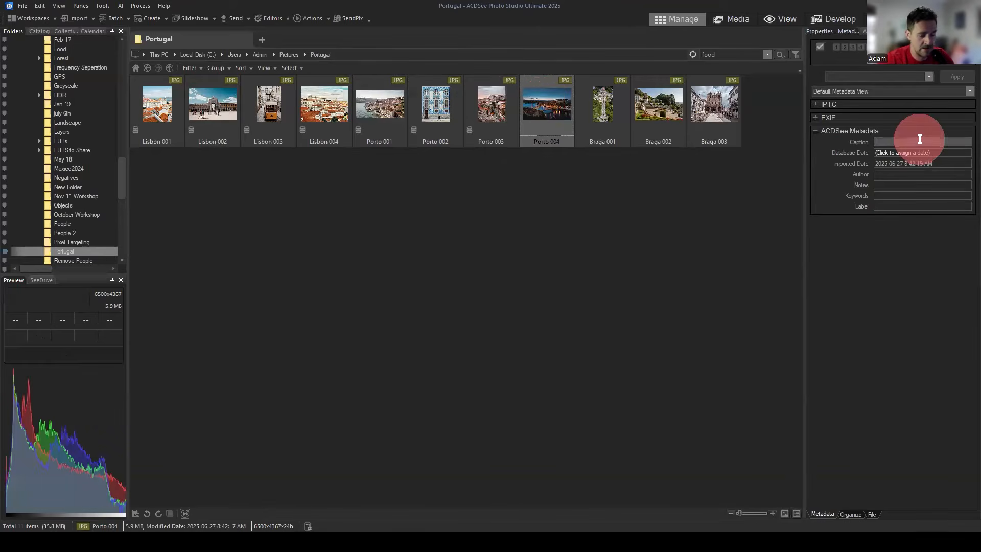
pyautogui.write('Porto ')
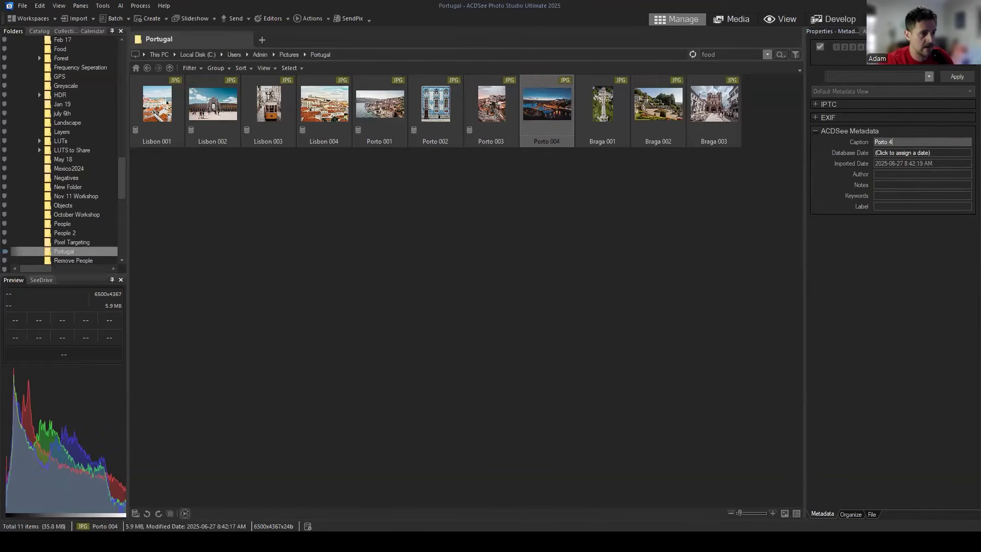
pyautogui.write('4')
pyautogui.click(955, 78)
# Set the ACDSee Metadata caption of the Braga 001 photo to "Braga 1" and apply it.
pyautogui.click(604, 102)
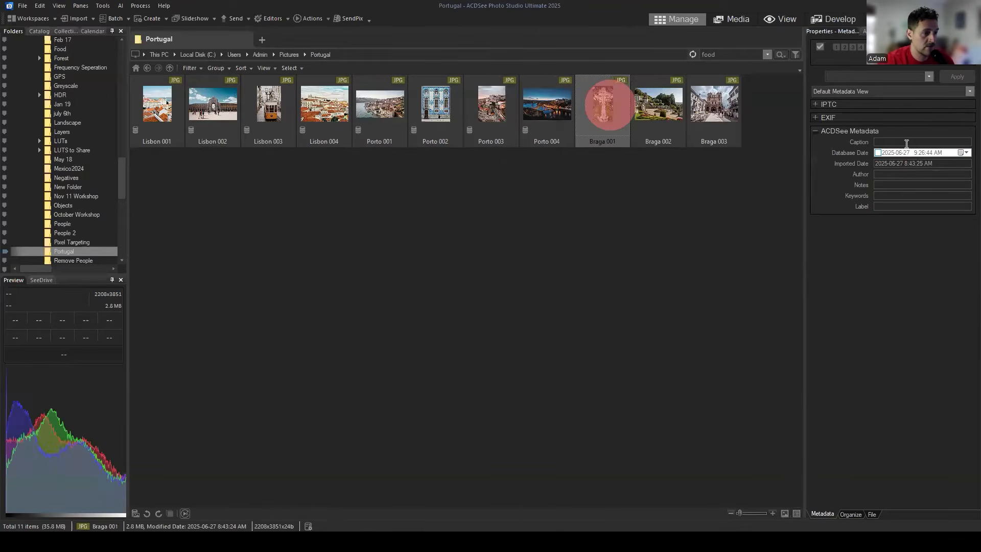
pyautogui.click(898, 141)
pyautogui.write('Por')
pyautogui.press('BackSpace')
pyautogui.press('BackSpace')
pyautogui.press('BackSpace')
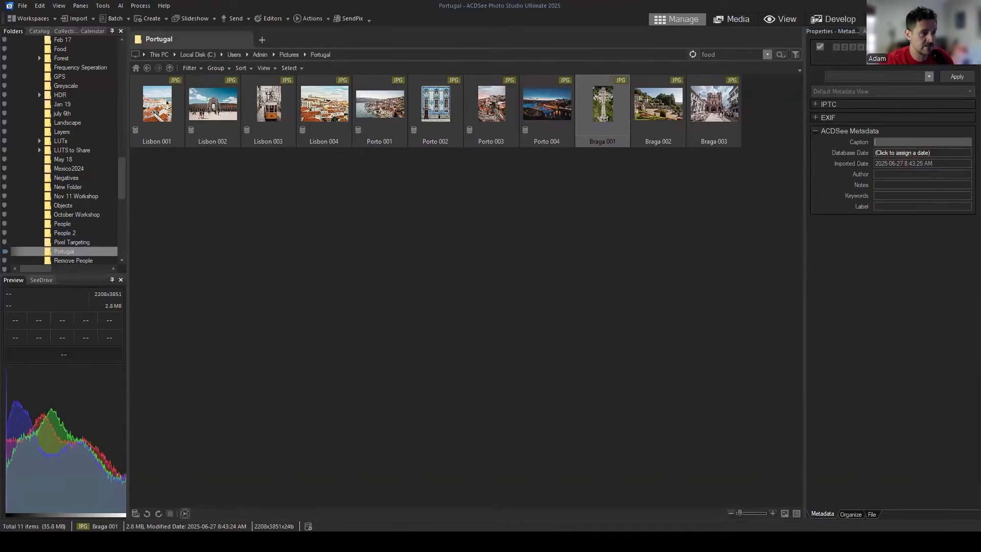
pyautogui.write('Braga 001')
pyautogui.press('Return')
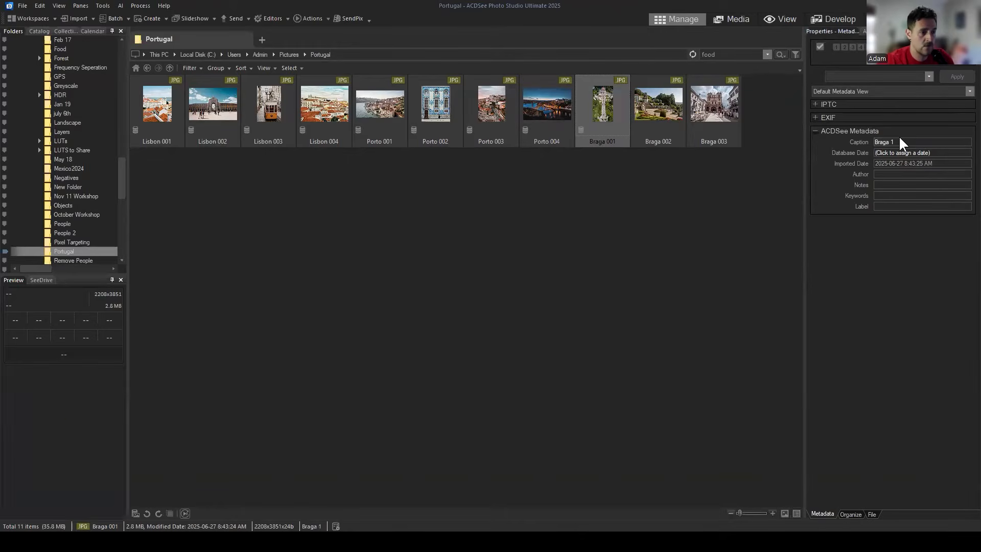
# Apply the ACDSee Metadata caption "Braga 2" to the Braga 002 photo and "Braga 3" to Braga 003.
pyautogui.click(670, 89)
pyautogui.click(917, 141)
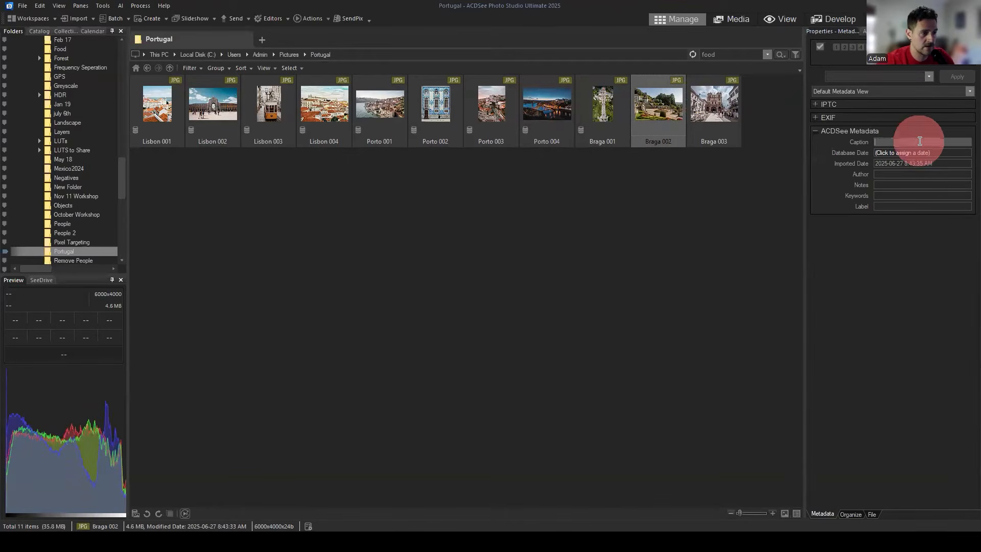
pyautogui.write('Braga 002')
pyautogui.press('Return')
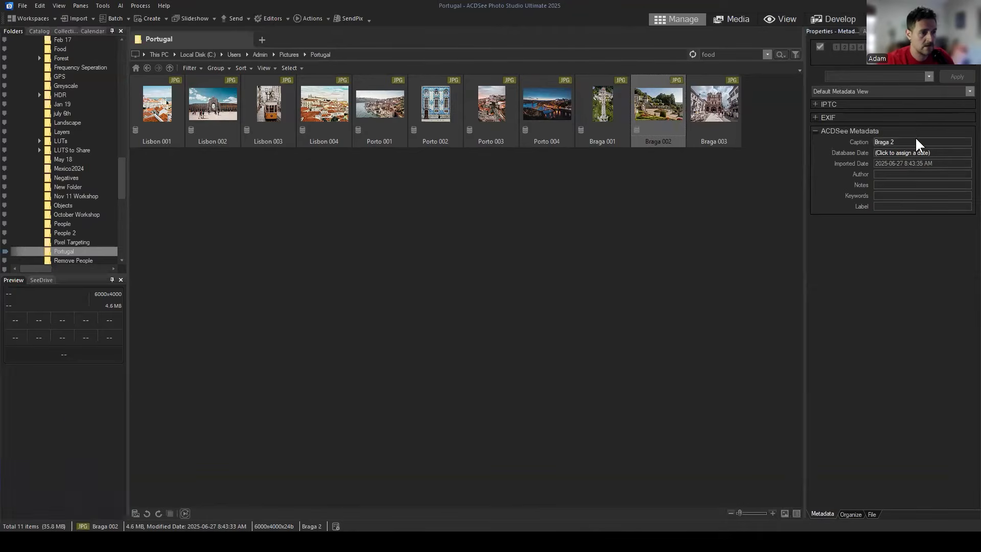
pyautogui.click(730, 102)
pyautogui.click(886, 143)
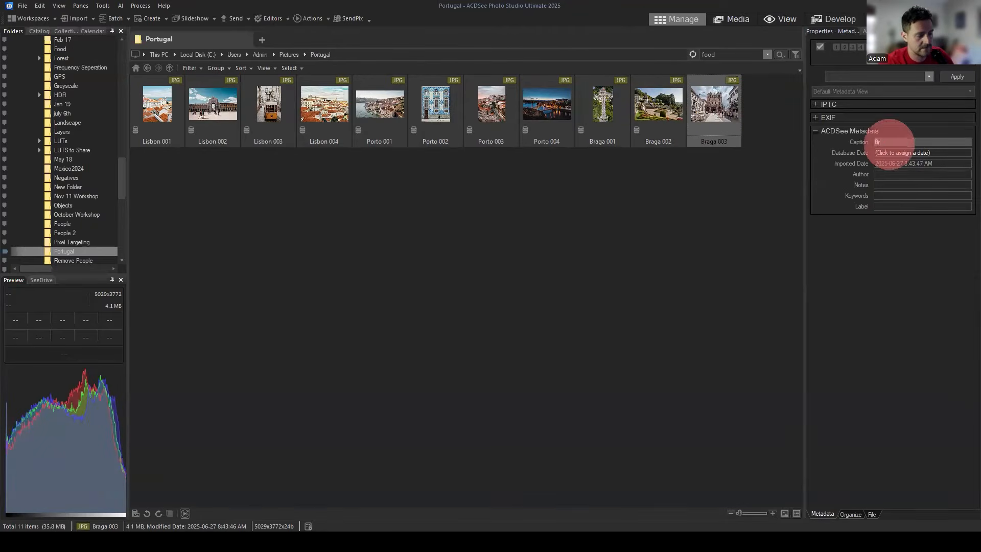
pyautogui.write('Braga 3')
pyautogui.press('Return')
# Select all the photos in the Portugal folder, from Lisbon 001 to Braga 003, and start the slideshow.
pyautogui.click(691, 230)
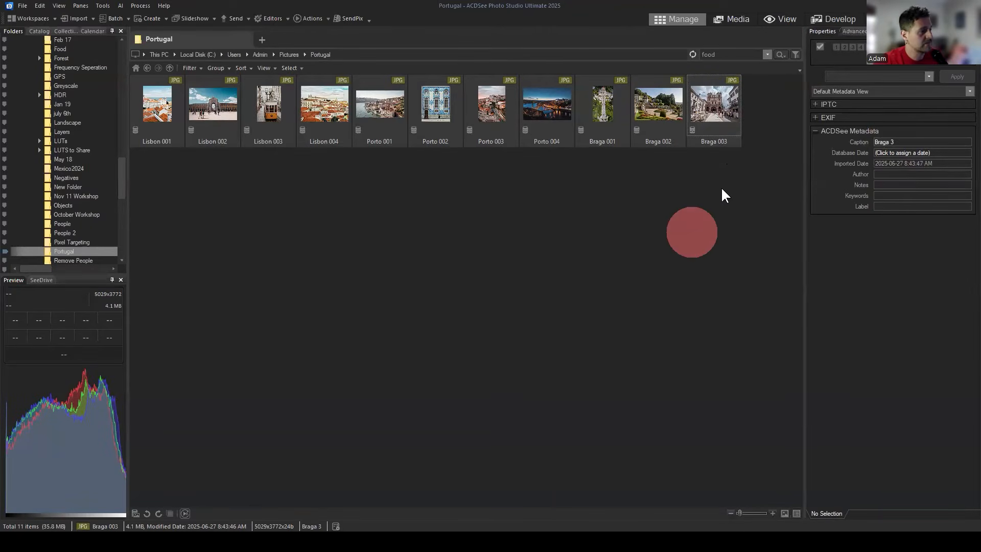
pyautogui.moveTo(740, 167); pyautogui.dragTo(148, 120)
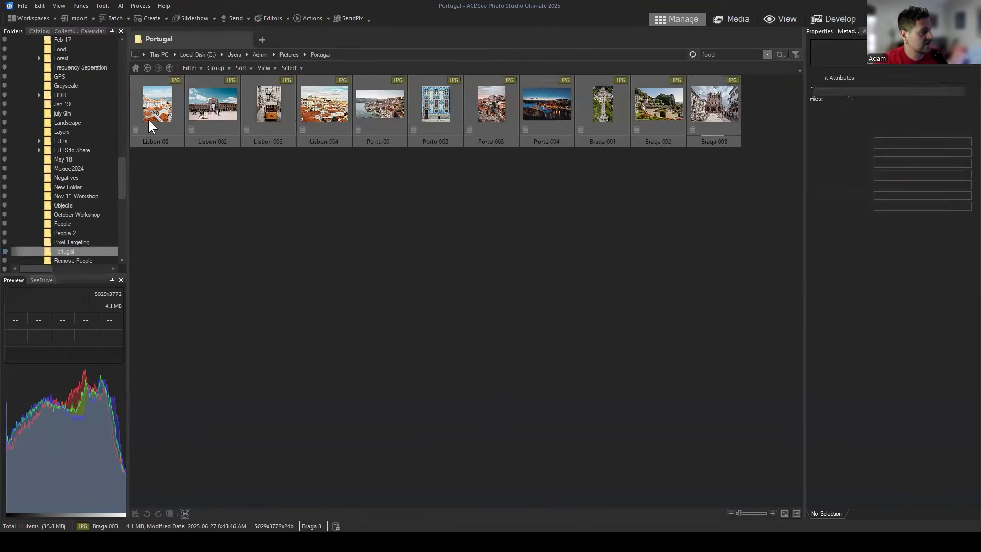
pyautogui.click(194, 18)
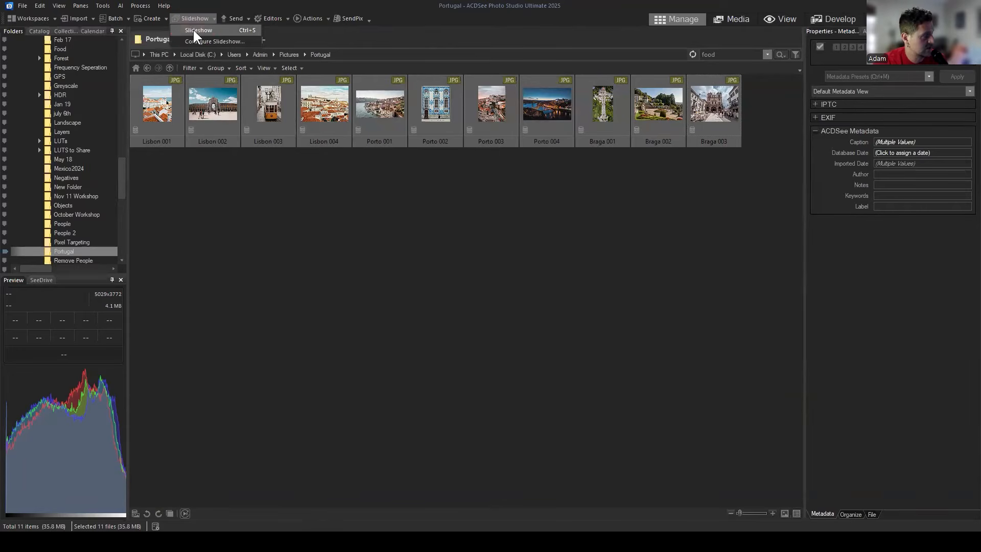
pyautogui.click(193, 30)
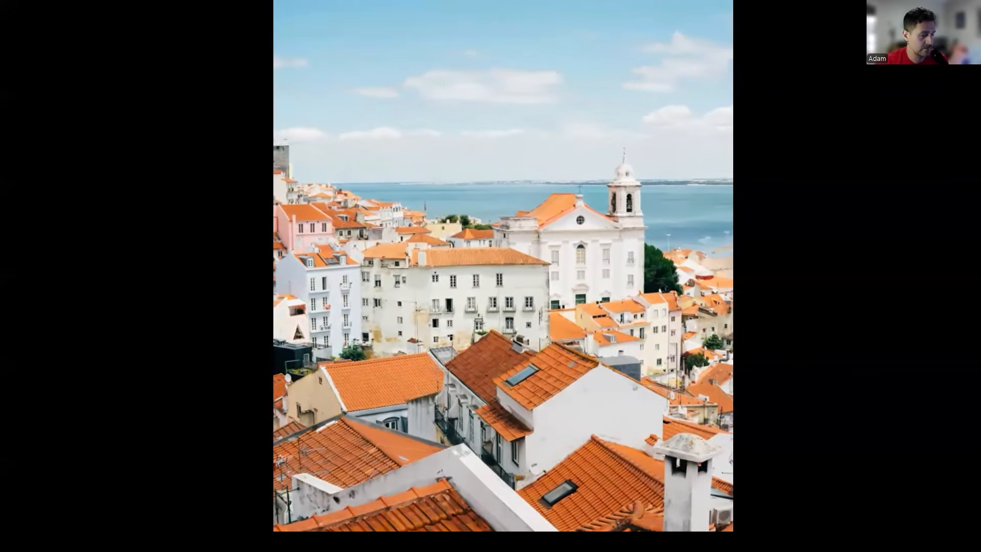
# Advance through the running slideshow from the first Lisbon photo to the Braga photos to review the footer captions, and exit it.
pyautogui.click(511, 476)
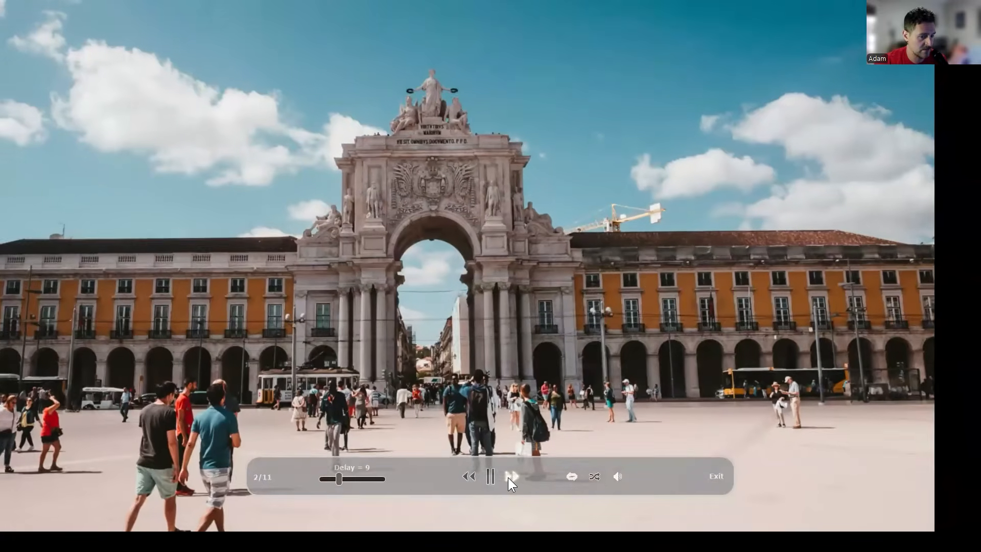
pyautogui.click(508, 477)
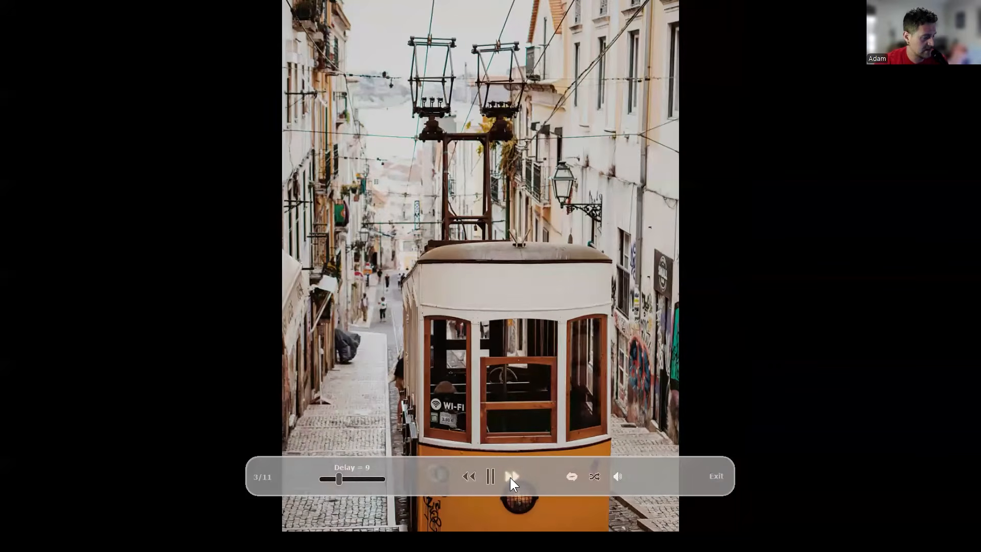
pyautogui.click(509, 477)
pyautogui.click(511, 477)
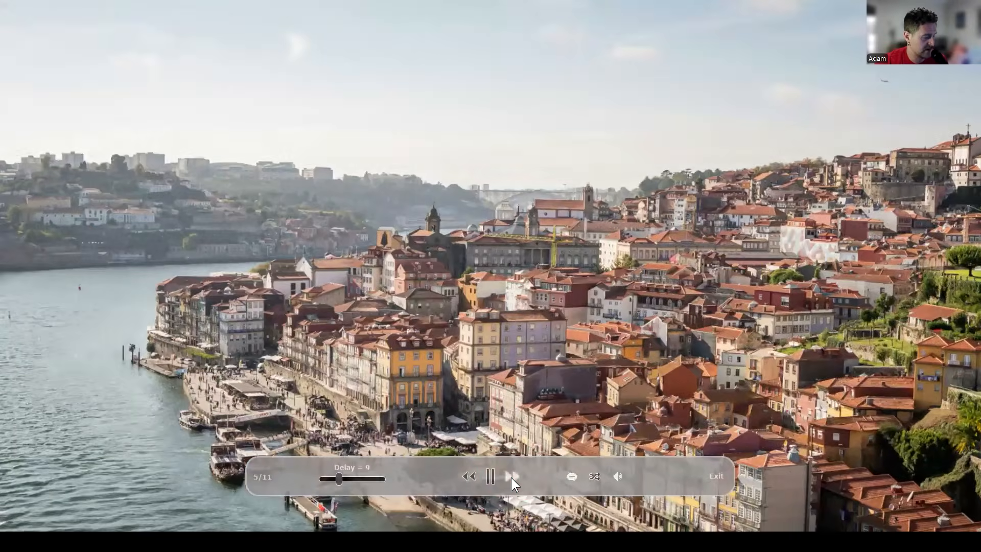
pyautogui.click(511, 477)
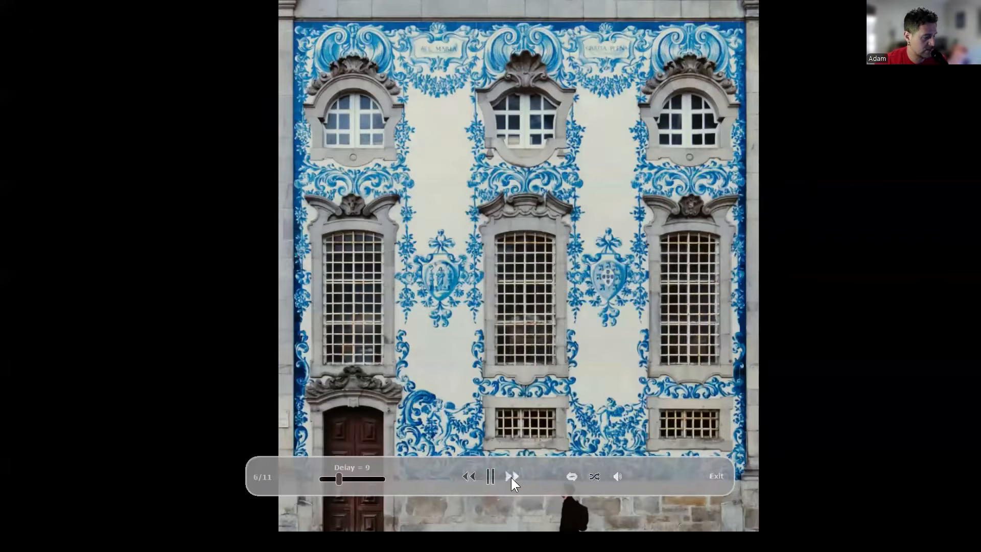
pyautogui.click(510, 477)
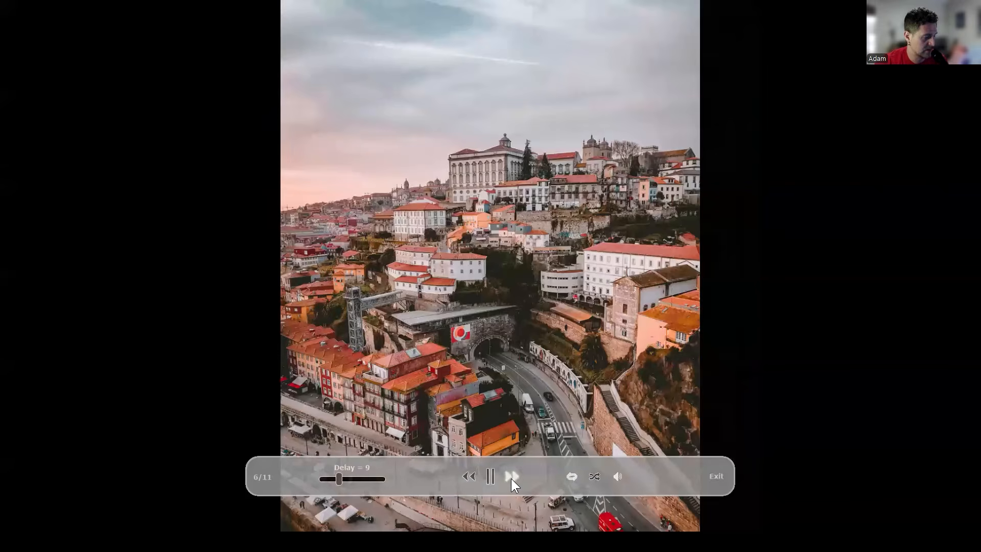
pyautogui.click(511, 477)
pyautogui.click(509, 477)
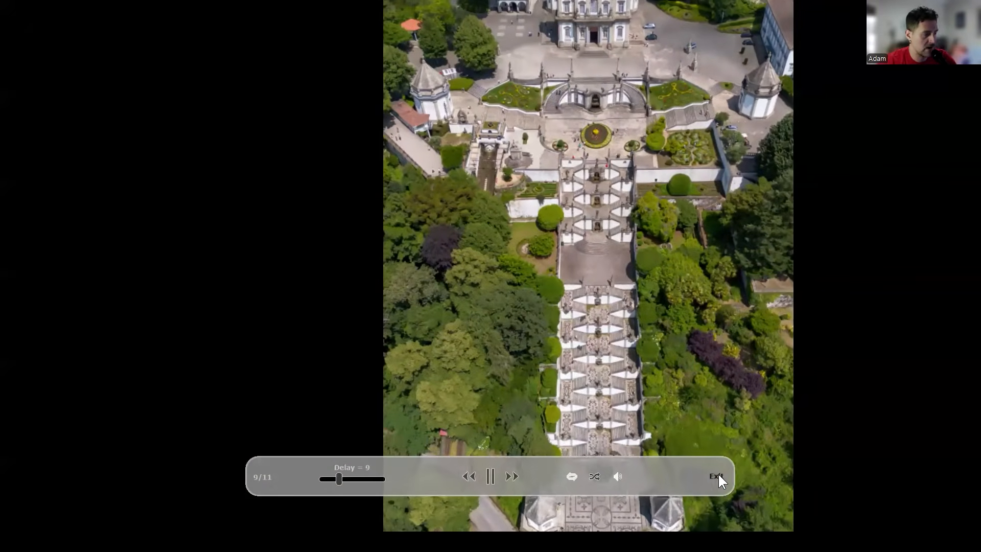
pyautogui.click(718, 475)
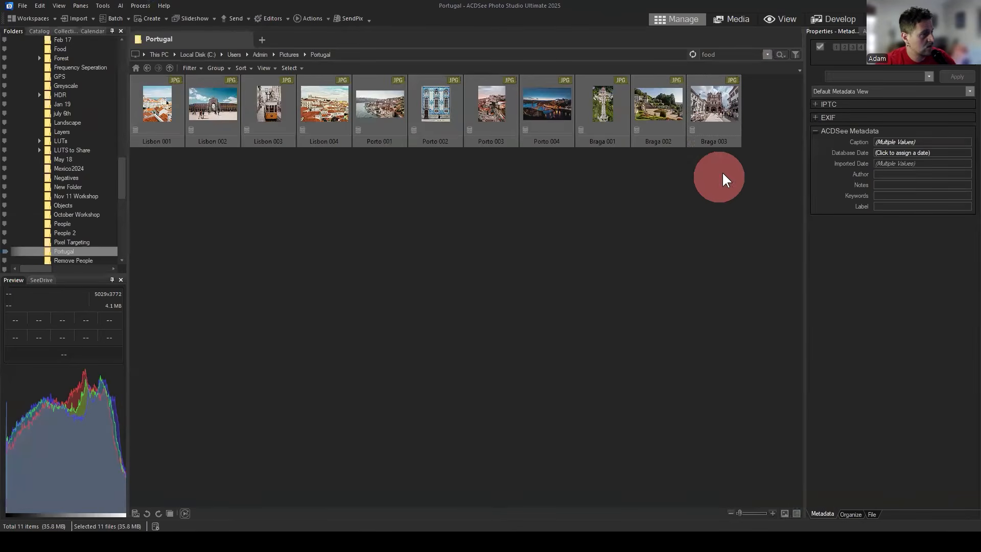
# Open the font settings for the footer text in the slideshow configuration and set the text color to Black.
pyautogui.click(194, 17)
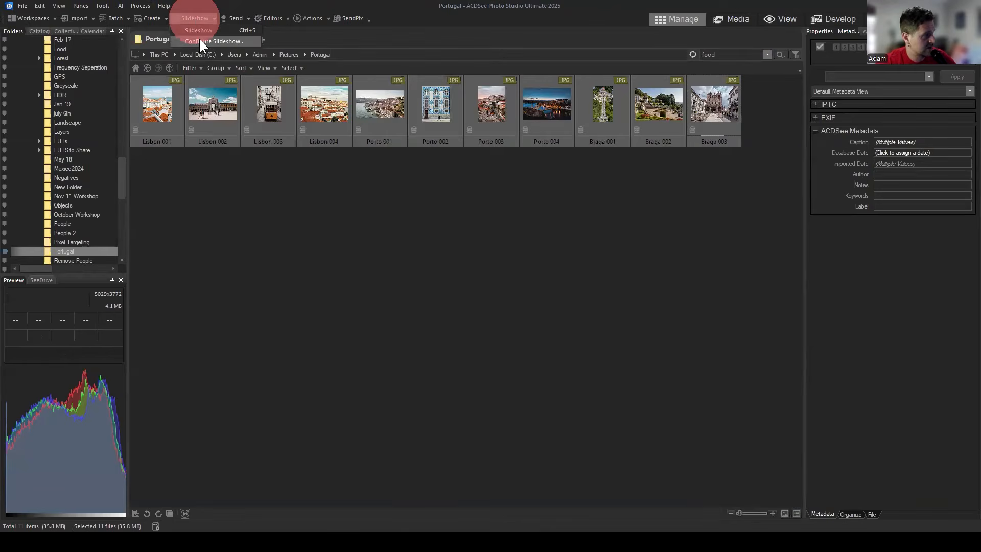
pyautogui.click(199, 41)
pyautogui.click(434, 183)
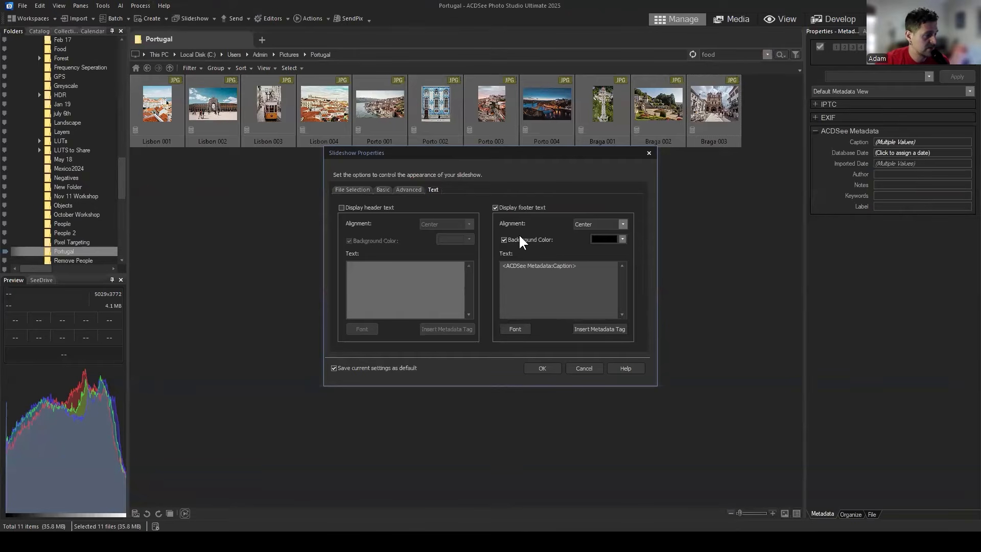
pyautogui.click(516, 328)
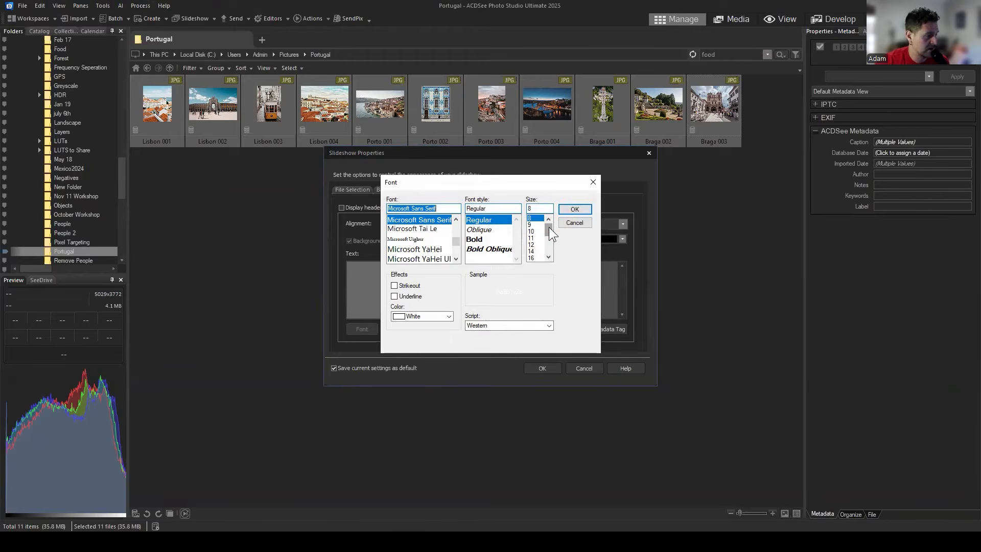
pyautogui.click(429, 317)
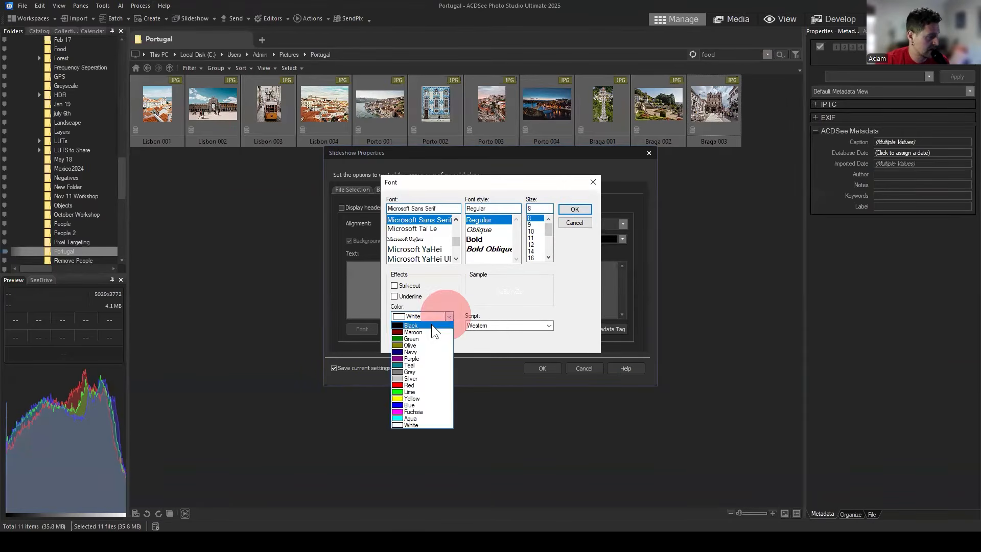
pyautogui.click(422, 320)
pyautogui.click(449, 316)
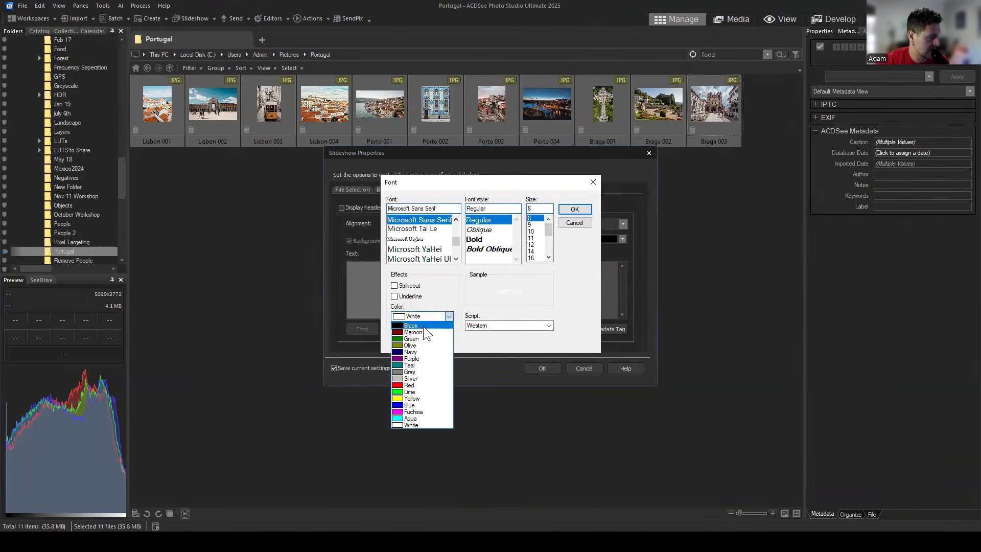
pyautogui.click(416, 325)
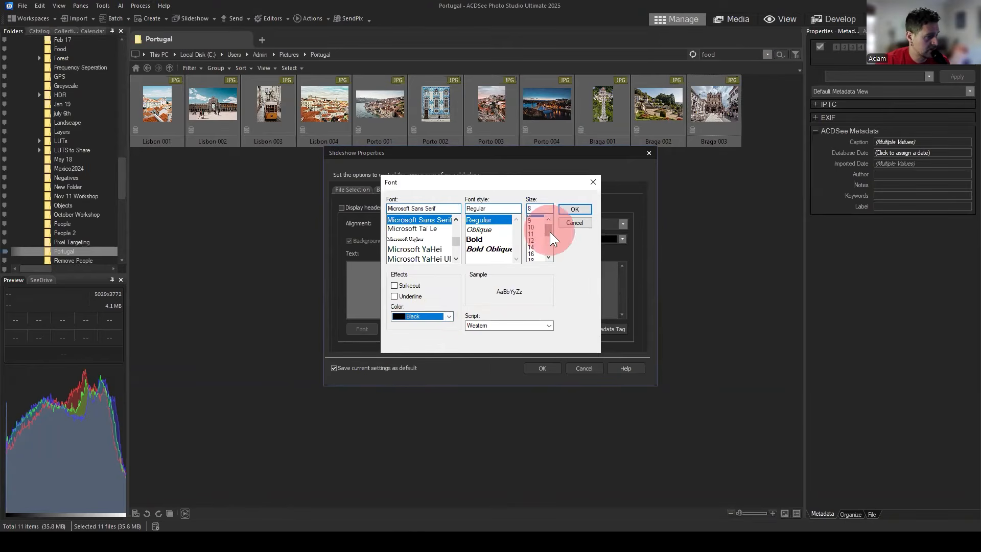
# Set the footer font size to 28 and its style to Bold.
pyautogui.moveTo(547, 230); pyautogui.dragTo(552, 249)
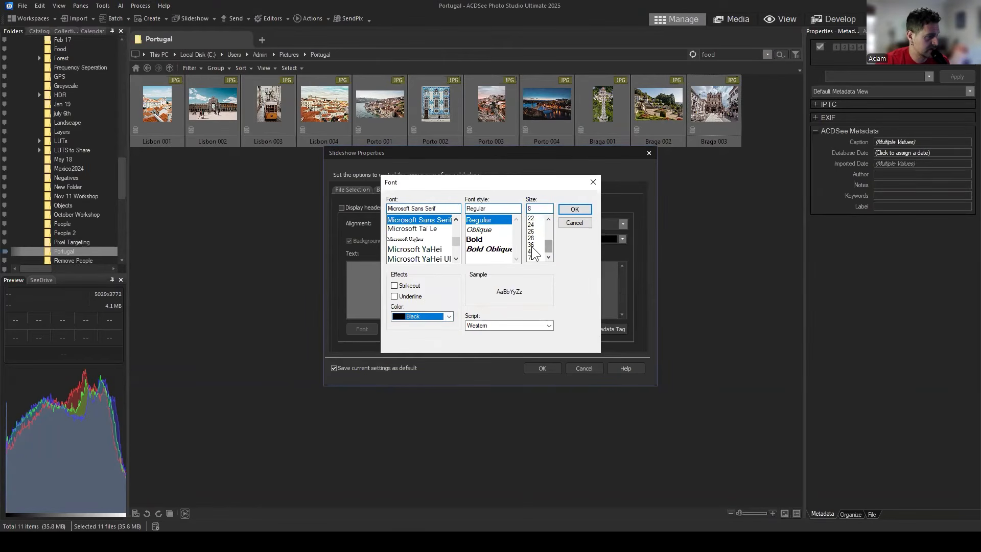
pyautogui.click(532, 245)
pyautogui.click(531, 238)
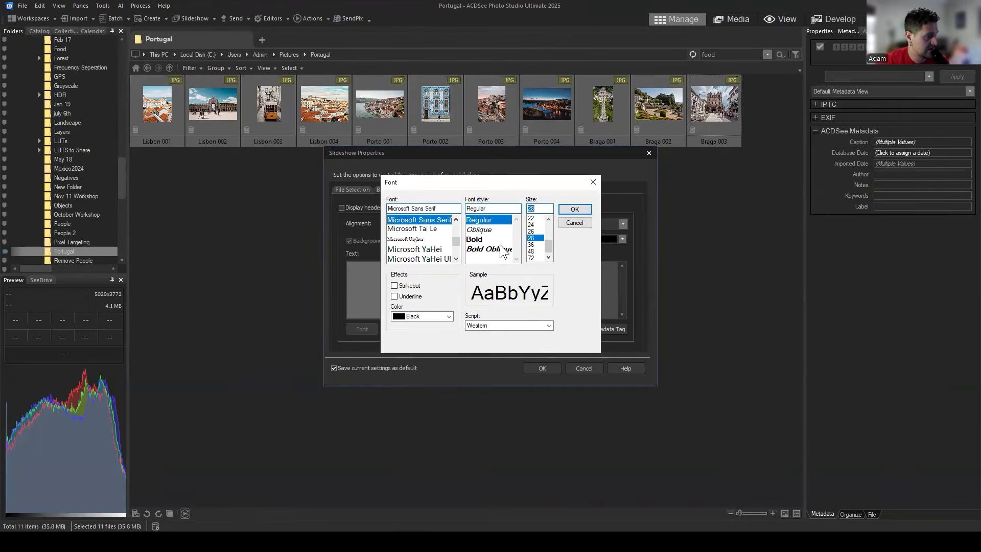
pyautogui.click(480, 240)
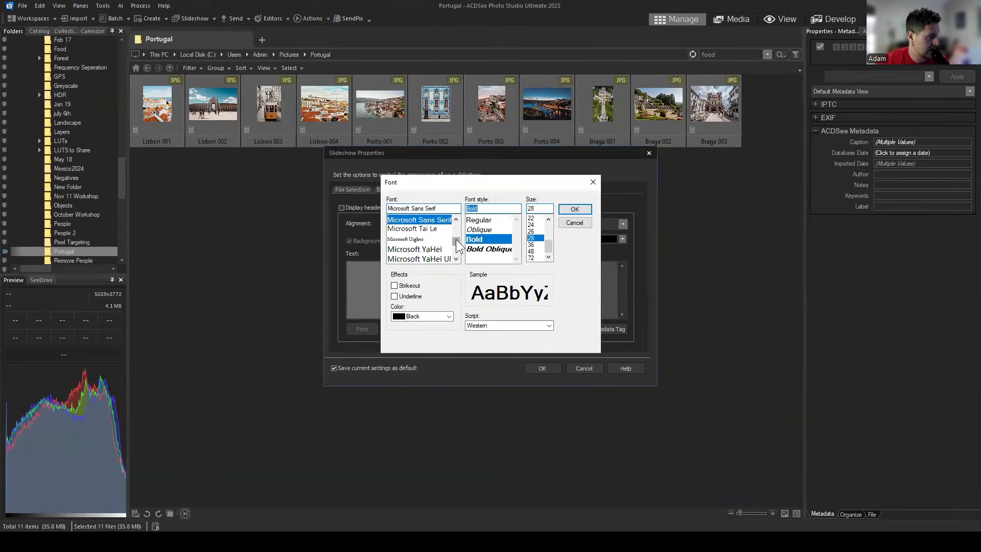
# Choose Deutsch Gothic as the footer font and confirm the font settings.
pyautogui.scroll(5, 457, 243)
pyautogui.moveTo(459, 230); pyautogui.dragTo(457, 234)
pyautogui.click(430, 220)
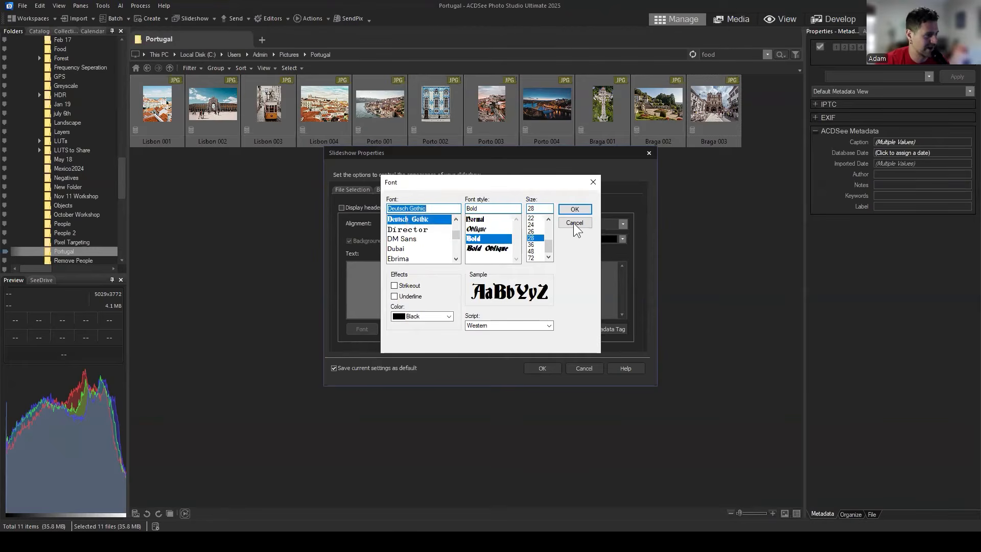
pyautogui.click(574, 210)
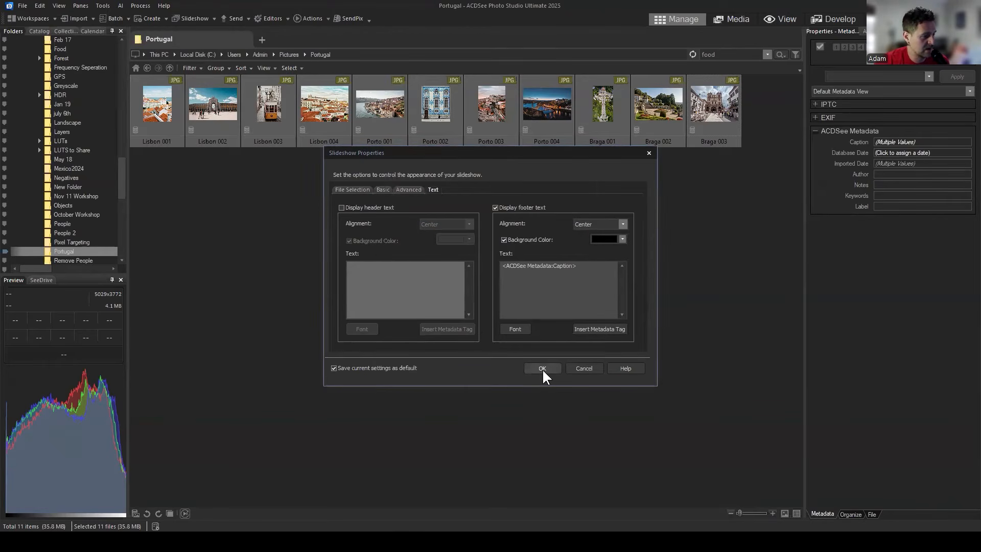
# Turn off the footer text's background color and run the slideshow with these settings.
pyautogui.click(621, 239)
pyautogui.click(500, 239)
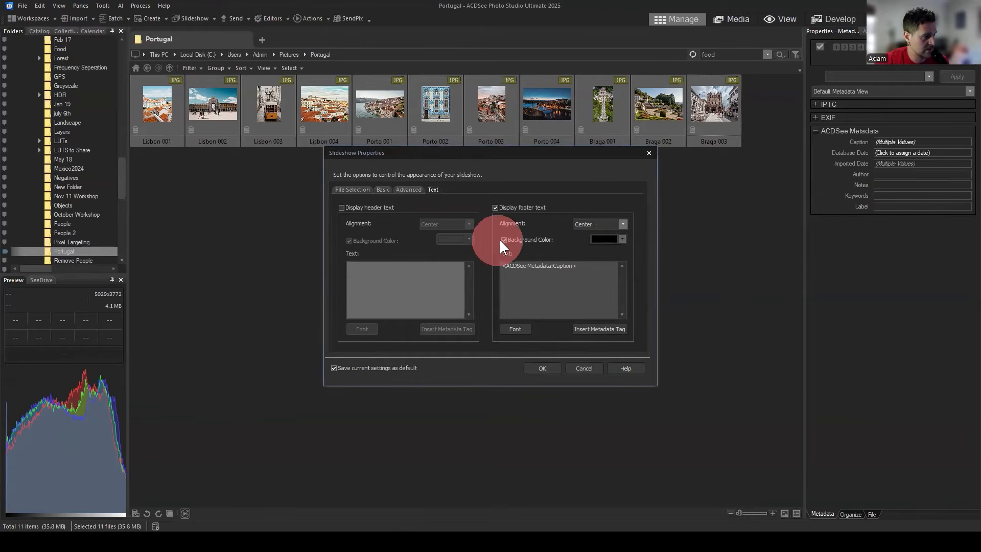
pyautogui.click(500, 239)
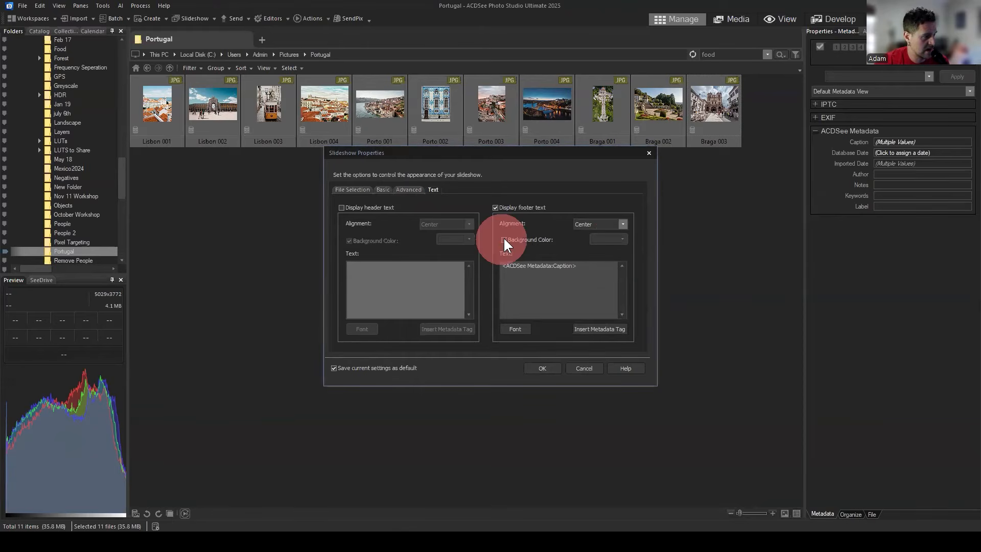
pyautogui.click(546, 367)
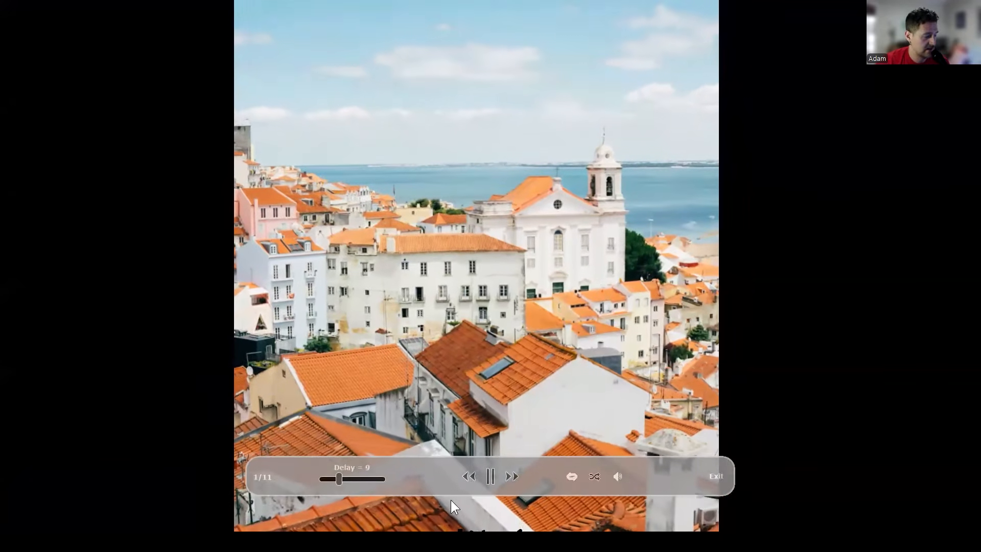
# Advance the slideshow through the four Lisbon photos to check the footer text's legibility, and exit it.
pyautogui.click(511, 474)
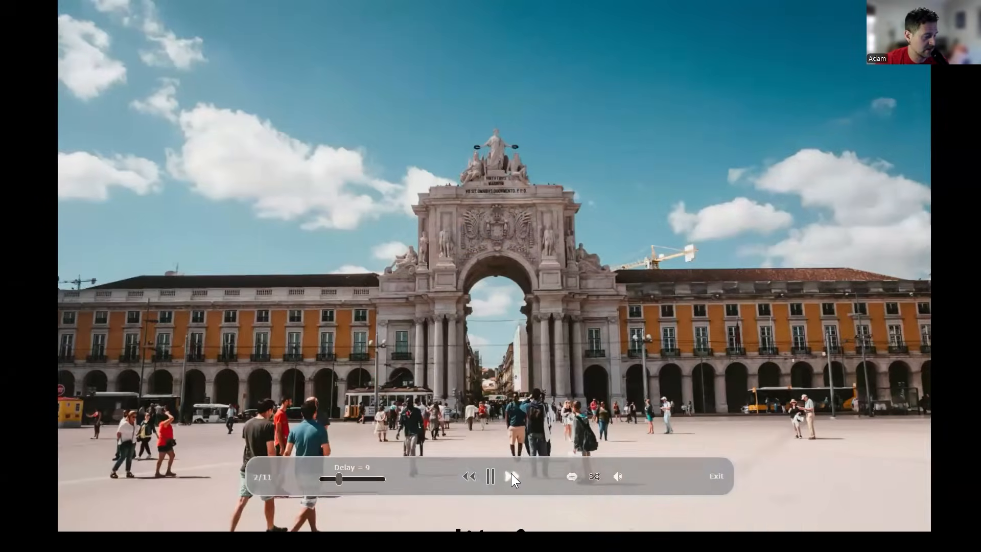
pyautogui.click(511, 474)
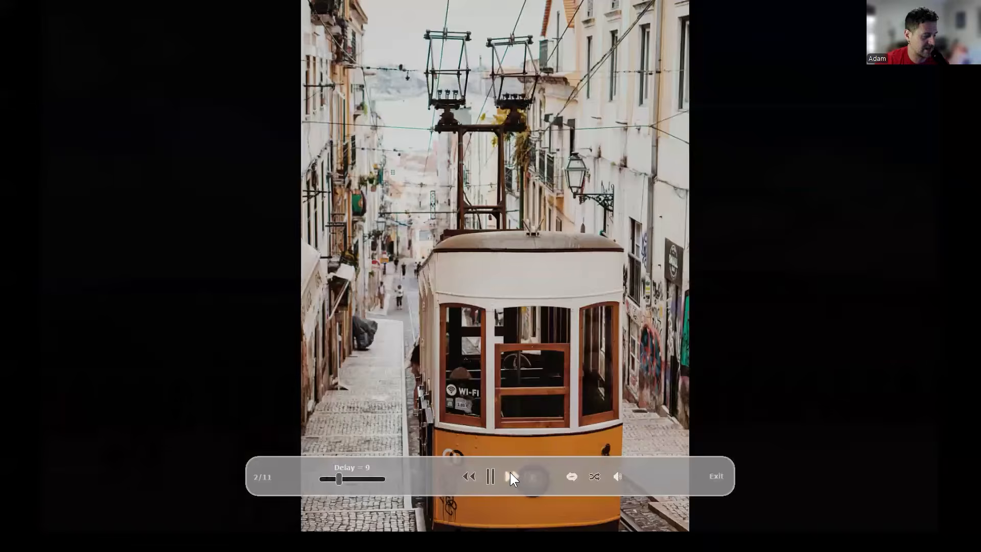
pyautogui.click(510, 473)
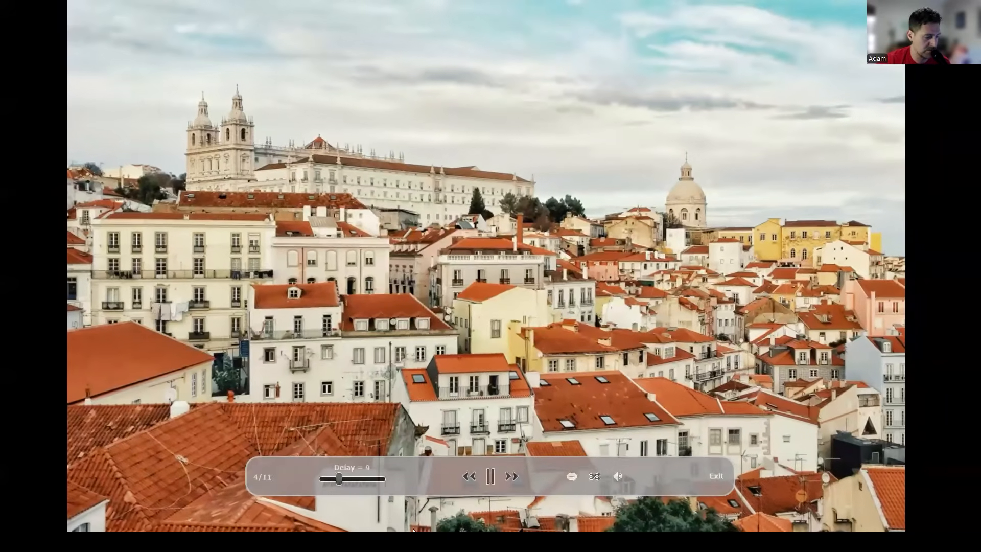
pyautogui.click(716, 475)
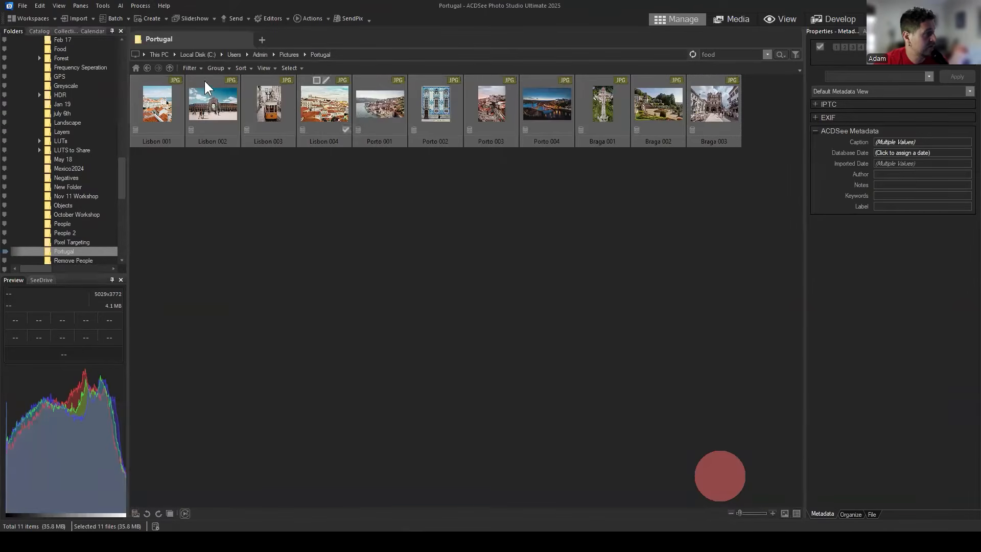
# Turn on a white background color for the slideshow footer text, run the slideshow with it and exit.
pyautogui.click(202, 20)
pyautogui.click(199, 41)
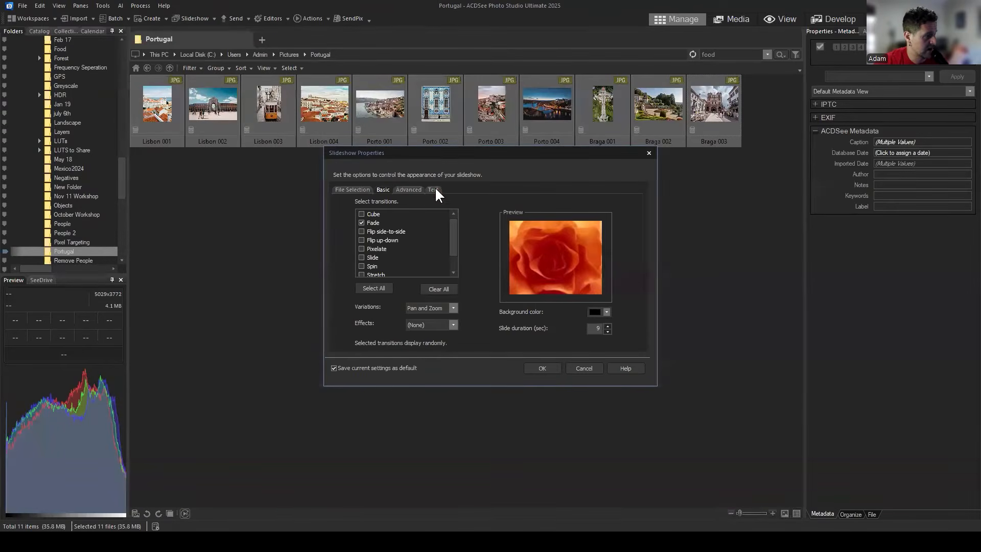
pyautogui.click(433, 189)
pyautogui.click(504, 240)
pyautogui.click(622, 239)
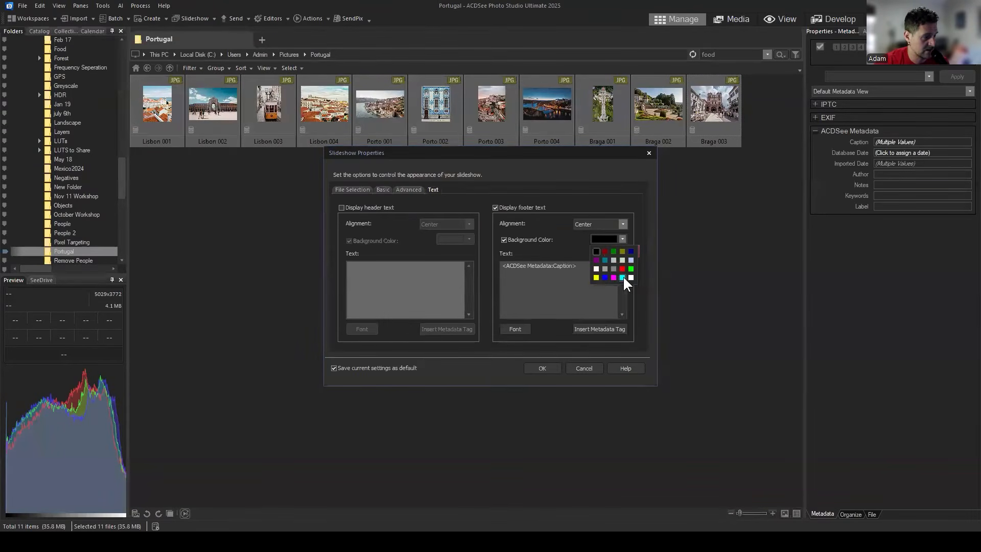
pyautogui.click(630, 278)
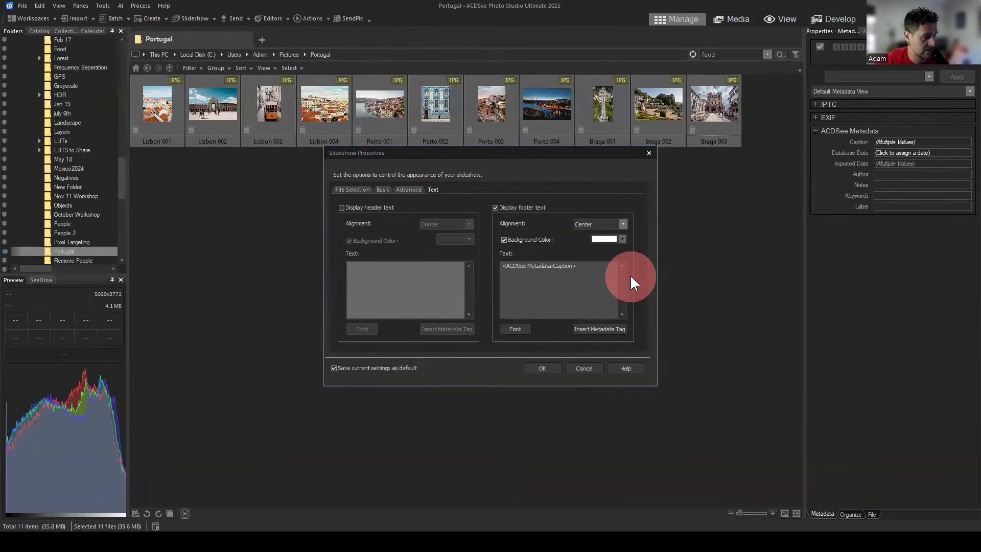
pyautogui.click(545, 368)
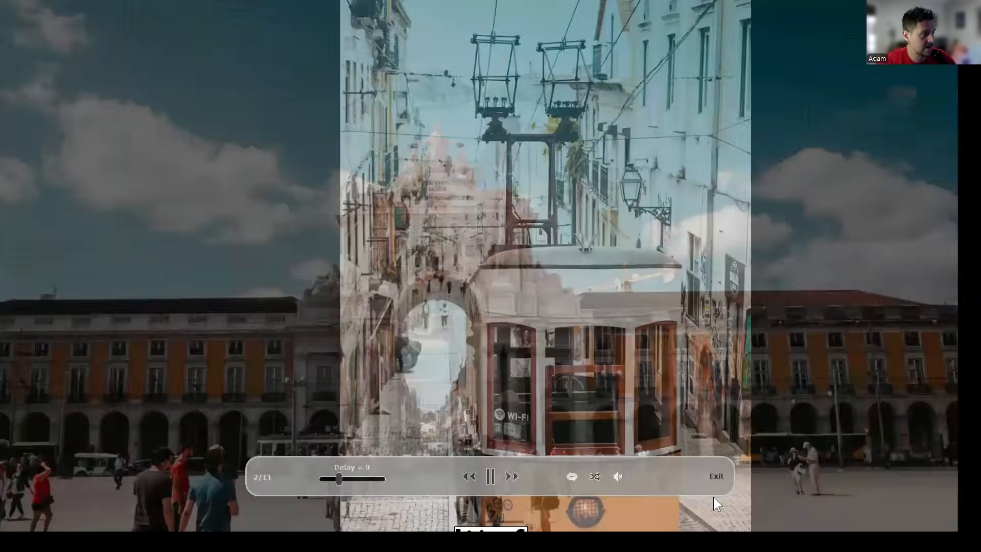
pyautogui.click(715, 476)
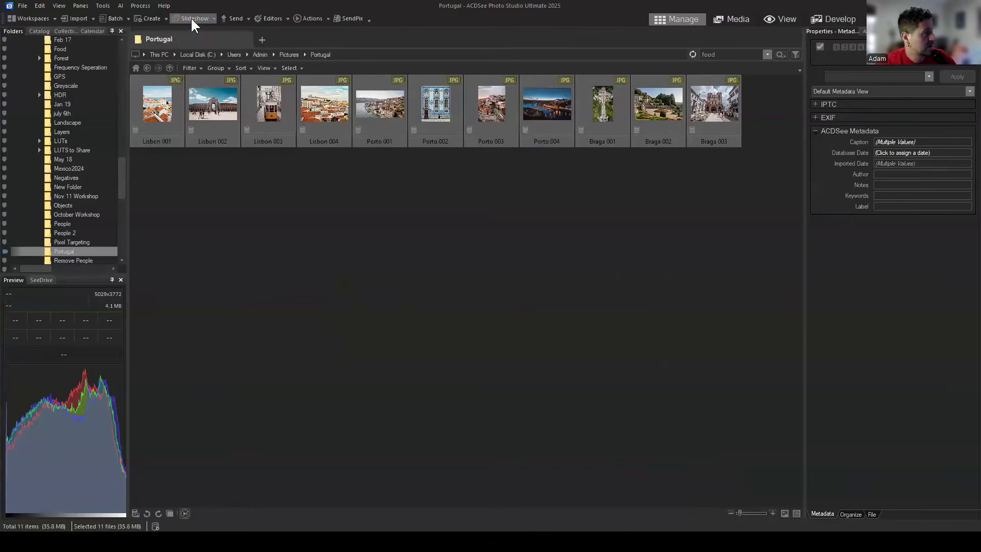
# Reopen the slideshow's footer text options and examine which ACDSee Metadata properties can be inserted as metadata tags.
pyautogui.click(207, 39)
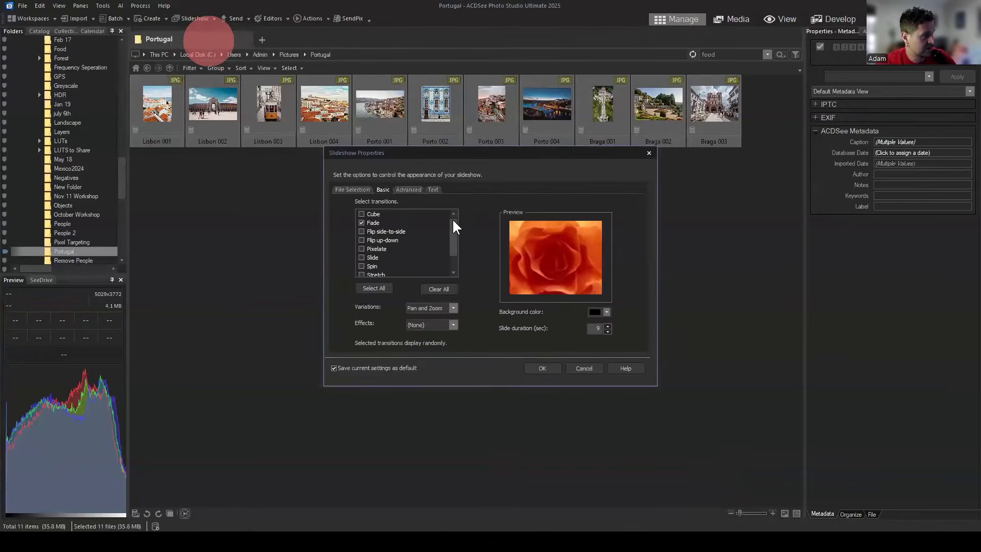
pyautogui.click(434, 188)
pyautogui.click(594, 277)
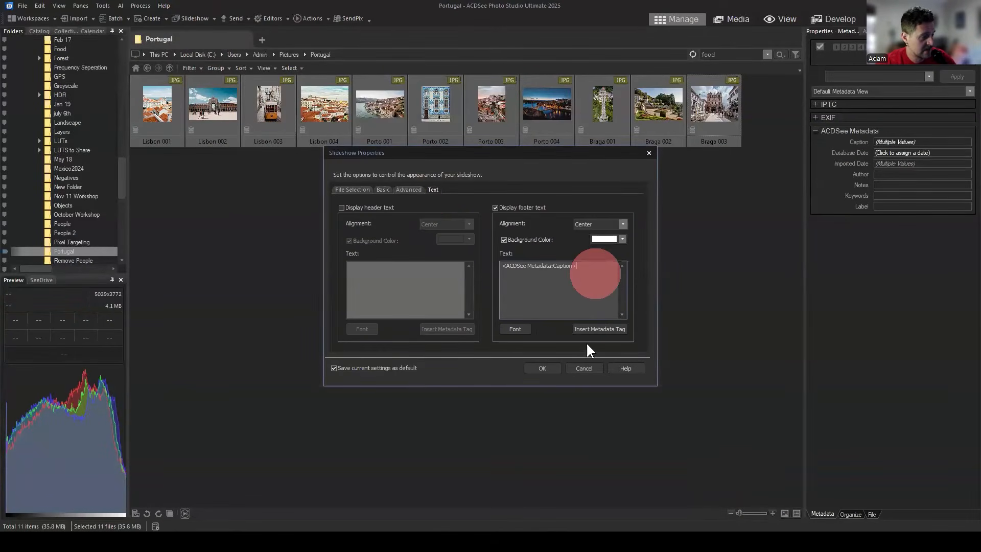
pyautogui.click(597, 329)
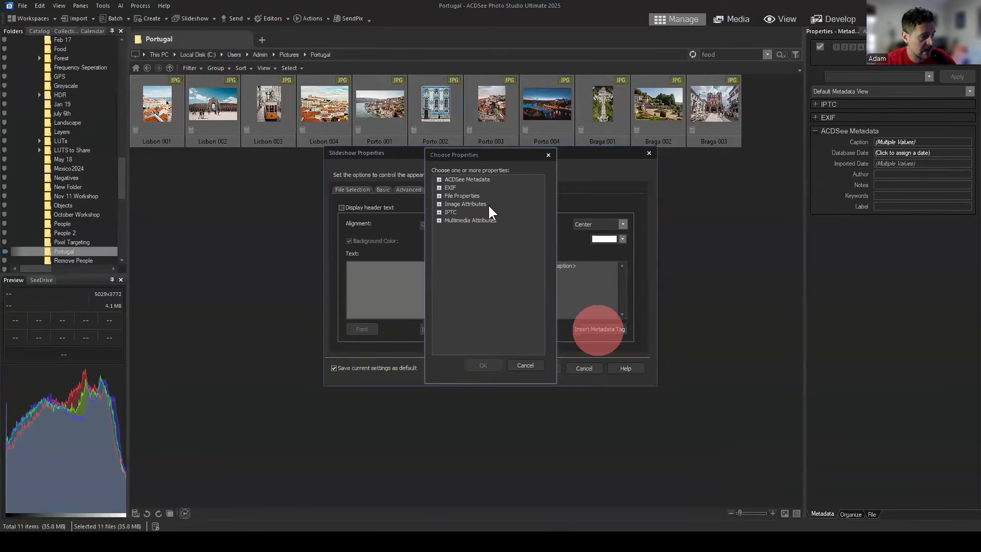
pyautogui.click(440, 180)
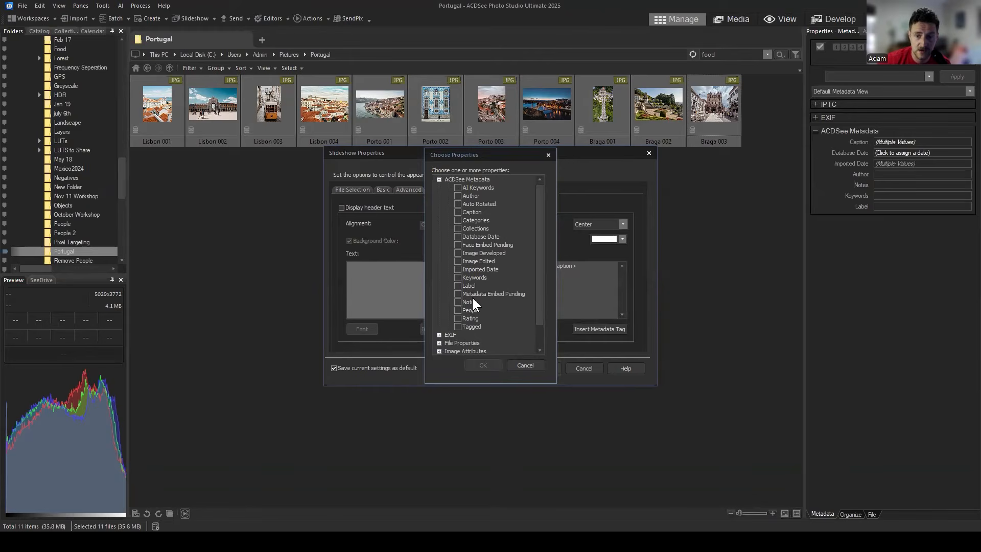
pyautogui.click(438, 179)
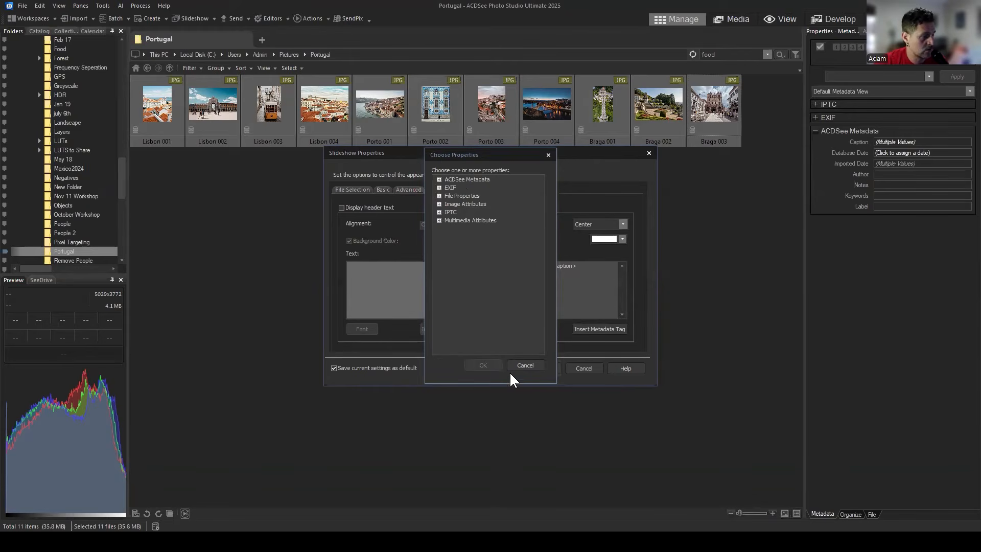
# Close the slideshow options without changes and view the IPTC metadata fields of the selected photos.
pyautogui.click(525, 365)
pyautogui.click(590, 364)
pyautogui.click(824, 104)
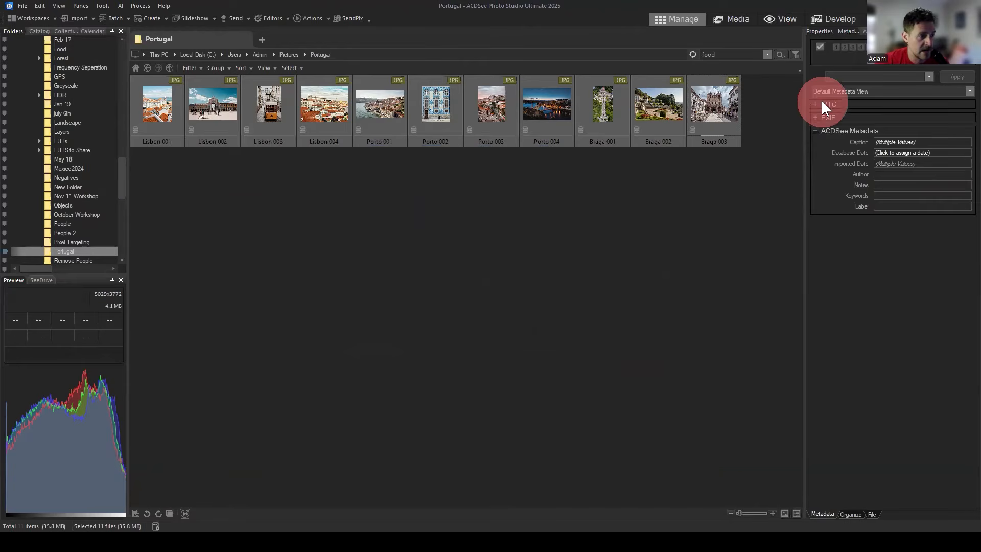
pyautogui.click(911, 124)
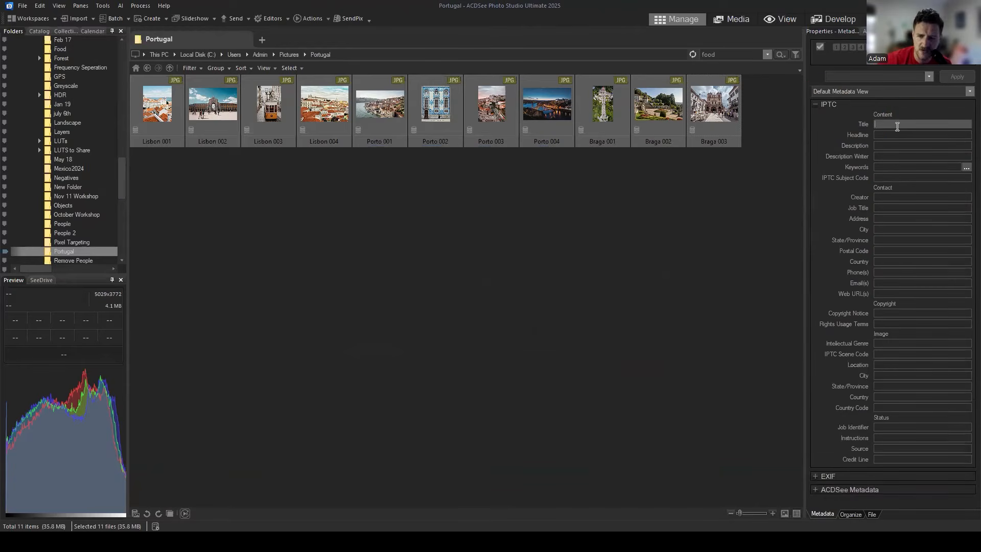
# Examine which IPTC Content properties can be inserted as metadata tags in the slideshow's footer text, and close the options without changes.
pyautogui.click(190, 18)
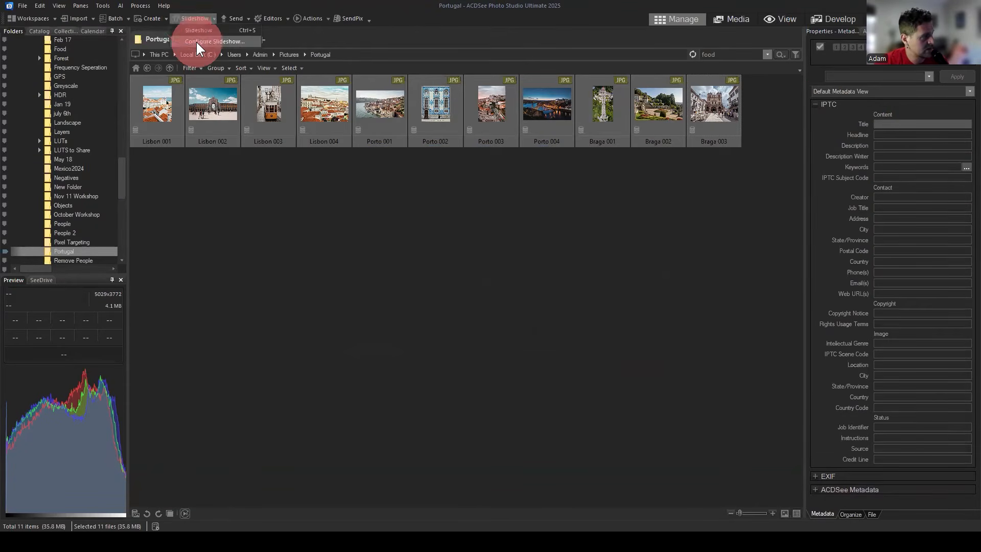
pyautogui.click(433, 189)
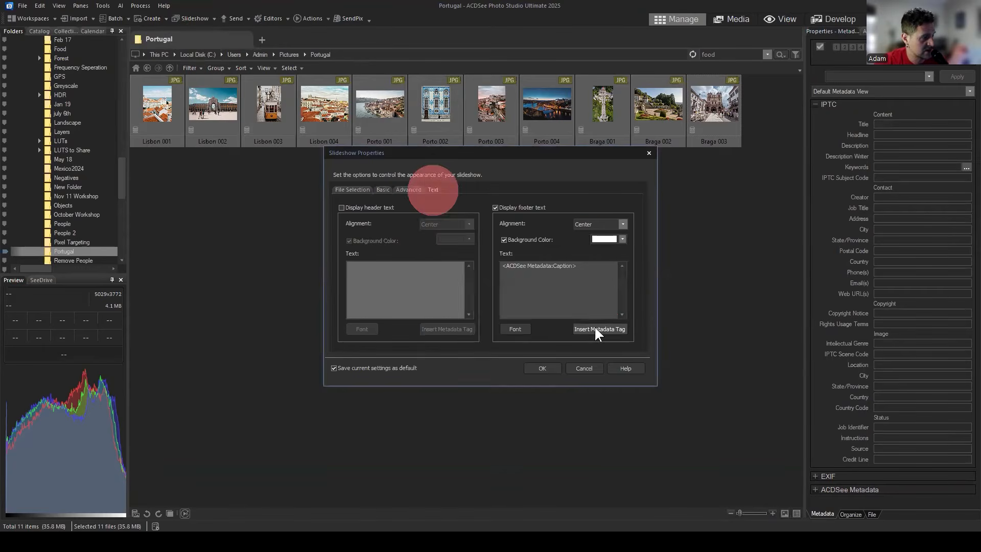
pyautogui.click(595, 329)
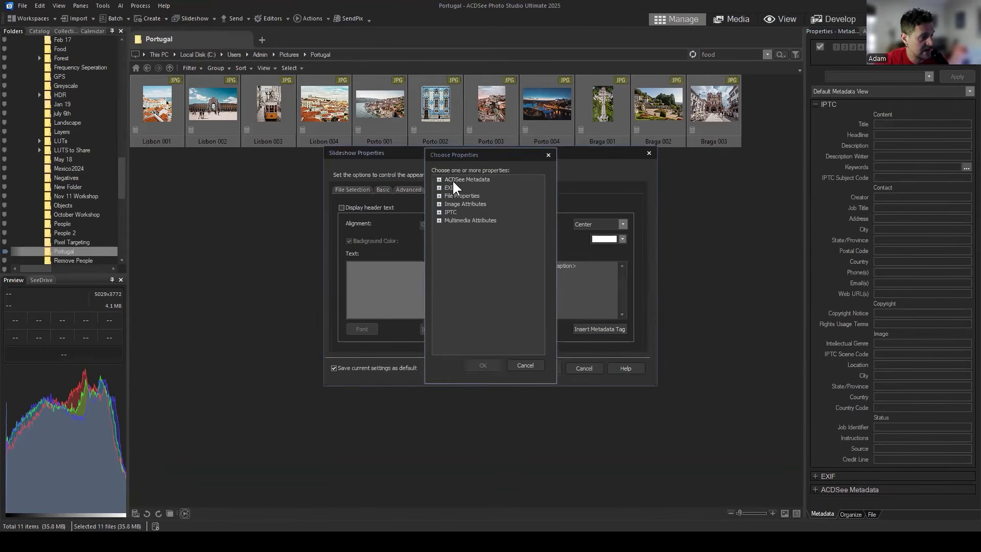
pyautogui.click(439, 212)
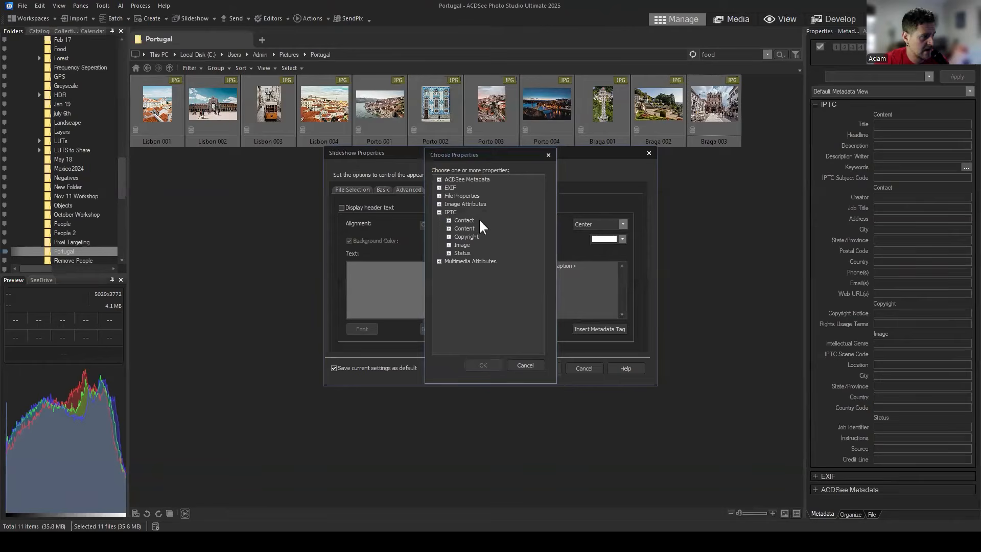
pyautogui.click(449, 229)
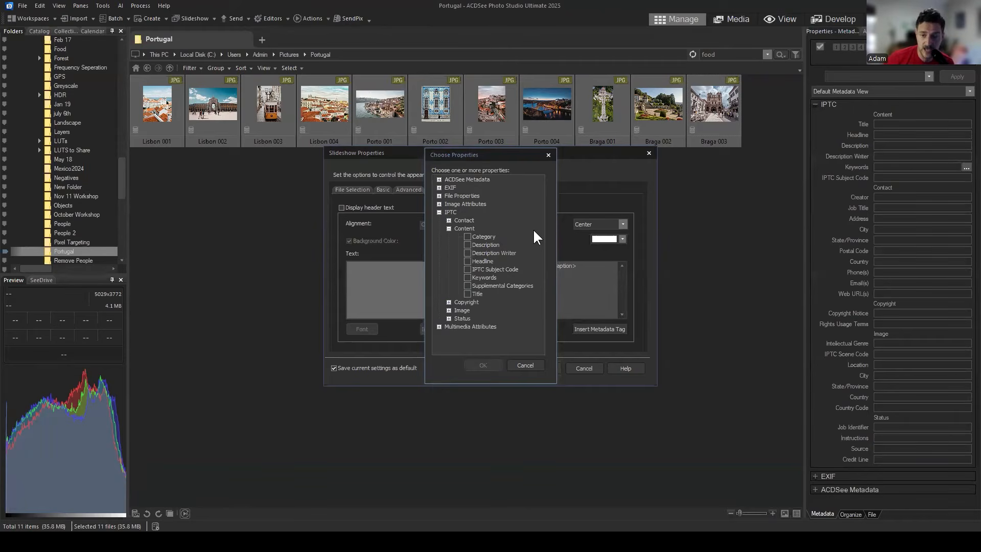
pyautogui.click(539, 365)
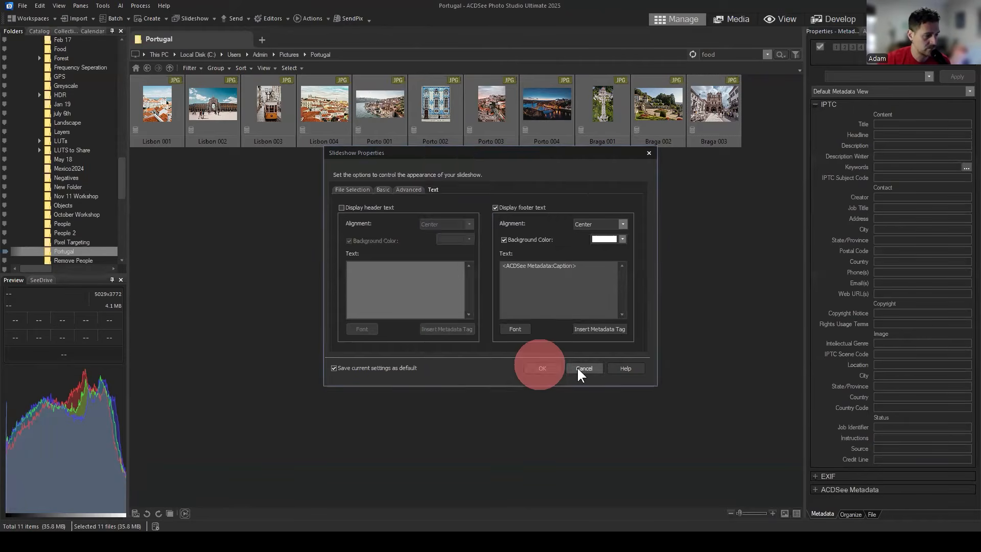
pyautogui.click(577, 366)
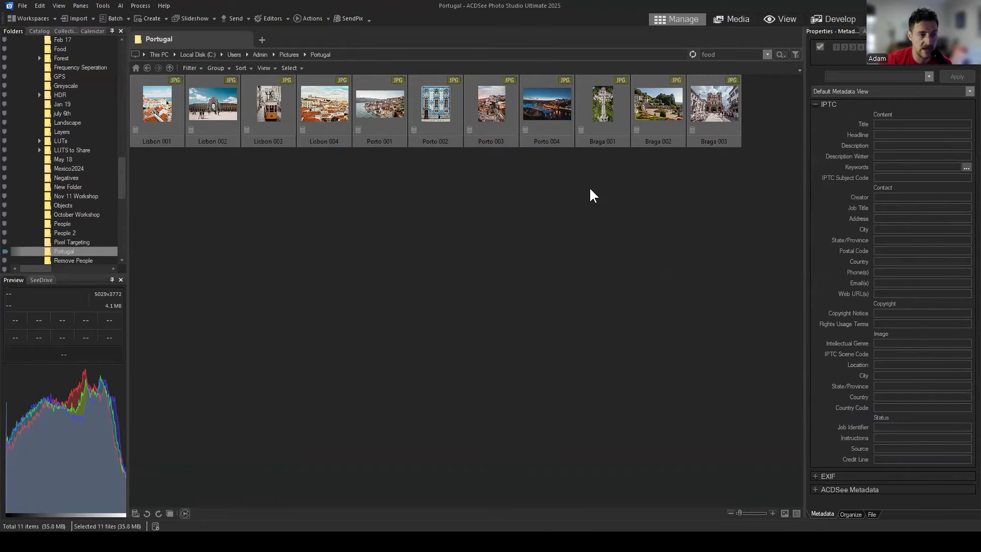
# Collapse the IPTC fields, show the ACDSee Metadata fields and reselect all the Portugal photos.
pyautogui.click(815, 105)
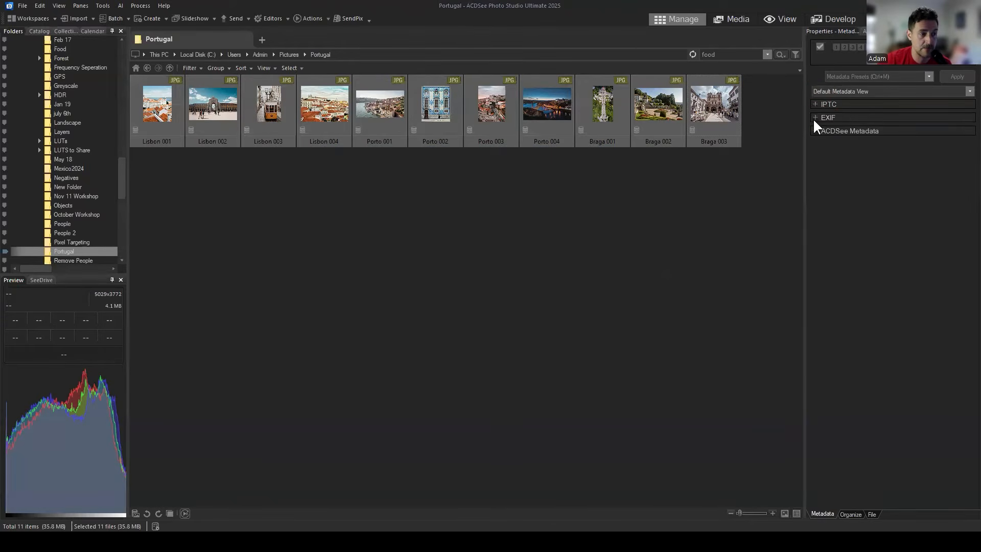
pyautogui.click(817, 131)
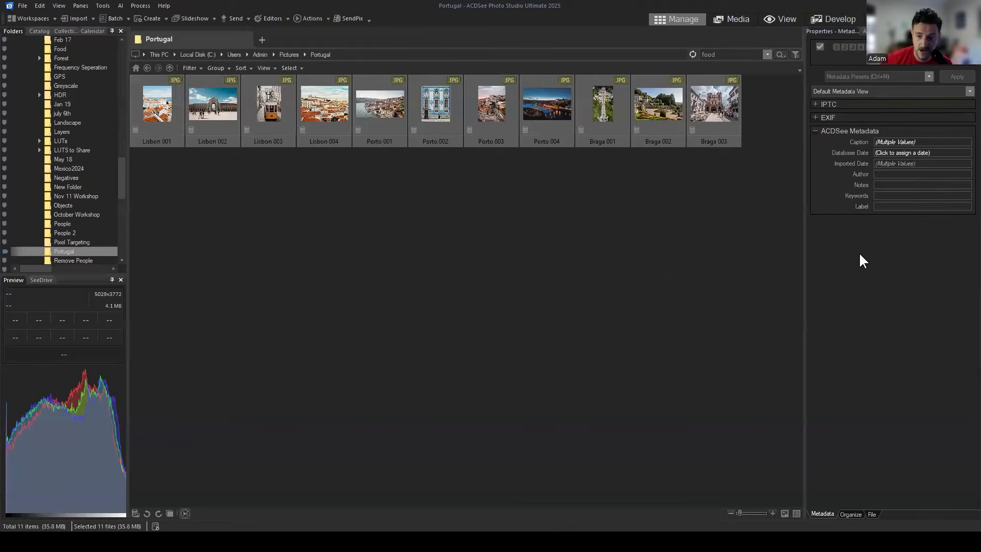
pyautogui.click(710, 169)
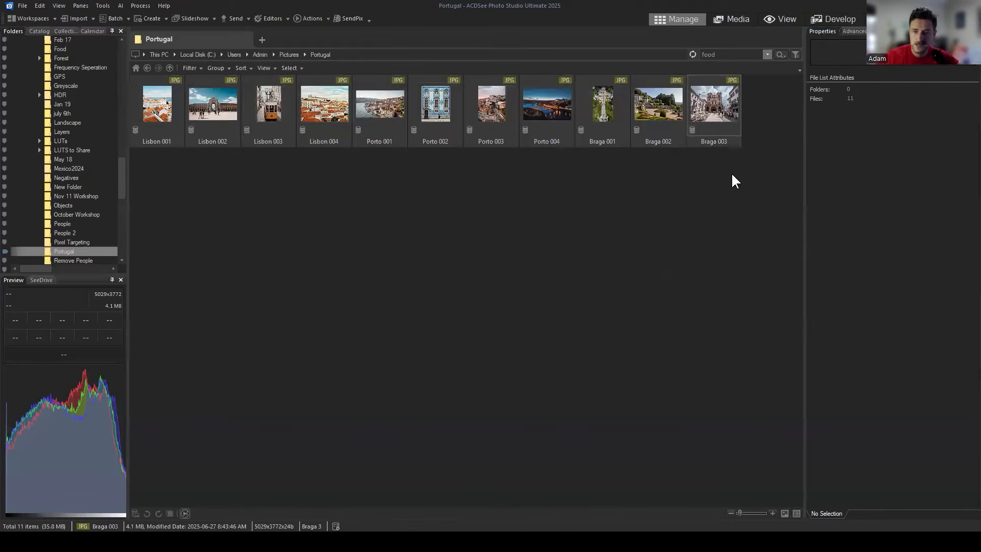
pyautogui.moveTo(745, 159); pyautogui.dragTo(147, 76)
pyautogui.click(143, 20)
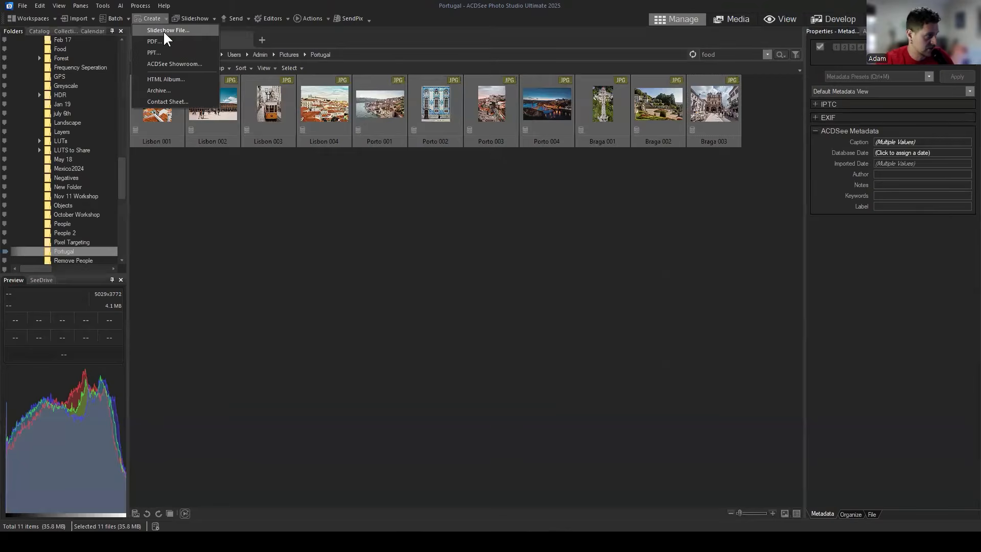
pyautogui.click(164, 31)
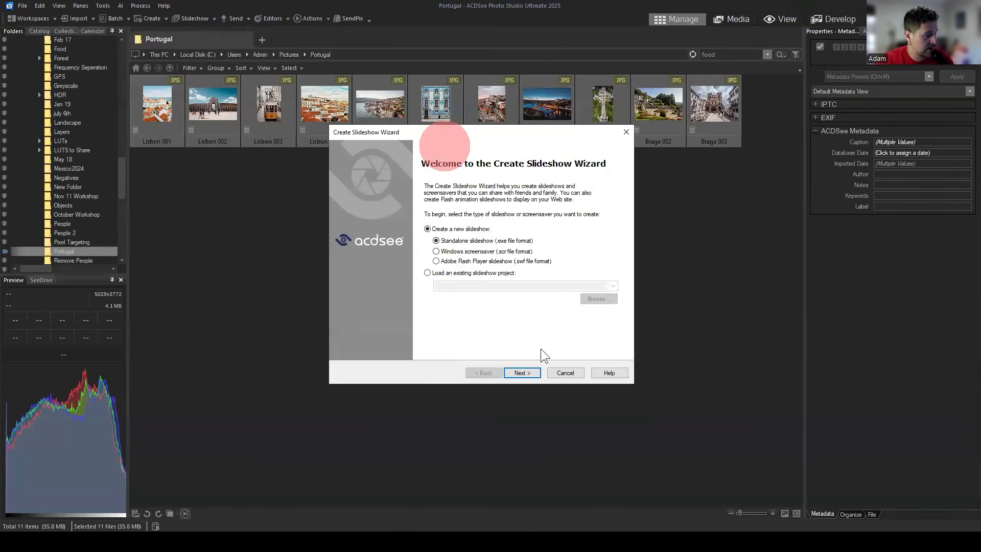
pyautogui.click(572, 382)
# Start a new slideshow file from the selected photos as a standalone slideshow in .exe format.
pyautogui.click(149, 19)
pyautogui.click(151, 29)
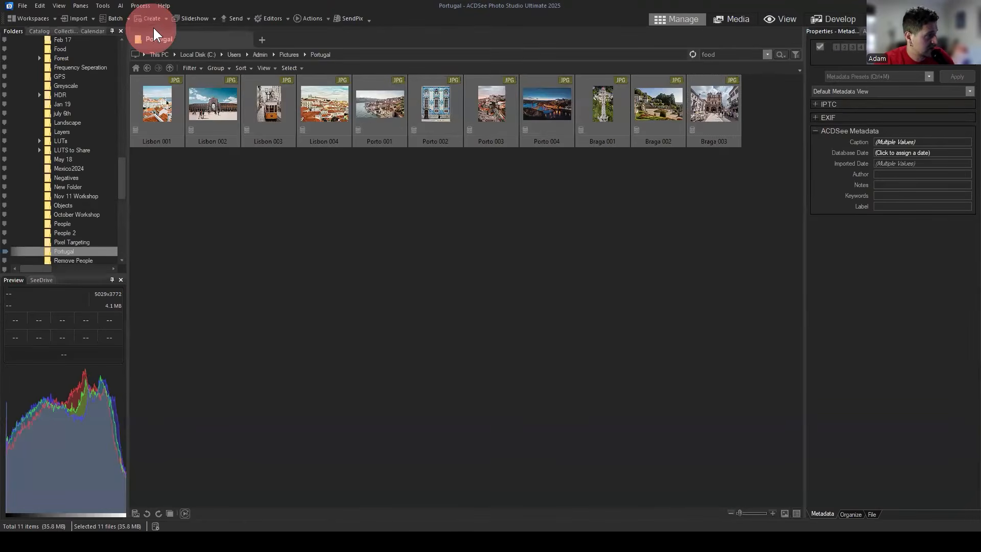
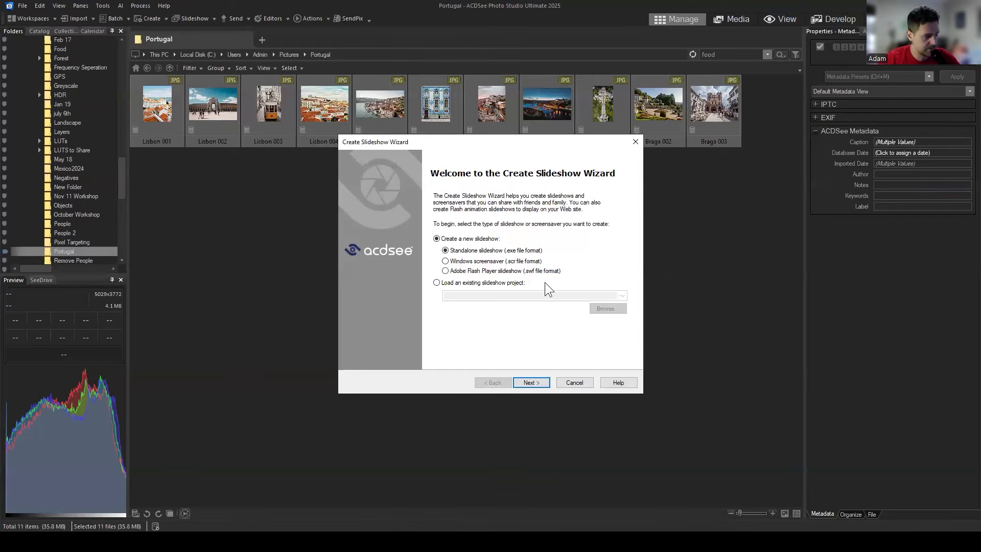
pyautogui.click(539, 383)
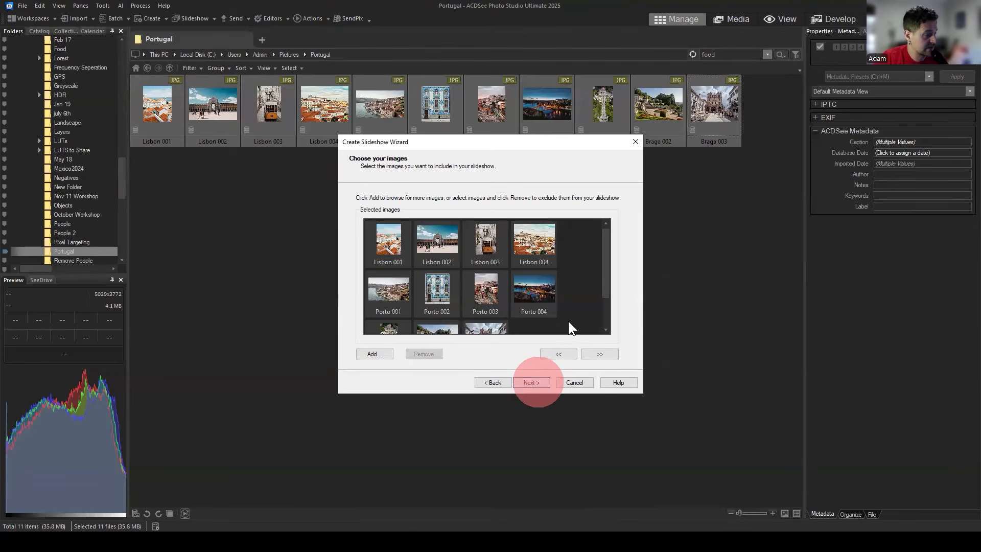
# Review the Lisbon, Porto and Braga images included in the slideshow and accept the selection.
pyautogui.moveTo(605, 251)
pyautogui.mouseDown()
pyautogui.moveTo(608, 282)
pyautogui.moveTo(612, 235)
pyautogui.mouseUp()
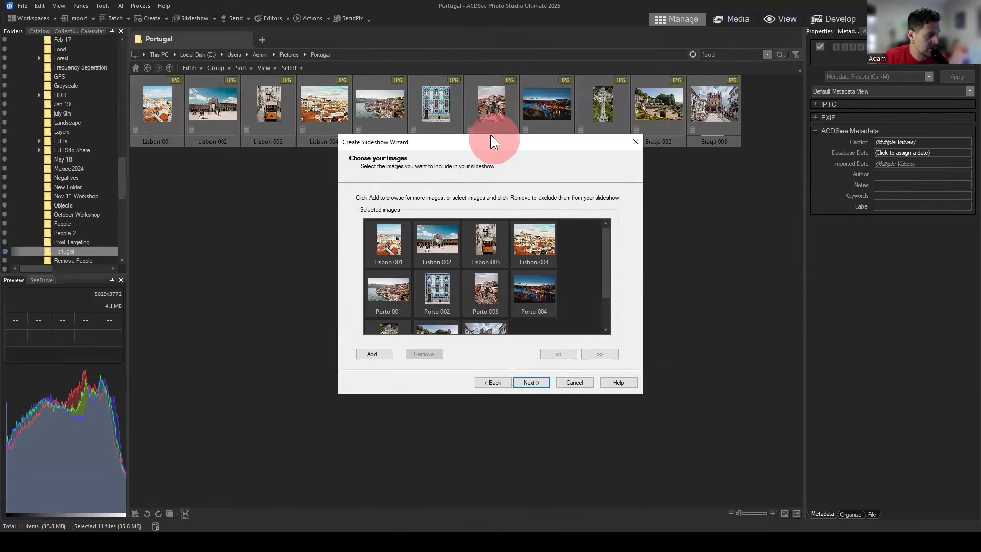
pyautogui.moveTo(491, 135); pyautogui.dragTo(476, 123)
pyautogui.moveTo(590, 238); pyautogui.dragTo(588, 269)
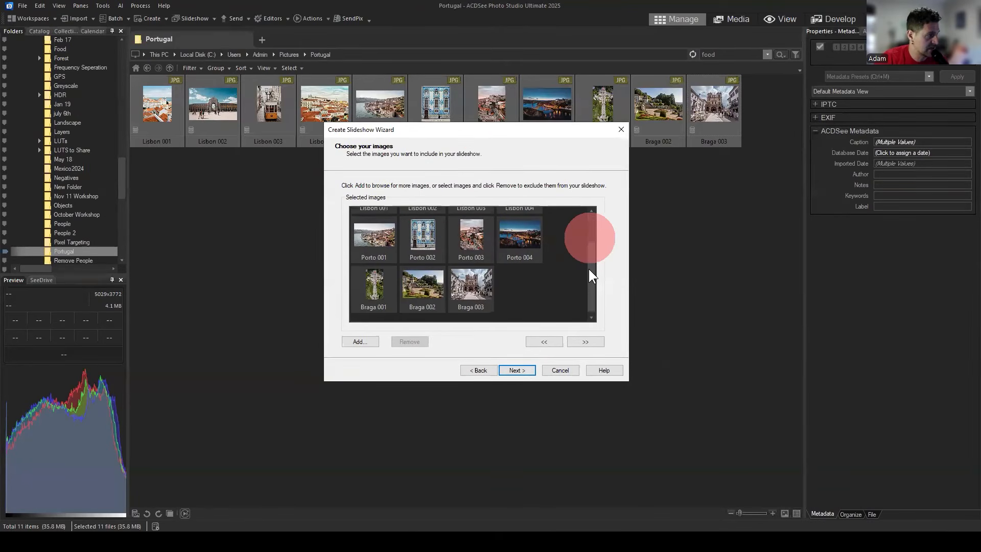
pyautogui.click(518, 370)
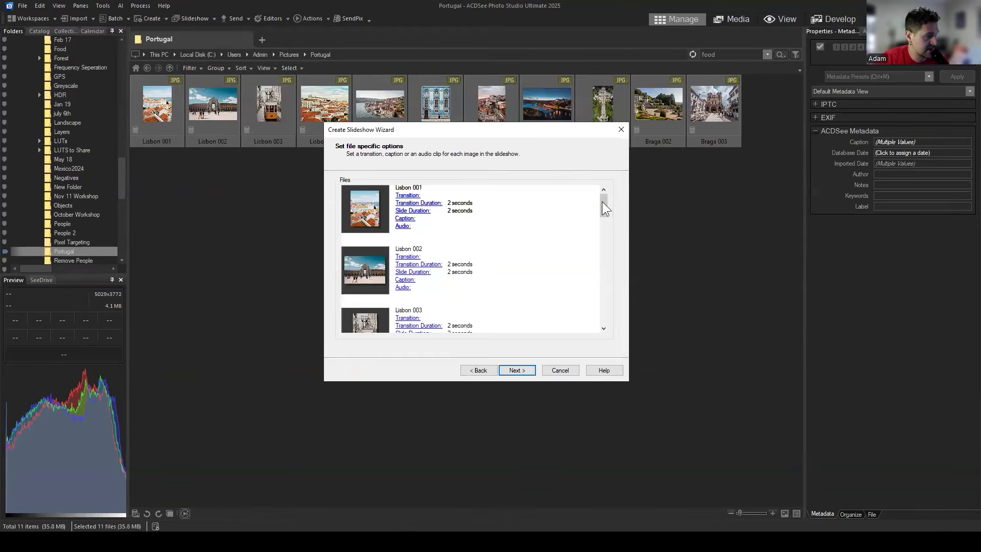
# Set the slideshow transition for the Lisbon 001 photo to Fade.
pyautogui.moveTo(603, 203); pyautogui.dragTo(597, 182)
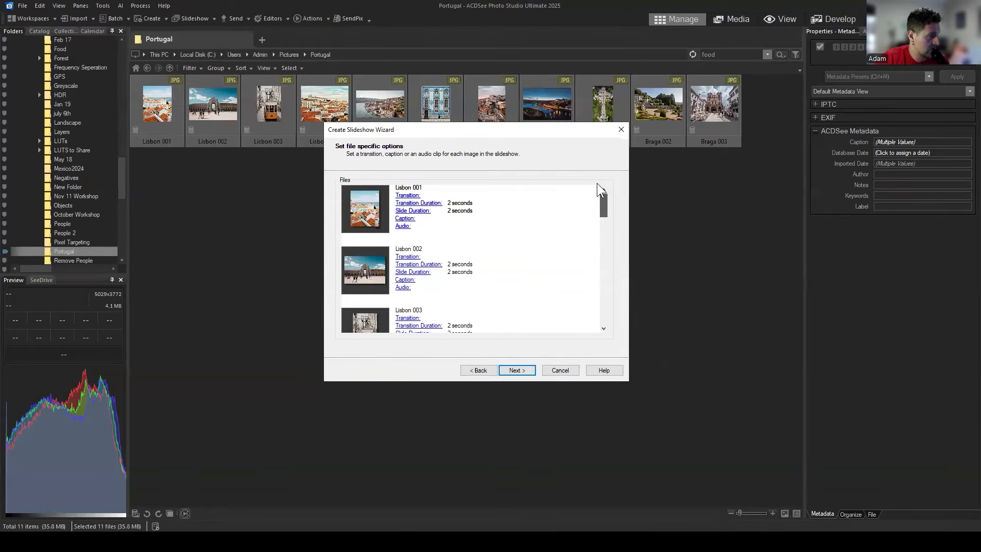
pyautogui.click(408, 195)
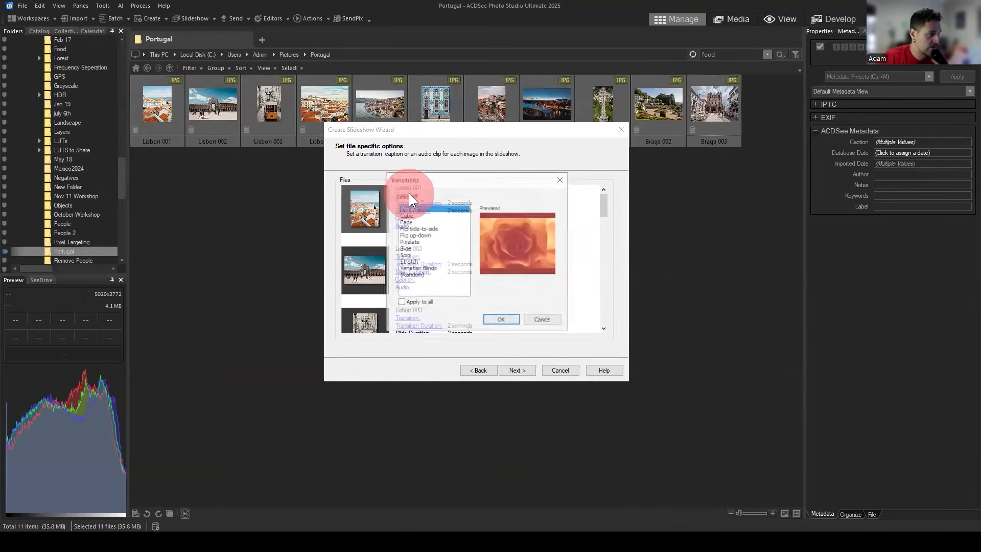
pyautogui.click(543, 320)
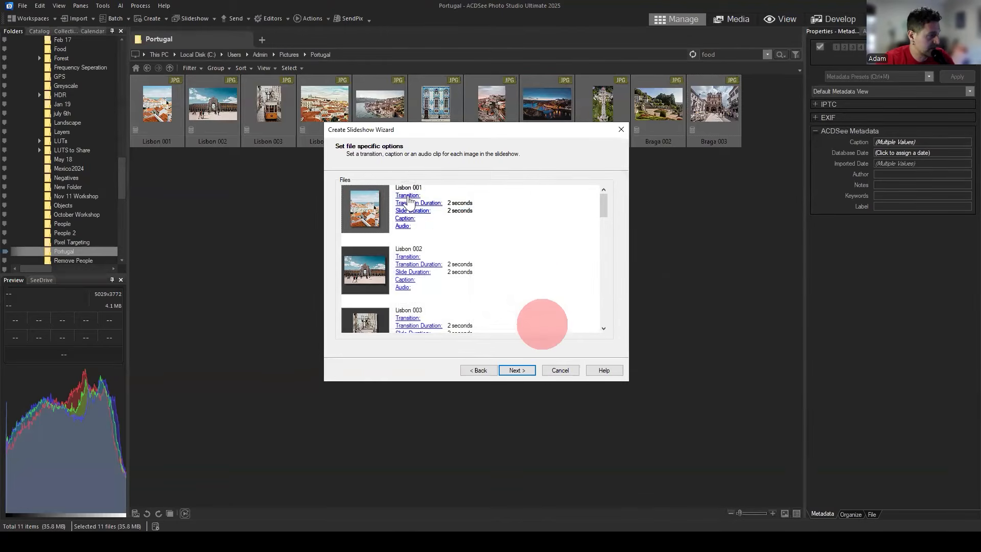
pyautogui.click(408, 195)
pyautogui.click(405, 221)
pyautogui.click(498, 320)
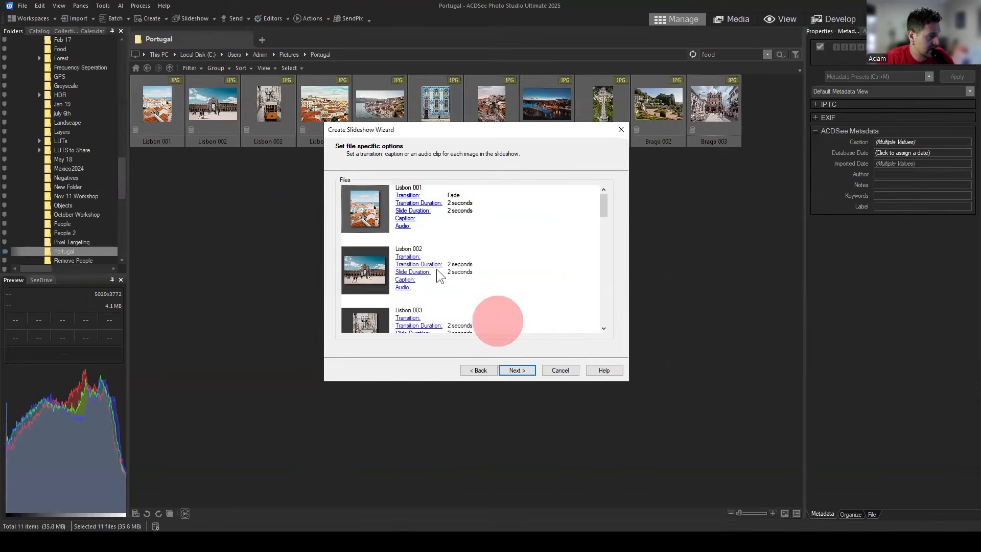
# Preview the Spin and Fade transitions for Lisbon 002, and set its transition to Stretch.
pyautogui.click(407, 257)
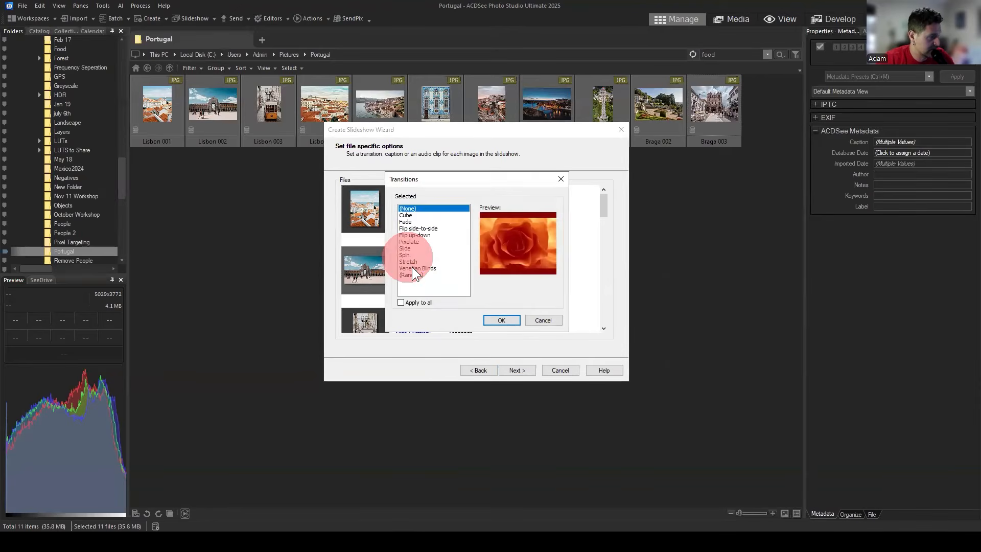
pyautogui.click(408, 255)
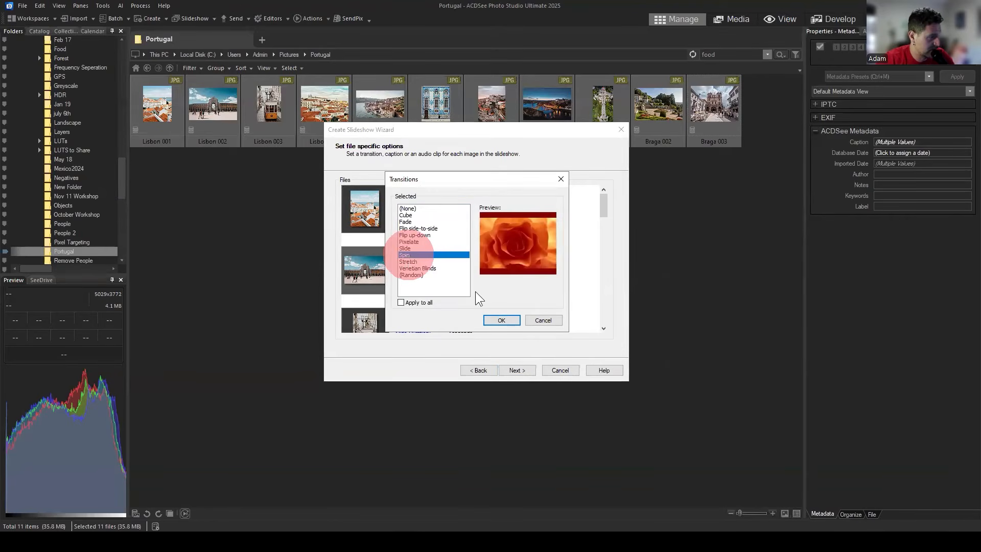
pyautogui.click(412, 222)
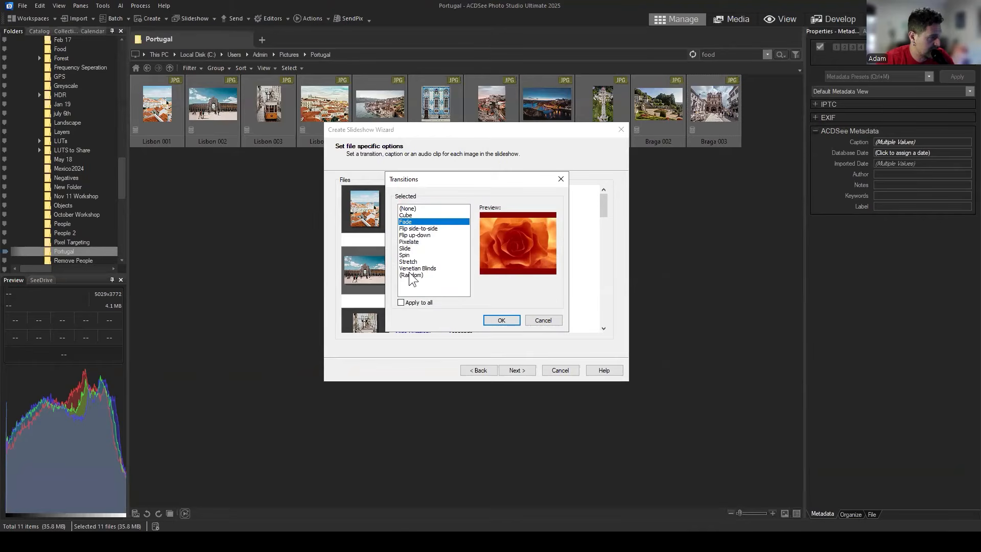
pyautogui.click(412, 262)
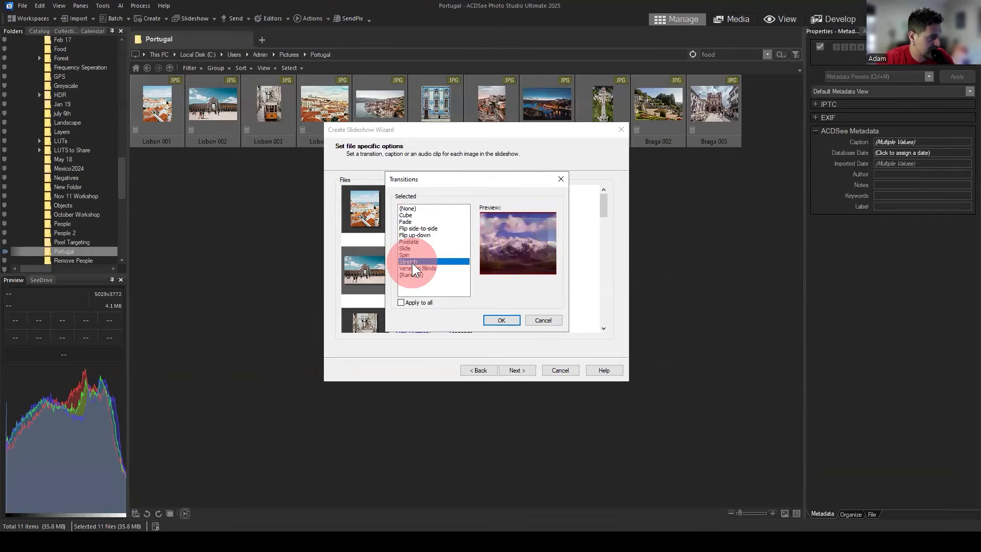
pyautogui.click(500, 320)
# Set the transition duration to 1 second and the slide duration to 9 seconds, applying both to all photos.
pyautogui.scroll(-2, 472, 249)
pyautogui.scroll(1, 480, 239)
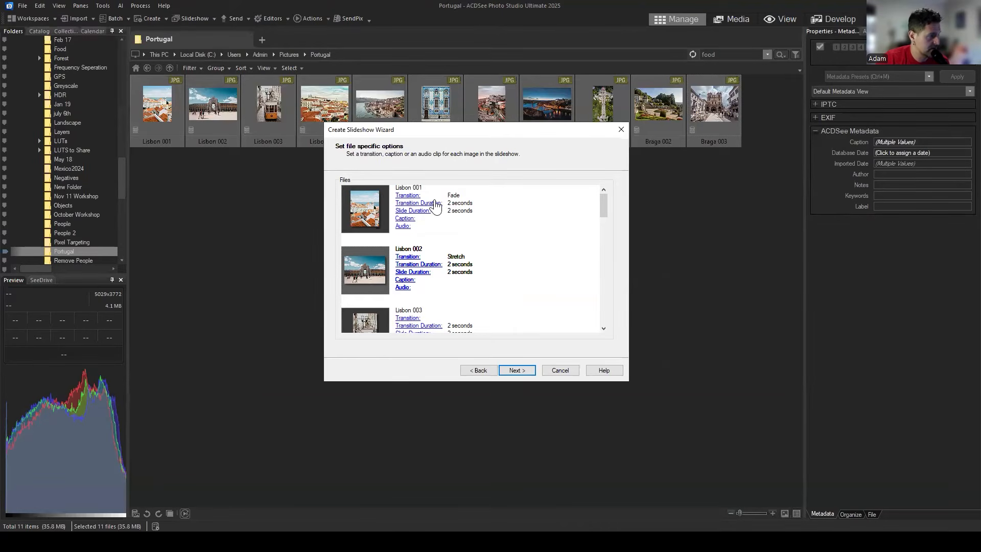
pyautogui.click(433, 203)
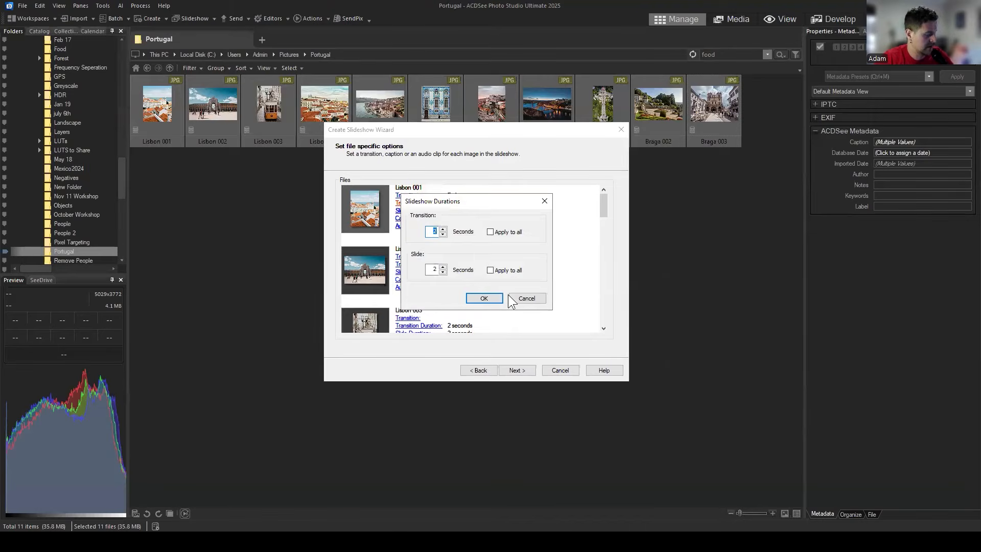
pyautogui.click(490, 233)
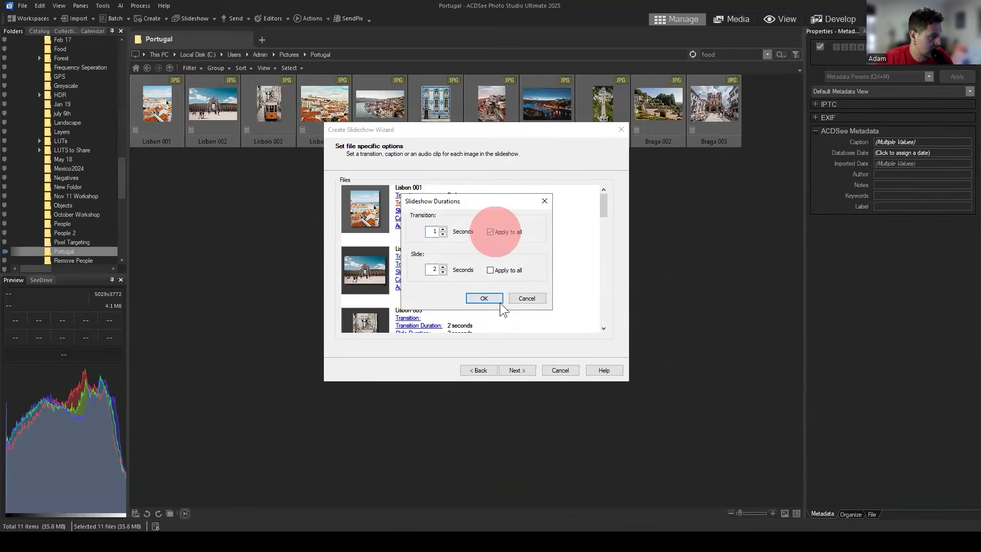
pyautogui.doubleClick(427, 269)
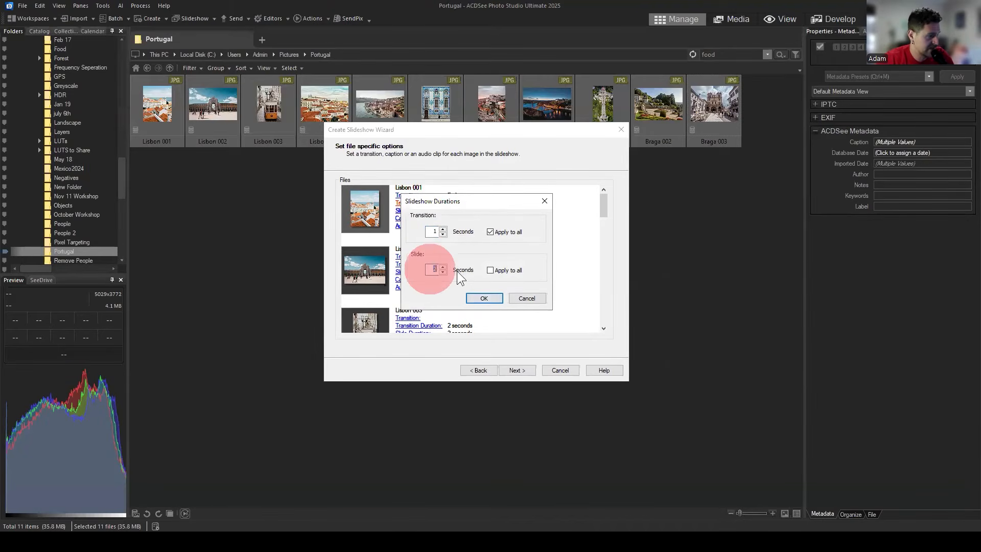
pyautogui.write('9')
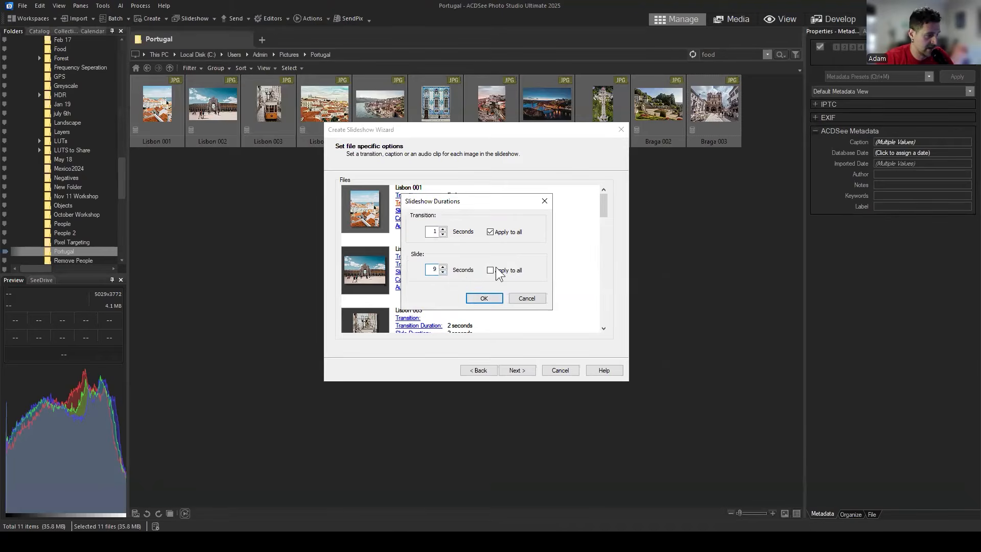
pyautogui.click(490, 271)
pyautogui.click(484, 299)
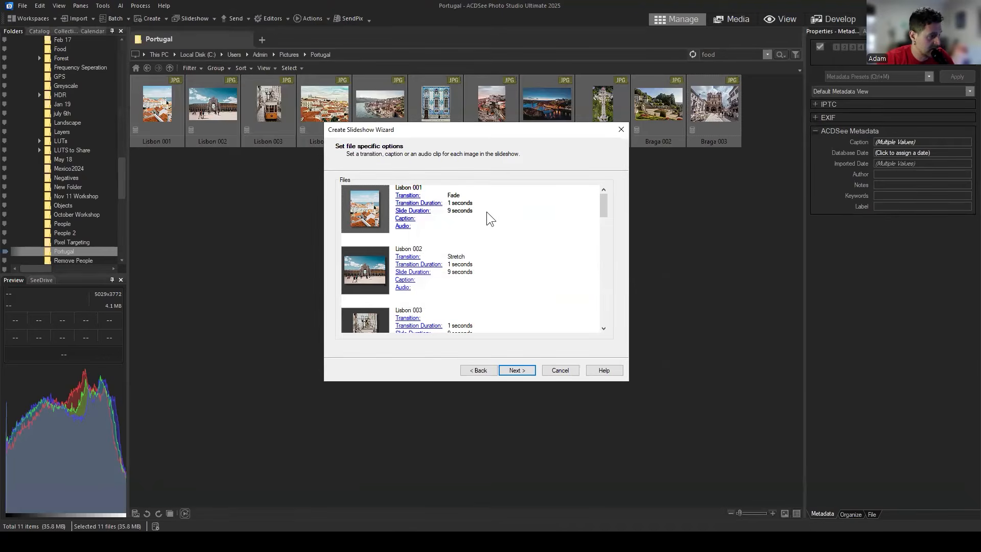
# Insert the ACDSee Metadata Caption tag as the caption text and apply it to all photos.
pyautogui.moveTo(604, 205)
pyautogui.mouseDown()
pyautogui.moveTo(611, 337)
pyautogui.moveTo(613, 200)
pyautogui.mouseUp()
pyautogui.click(404, 218)
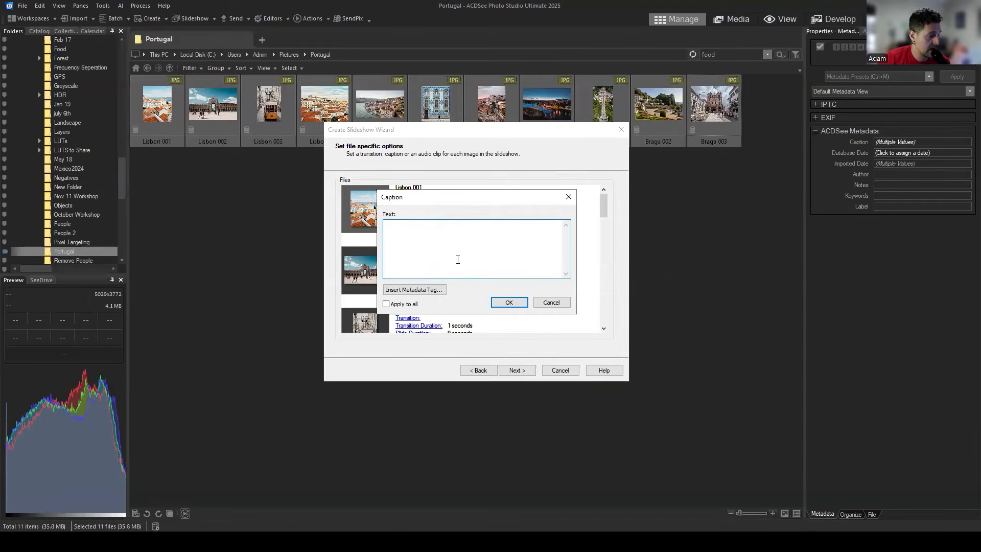
pyautogui.click(402, 290)
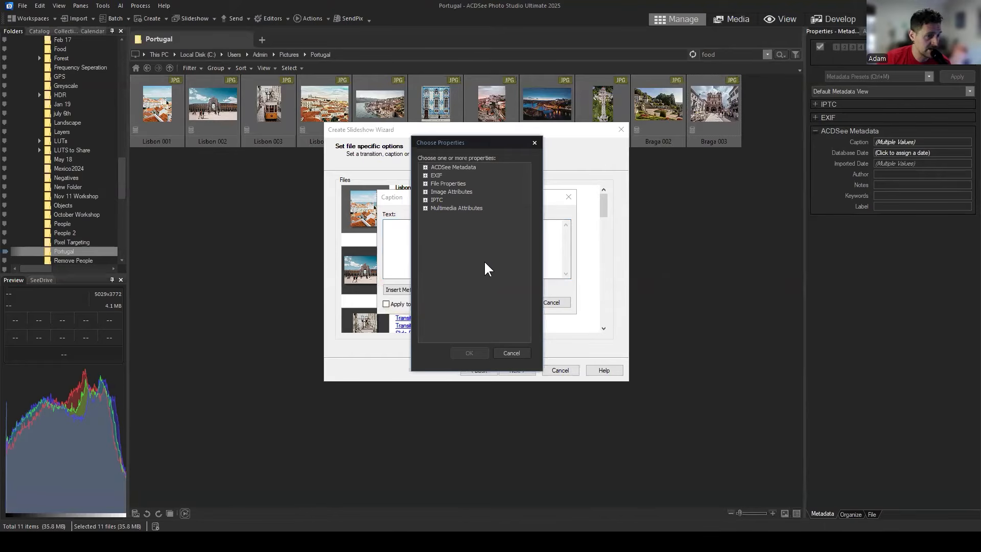
pyautogui.click(425, 167)
pyautogui.click(444, 199)
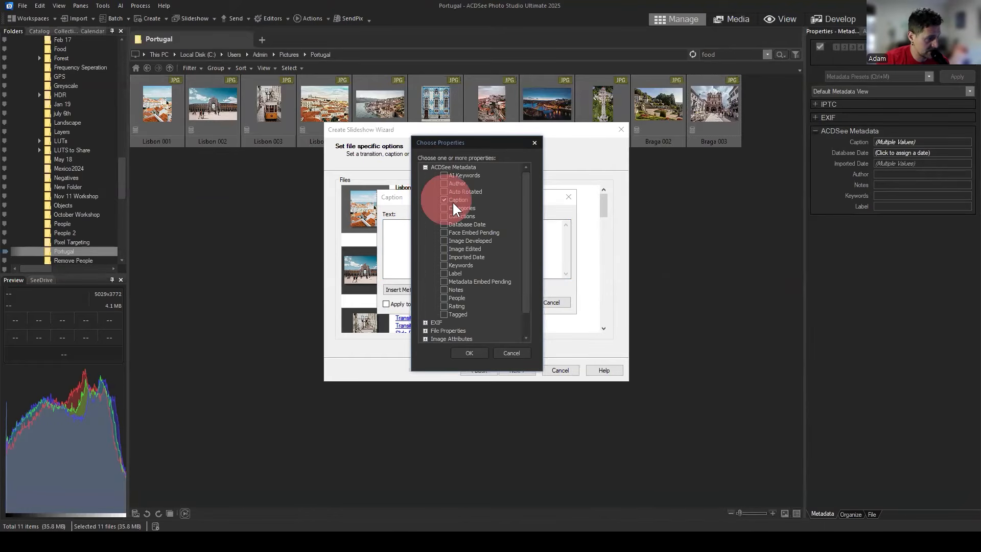
pyautogui.click(470, 352)
pyautogui.click(386, 304)
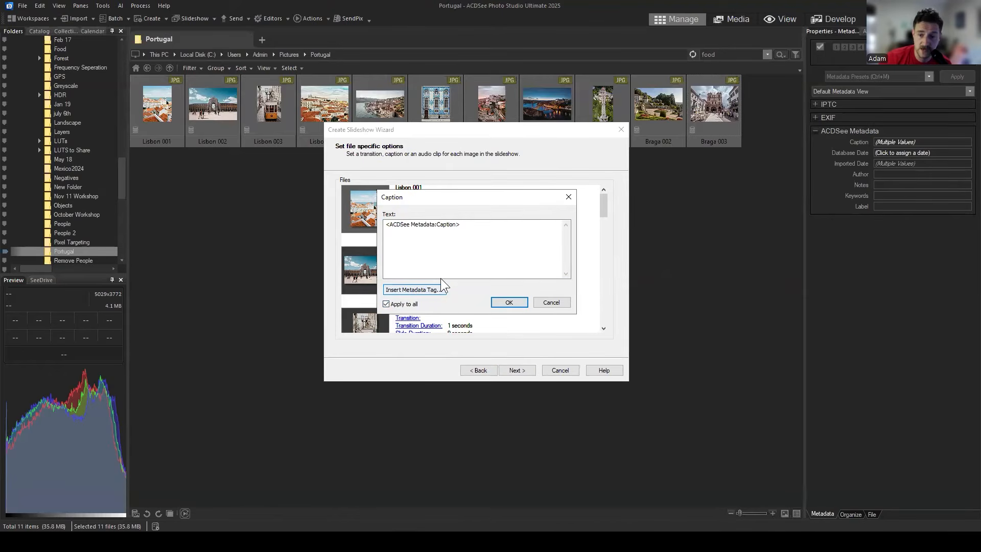
pyautogui.click(508, 301)
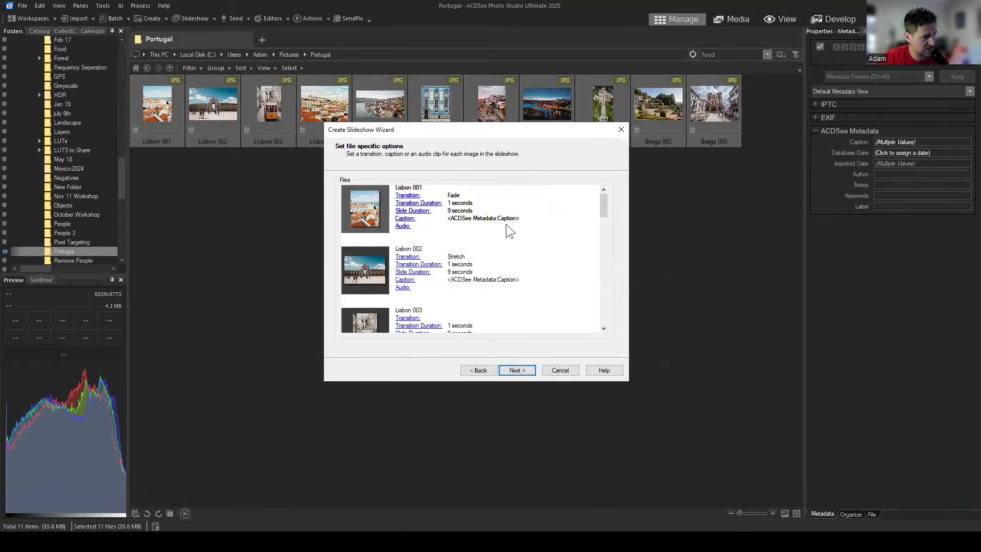
# Examine the audio source options for Lisbon 001 and the slideshow's general and text options.
pyautogui.click(404, 226)
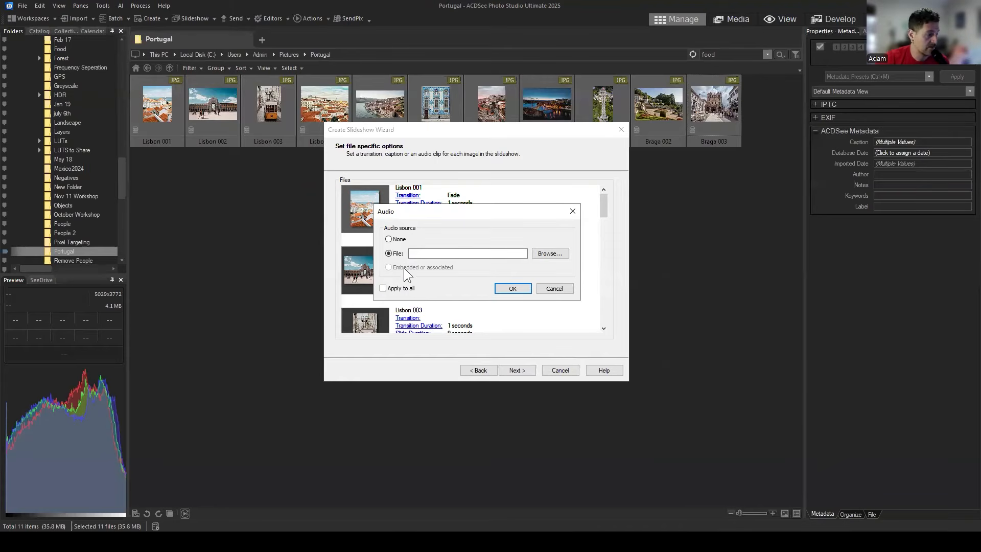
pyautogui.click(560, 289)
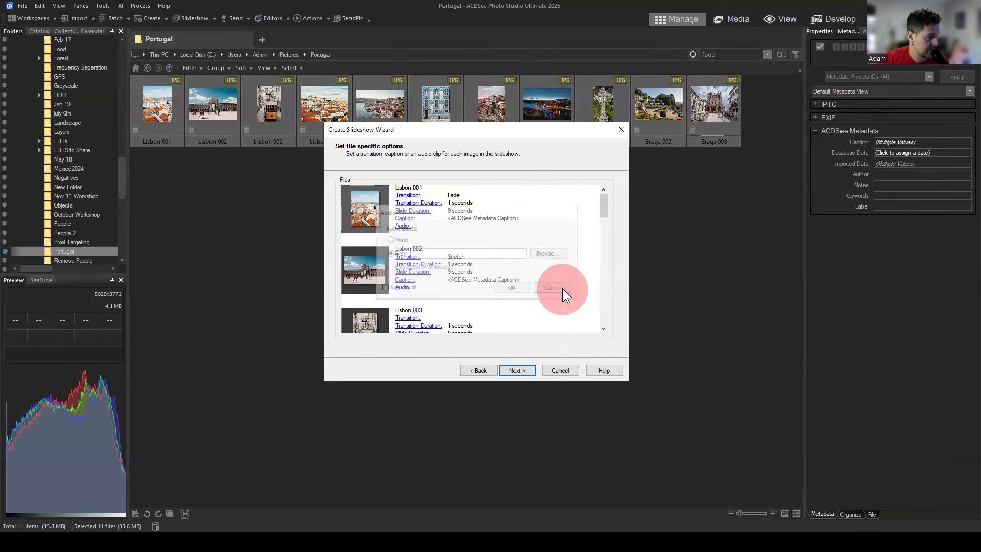
pyautogui.click(516, 368)
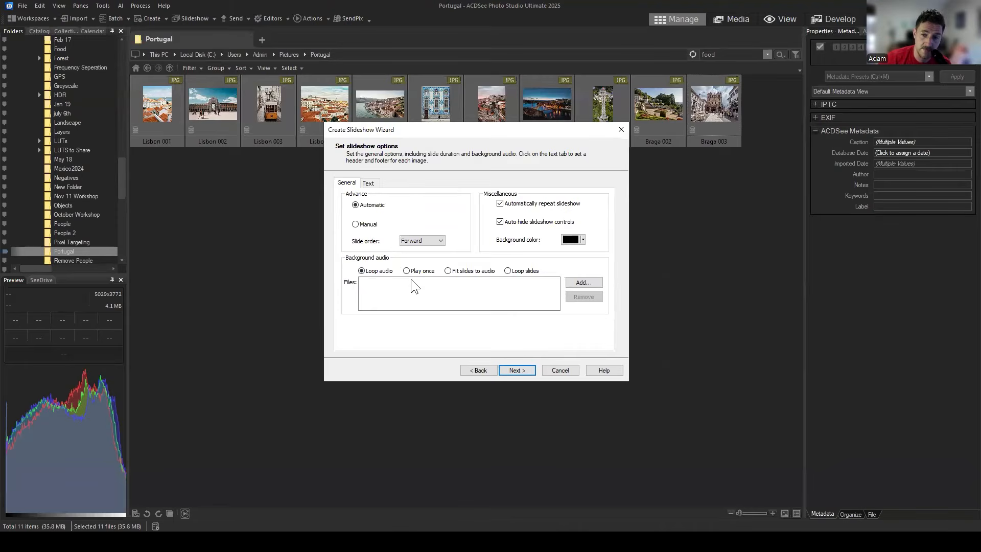
pyautogui.click(368, 183)
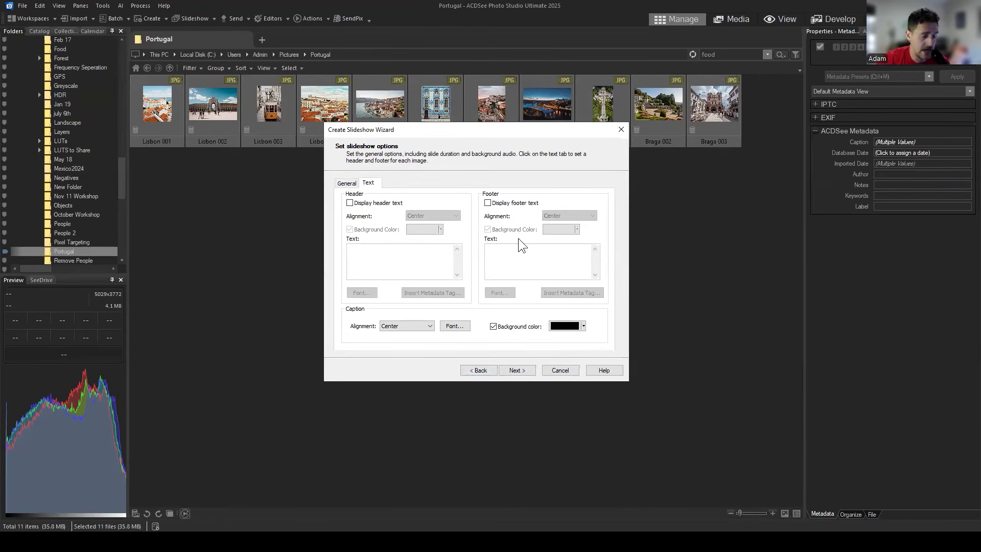
# Return to the file-specific options and clear the caption text for all photos.
pyautogui.click(479, 369)
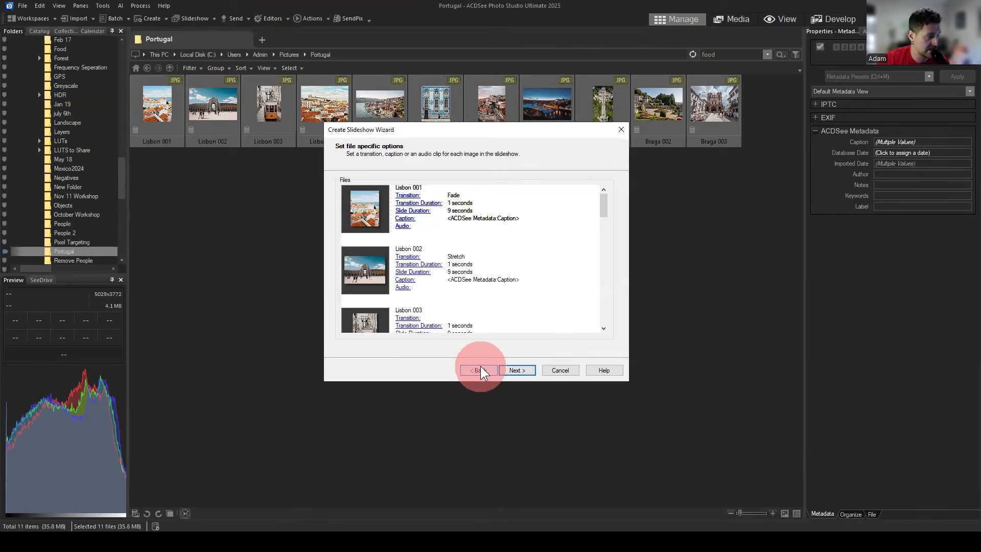
pyautogui.click(403, 218)
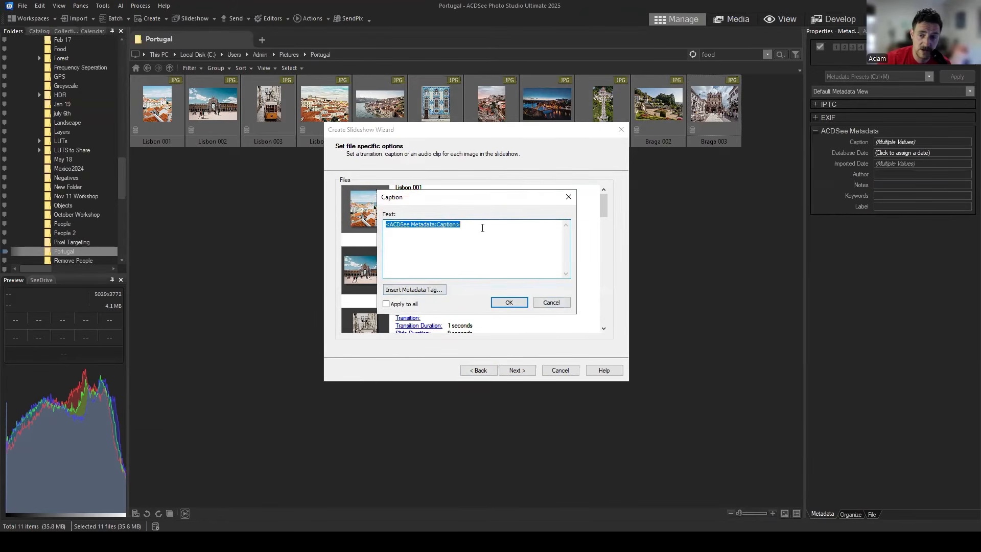
pyautogui.doubleClick(500, 222)
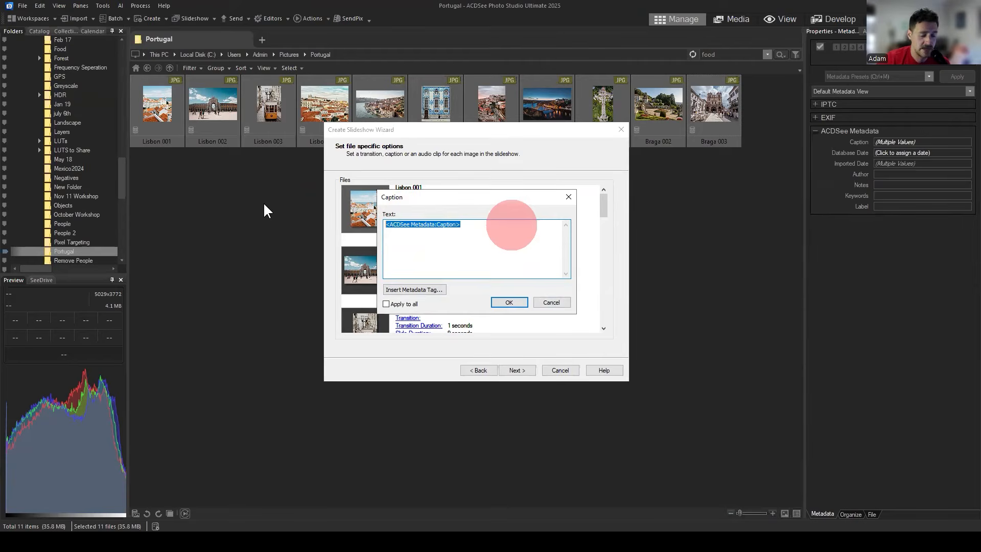
pyautogui.press('BackSpace')
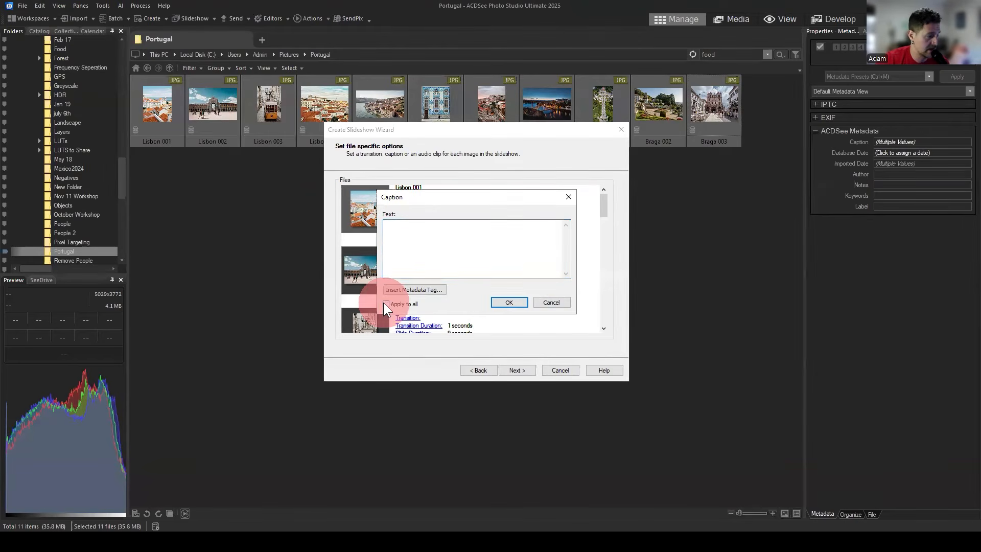
pyautogui.click(508, 303)
# Enable footer text for the slideshow and fill it with the ACDSee Metadata Caption tag.
pyautogui.click(519, 371)
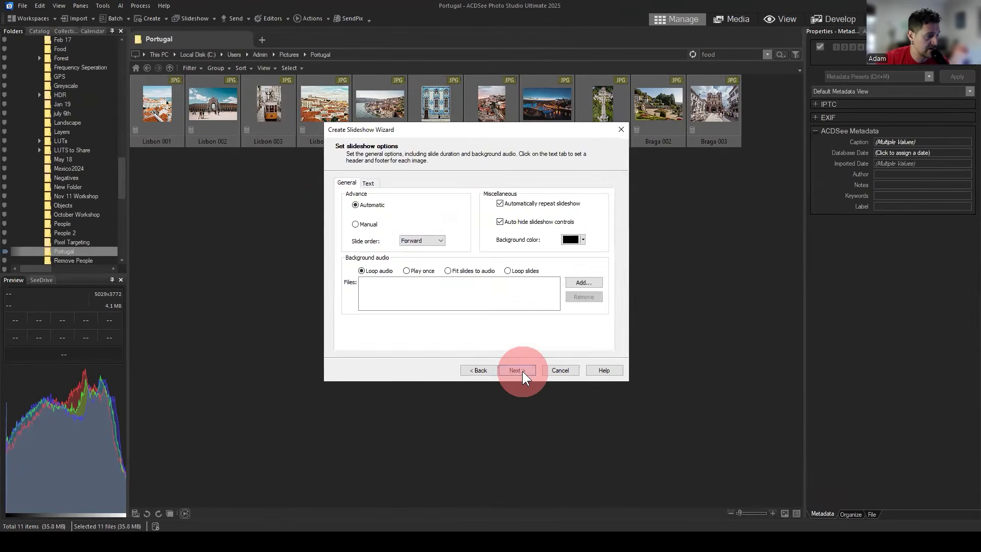
pyautogui.click(522, 371)
pyautogui.click(479, 370)
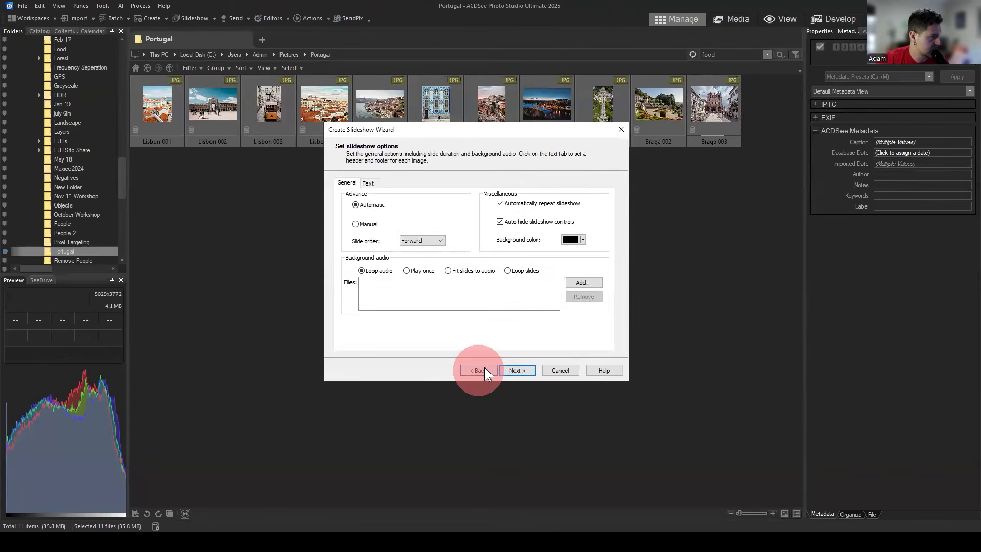
pyautogui.click(370, 183)
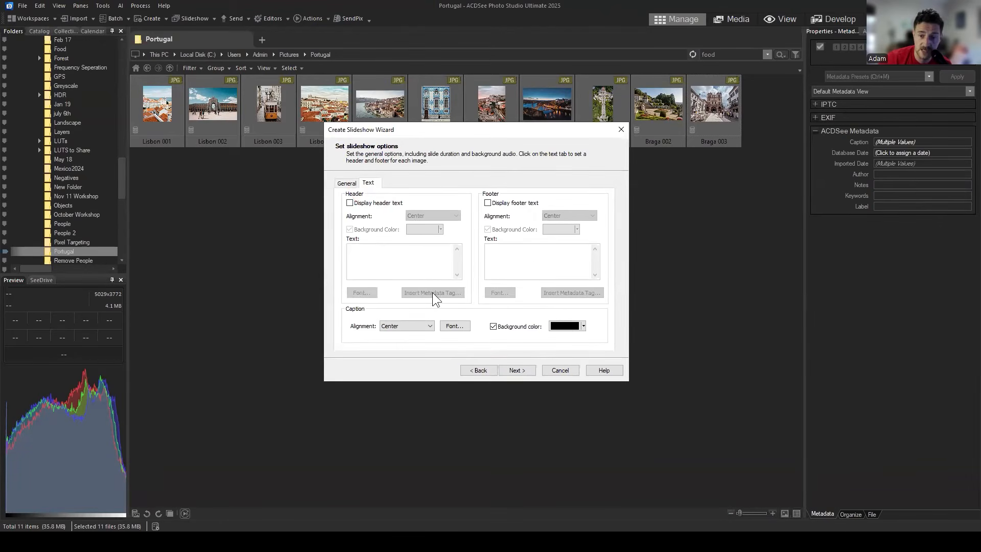
pyautogui.click(491, 202)
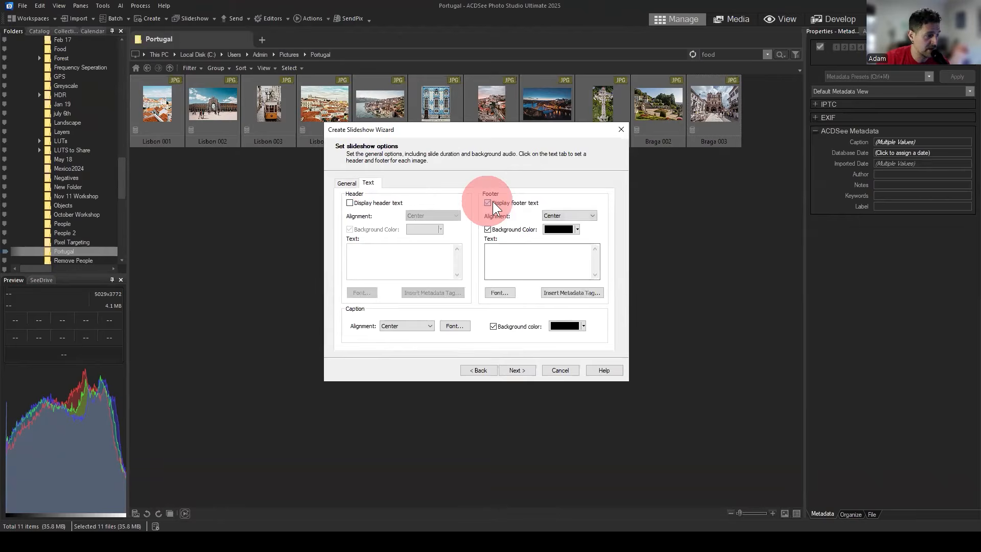
pyautogui.click(564, 294)
pyautogui.click(425, 167)
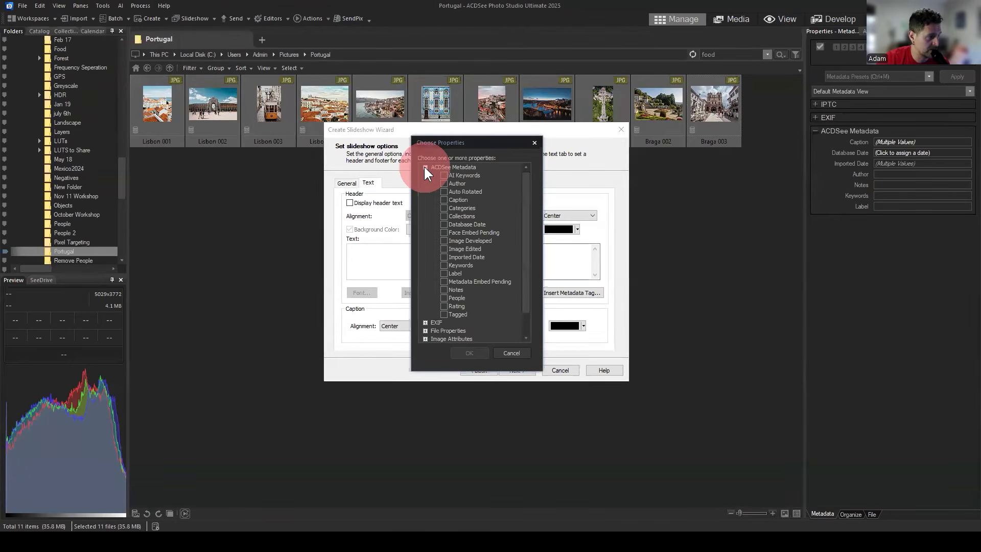
pyautogui.click(444, 200)
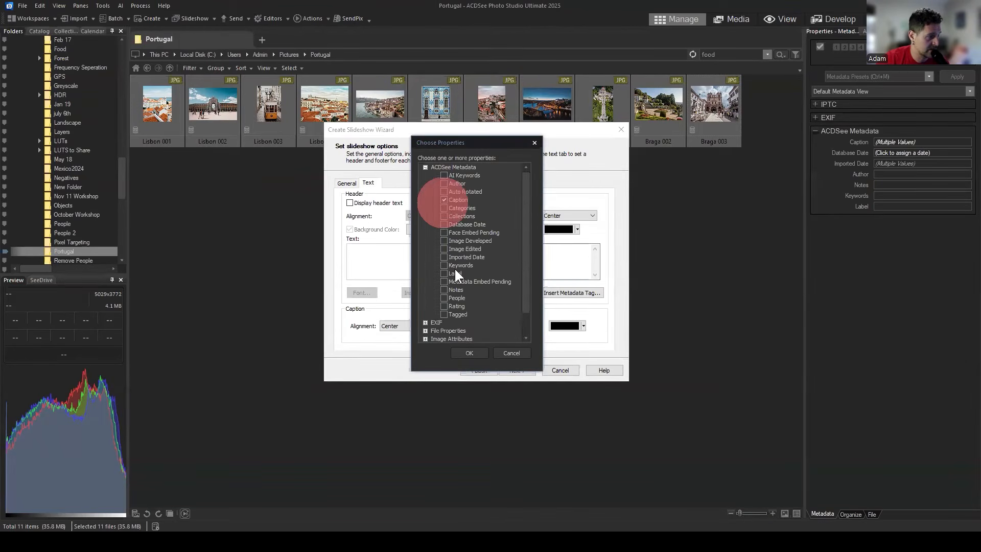
pyautogui.click(471, 354)
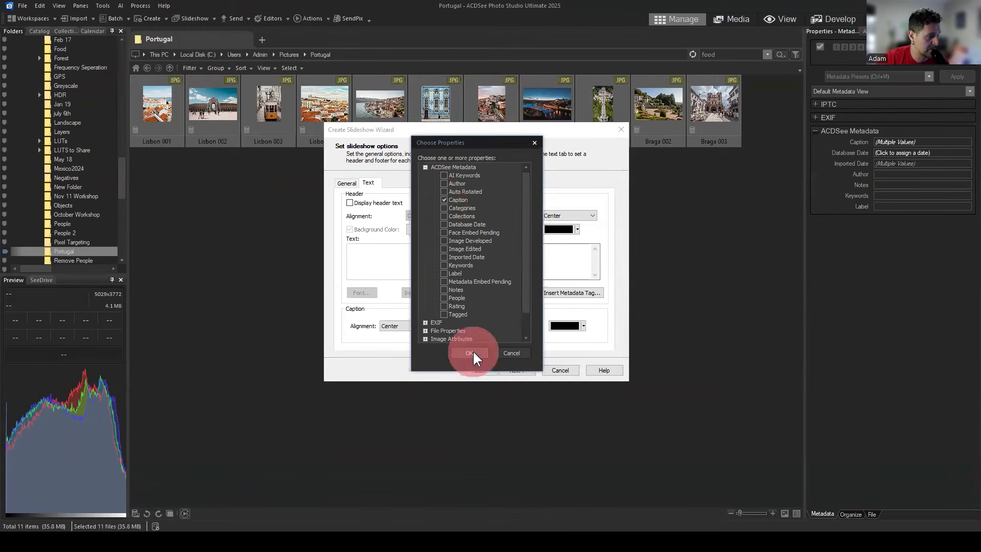
pyautogui.click(577, 229)
pyautogui.click(577, 229)
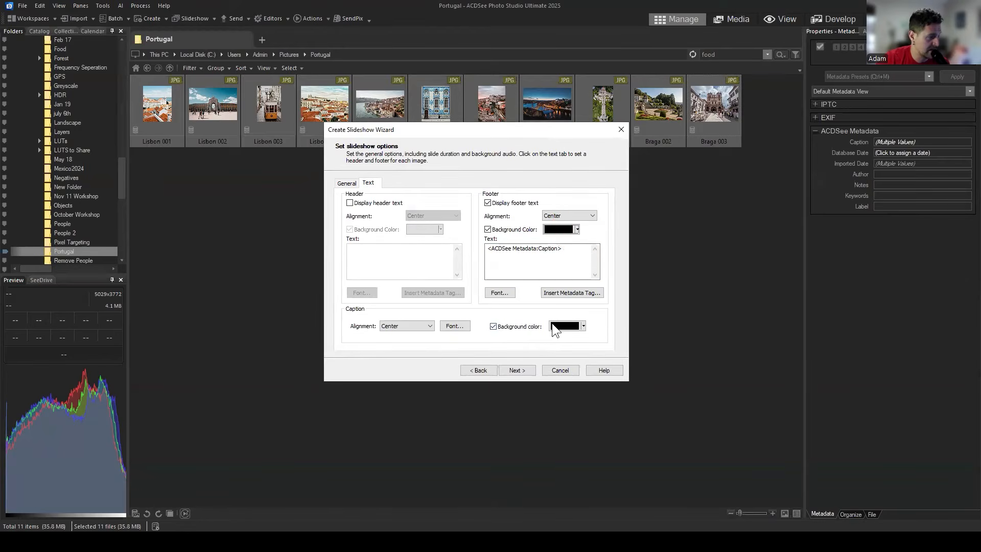
# Set the footer text font to Montserrat in Bold style at size 26.
pyautogui.click(501, 293)
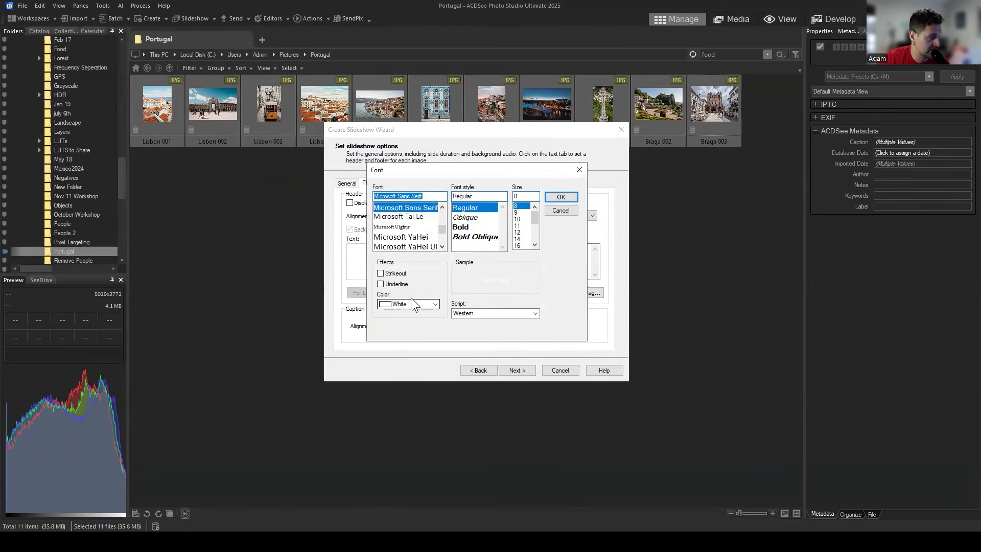
pyautogui.click(518, 233)
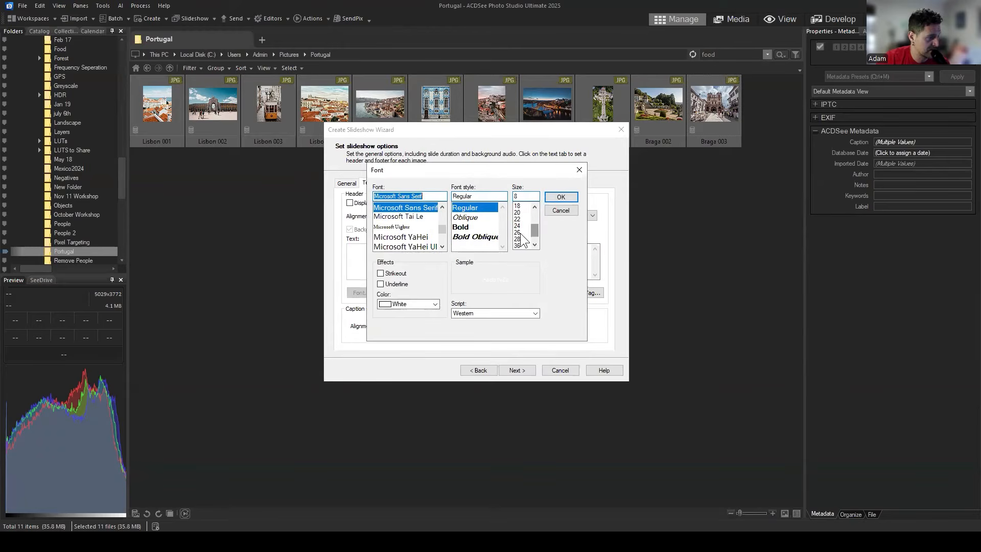
pyautogui.click(465, 226)
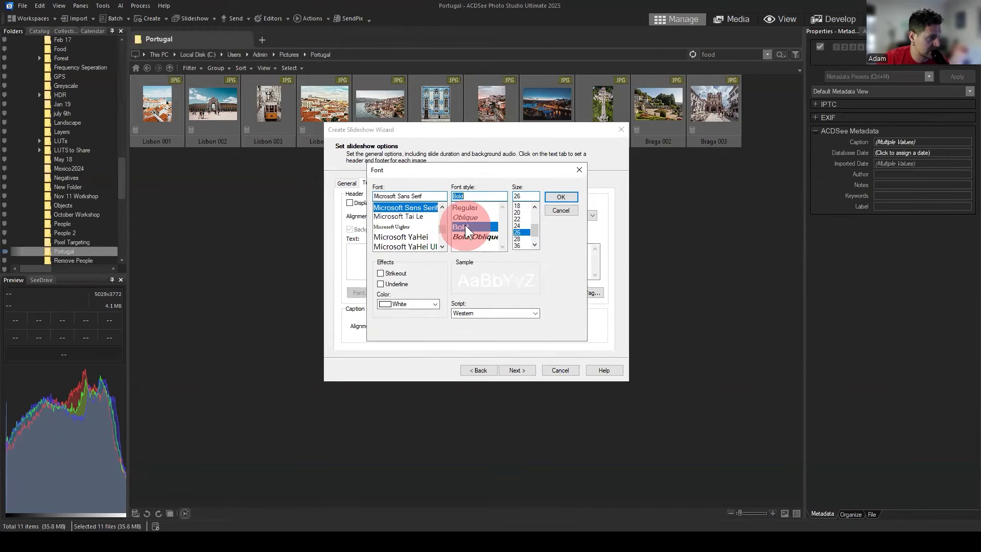
pyautogui.click(443, 230)
pyautogui.moveTo(445, 230); pyautogui.dragTo(445, 229)
pyautogui.click(442, 247)
pyautogui.click(442, 246)
pyautogui.click(442, 245)
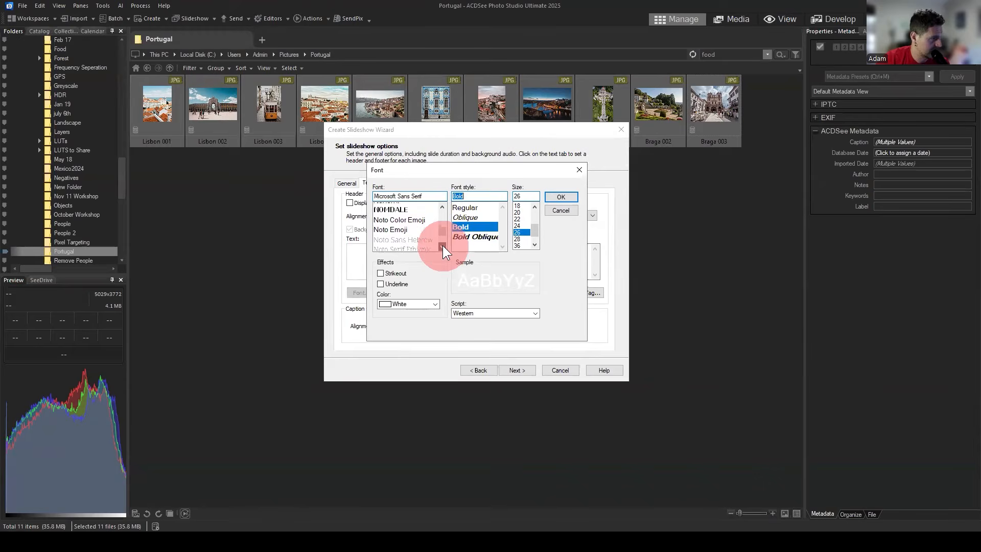
pyautogui.click(442, 246)
pyautogui.click(443, 205)
pyautogui.click(444, 204)
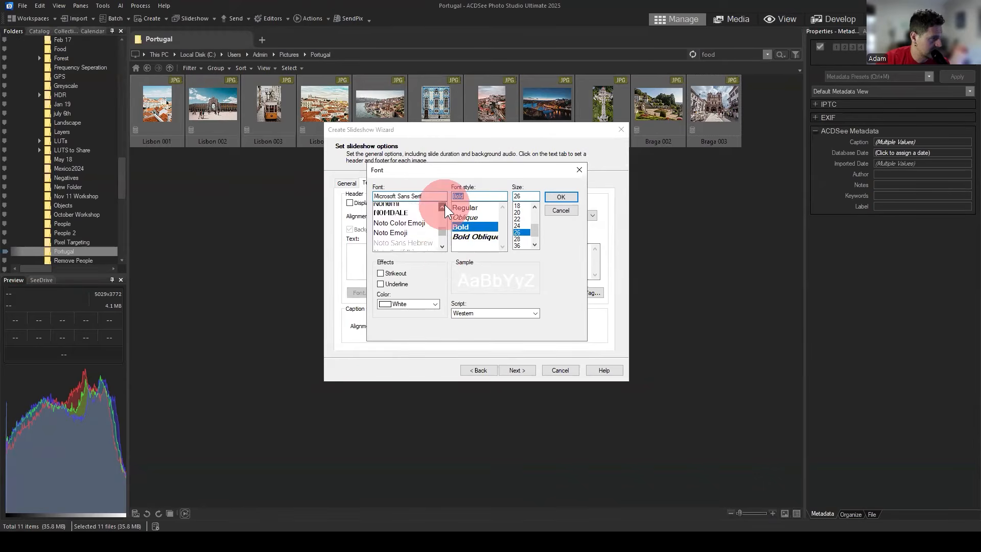
pyautogui.click(444, 204)
pyautogui.click(443, 205)
pyautogui.click(444, 205)
pyautogui.click(444, 204)
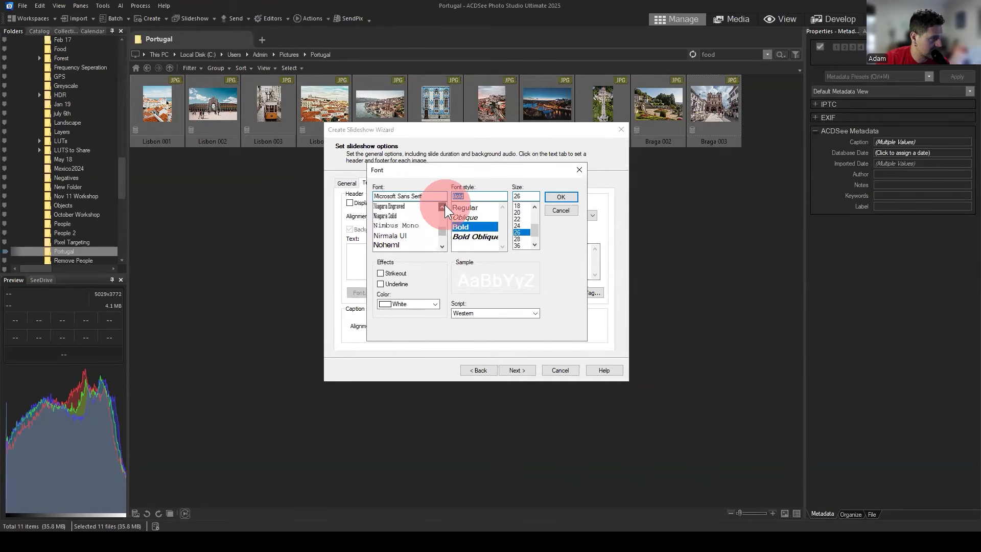
pyautogui.click(444, 205)
pyautogui.click(444, 205)
pyautogui.click(445, 204)
pyautogui.click(445, 204)
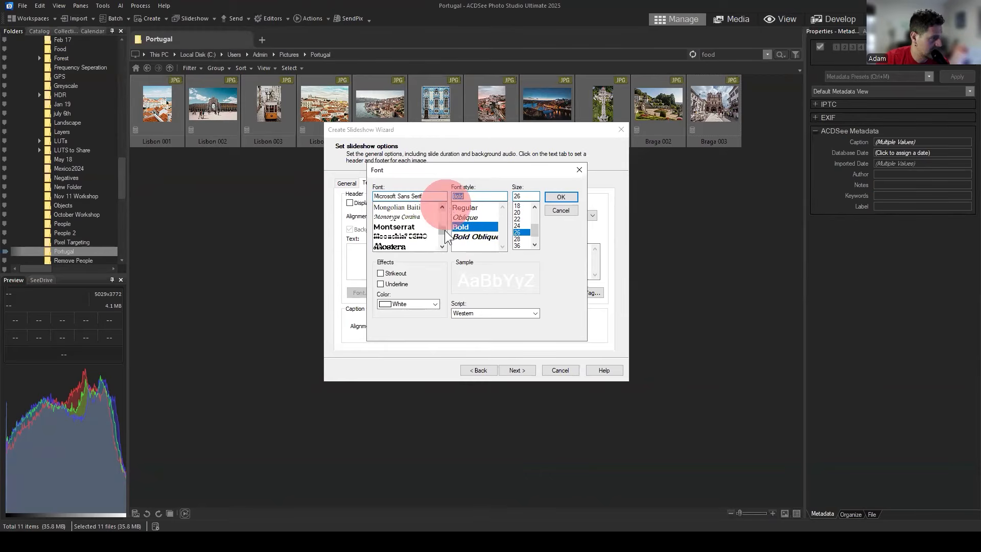
pyautogui.click(411, 227)
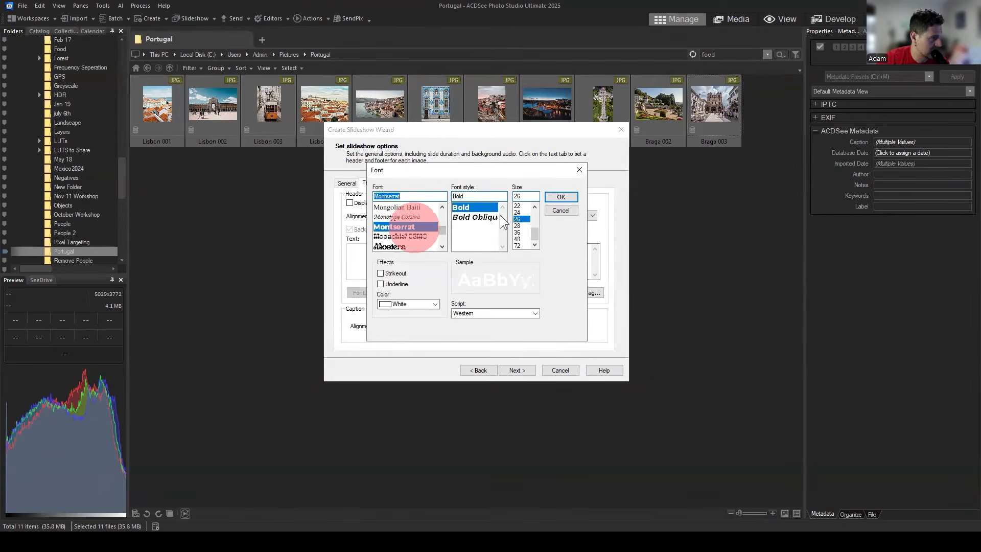
pyautogui.click(561, 197)
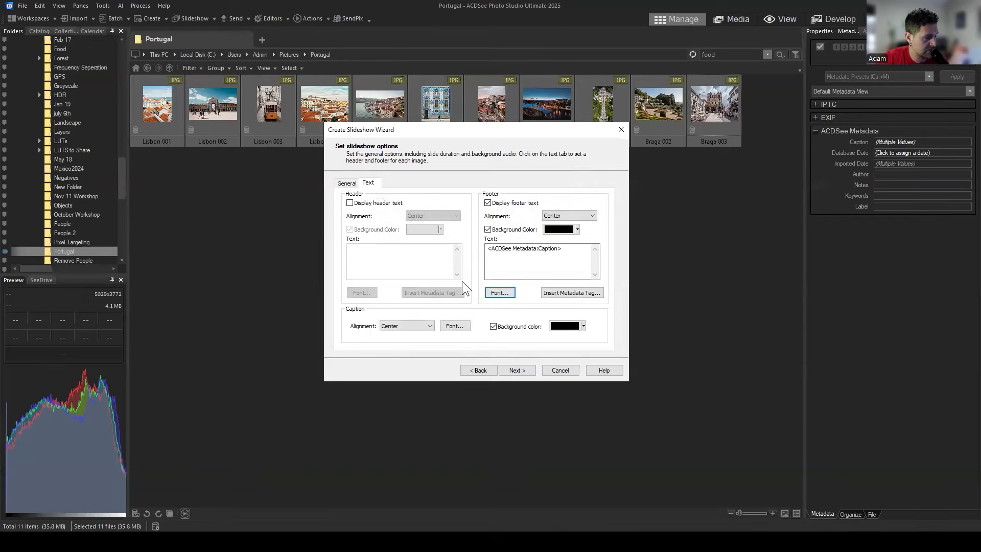
# Set the output file to Slideshow.exe in the Pictures\Portugal folder and build the slideshow.
pyautogui.click(517, 369)
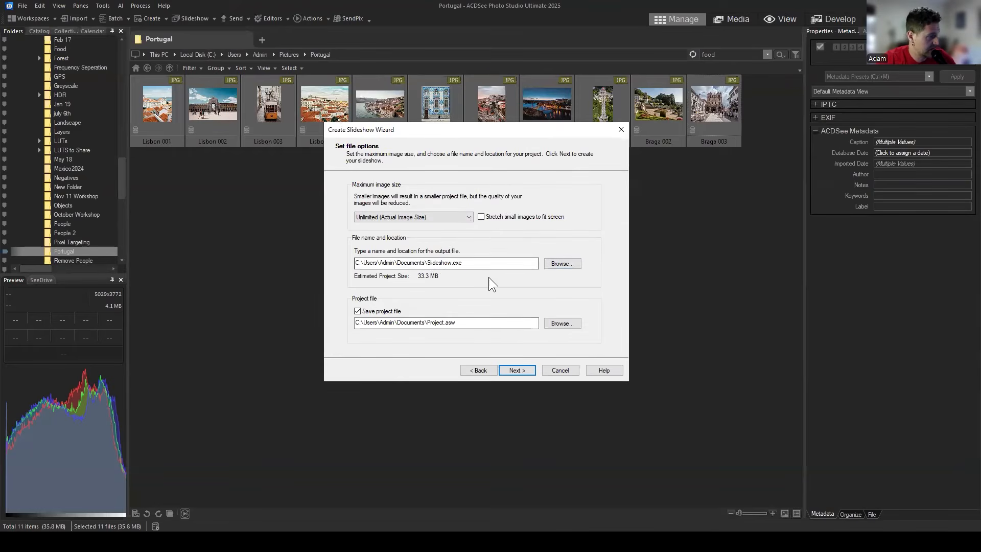
pyautogui.click(566, 264)
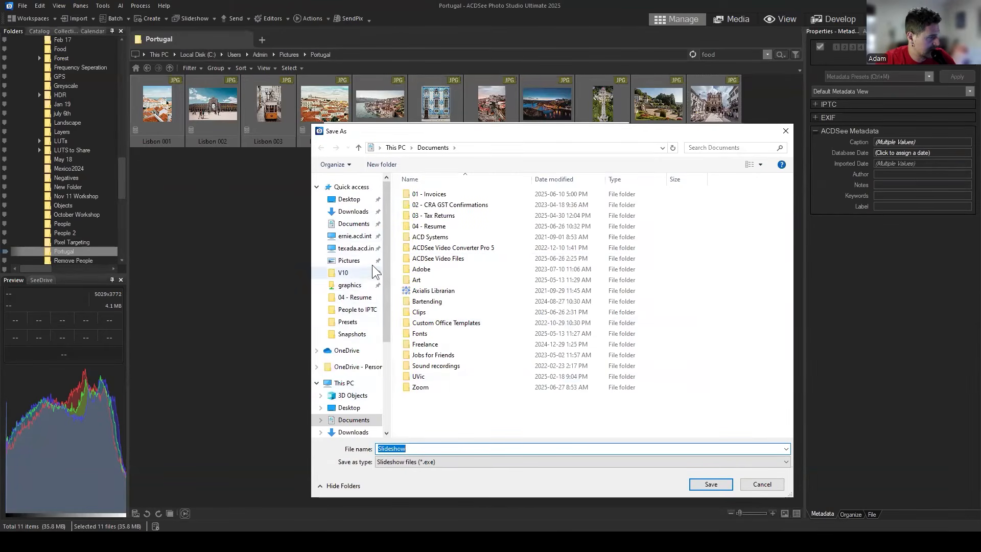
pyautogui.click(359, 262)
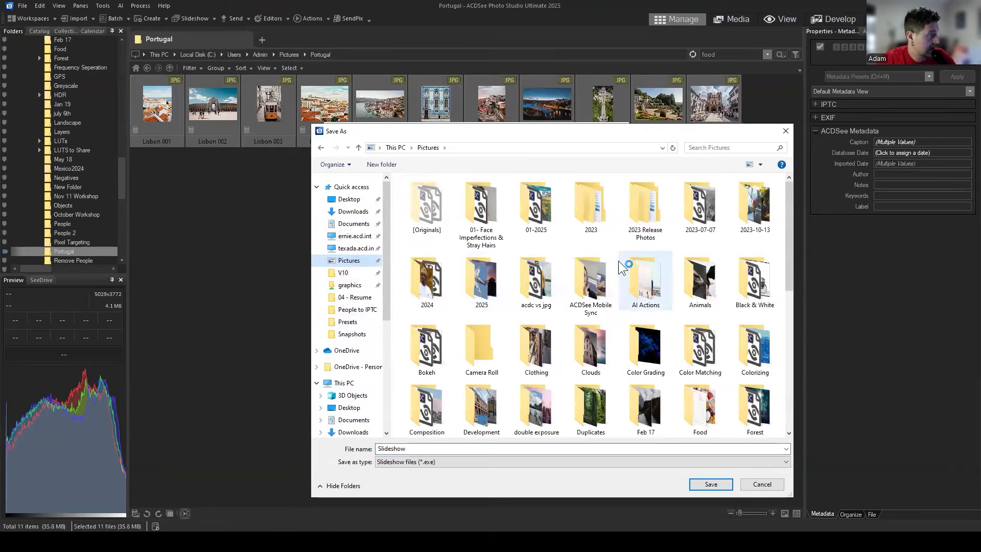
pyautogui.scroll(-5, 589, 262)
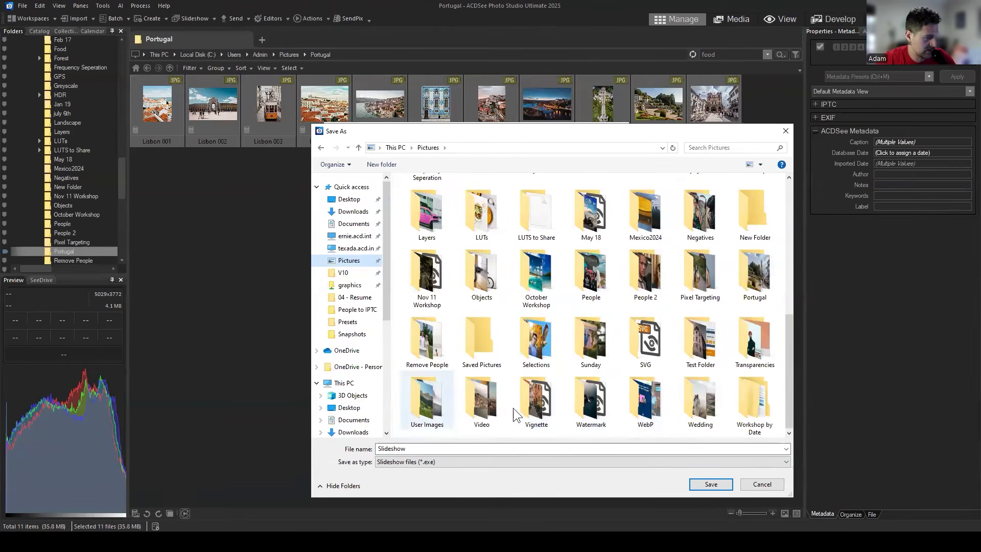
pyautogui.doubleClick(765, 280)
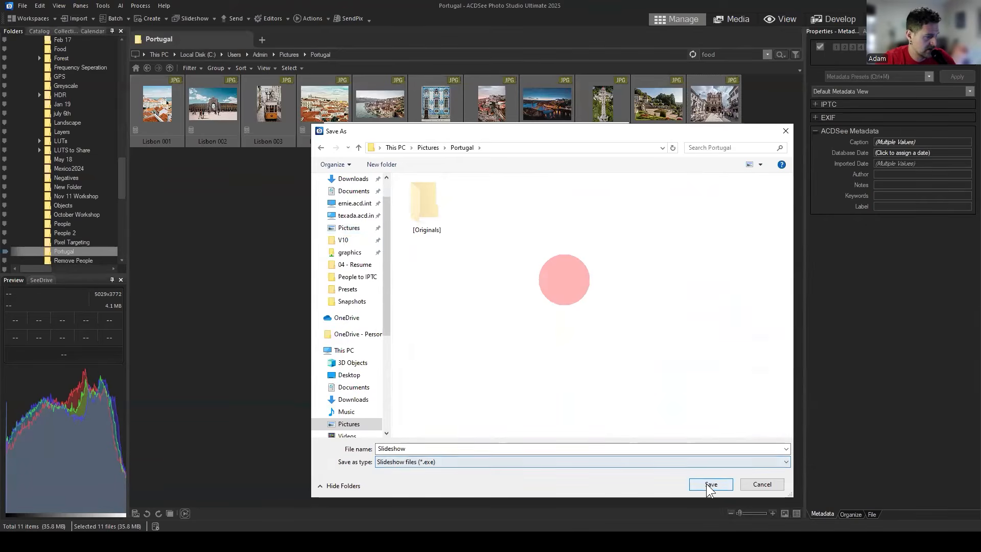
pyautogui.click(706, 483)
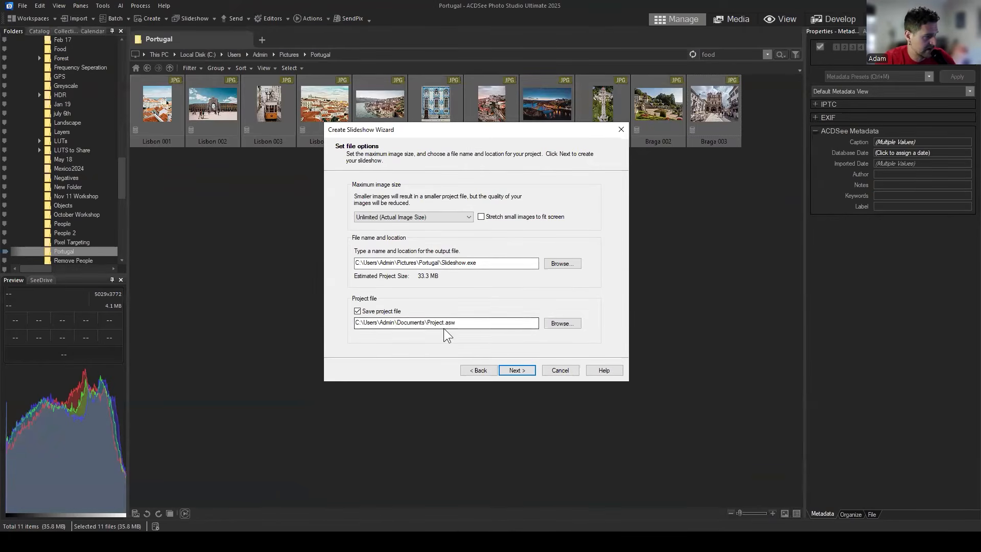
pyautogui.click(511, 370)
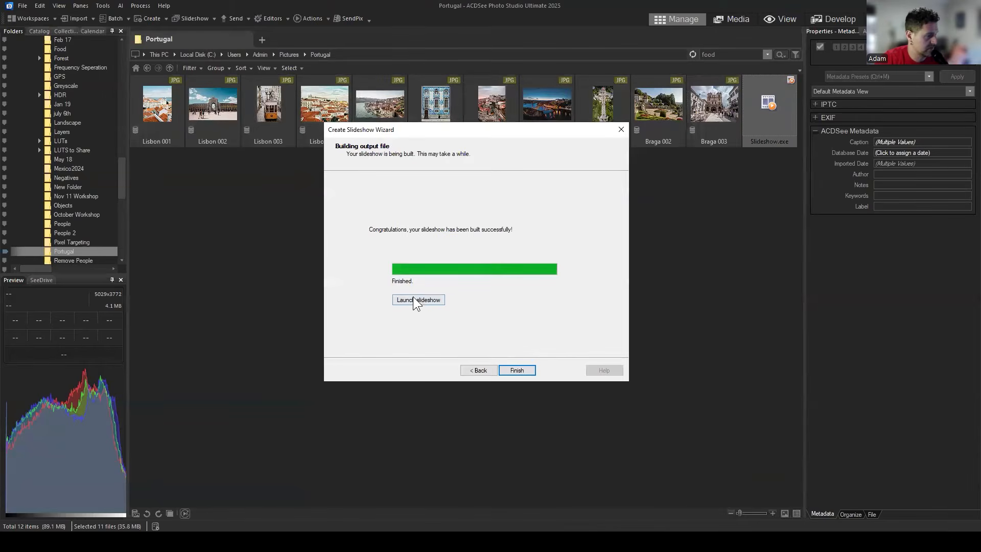
# Launch the finished slideshow to watch it, finish the wizard and clear the file selection.
pyautogui.click(420, 300)
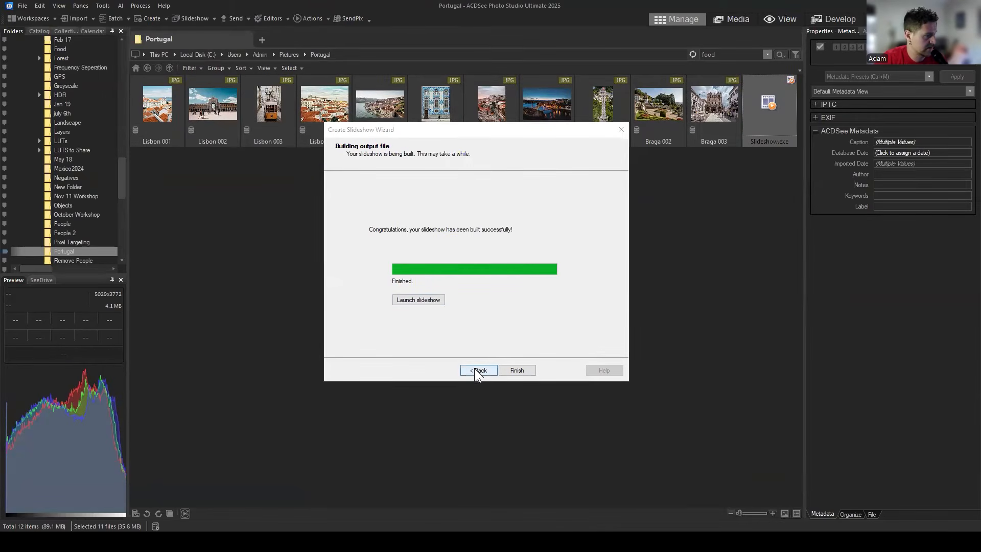
pyautogui.click(510, 371)
pyautogui.click(636, 265)
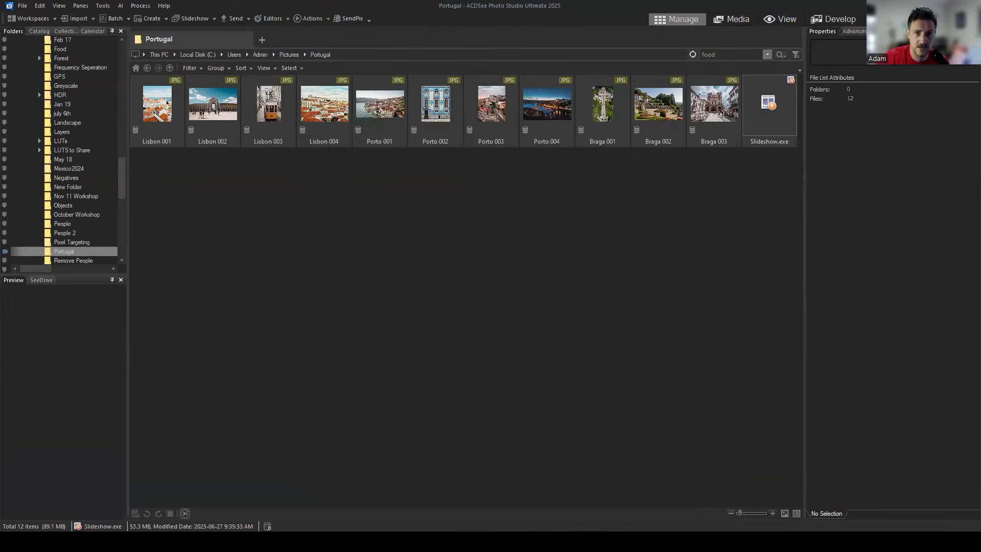
pyautogui.click(658, 213)
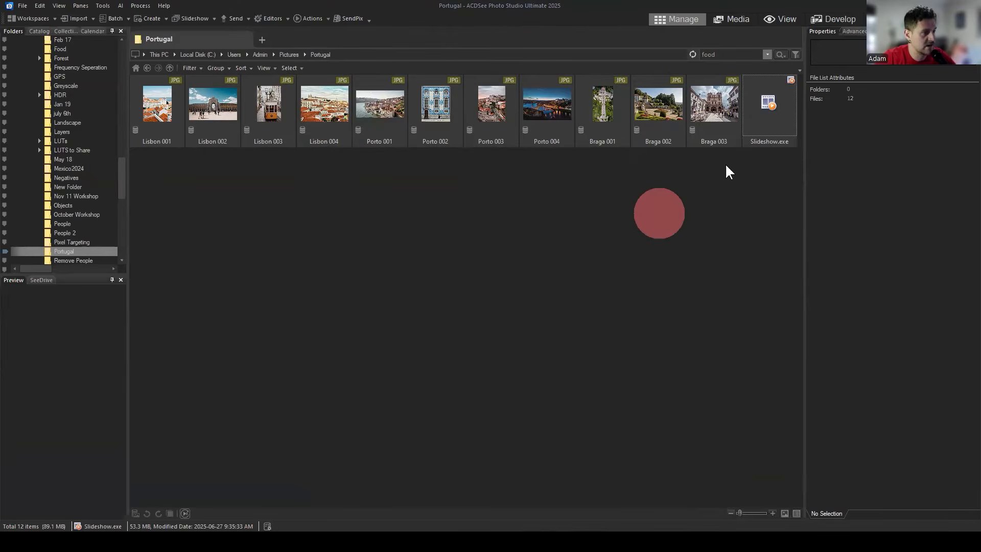
# Select Slideshow.exe in the Portugal folder and look over the file actions available for it.
pyautogui.click(758, 101)
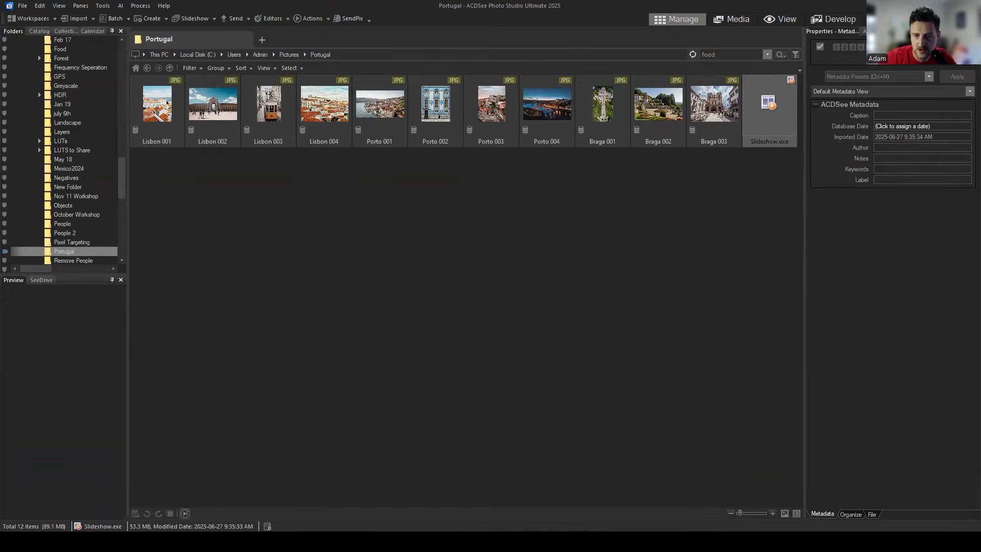
pyautogui.rightClick(765, 109)
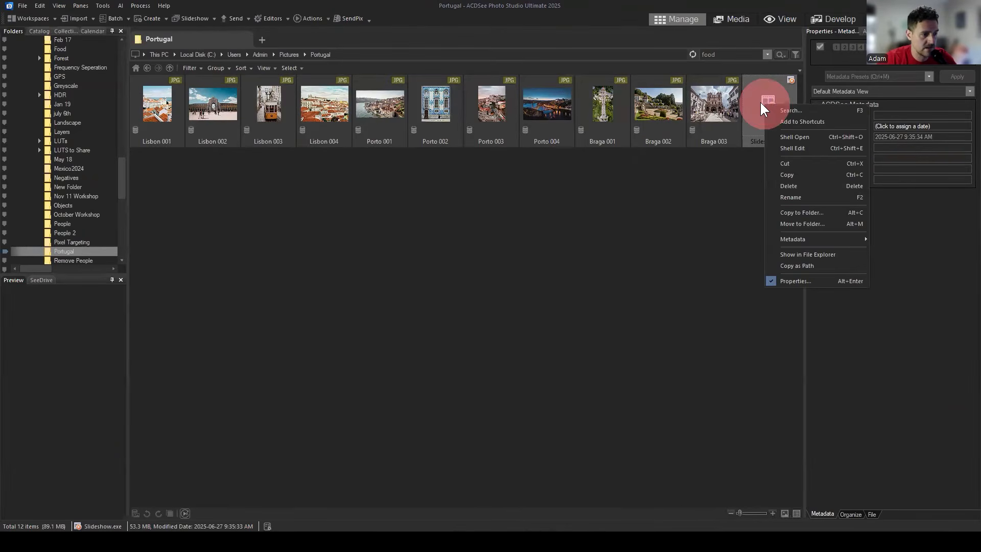
pyautogui.click(751, 100)
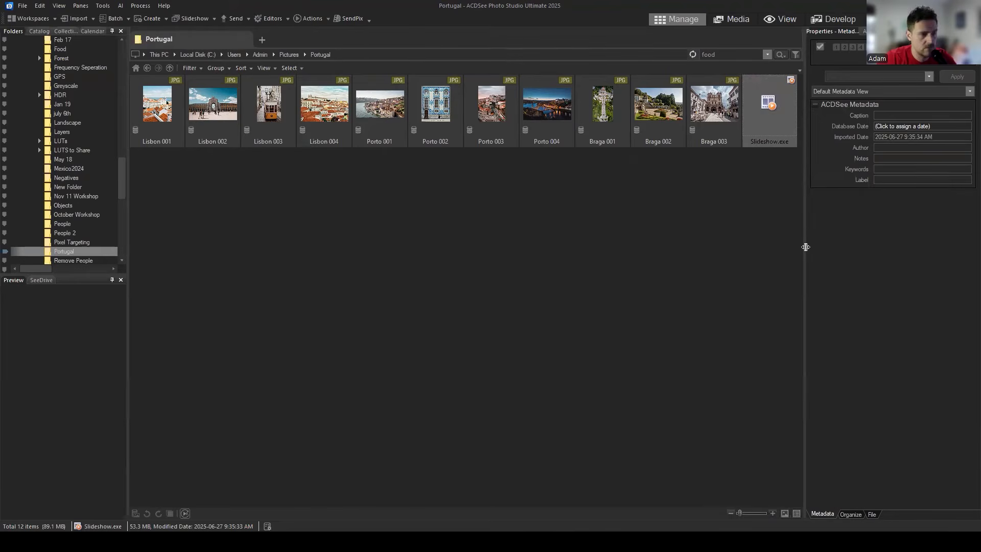
pyautogui.click(745, 197)
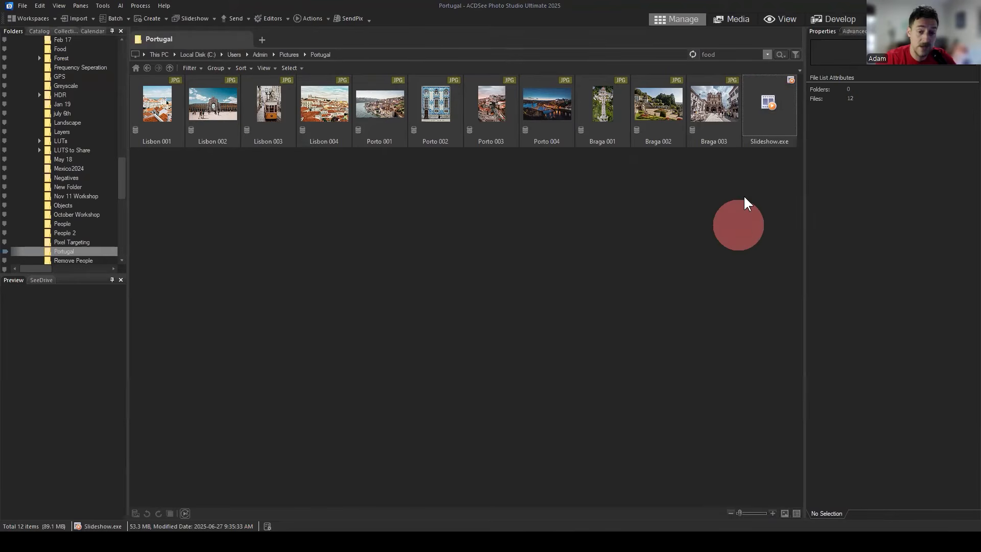
pyautogui.rightClick(761, 97)
pyautogui.click(752, 102)
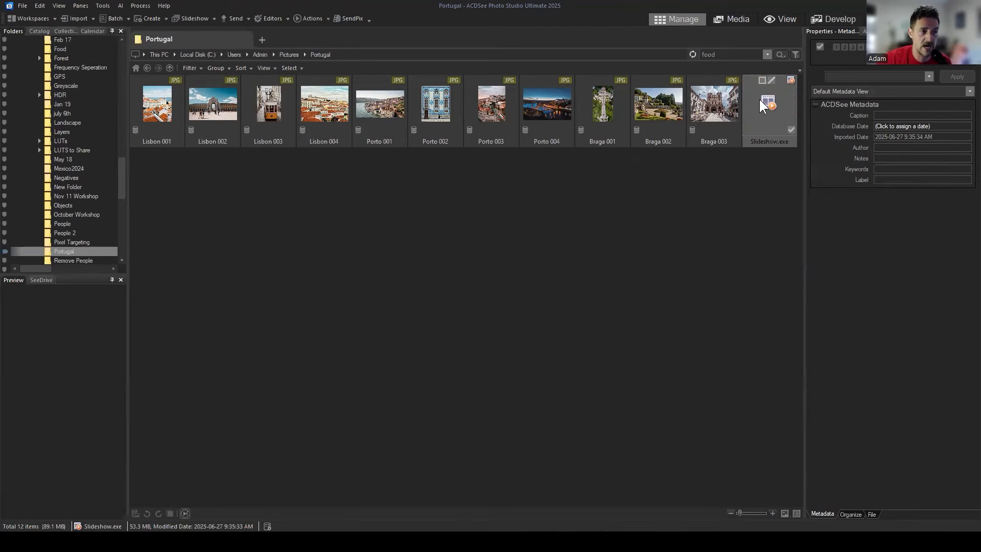
pyautogui.click(761, 101)
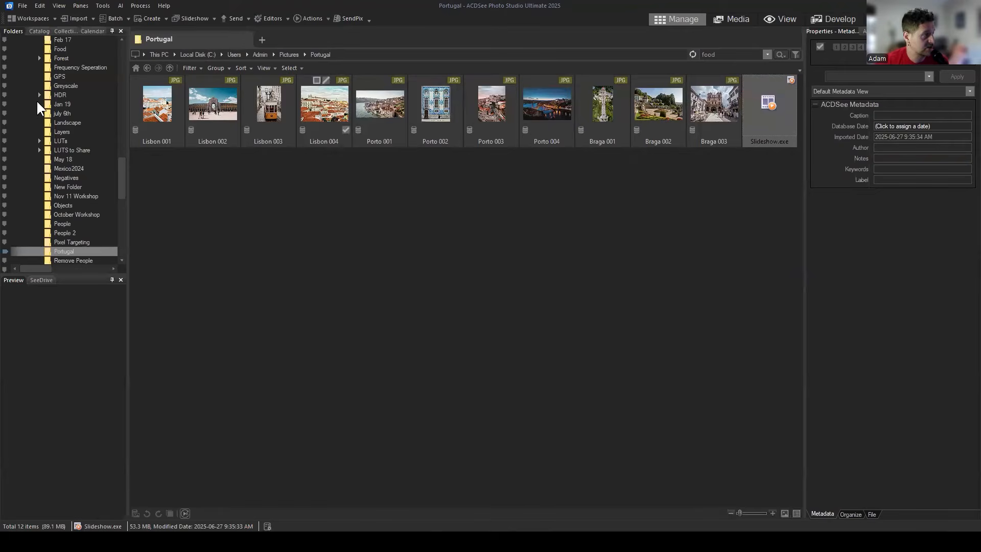
pyautogui.click(142, 18)
pyautogui.click(152, 28)
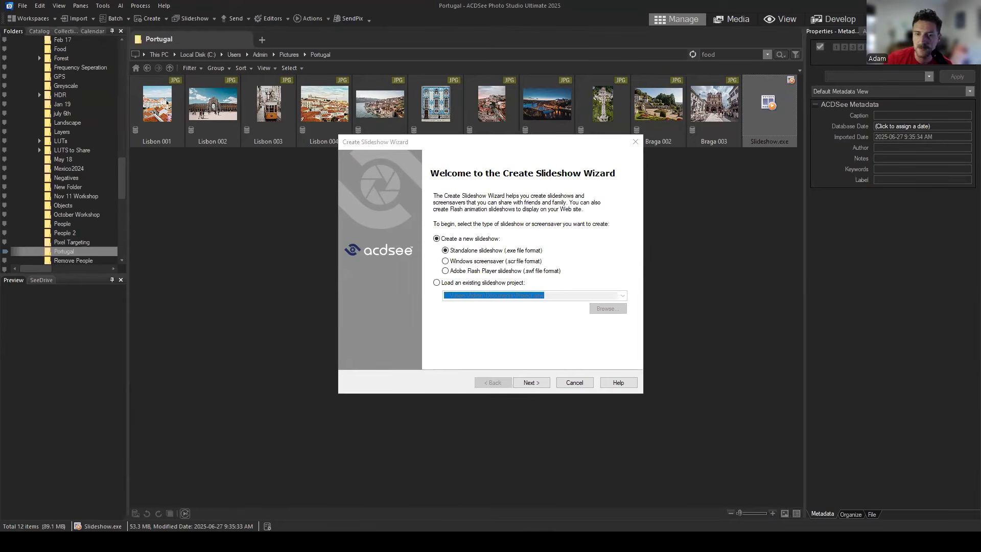
pyautogui.click(517, 342)
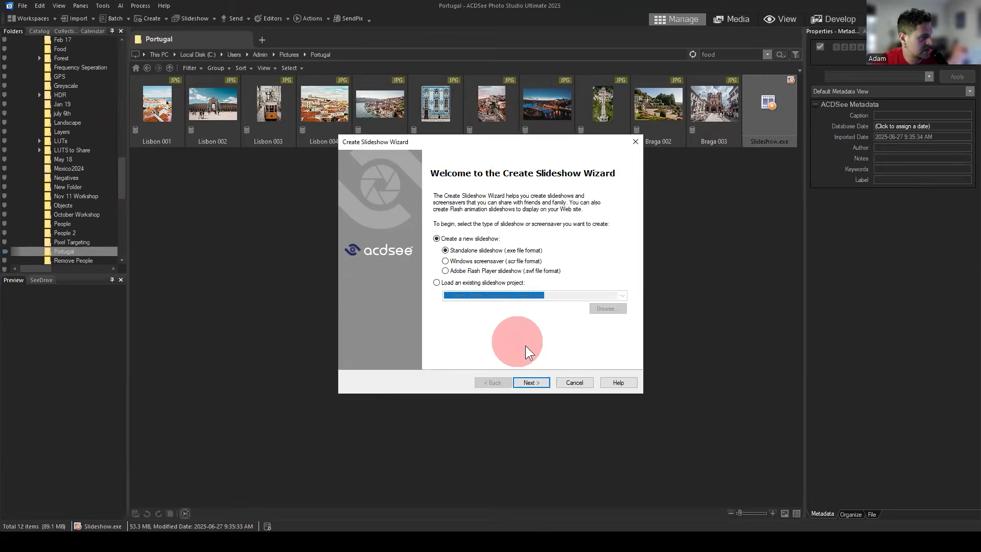
pyautogui.click(531, 383)
pyautogui.click(583, 383)
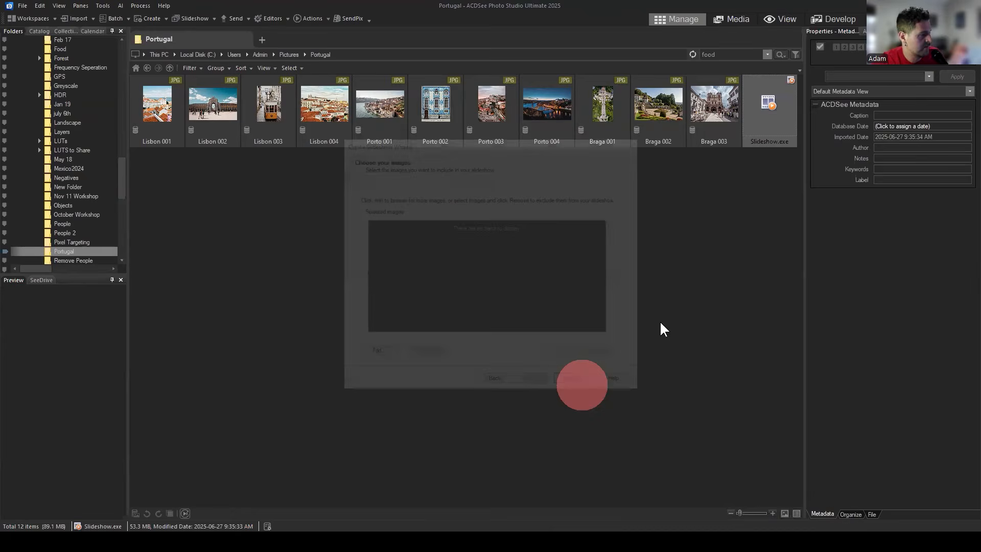
# Select all the Lisbon, Porto and Braga photos and start a new standalone slideshow (.exe) with them.
pyautogui.moveTo(716, 174); pyautogui.dragTo(142, 104)
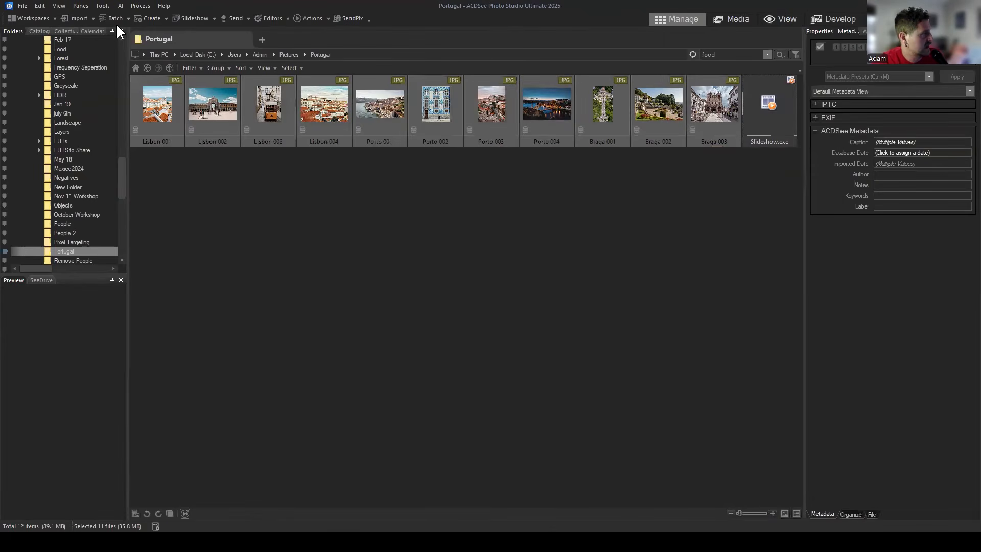
pyautogui.click(151, 20)
pyautogui.click(152, 28)
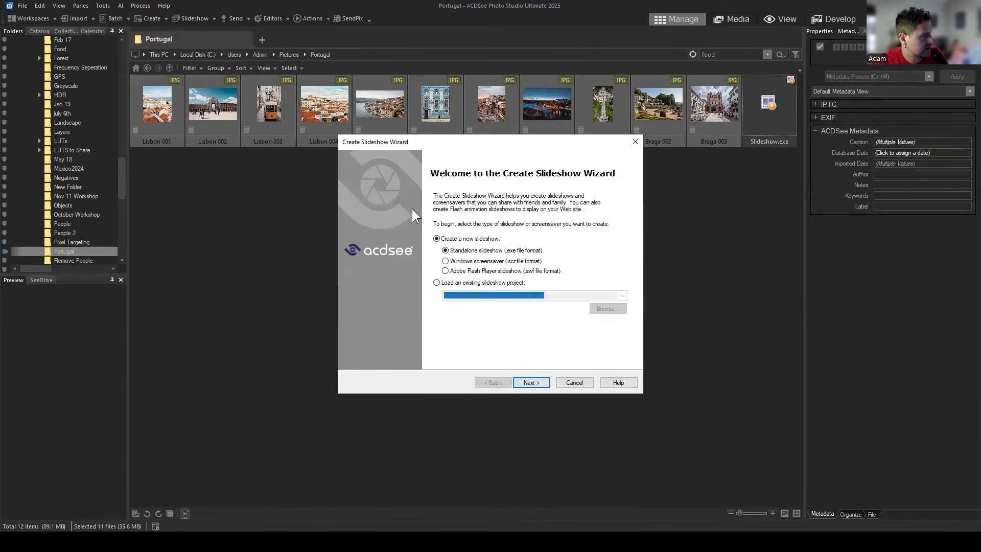
pyautogui.click(530, 382)
# Examine the slideshow's selected images list and the dialog for adding more images, without adding any.
pyautogui.click(607, 258)
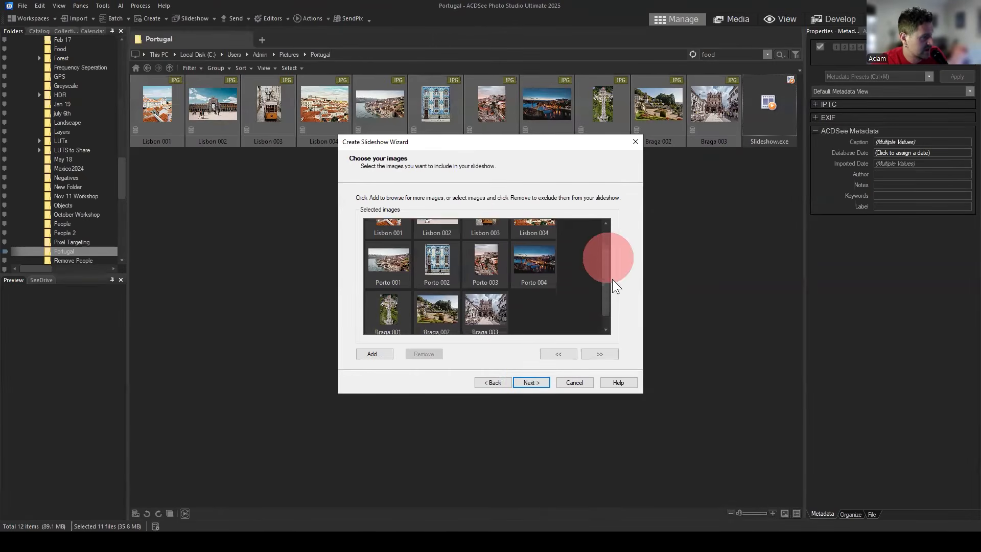
pyautogui.moveTo(486, 250); pyautogui.dragTo(492, 298)
pyautogui.moveTo(456, 237); pyautogui.dragTo(456, 238)
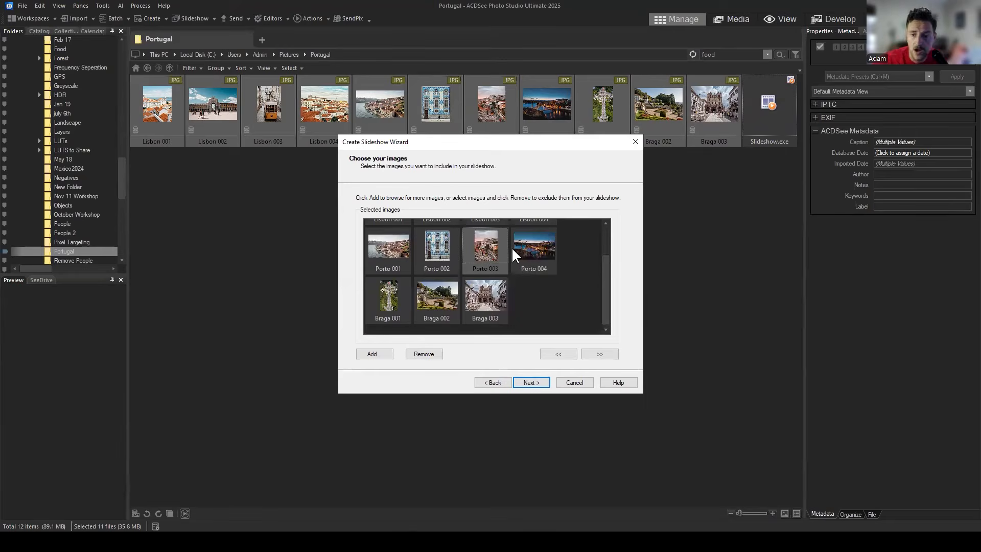
pyautogui.scroll(1, 534, 284)
pyautogui.scroll(-1, 513, 261)
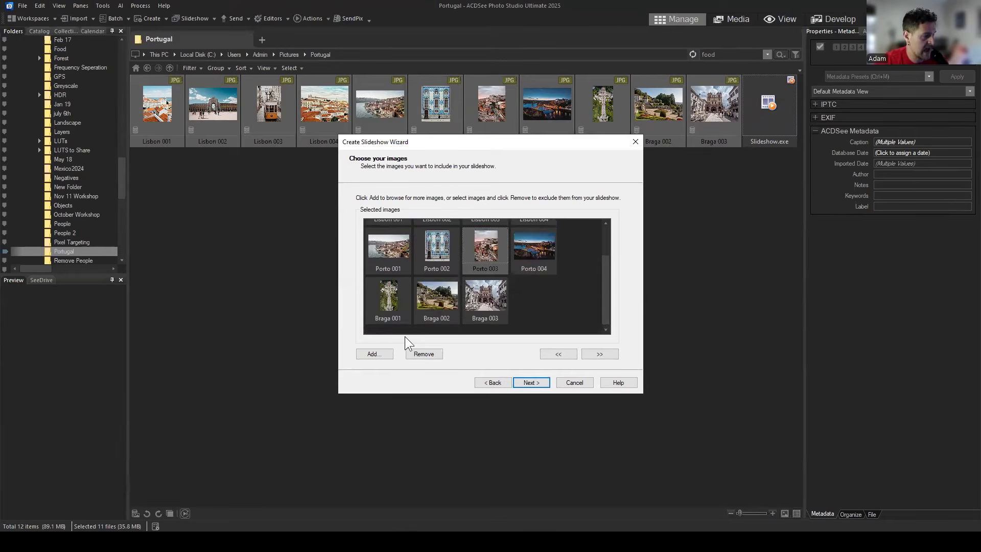
pyautogui.scroll(1, 529, 286)
pyautogui.scroll(-1, 544, 262)
pyautogui.click(374, 354)
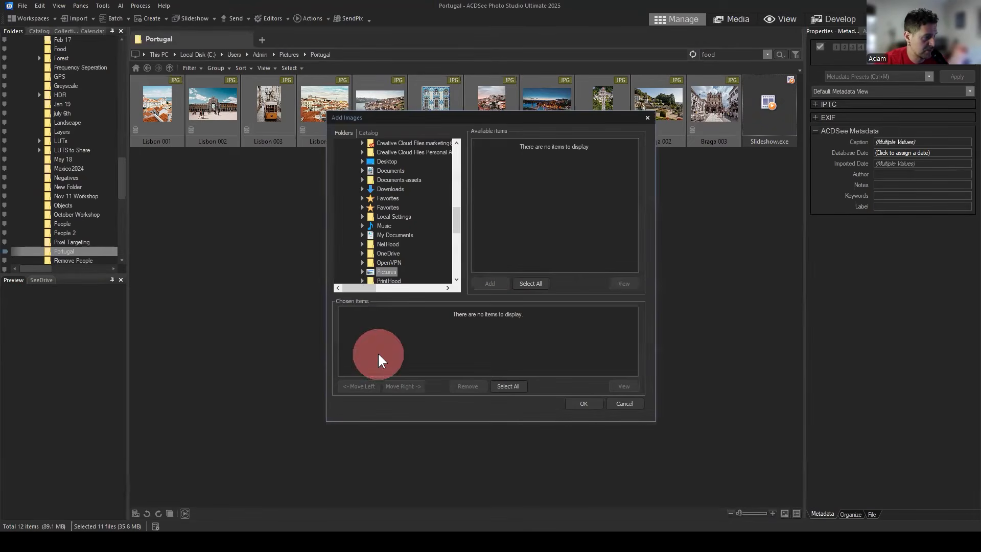
pyautogui.click(624, 403)
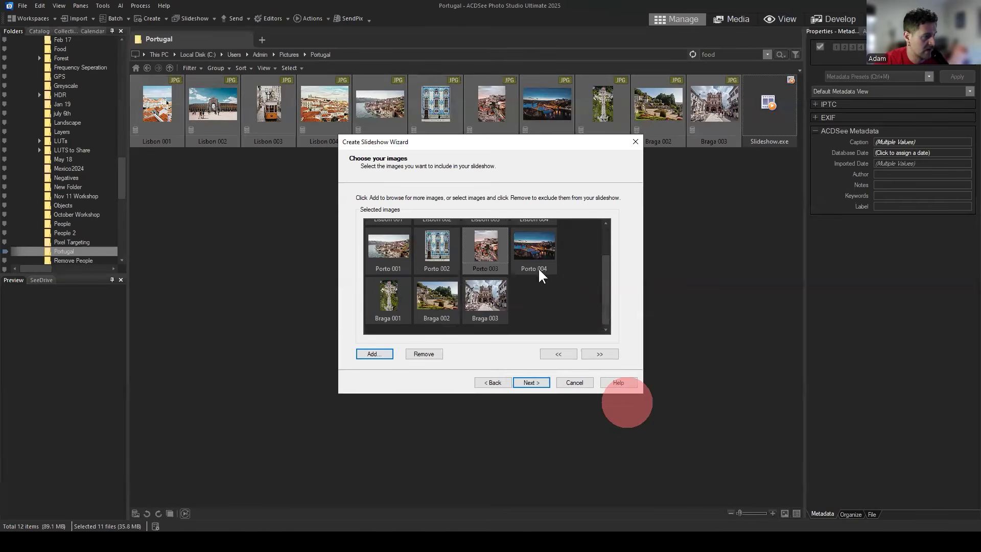
pyautogui.moveTo(606, 284)
pyautogui.mouseDown()
pyautogui.moveTo(604, 260)
pyautogui.moveTo(593, 289)
pyautogui.mouseUp()
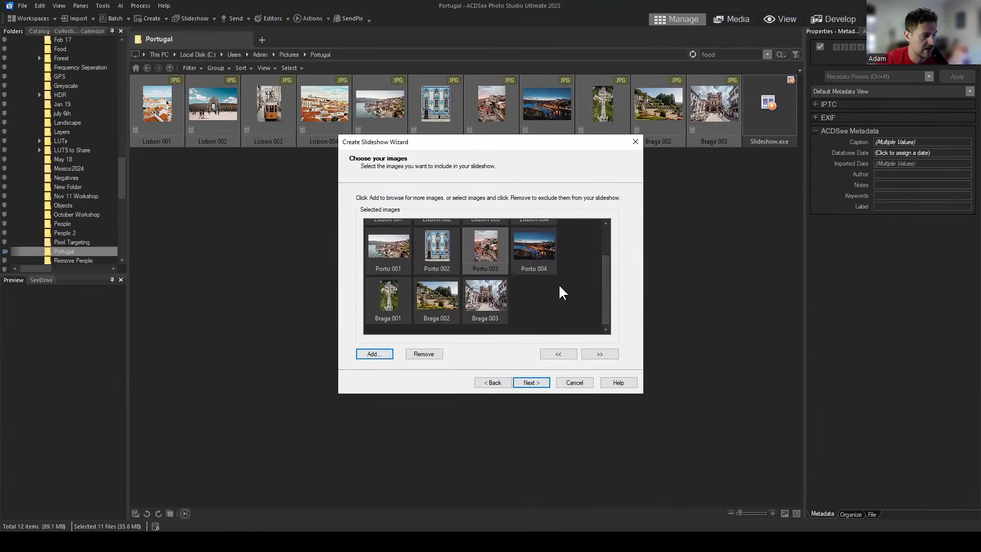
# Review the images included in the slideshow, from Lisbon 001 through Braga 003.
pyautogui.scroll(1, 559, 283)
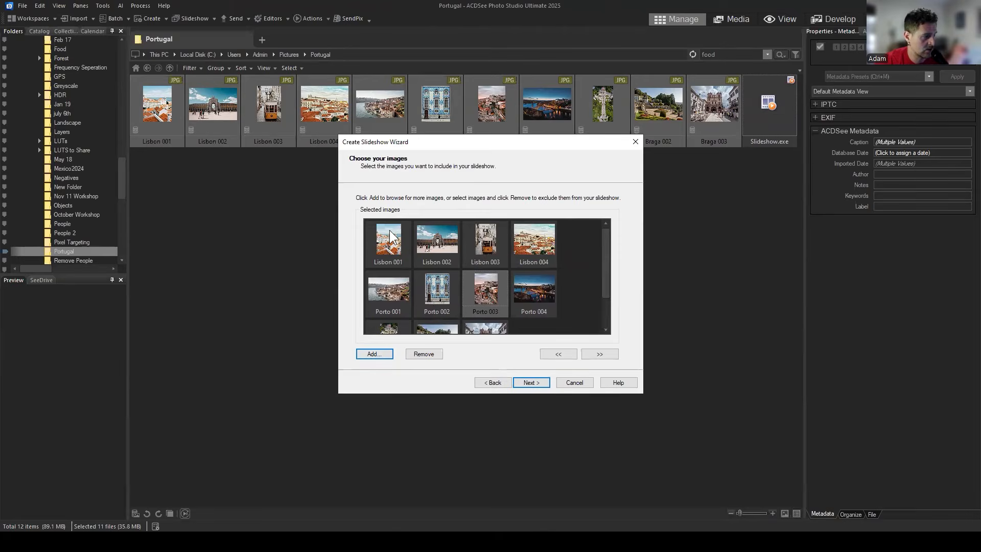
pyautogui.scroll(-1, 531, 326)
pyautogui.scroll(1, 506, 311)
pyautogui.scroll(-1, 546, 289)
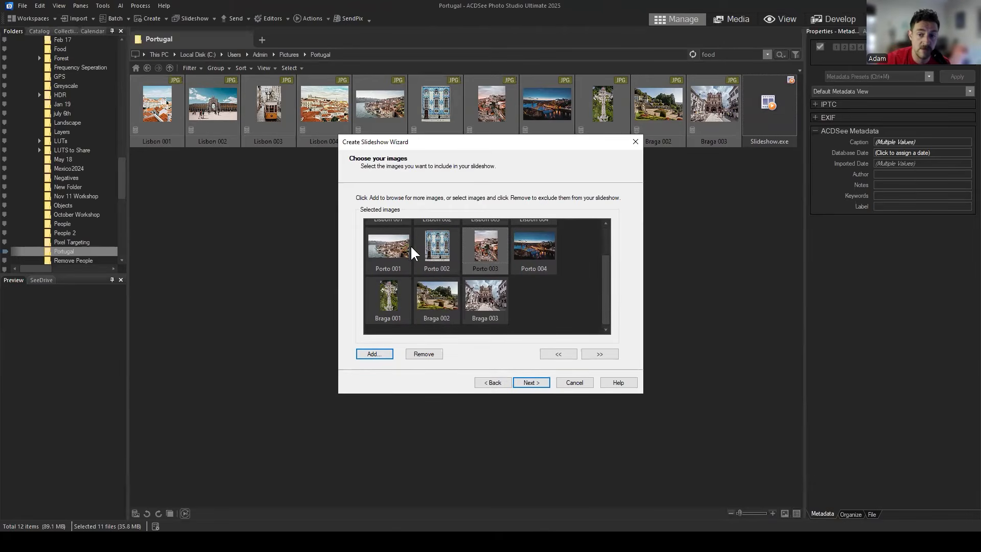
pyautogui.moveTo(477, 262); pyautogui.dragTo(477, 245)
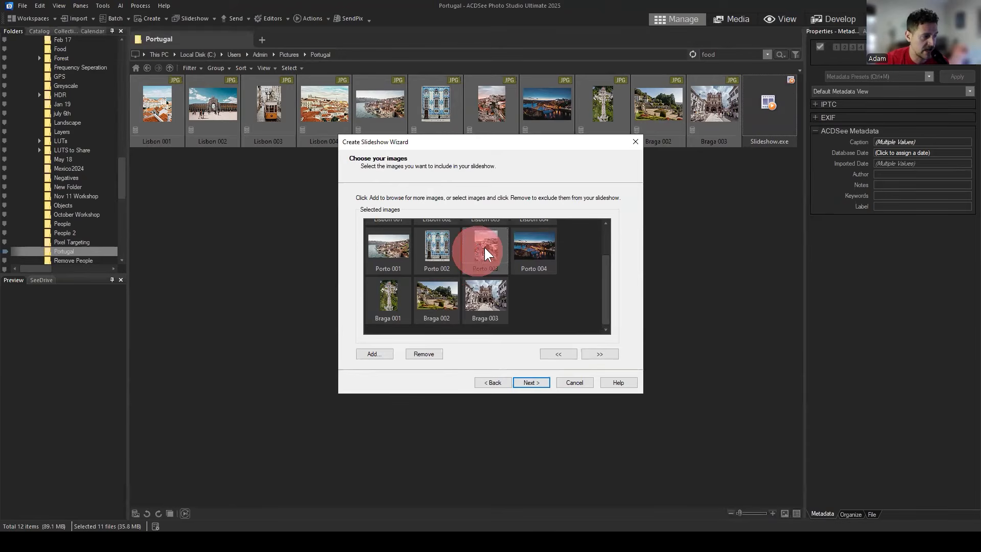
pyautogui.scroll(1, 545, 268)
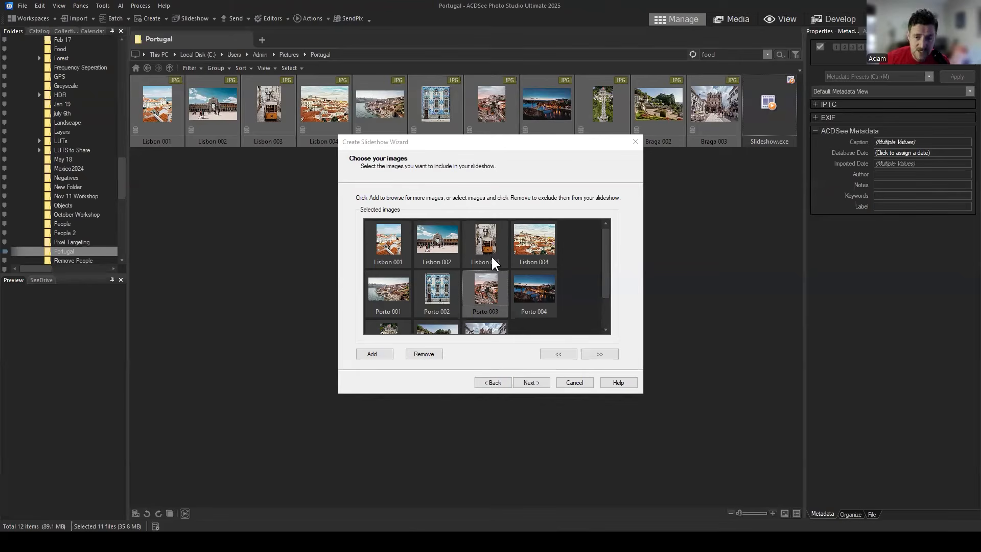
# Proceed to the file-specific options and view the transition choices for Lisbon 001, leaving them without applying any.
pyautogui.click(532, 382)
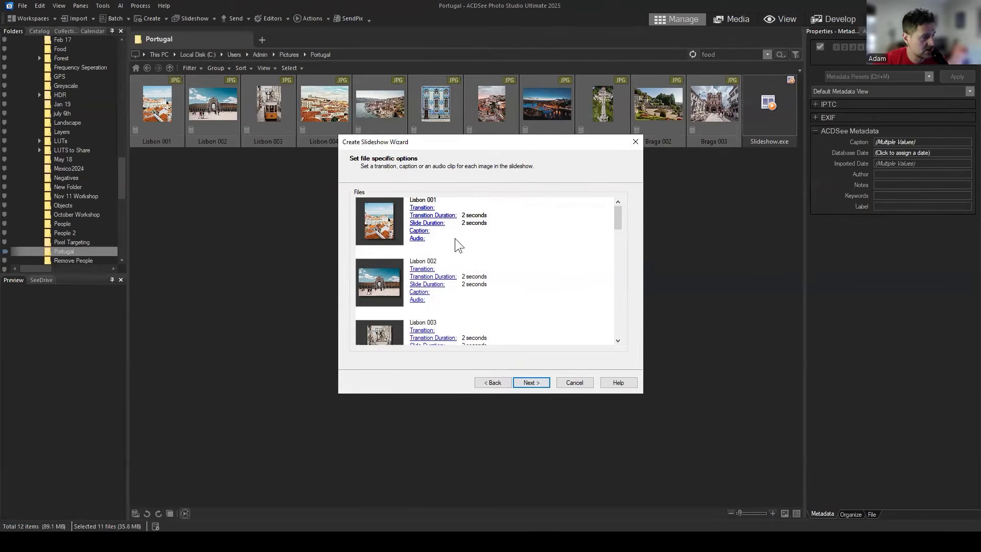
pyautogui.scroll(-3, 430, 253)
pyautogui.scroll(3, 430, 252)
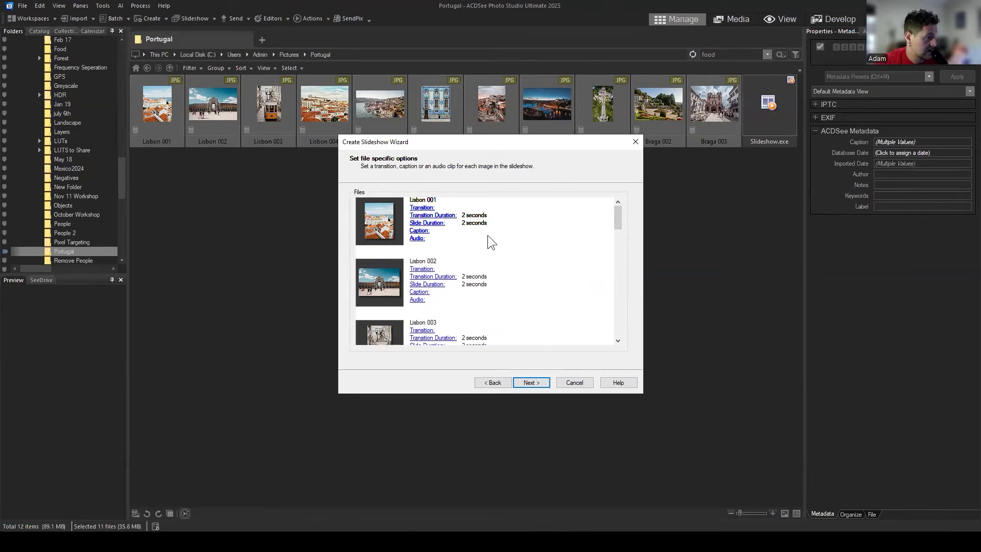
pyautogui.click(422, 207)
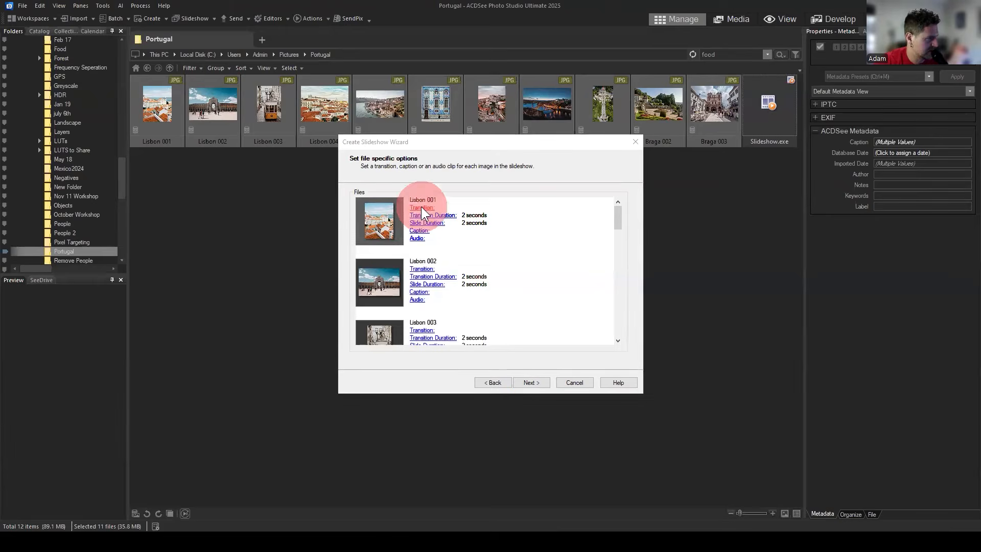
pyautogui.click(558, 331)
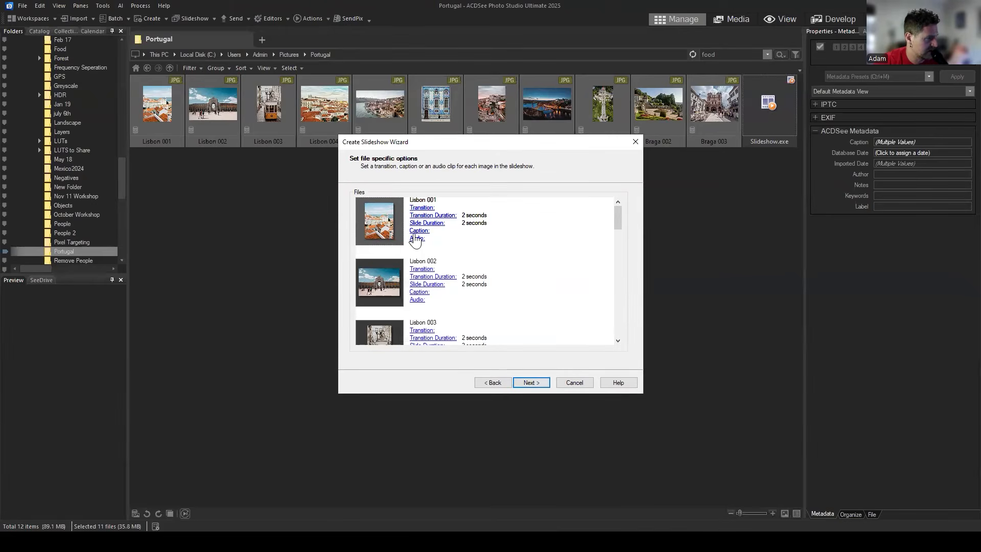
# Check the general slideshow options and the output file options, and return to the file-specific options.
pyautogui.click(533, 384)
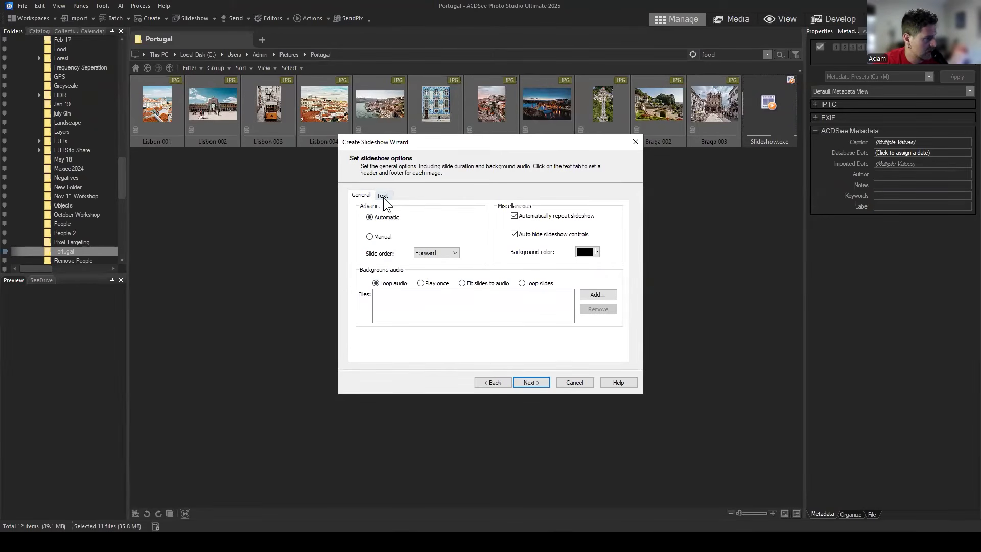
pyautogui.click(529, 378)
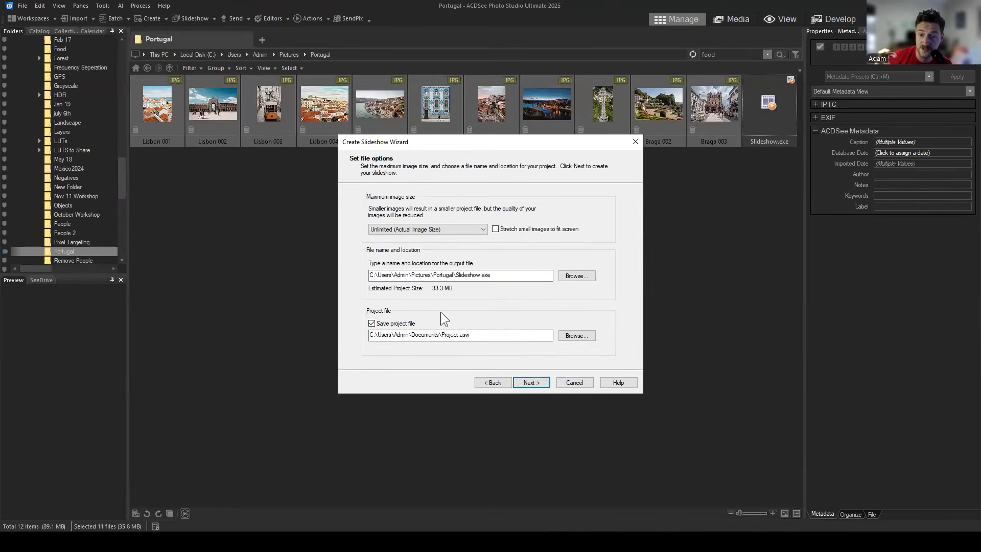
pyautogui.click(494, 381)
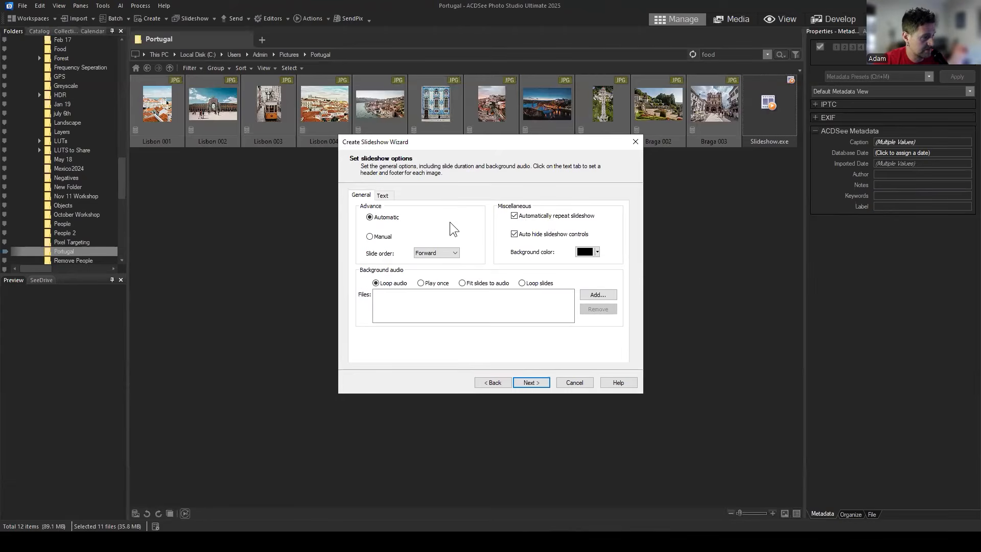
pyautogui.click(494, 382)
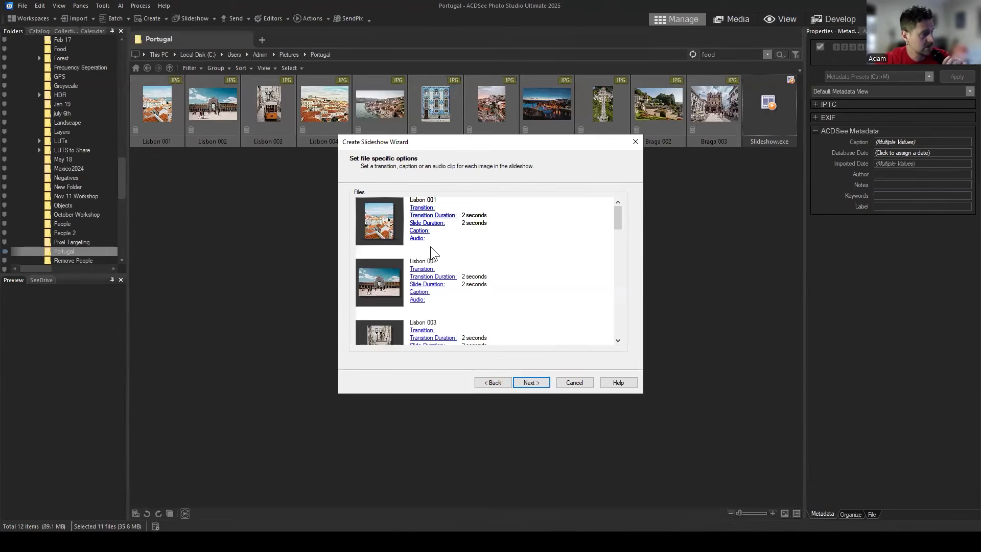
# Check the audio option for the Braga 002 image, close it without adding a clip, and return to Lisbon 001.
pyautogui.scroll(-3, 465, 245)
pyautogui.scroll(-6, 467, 244)
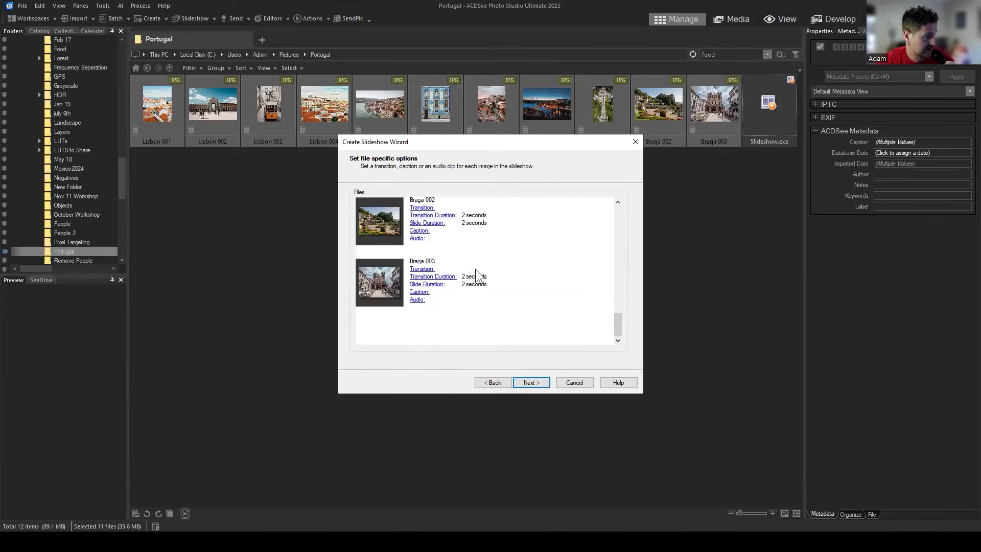
pyautogui.click(417, 239)
pyautogui.click(560, 299)
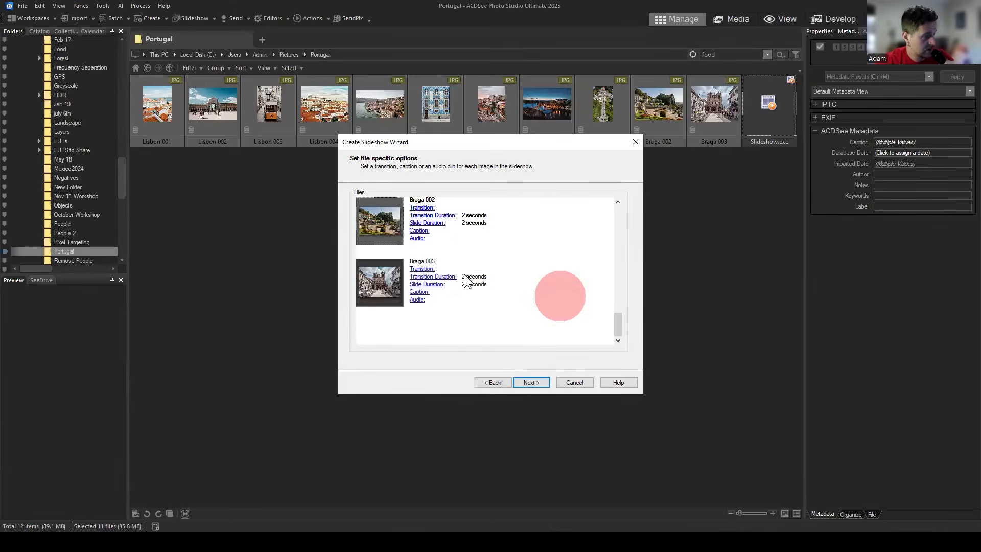
pyautogui.scroll(1, 428, 304)
pyautogui.scroll(8, 522, 245)
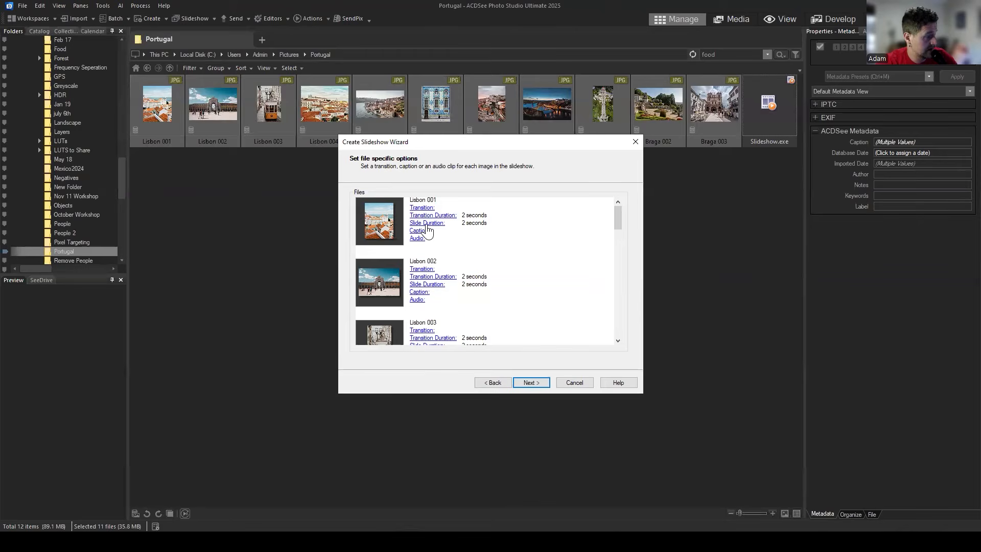
# Reopen the list of available transitions for Lisbon 001 and close it without choosing one.
pyautogui.click(420, 208)
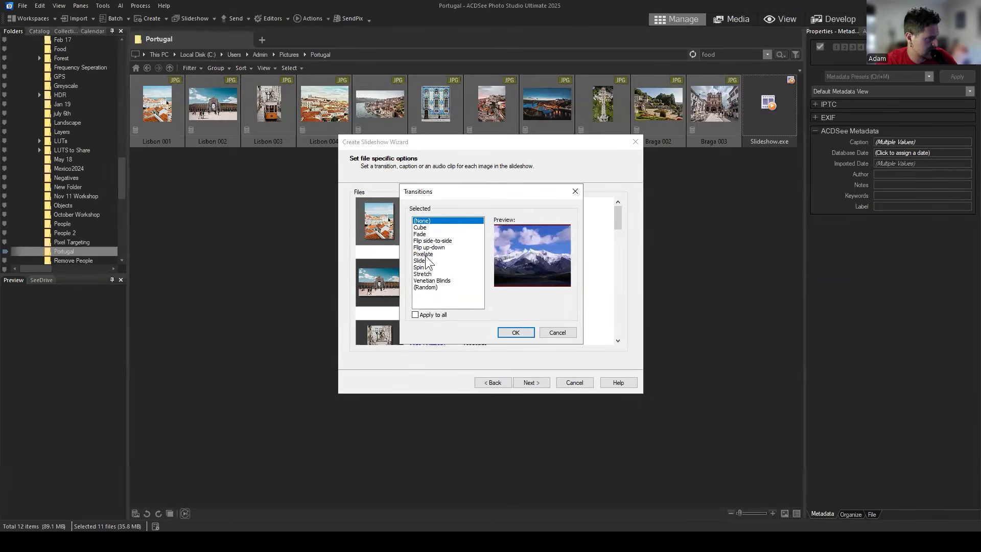
pyautogui.click(524, 331)
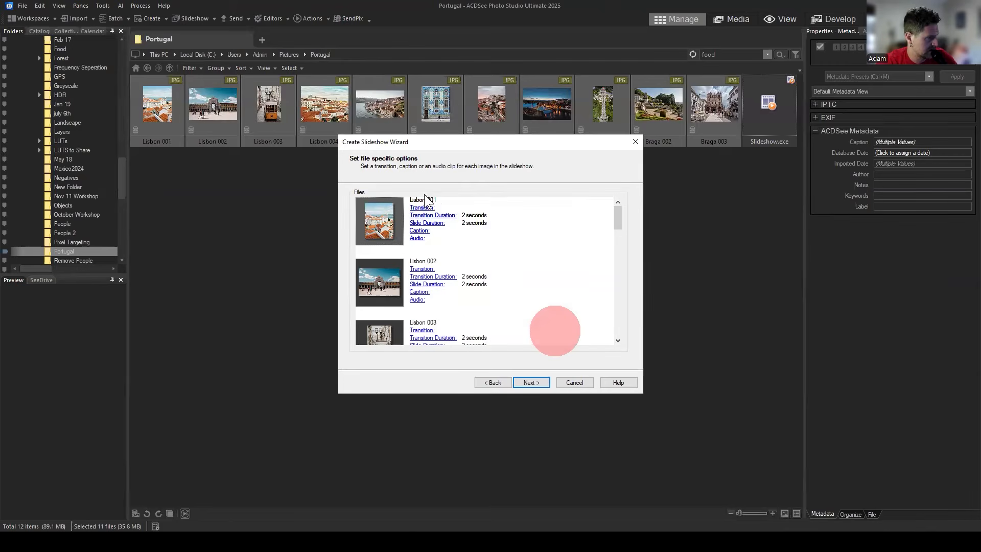
pyautogui.scroll(-3, 529, 234)
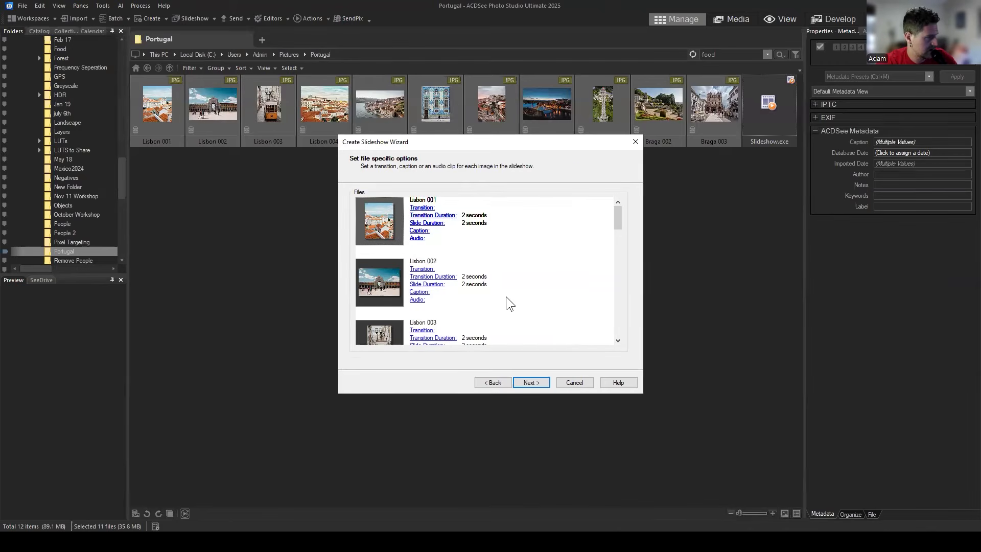
# Check the slide order setting in the general slideshow options and cancel the Create Slideshow Wizard.
pyautogui.click(529, 383)
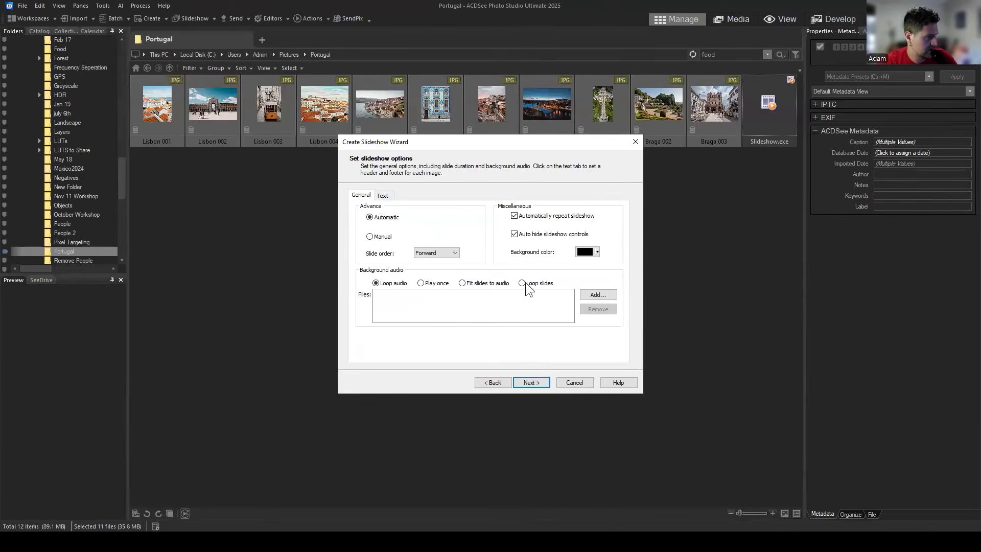
pyautogui.click(451, 252)
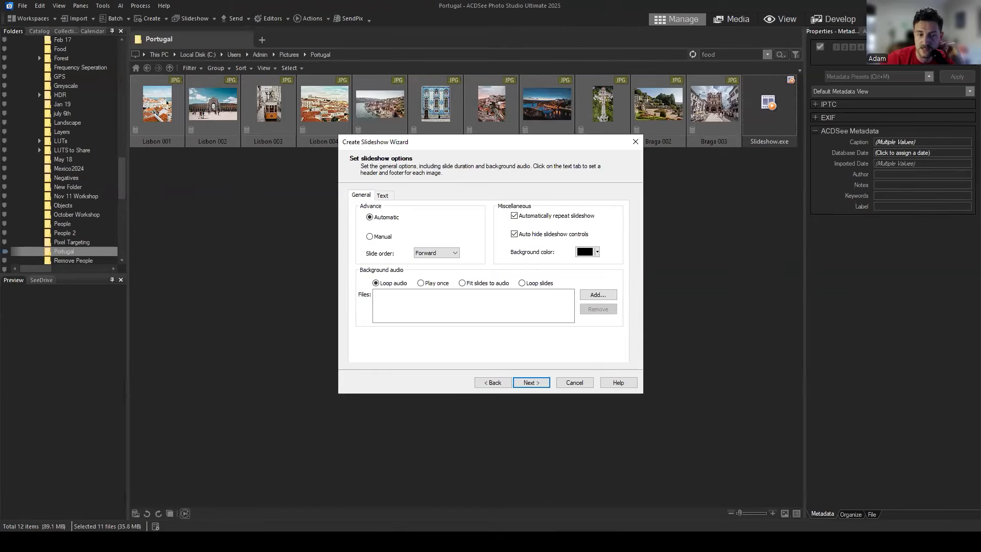
pyautogui.click(574, 380)
# Select the Slideshow.exe file in the Portugal folder.
pyautogui.click(768, 102)
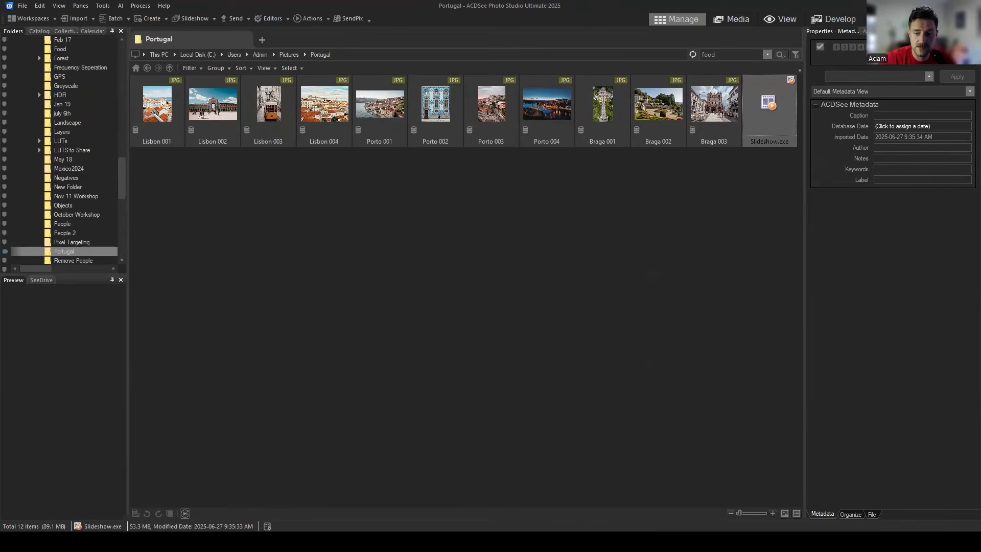
pyautogui.click(566, 274)
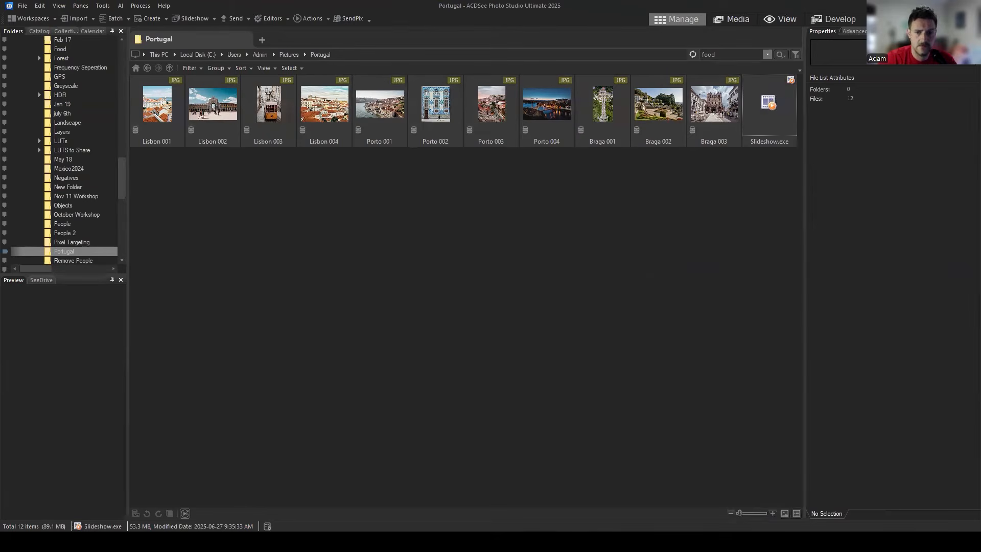
pyautogui.click(771, 102)
pyautogui.click(741, 226)
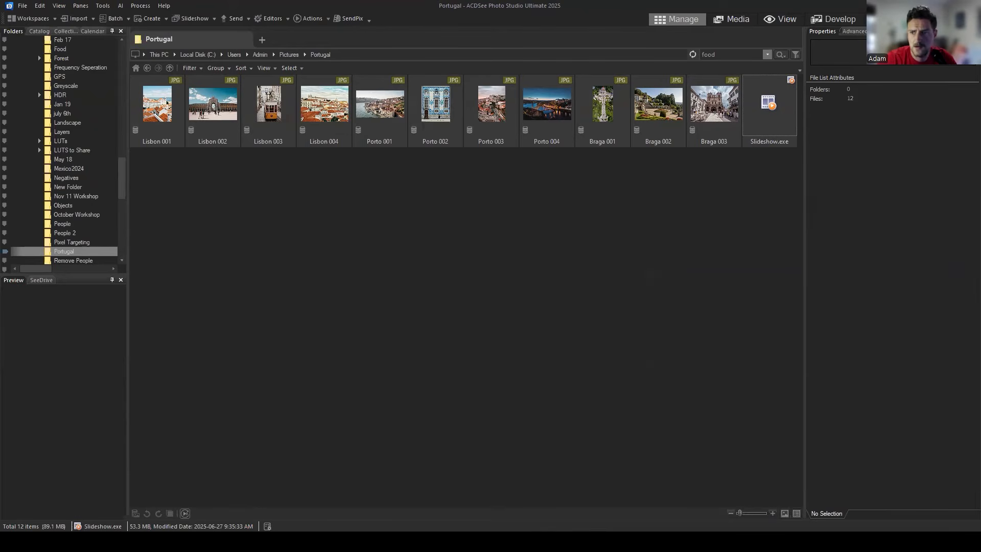
pyautogui.click(770, 108)
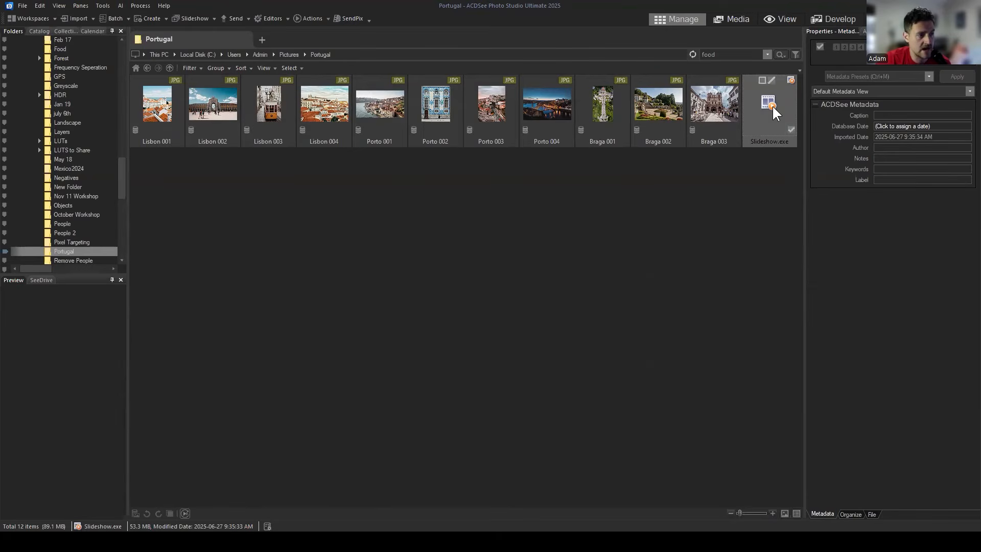
# View the basic slideshow properties, including transitions and slide duration, close them without saving, and clear the file selection.
pyautogui.click(190, 19)
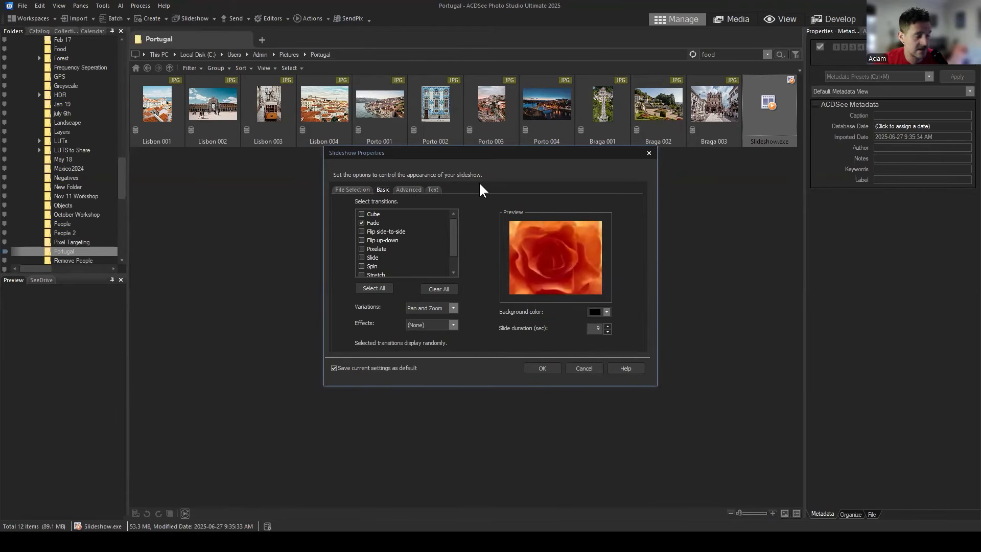
pyautogui.click(594, 367)
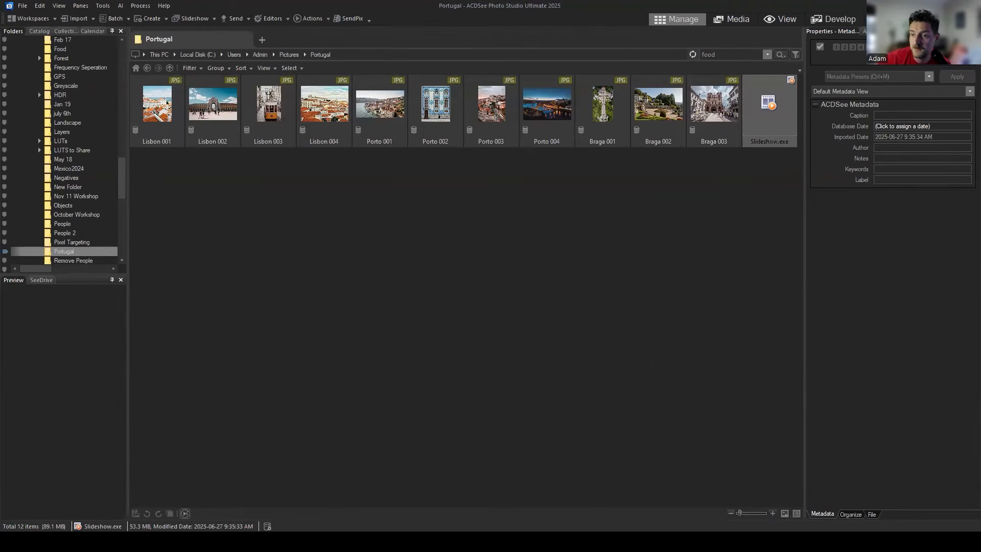
pyautogui.click(563, 209)
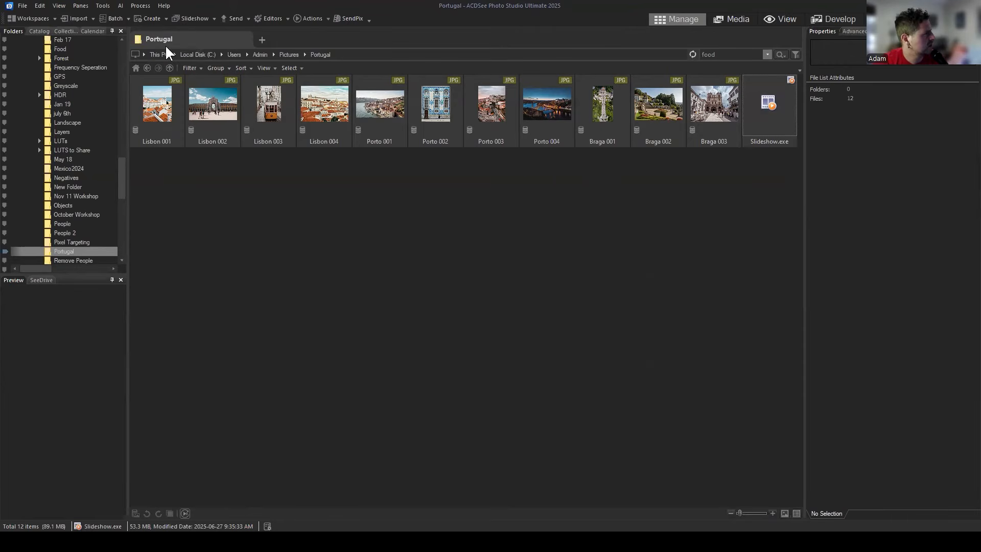
pyautogui.click(391, 253)
pyautogui.click(716, 110)
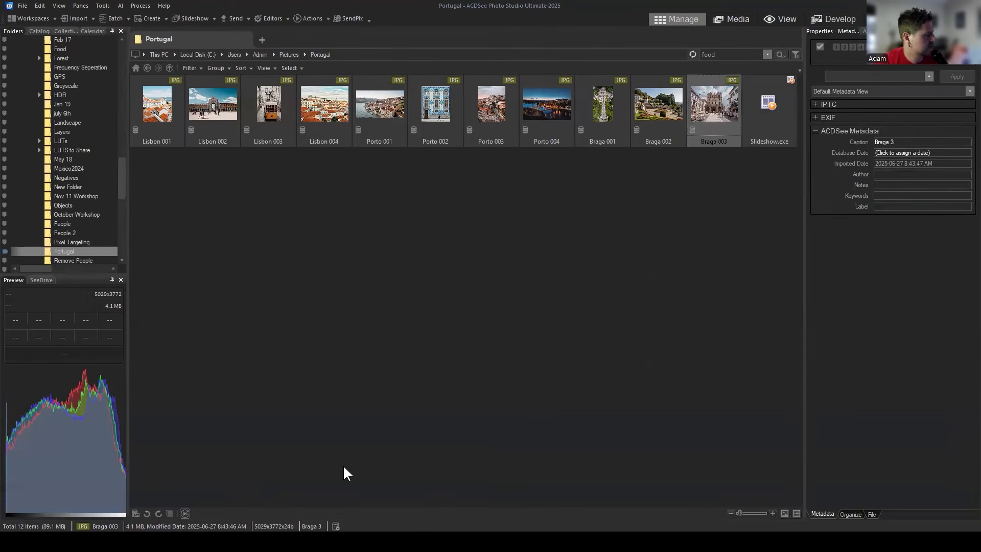
pyautogui.click(392, 260)
# Switch to Chrome and open pexels.com in a new tab.
pyautogui.click(238, 523)
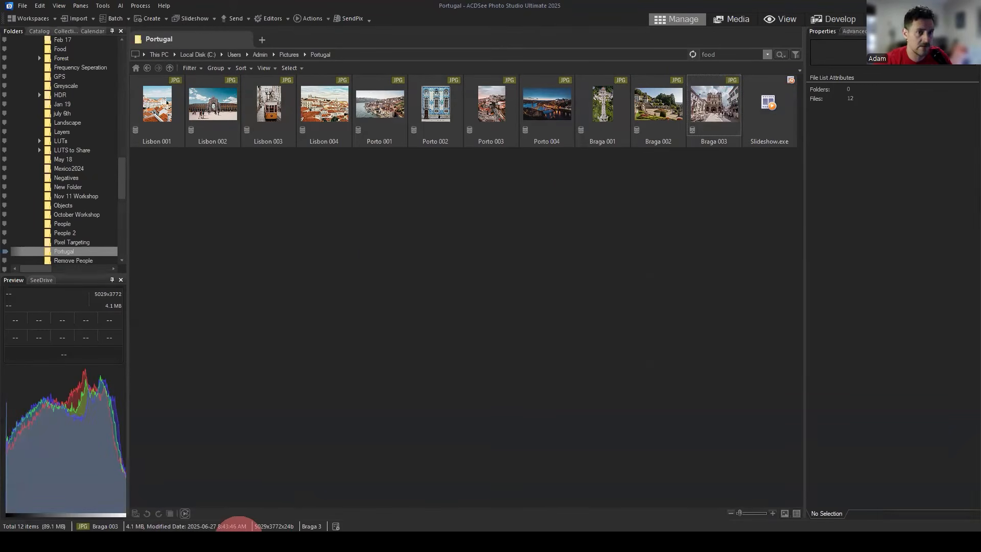
pyautogui.click(642, 40)
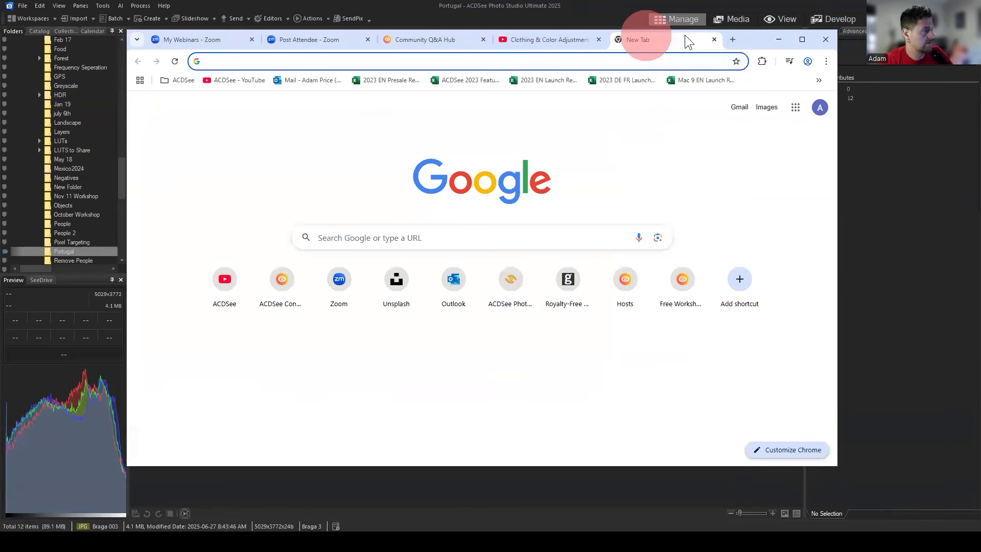
pyautogui.write('pexels')
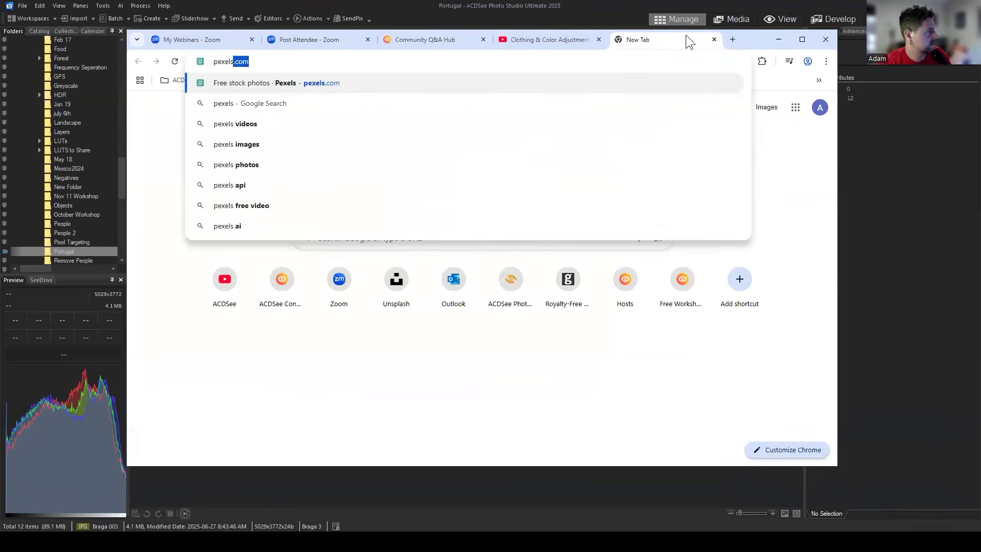
pyautogui.press('Return')
# Go to the Pexels stock videos and download the aerial city skyline video.
pyautogui.scroll(-5, 575, 241)
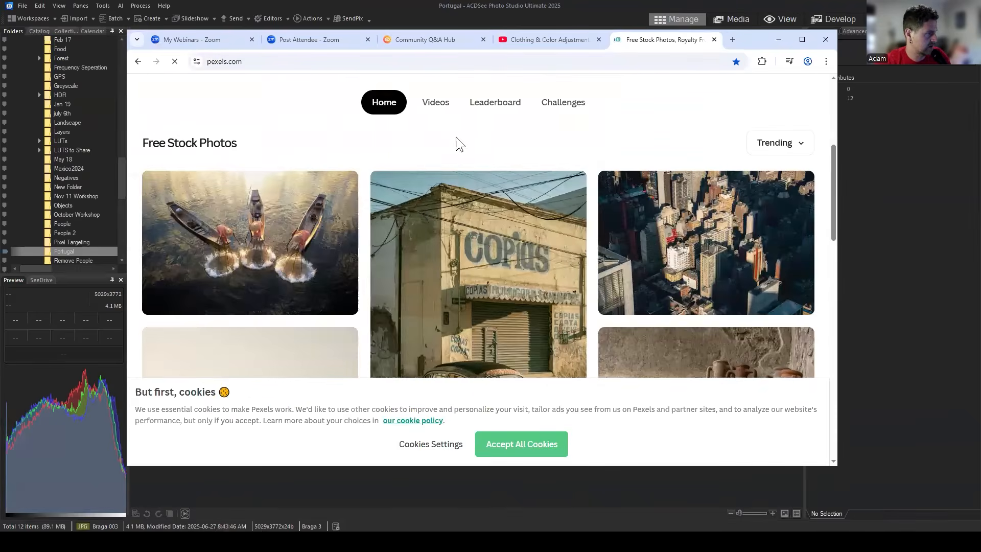
pyautogui.click(447, 103)
pyautogui.scroll(-5, 517, 219)
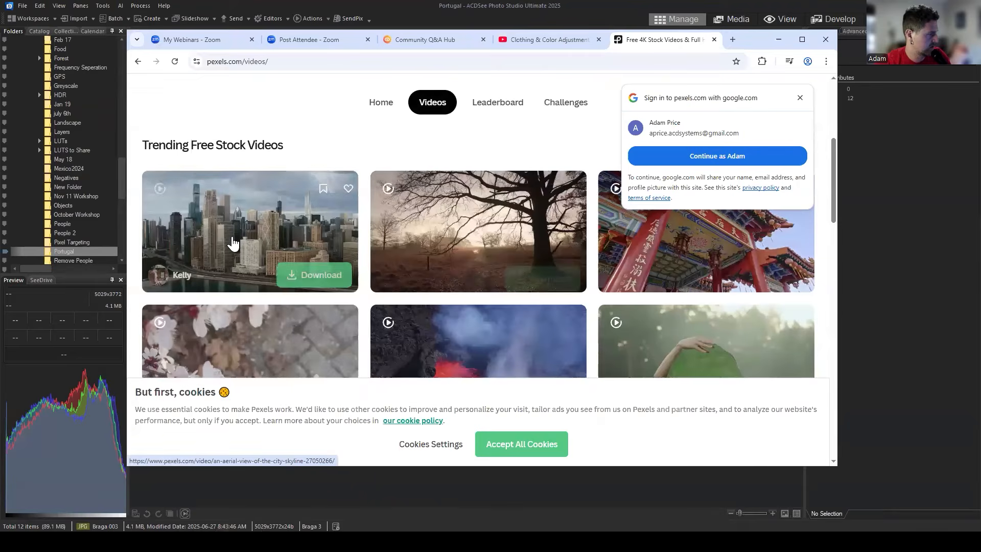
pyautogui.click(317, 270)
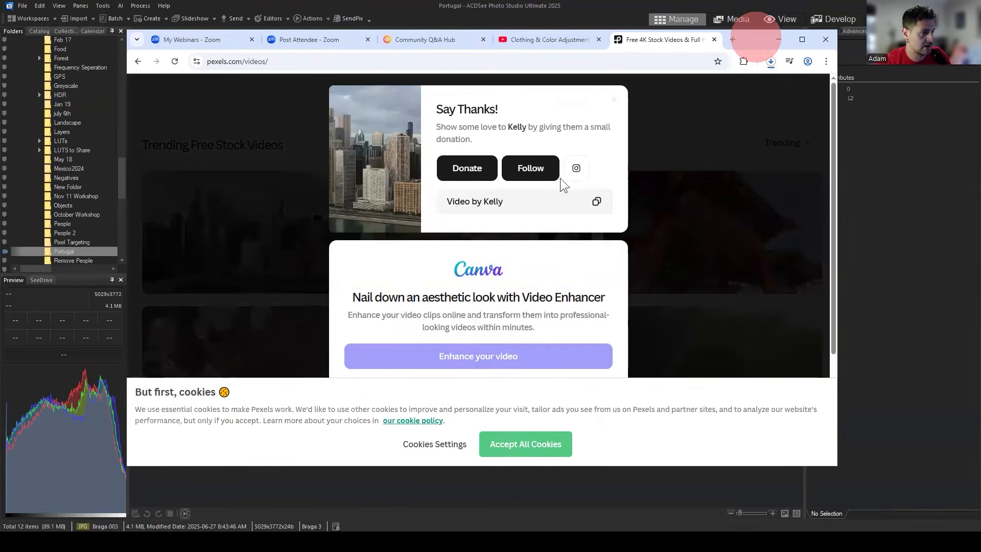
# Copy the downloaded 12057710_3840_2160_24fps video from Chrome's downloads into the Portugal folder in ACDSee.
pyautogui.moveTo(559, 178); pyautogui.dragTo(561, 176)
pyautogui.click(576, 197)
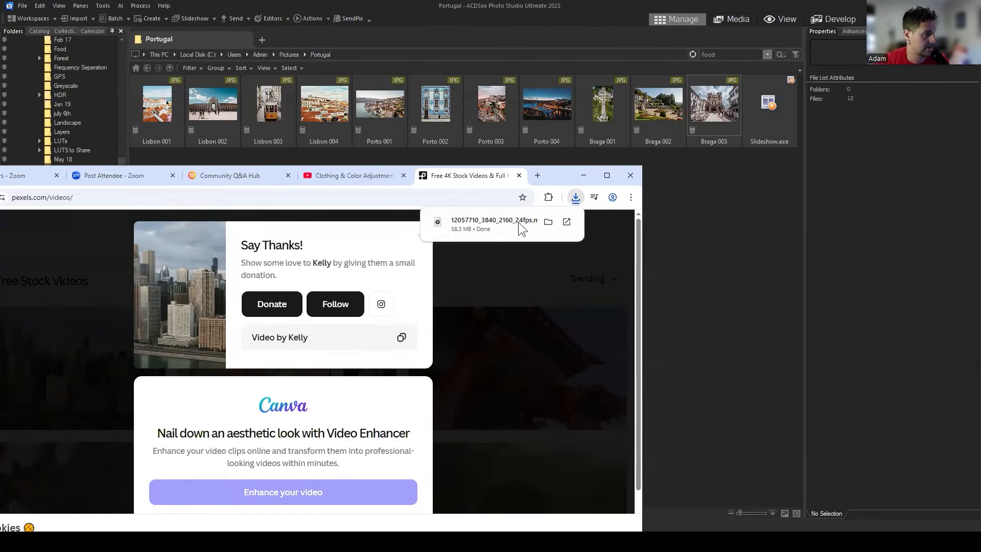
pyautogui.moveTo(485, 223); pyautogui.dragTo(713, 200)
pyautogui.click(444, 218)
pyautogui.click(159, 180)
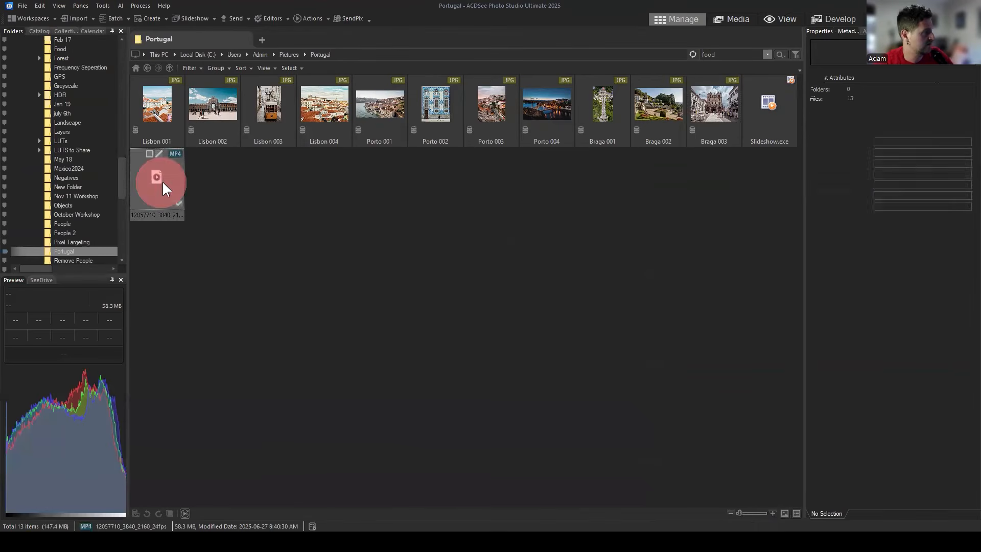
pyautogui.click(343, 174)
# Select the photos Lisbon 001 to Braga 003 plus the MP4 video and start a new standalone slideshow with them.
pyautogui.click(166, 106)
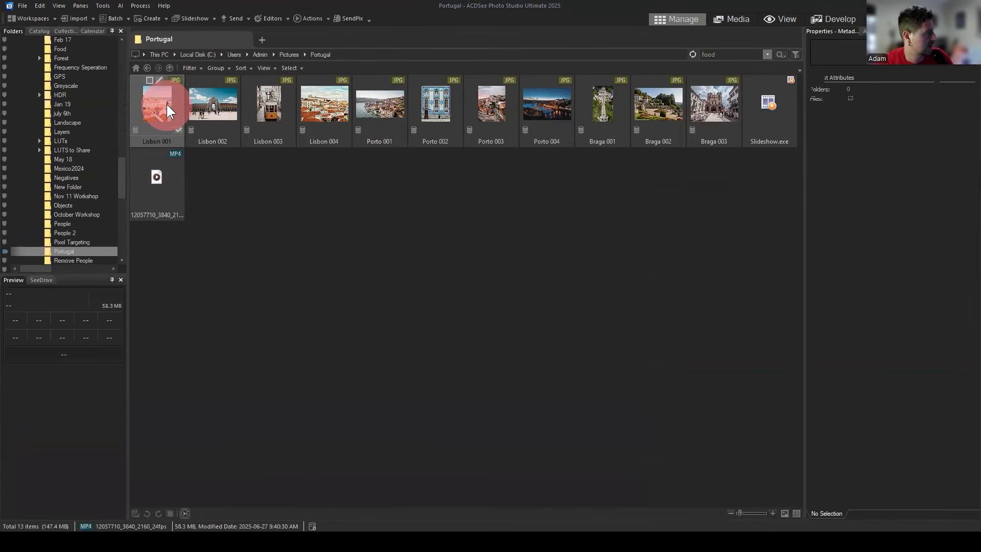
pyautogui.keyDown('shift'); pyautogui.click(714, 104); pyautogui.keyUp('shift')
pyautogui.keyDown('ctrl'); pyautogui.click(156, 176); pyautogui.keyUp('ctrl')
pyautogui.click(154, 17)
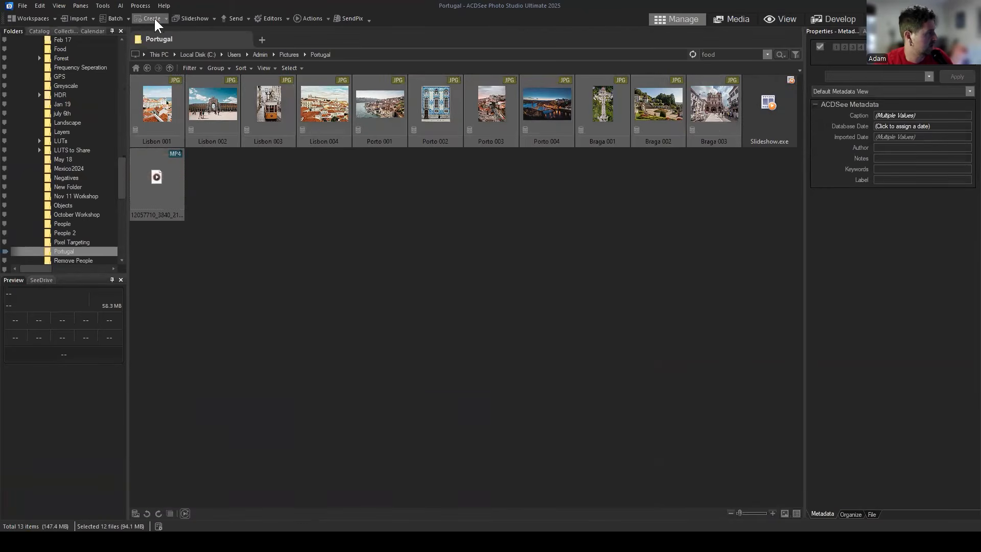
pyautogui.click(166, 28)
pyautogui.click(524, 380)
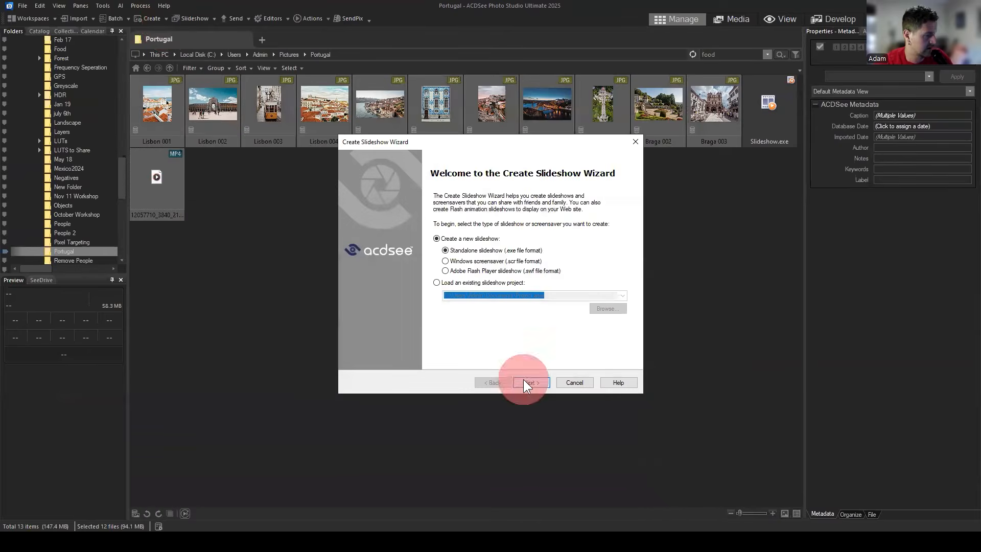
# Examine the slideshow wizard's selected images to see whether the MP4 video is included, and cancel the wizard.
pyautogui.scroll(-1, 547, 277)
pyautogui.scroll(1, 541, 283)
pyautogui.scroll(-1, 533, 283)
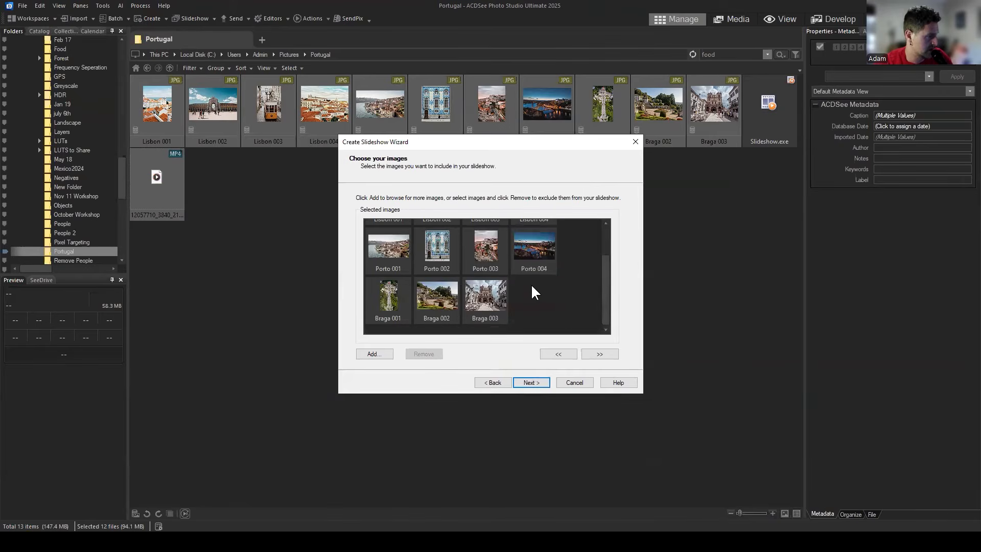
pyautogui.scroll(1, 531, 288)
pyautogui.scroll(-1, 541, 306)
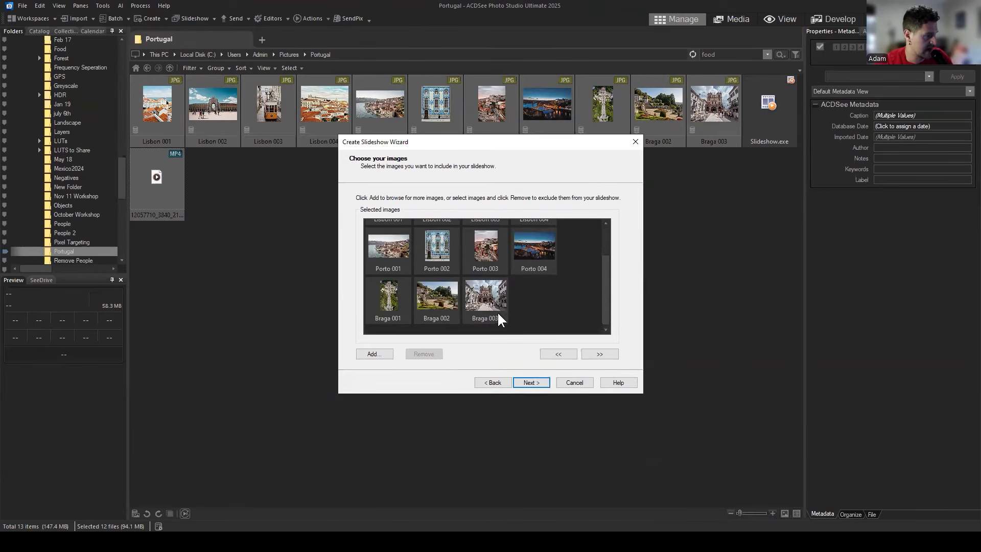
pyautogui.scroll(1, 536, 300)
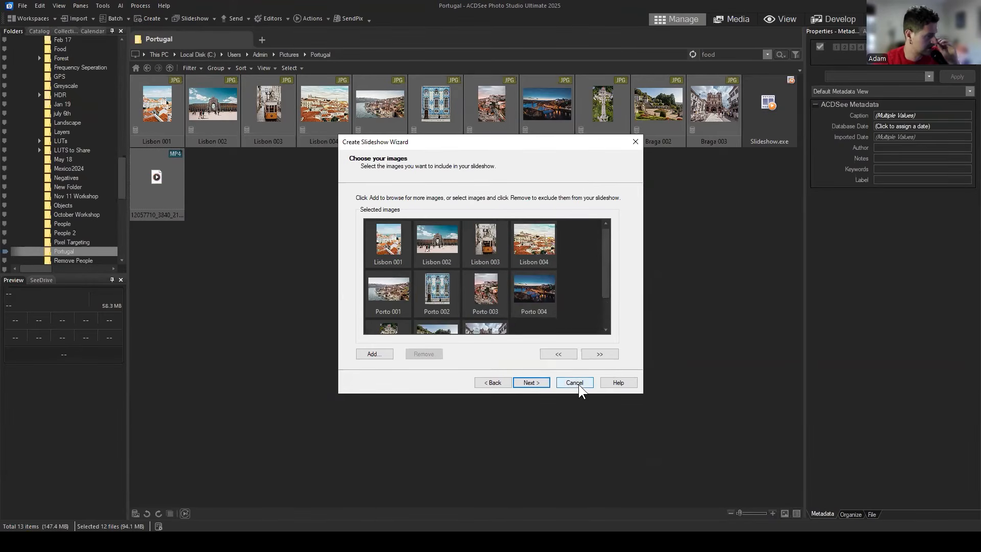
pyautogui.scroll(-1, 561, 330)
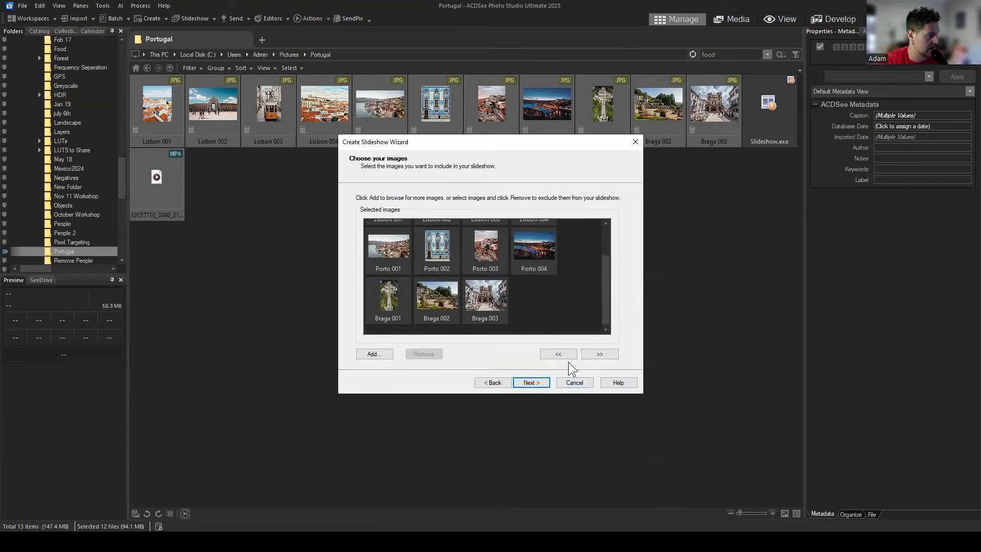
pyautogui.scroll(1, 562, 307)
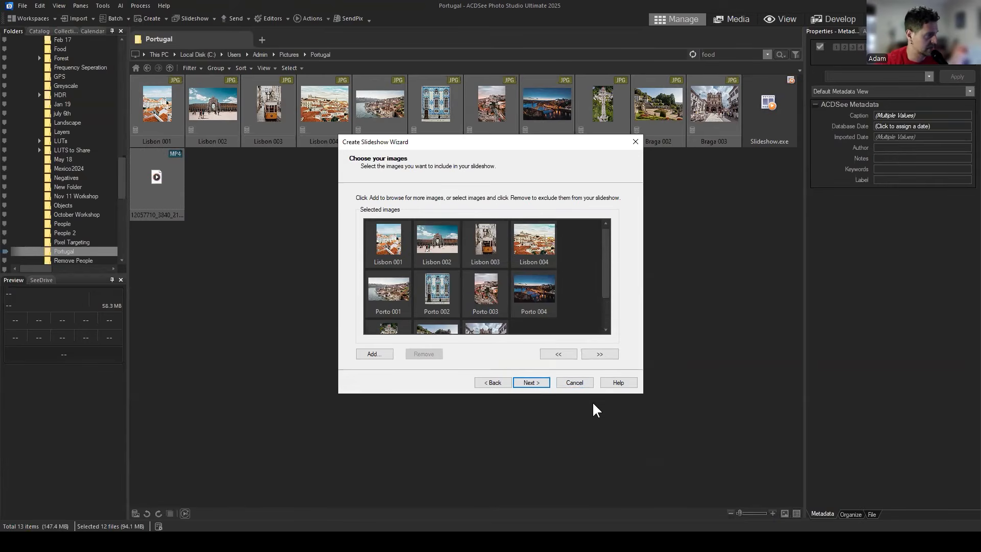
pyautogui.click(573, 382)
# Try to start a standalone slideshow from the MP4 video alone, then cancel the wizard and clear the selection.
pyautogui.click(158, 176)
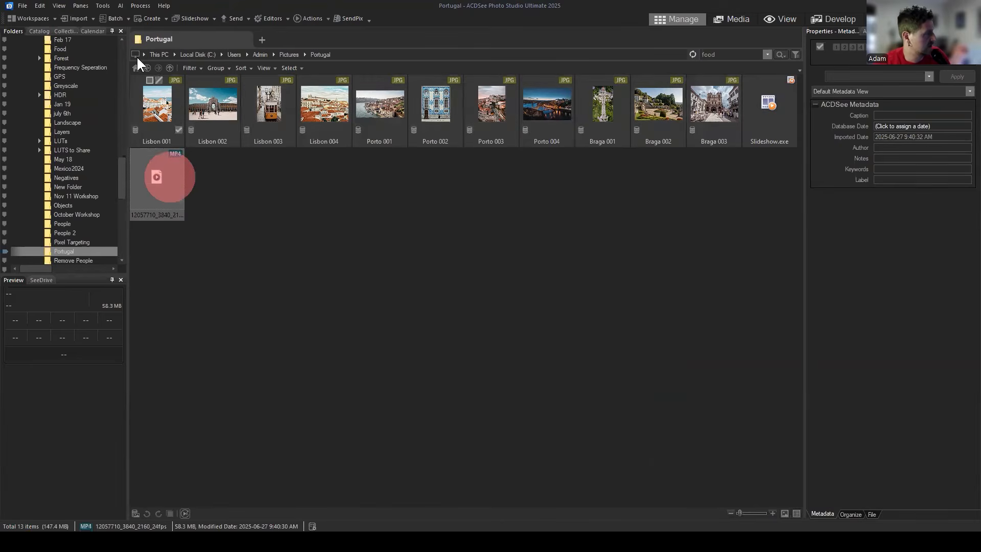
pyautogui.click(156, 15)
pyautogui.click(161, 26)
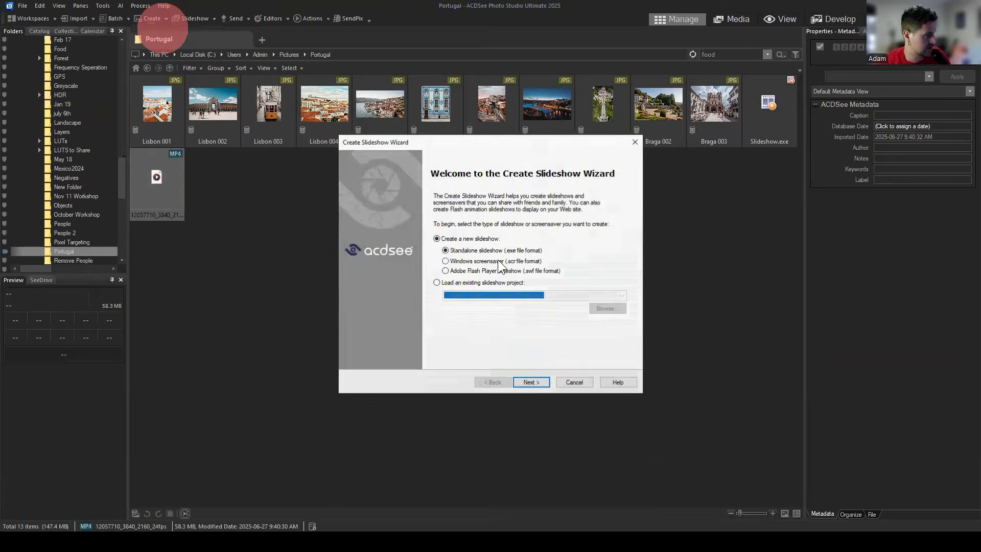
pyautogui.click(529, 382)
pyautogui.click(574, 383)
pyautogui.click(435, 235)
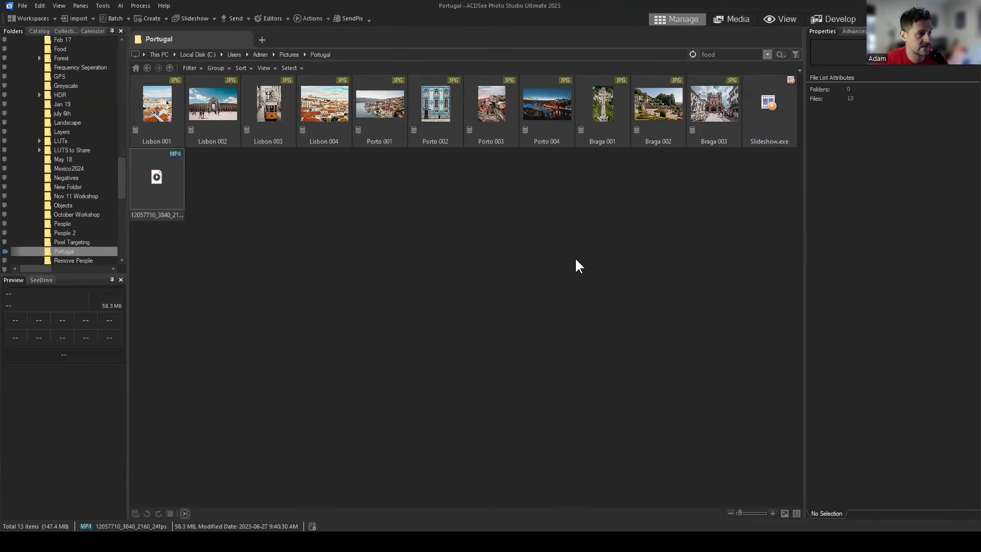
# Select only the photos Lisbon 001 to Braga 003 and start a standalone slideshow up to the image choice.
pyautogui.click(758, 99)
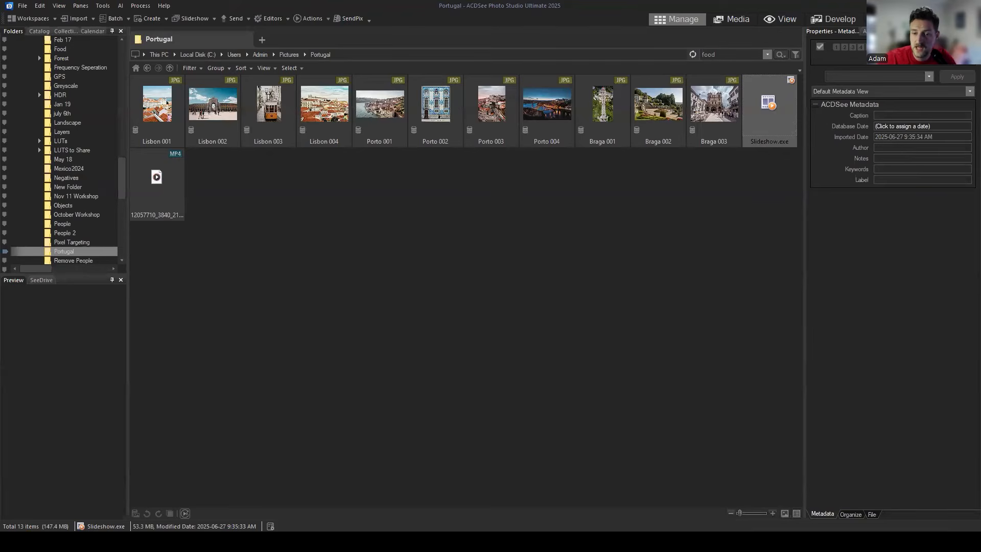
pyautogui.click(155, 19)
pyautogui.click(154, 29)
pyautogui.click(155, 105)
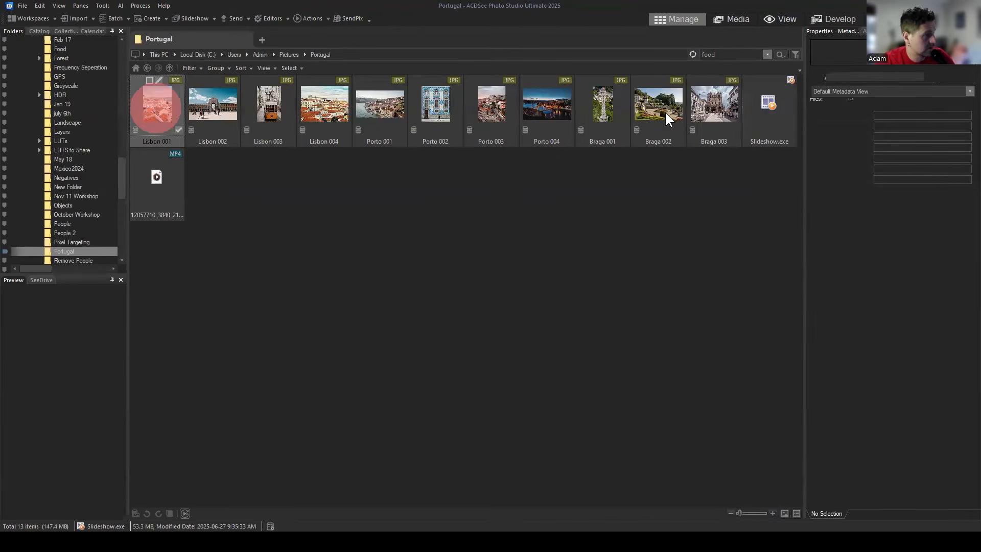
pyautogui.keyDown('shift'); pyautogui.click(720, 105); pyautogui.keyUp('shift')
pyautogui.click(151, 19)
pyautogui.click(156, 31)
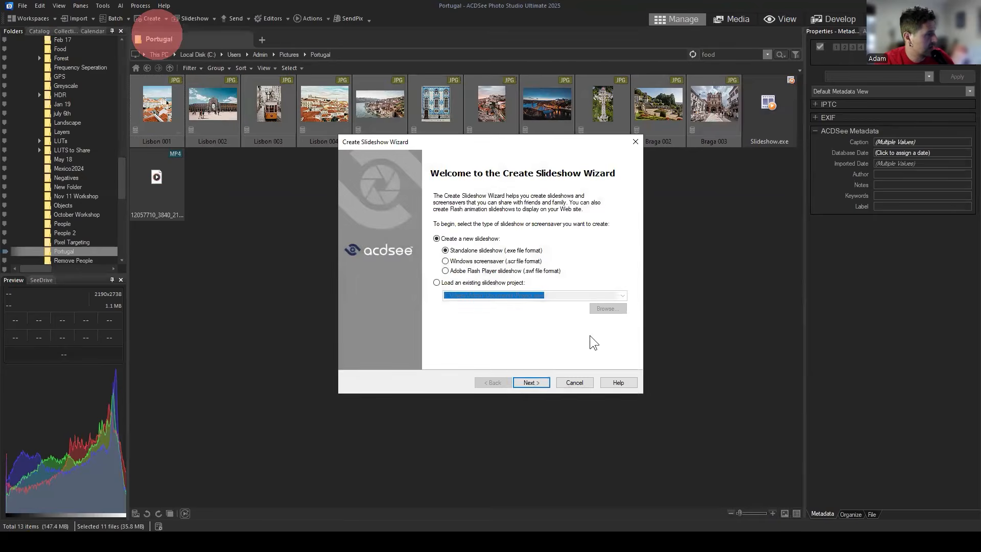
pyautogui.click(531, 382)
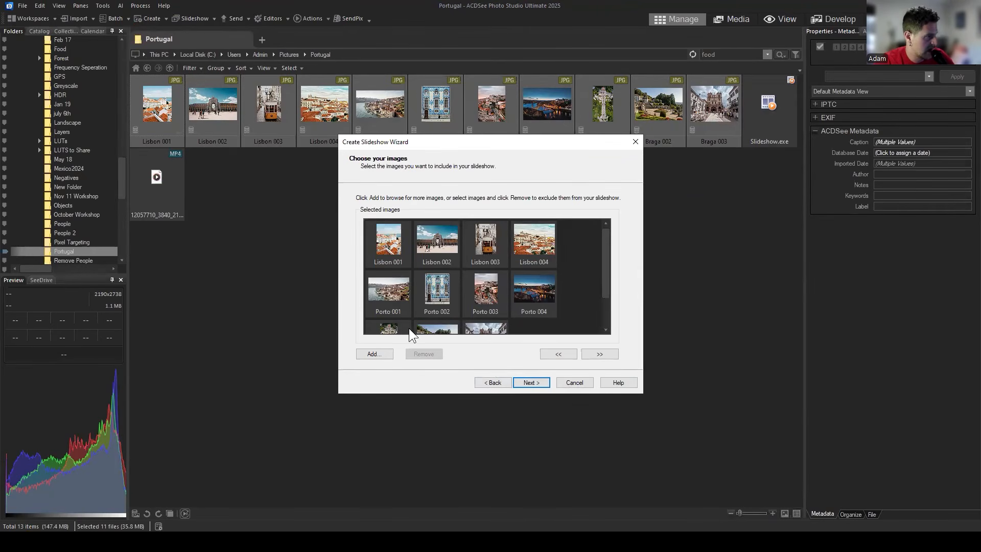
# Review the photos listed for the new slideshow and cancel the wizard.
pyautogui.scroll(-1, 565, 324)
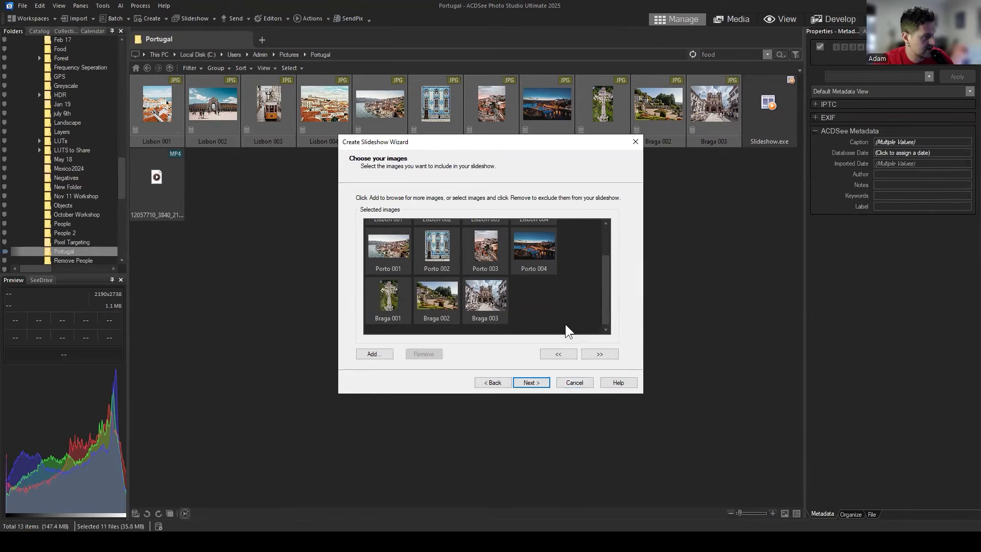
pyautogui.scroll(1, 596, 272)
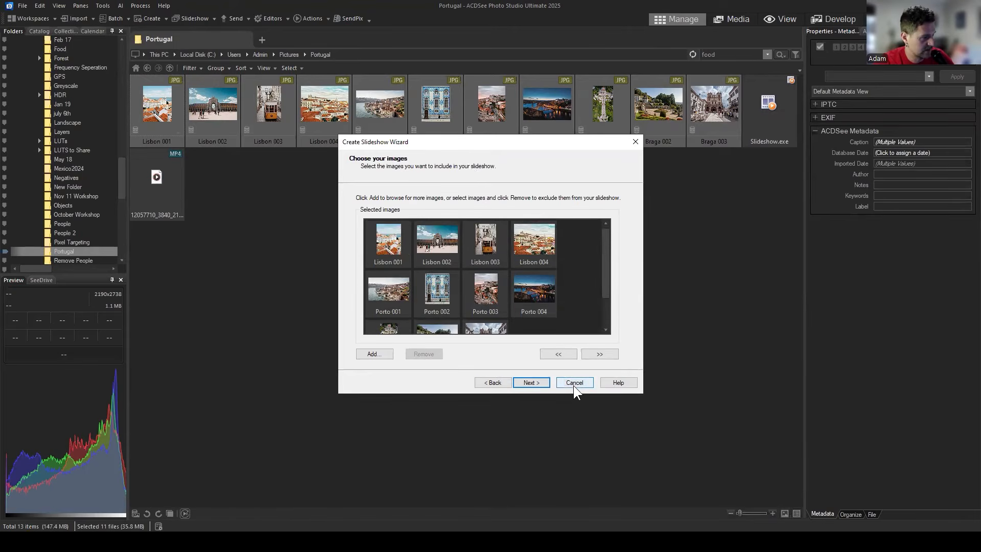
pyautogui.scroll(-1, 606, 276)
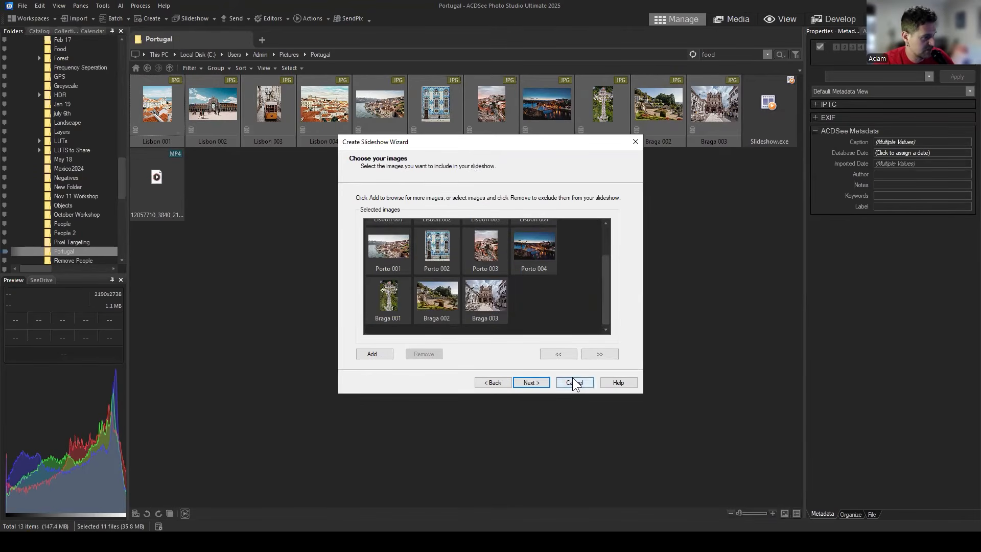
pyautogui.scroll(1, 598, 255)
pyautogui.click(575, 382)
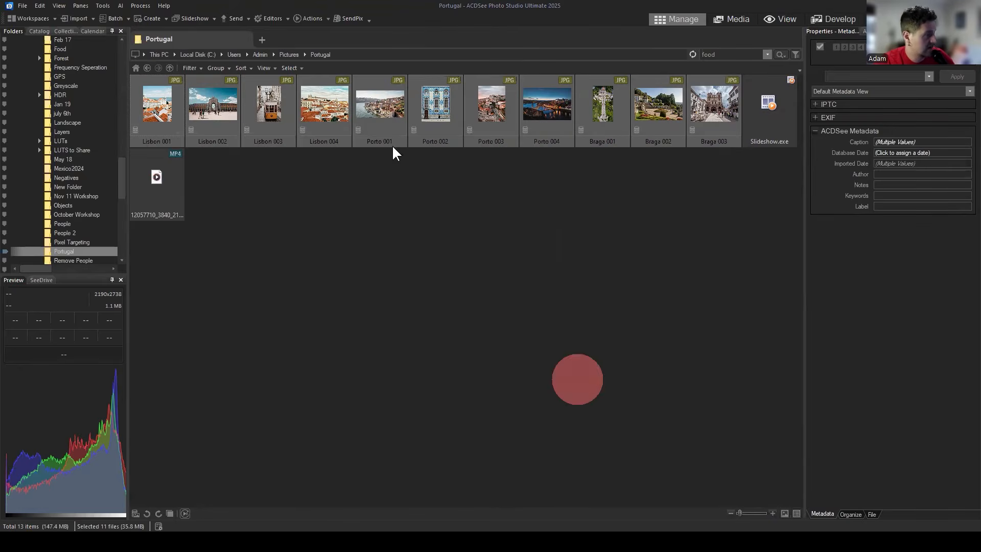
# View the ACDSee version information and close it.
pyautogui.click(162, 7)
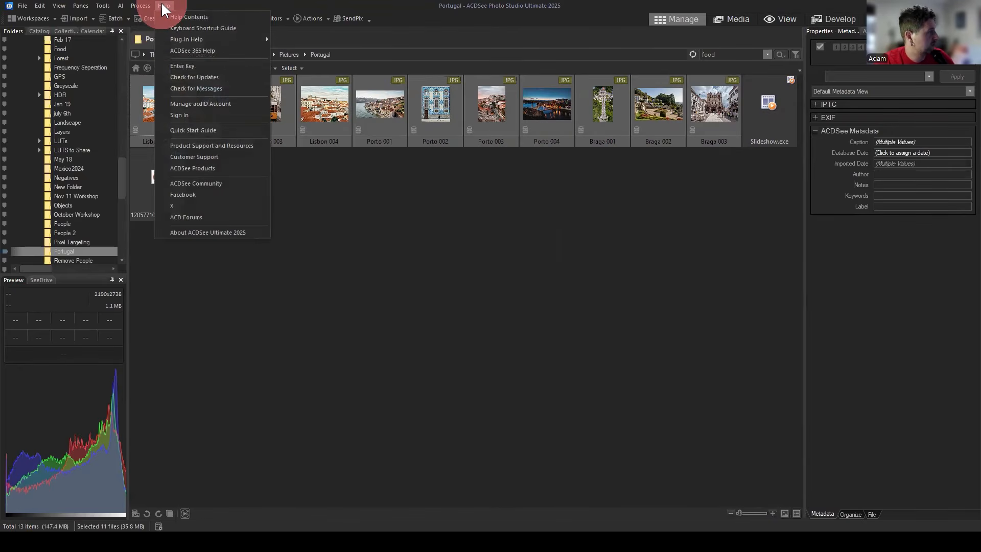
pyautogui.click(200, 232)
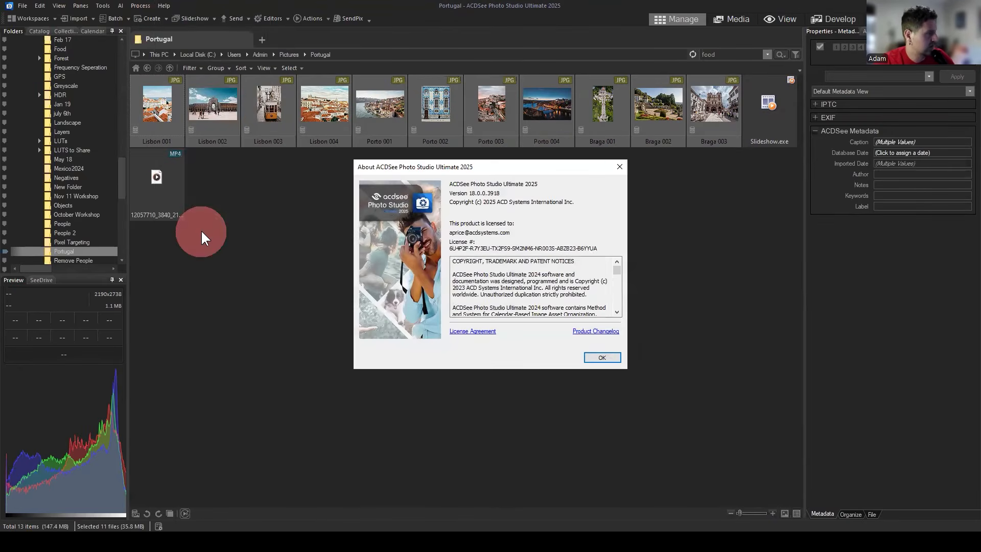
pyautogui.click(617, 165)
# Search the online ACDSee help contents for "slideshow" and open the Sharing Slideshows and Screensavers article.
pyautogui.click(168, 6)
pyautogui.click(182, 16)
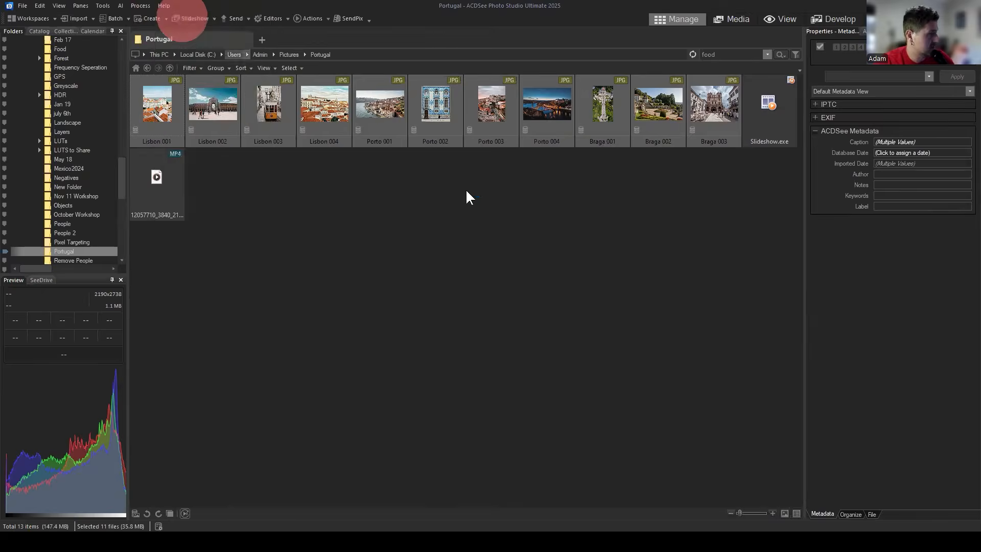
pyautogui.moveTo(557, 179); pyautogui.dragTo(765, 43)
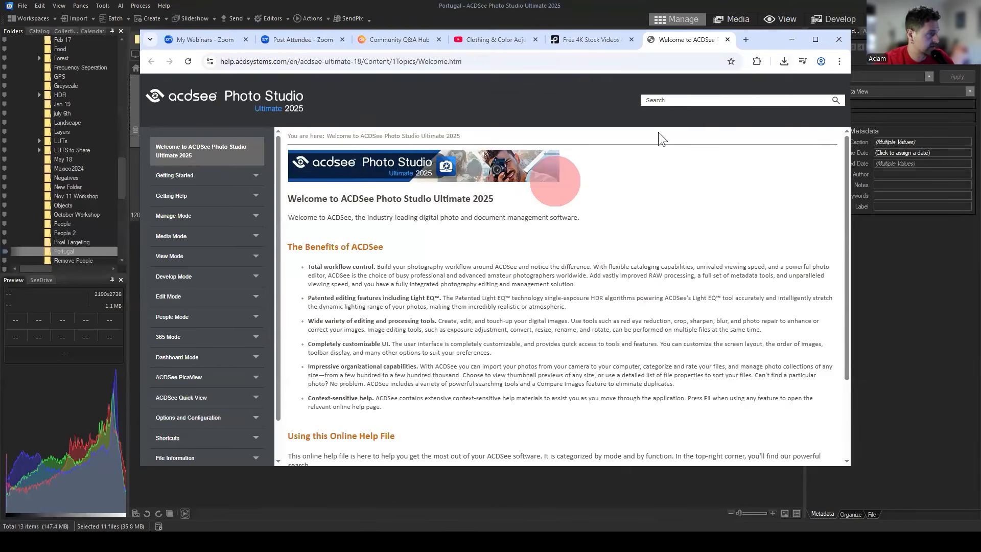
pyautogui.click(662, 101)
pyautogui.write('slideshow')
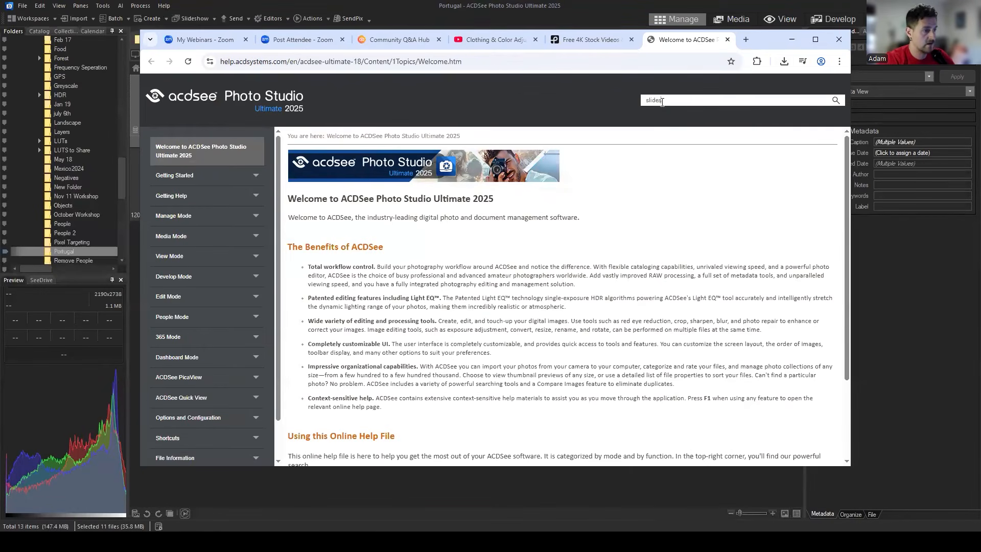
pyautogui.press('Return')
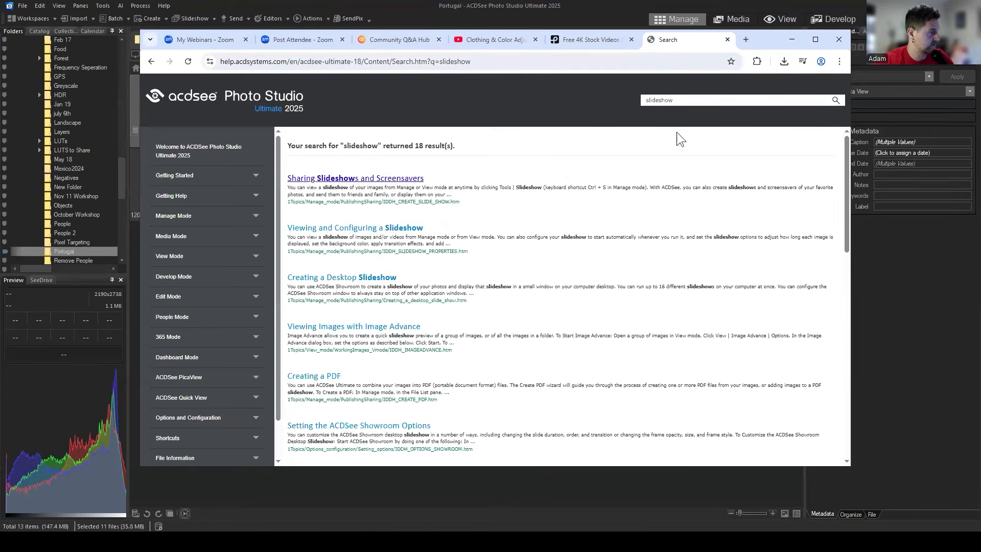
pyautogui.click(380, 178)
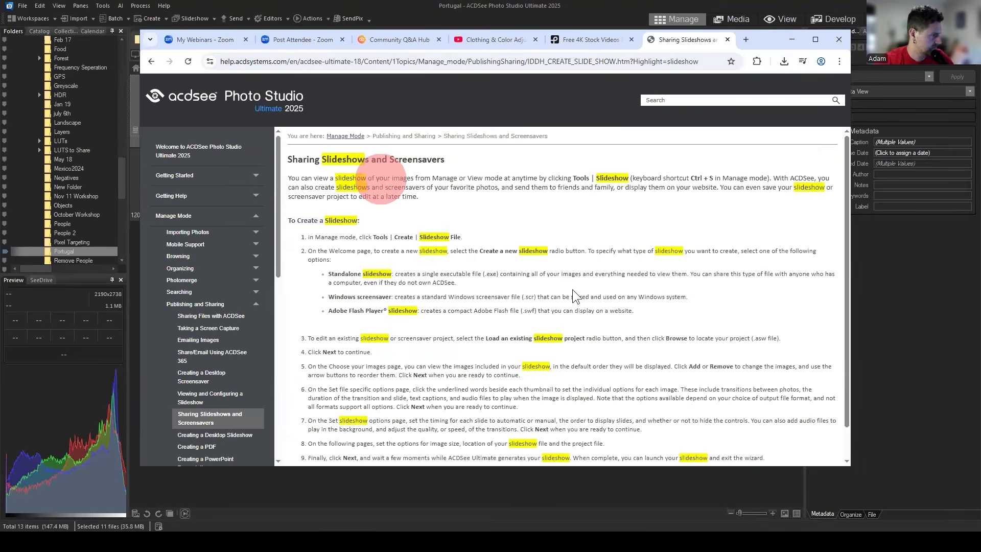
# Search the help article for "maximum", then return to ACDSee and clear the photo selection.
pyautogui.scroll(-1, 552, 307)
pyautogui.hotkey('ctrl', 'f')
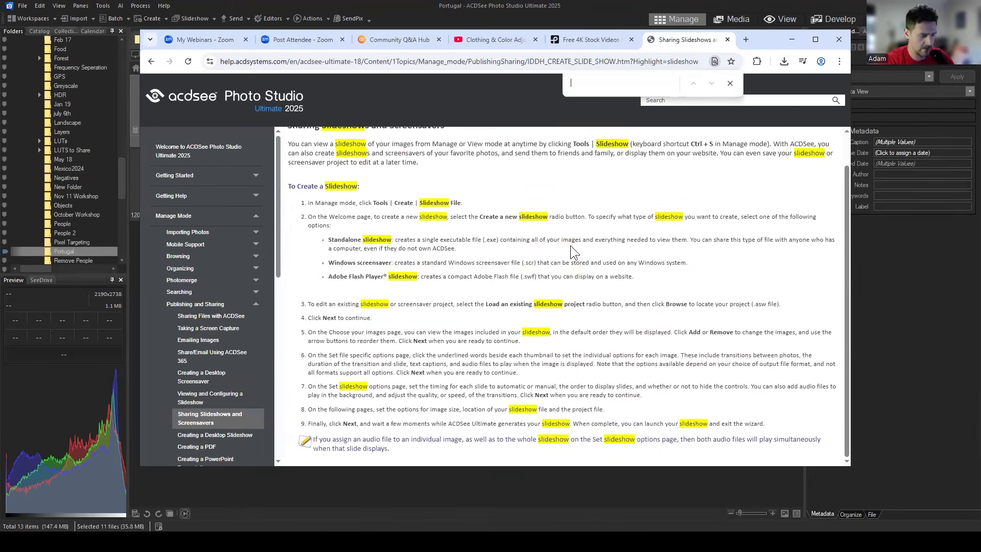
pyautogui.write('maximum')
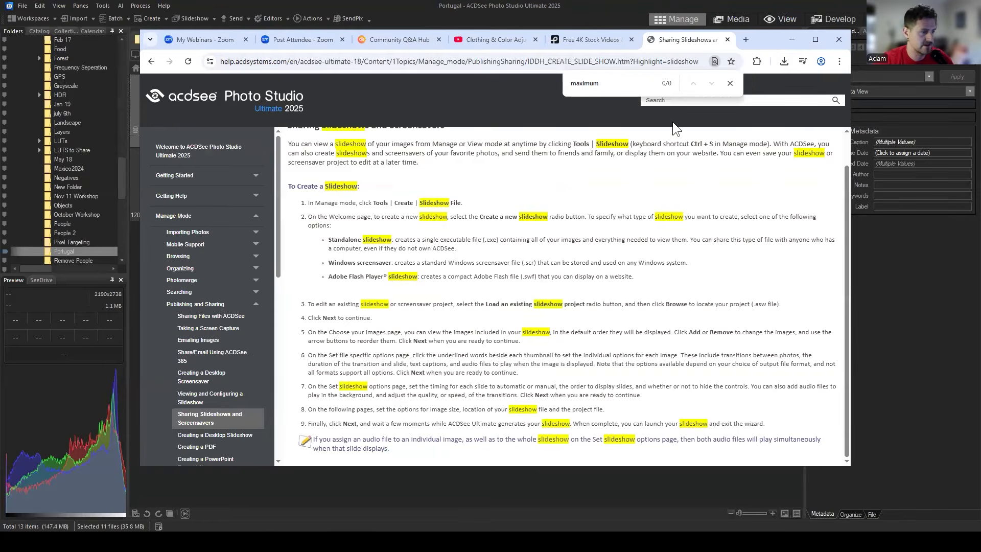
pyautogui.click(730, 83)
pyautogui.scroll(1, 588, 175)
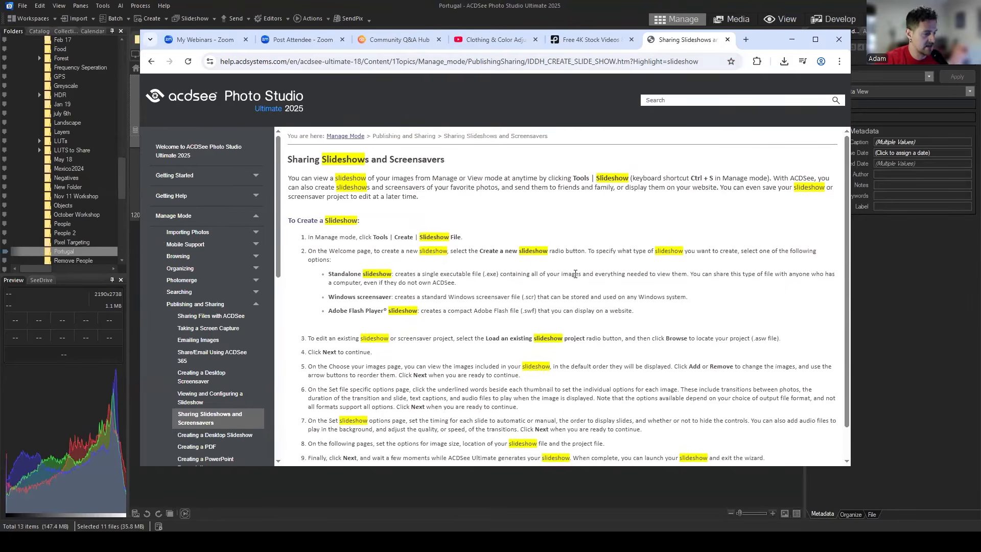
pyautogui.click(791, 39)
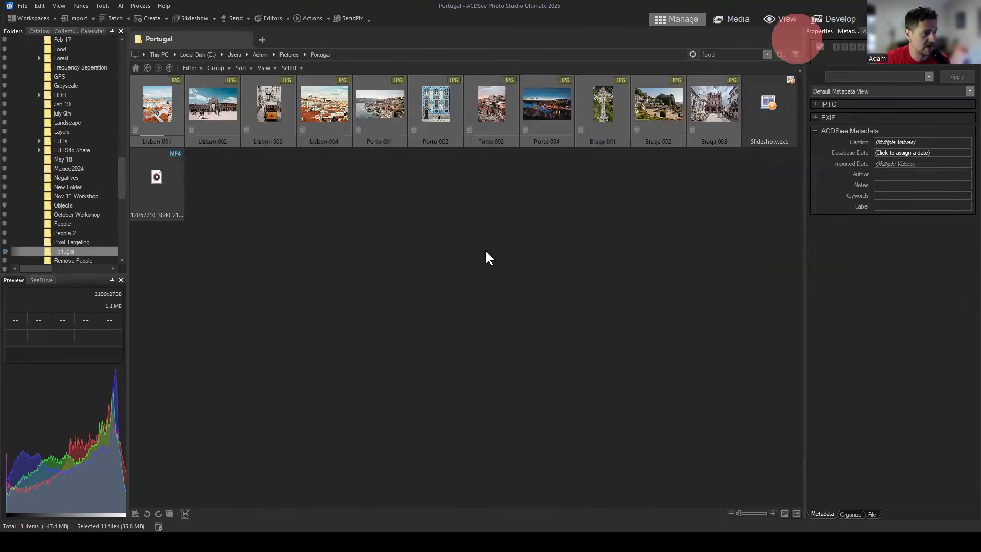
pyautogui.click(545, 305)
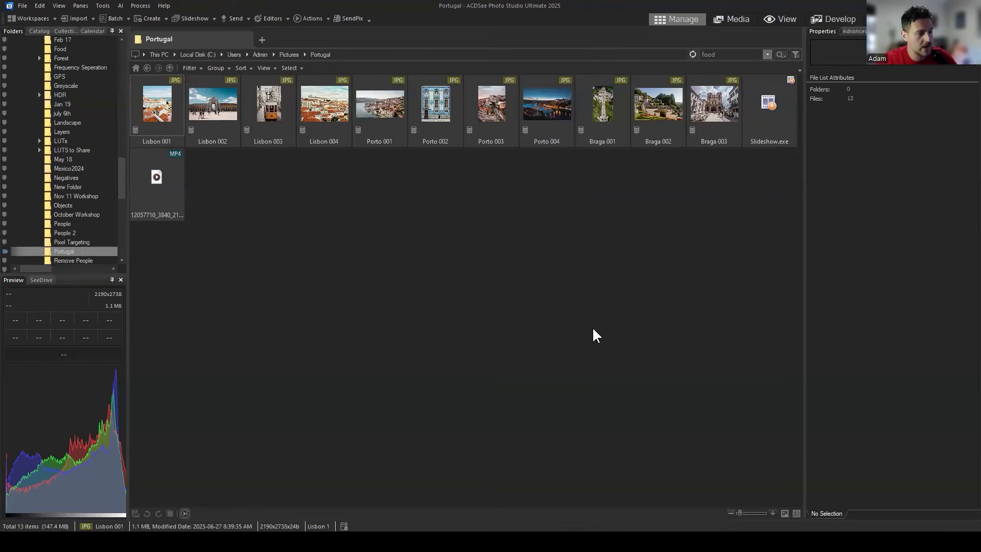
pyautogui.click(567, 320)
pyautogui.click(774, 137)
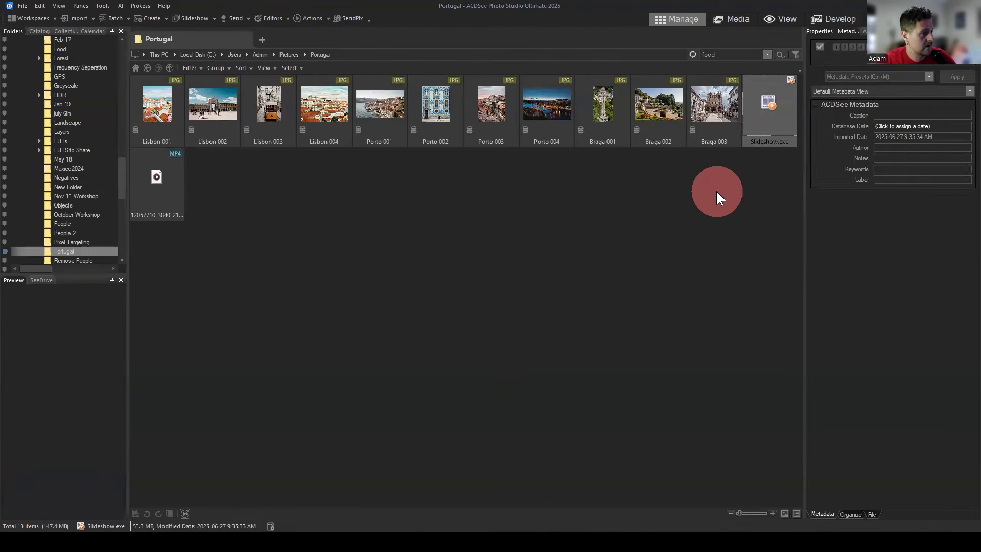
pyautogui.click(717, 193)
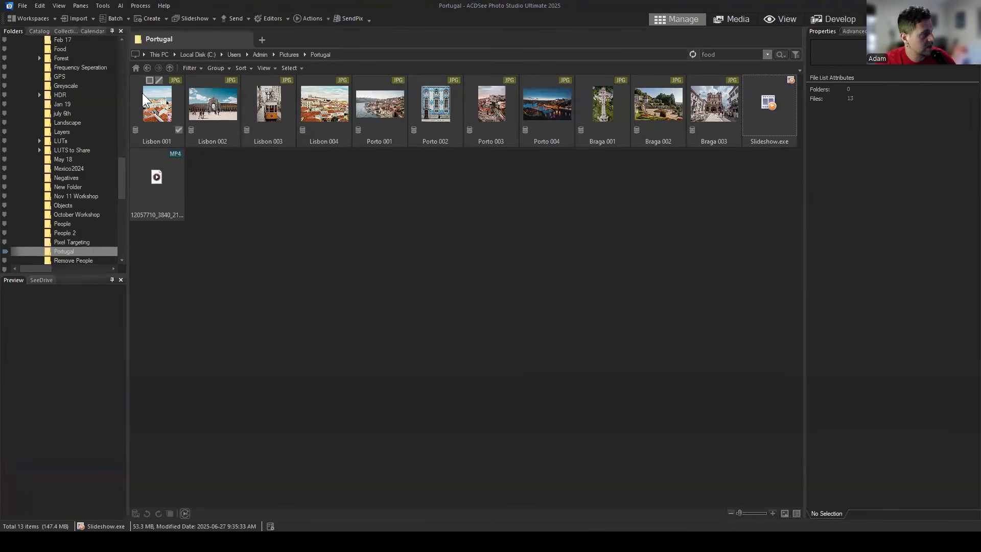
# Open the Lisbon 001 photo in Edit mode.
pyautogui.click(153, 107)
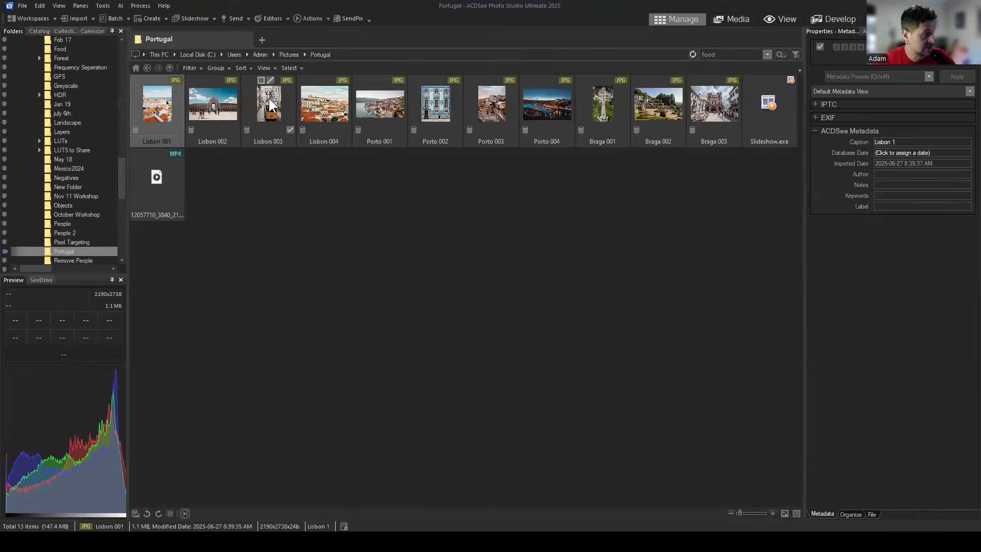
pyautogui.click(158, 99)
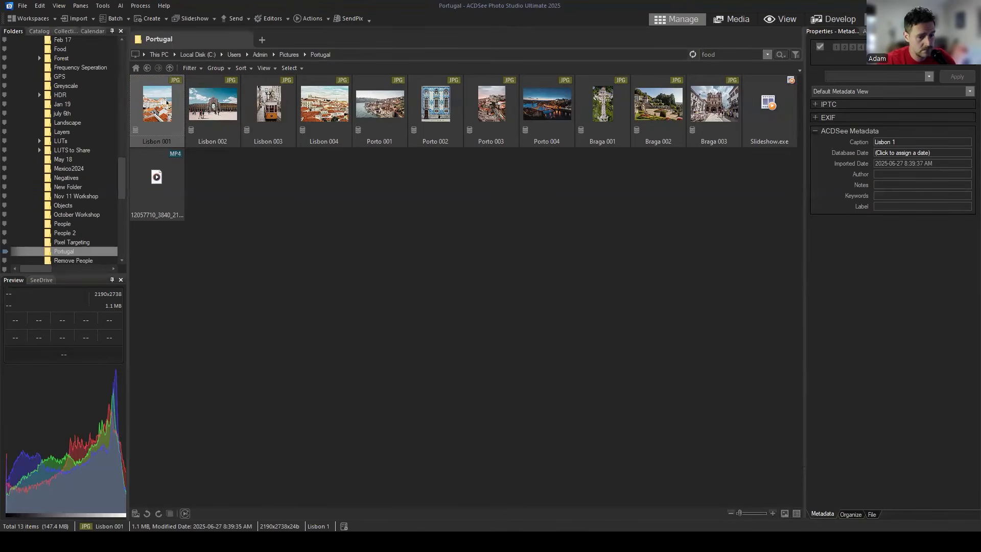
pyautogui.click(889, 19)
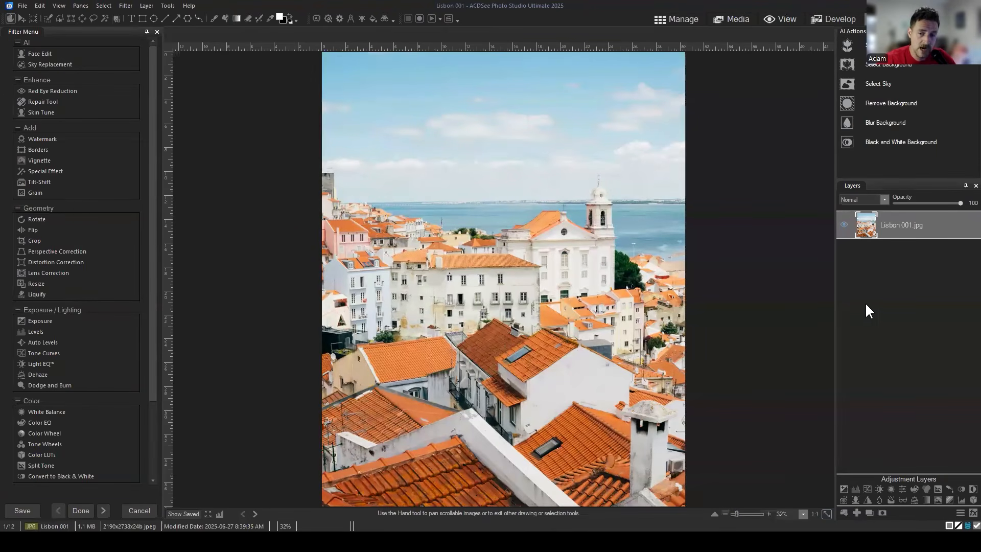
pyautogui.scroll(-1, 704, 241)
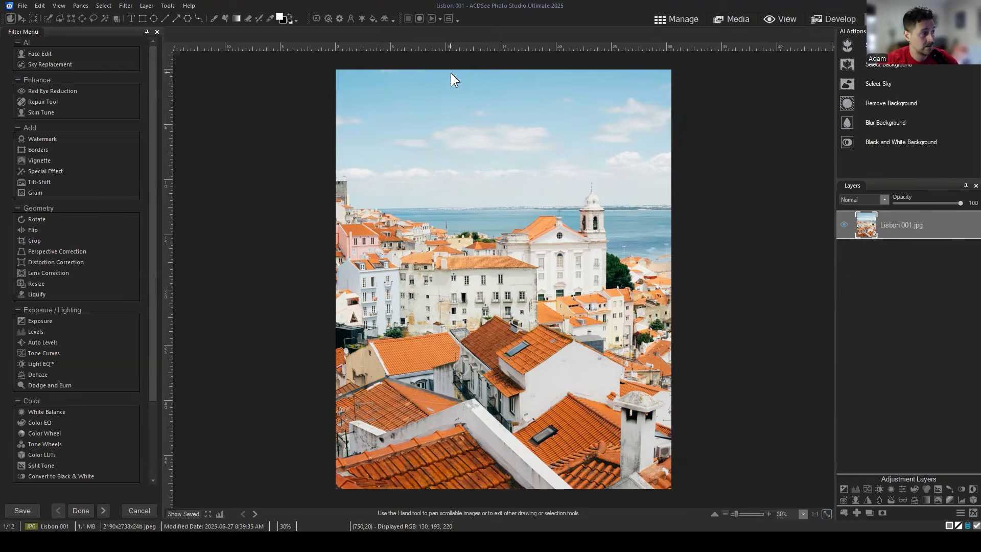
# Start recording an action and position the Recording Action window beside the photo, making it taller.
pyautogui.click(418, 17)
pyautogui.moveTo(758, 88); pyautogui.dragTo(775, 70)
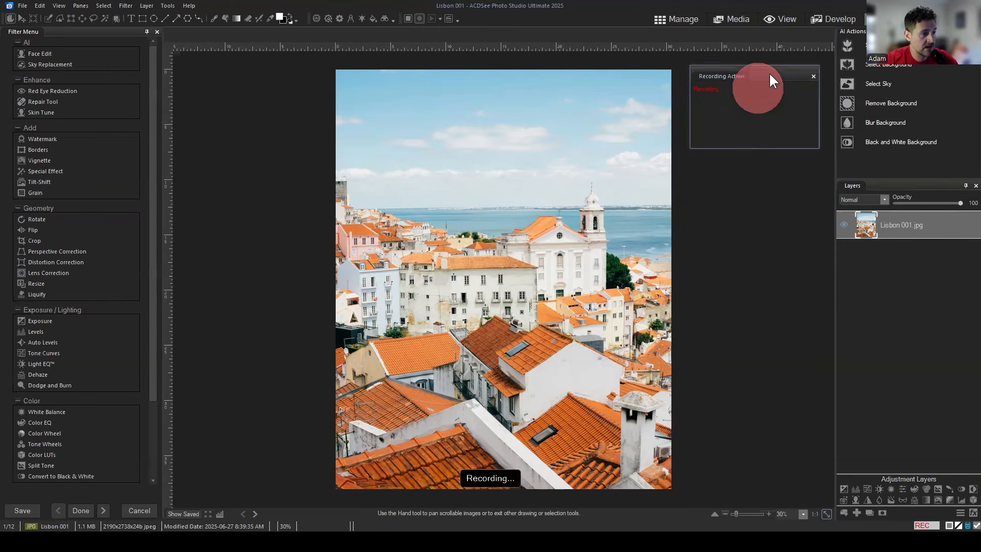
pyautogui.moveTo(752, 148); pyautogui.dragTo(747, 205)
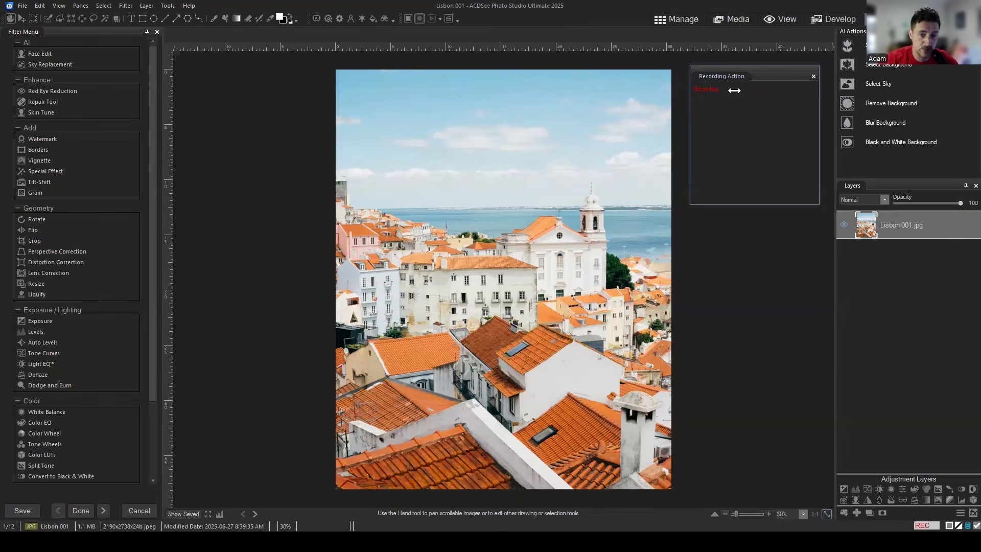
pyautogui.moveTo(770, 74); pyautogui.dragTo(776, 74)
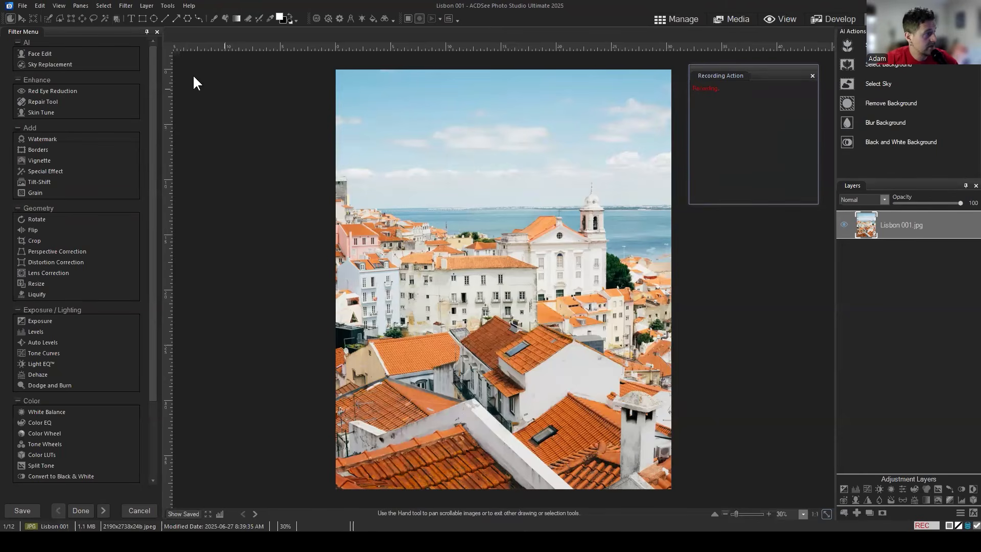
# Add a text layer over the white buildings near the middle of the Lisbon 001 photo.
pyautogui.click(131, 19)
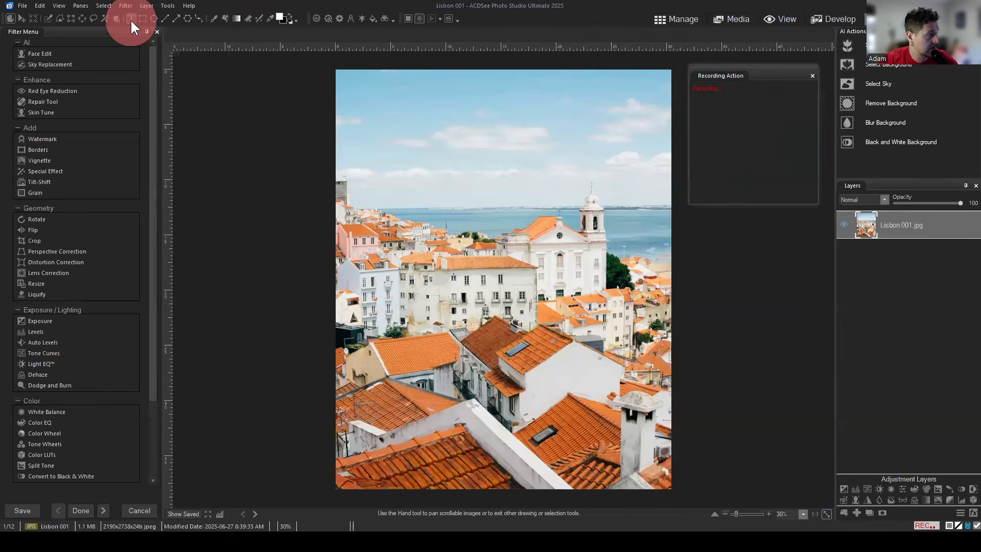
pyautogui.click(489, 253)
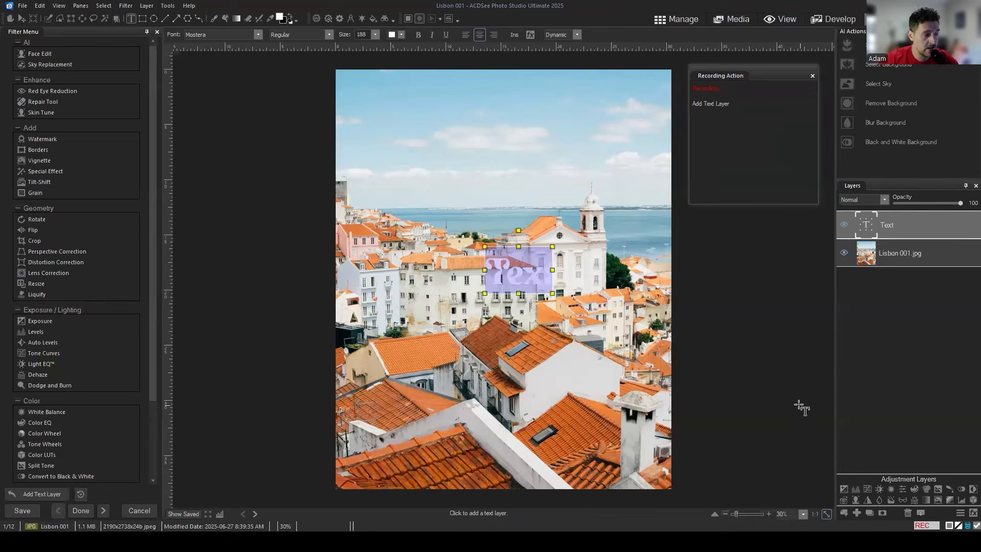
# Replace the text layer's placeholder text with "Lisbon 2024".
pyautogui.click(498, 270)
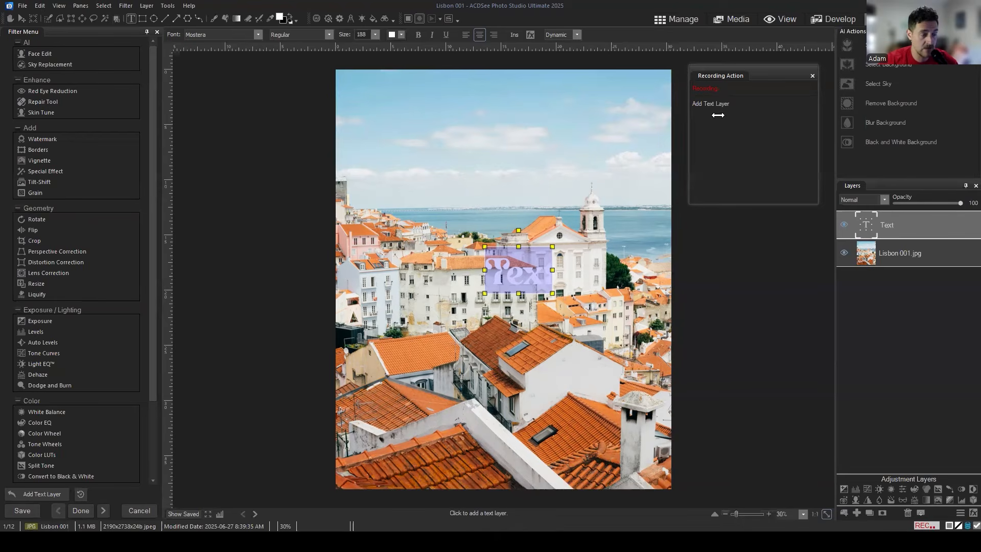
pyautogui.click(522, 268)
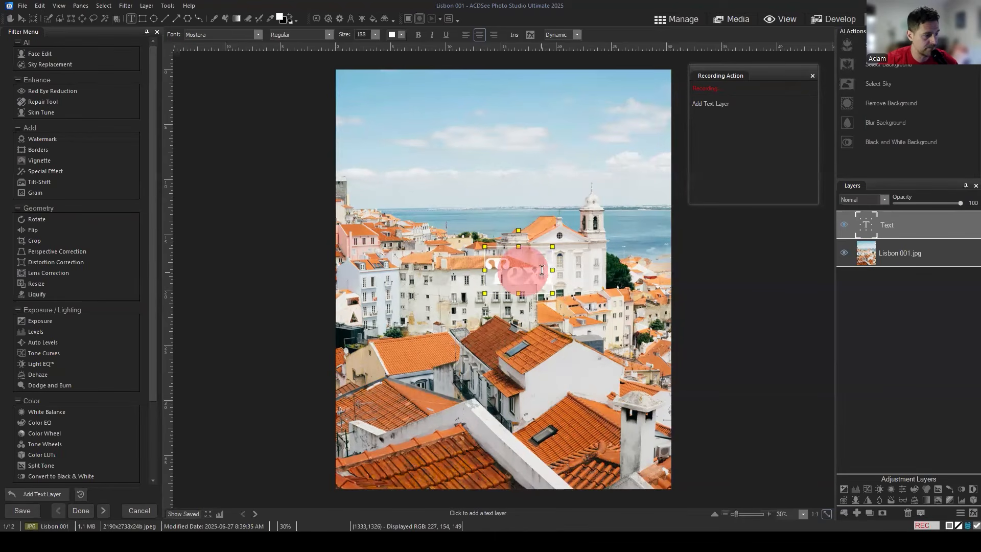
pyautogui.moveTo(551, 265); pyautogui.dragTo(492, 260)
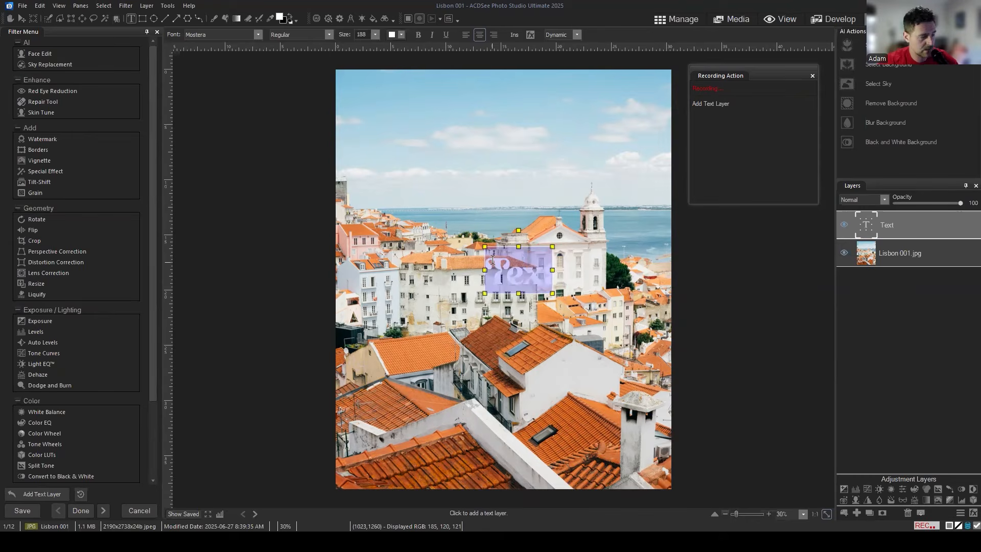
pyautogui.press('BackSpace')
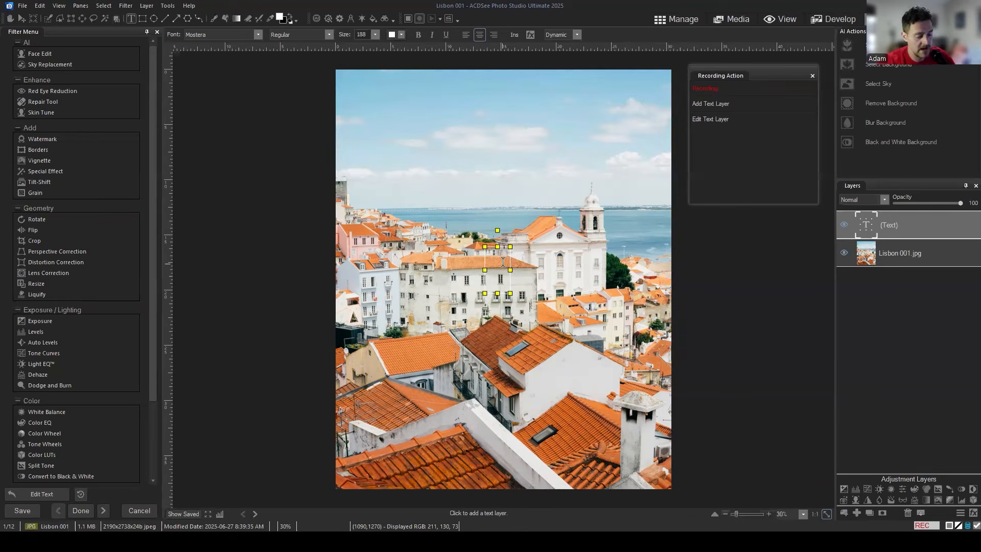
pyautogui.write('P')
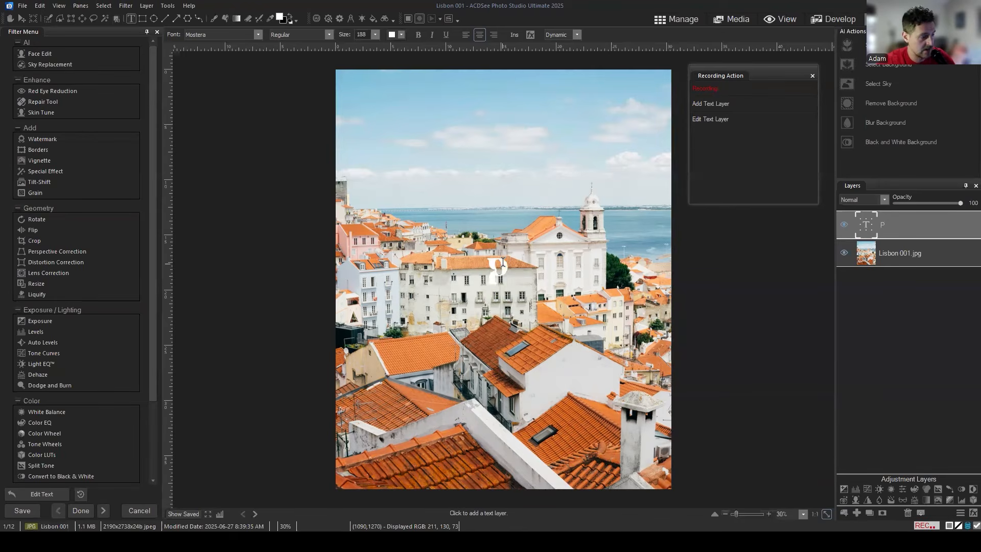
pyautogui.press('BackSpace')
pyautogui.write('Lisbon')
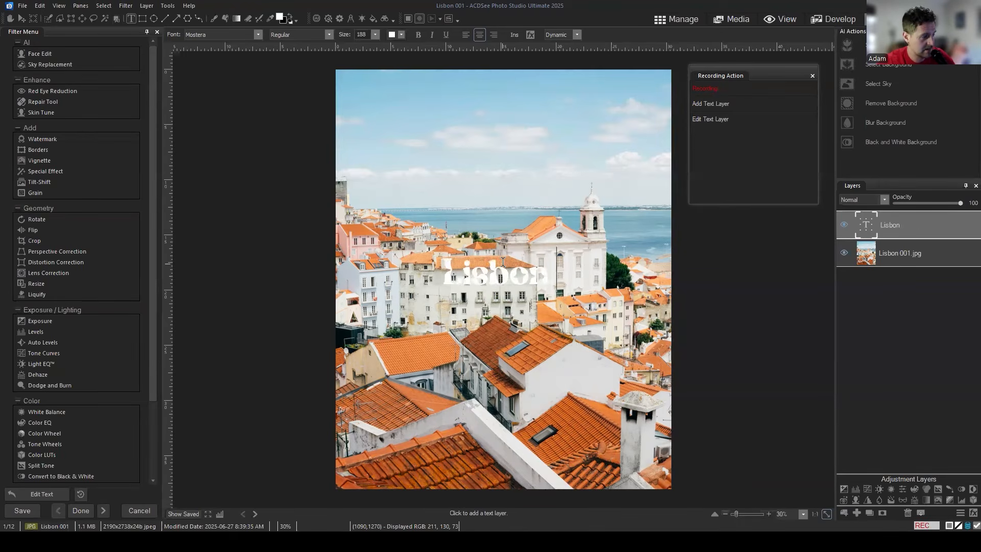
pyautogui.write(' 2024')
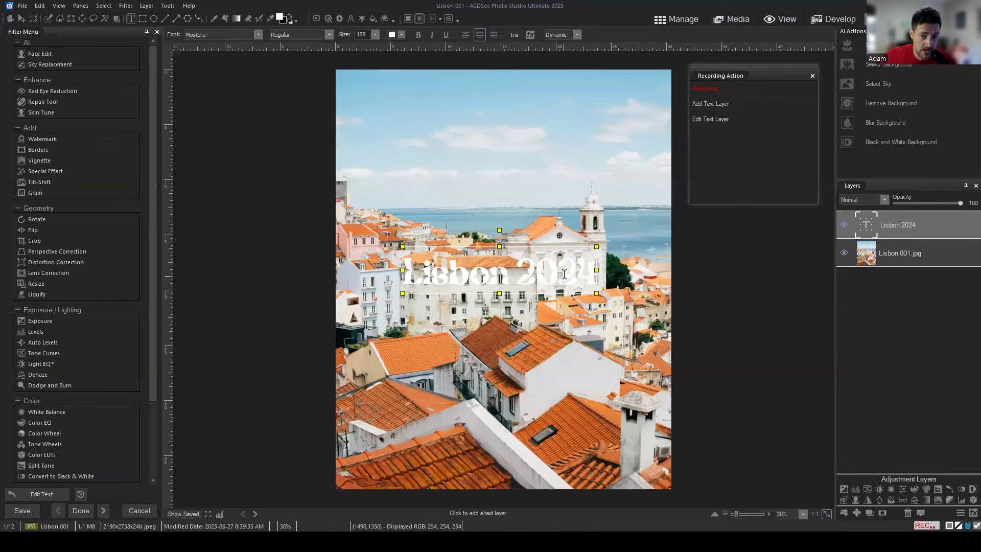
# Replace the text layer's content with the Caption property from ACDSee Metadata.
pyautogui.click(580, 266)
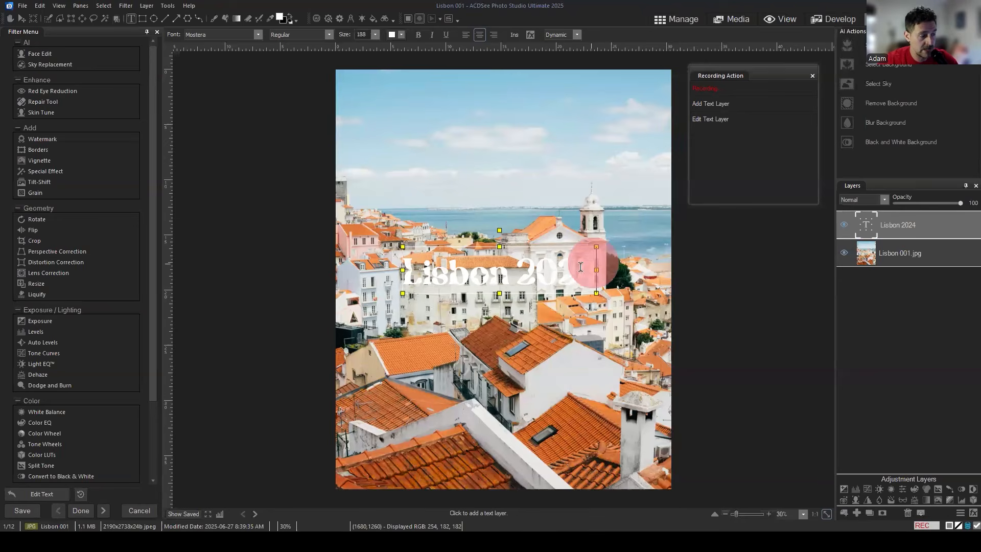
pyautogui.moveTo(580, 266); pyautogui.dragTo(409, 269)
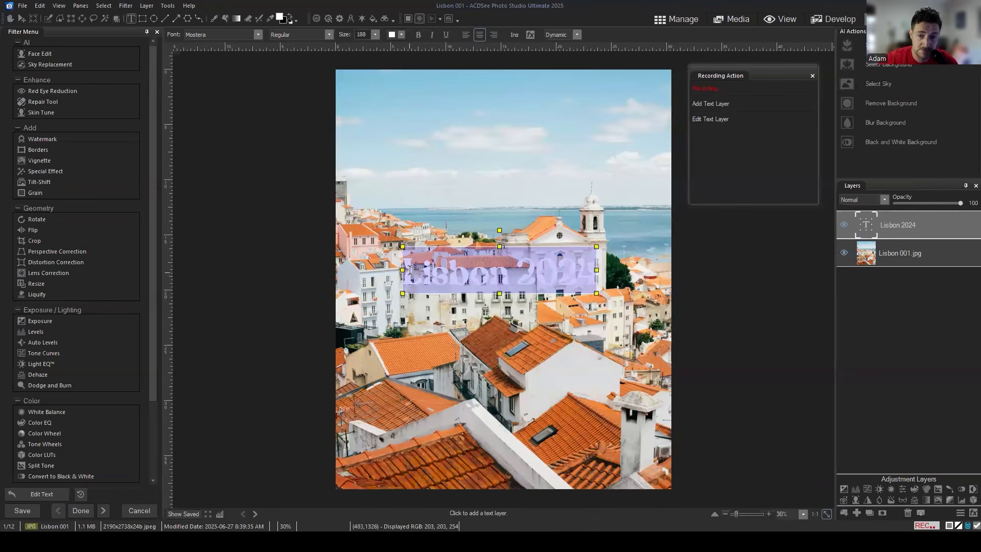
pyautogui.press('BackSpace')
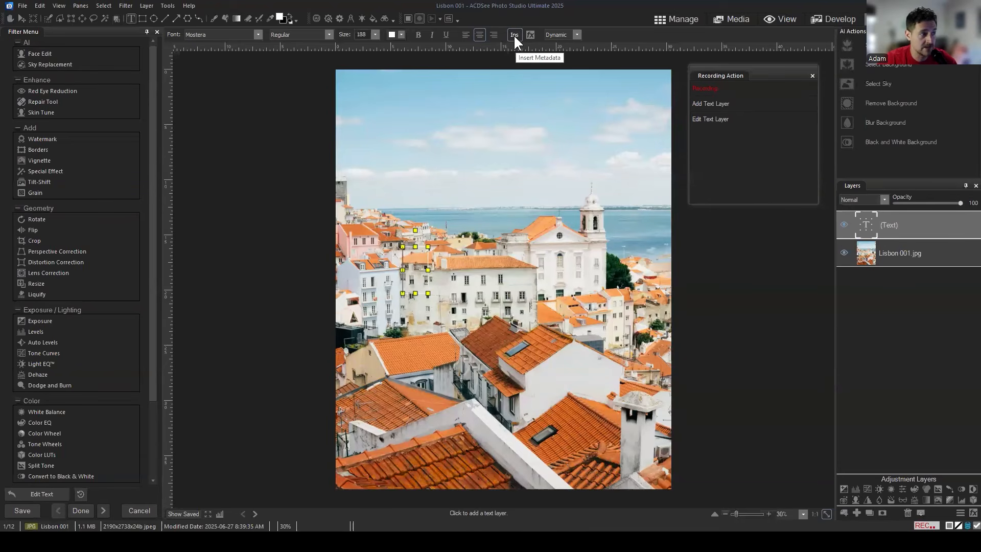
pyautogui.click(514, 36)
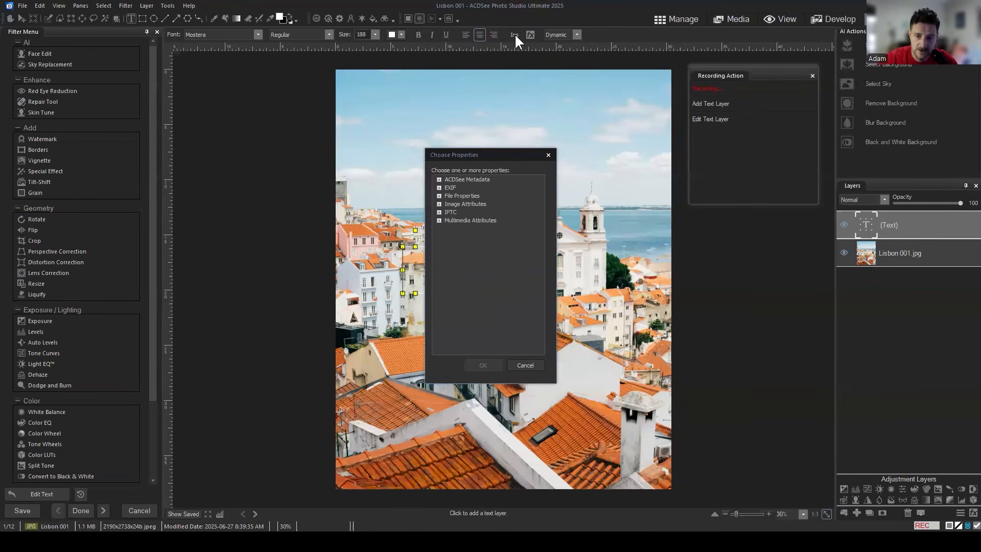
pyautogui.click(438, 179)
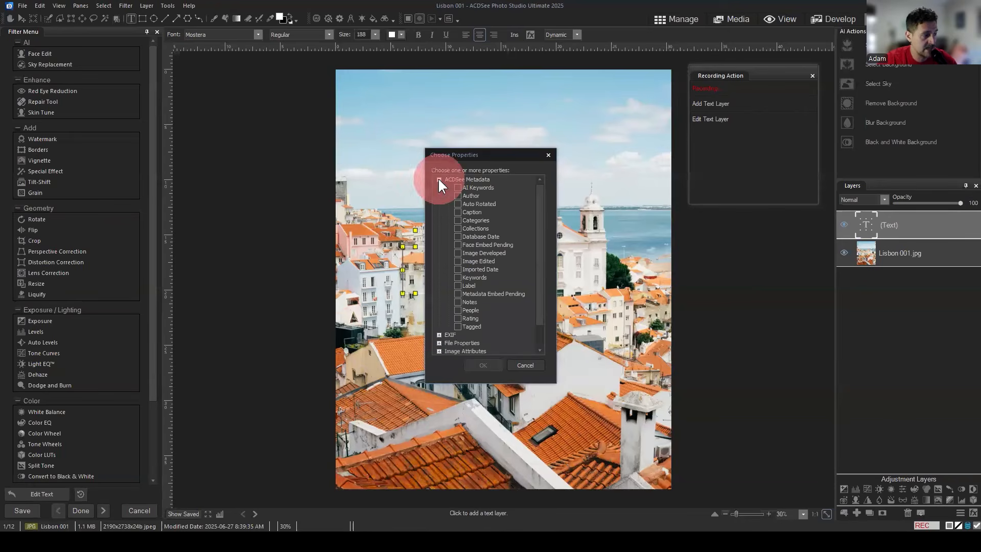
pyautogui.click(458, 212)
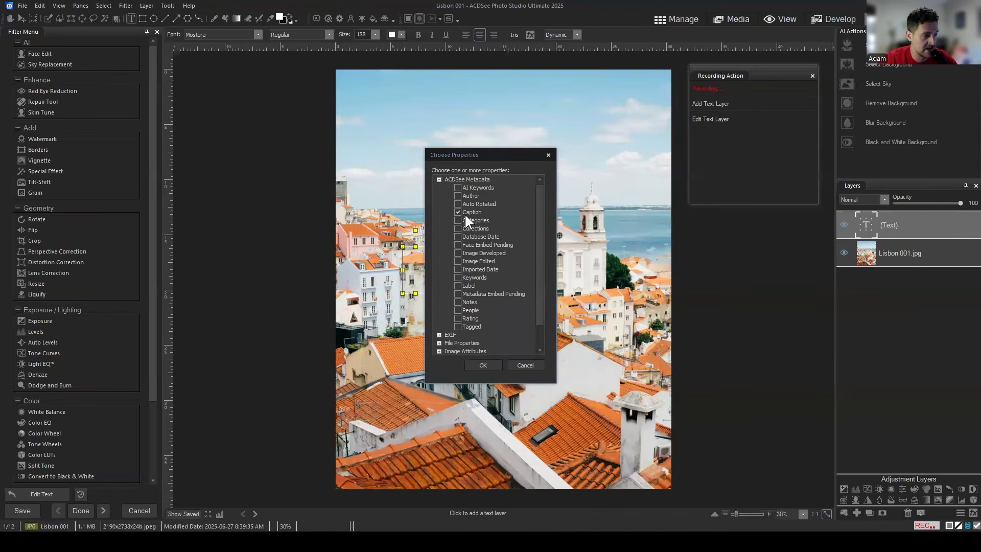
pyautogui.scroll(-1, 476, 251)
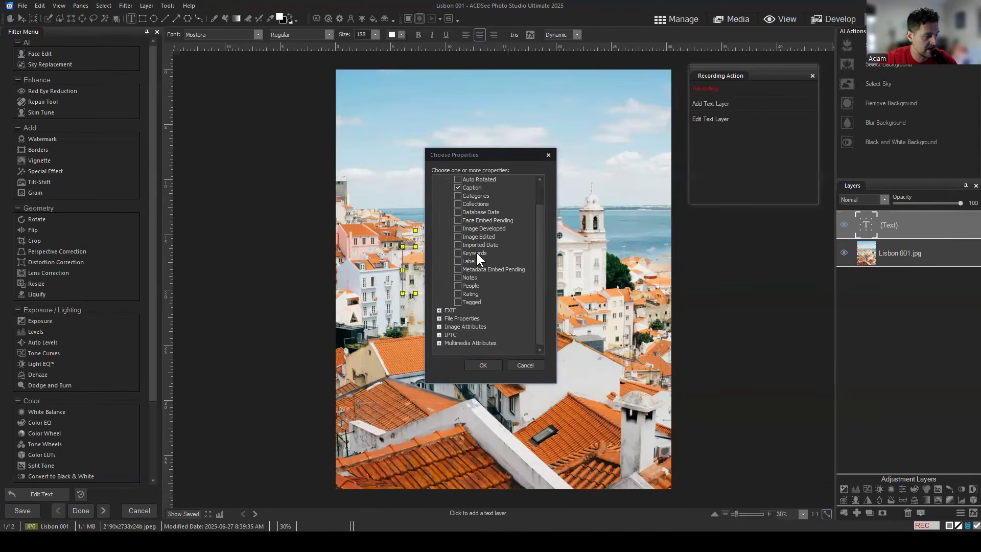
pyautogui.scroll(1, 491, 268)
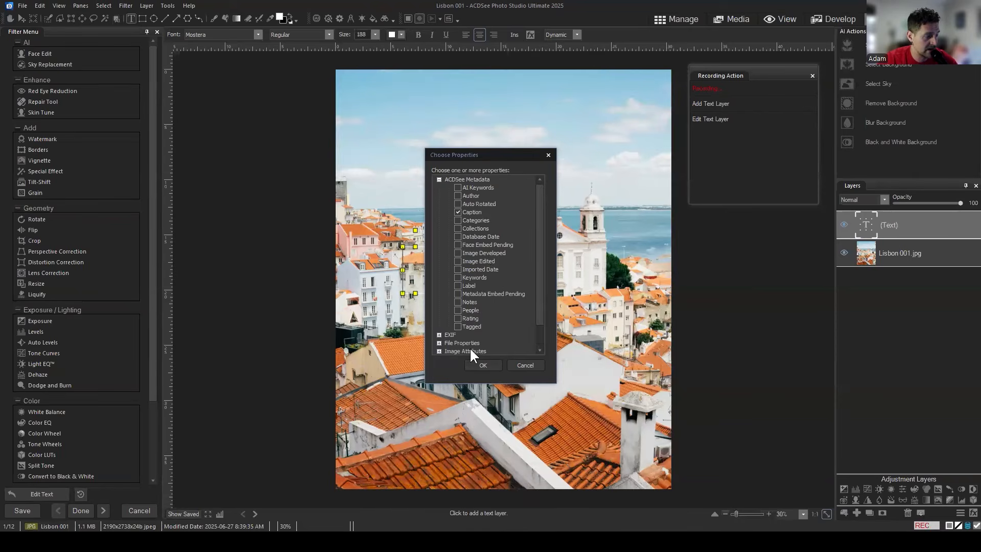
pyautogui.click(483, 365)
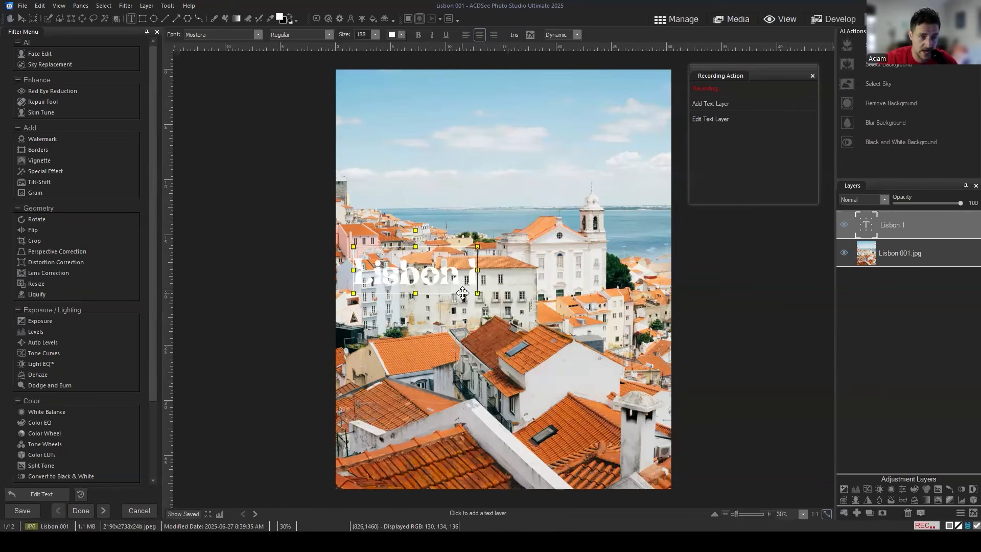
# Move the caption text to the horizontal middle of the photo, slightly lower, and set its font to Oswald.
pyautogui.moveTo(463, 292); pyautogui.dragTo(531, 312)
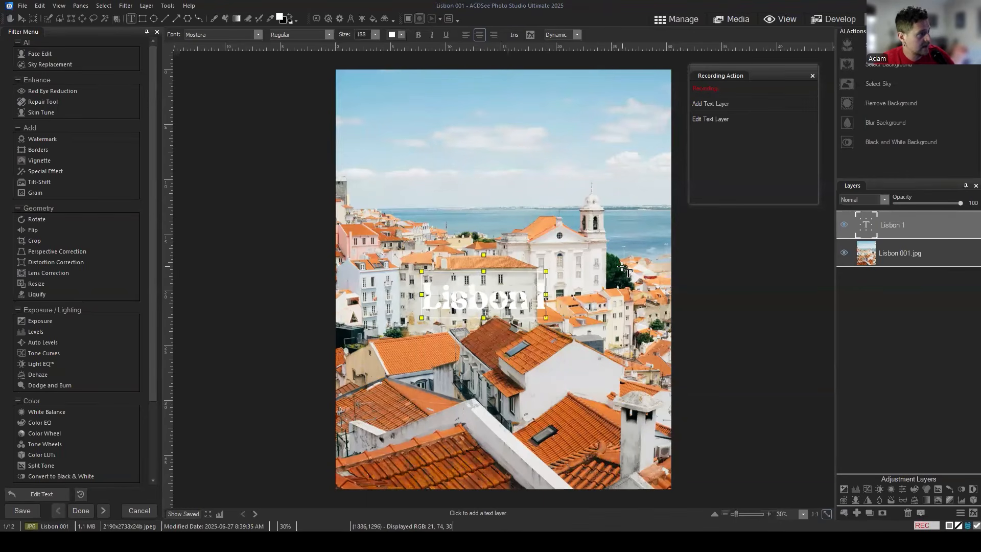
pyautogui.hotkey('ctrl', 'a')
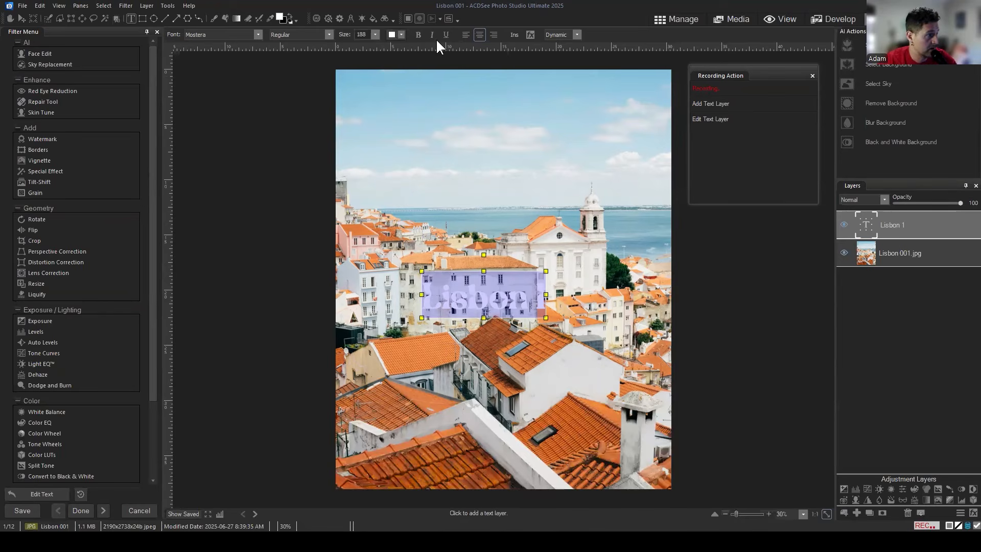
pyautogui.click(256, 30)
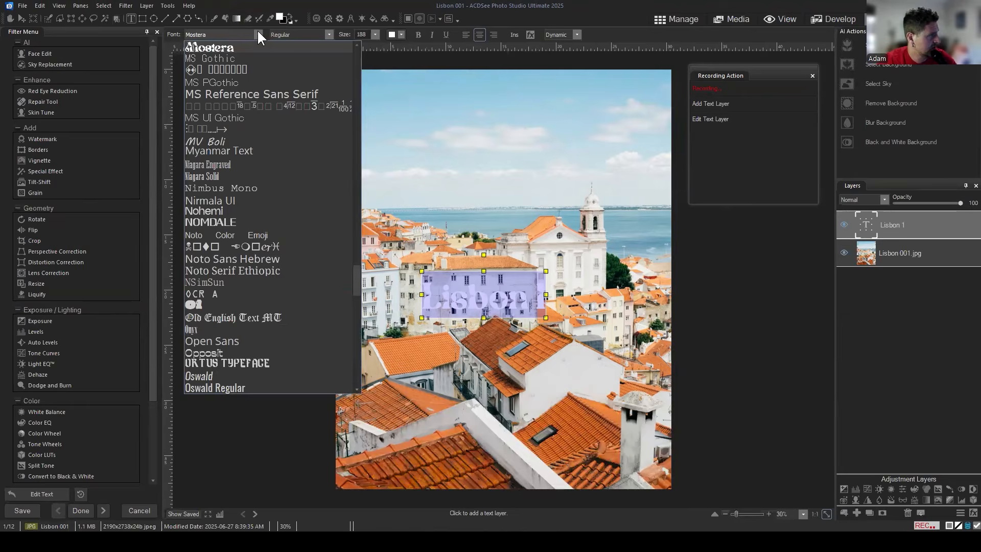
pyautogui.scroll(-3, 281, 111)
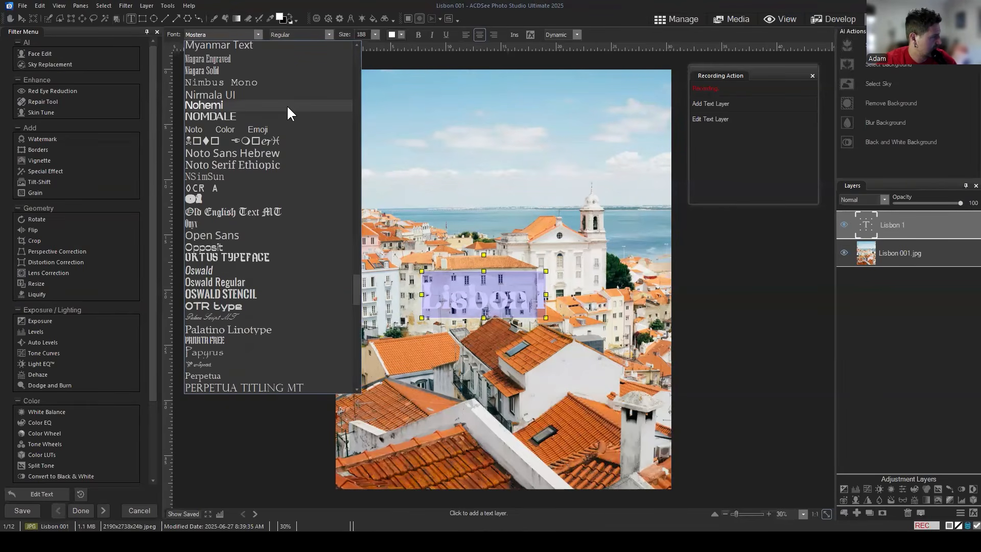
pyautogui.scroll(-3, 287, 105)
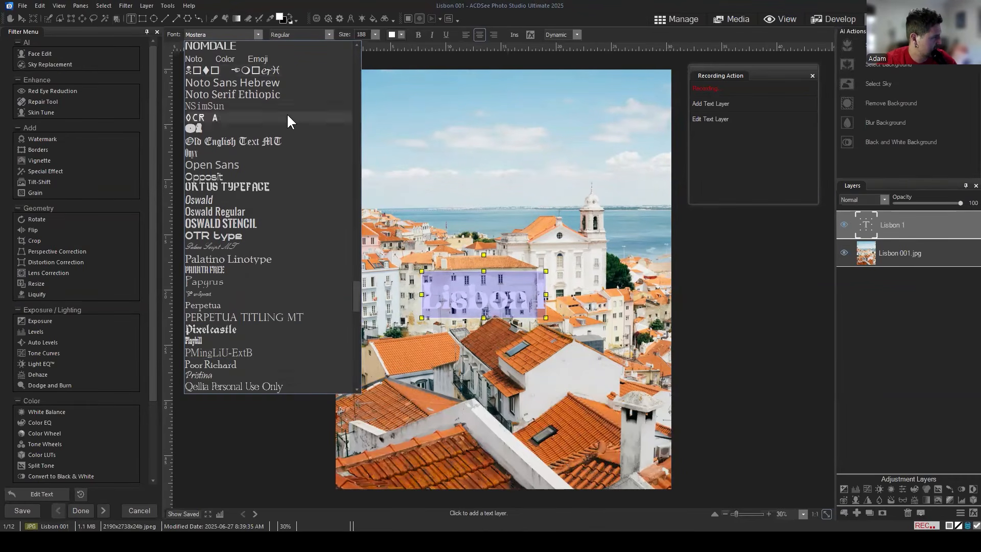
pyautogui.click(206, 200)
# Add an Outline layer effect to the caption text and set the outline colour to black.
pyautogui.click(511, 301)
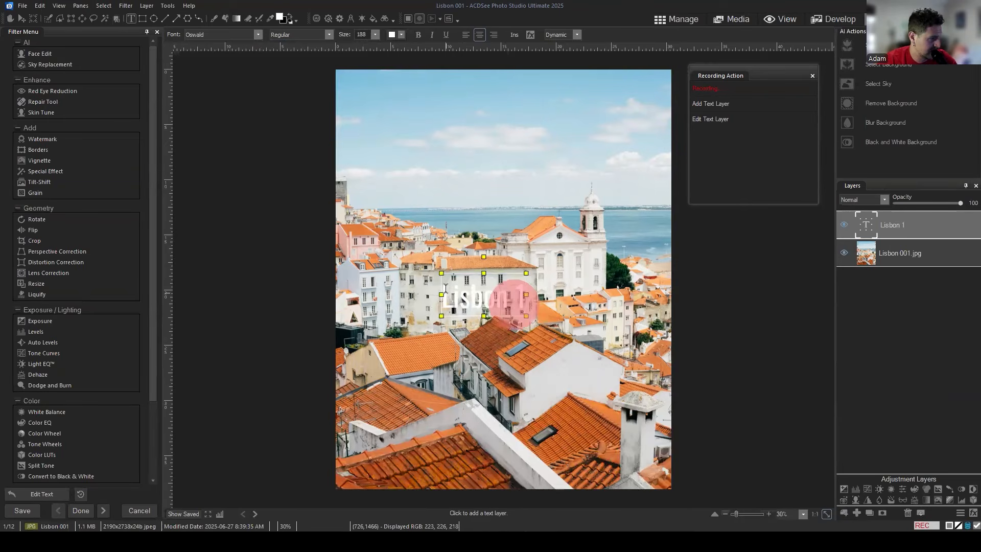
pyautogui.moveTo(443, 284); pyautogui.dragTo(561, 301)
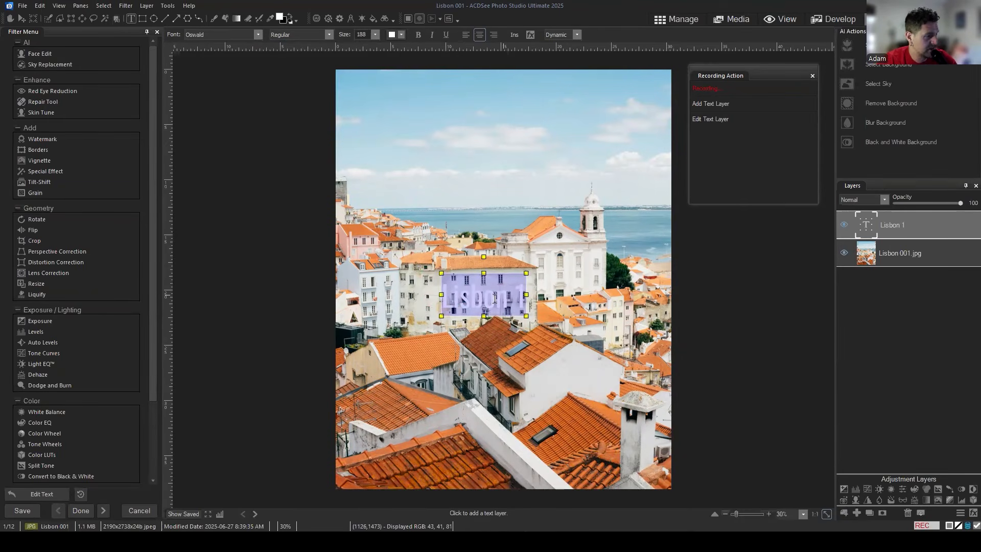
pyautogui.click(530, 34)
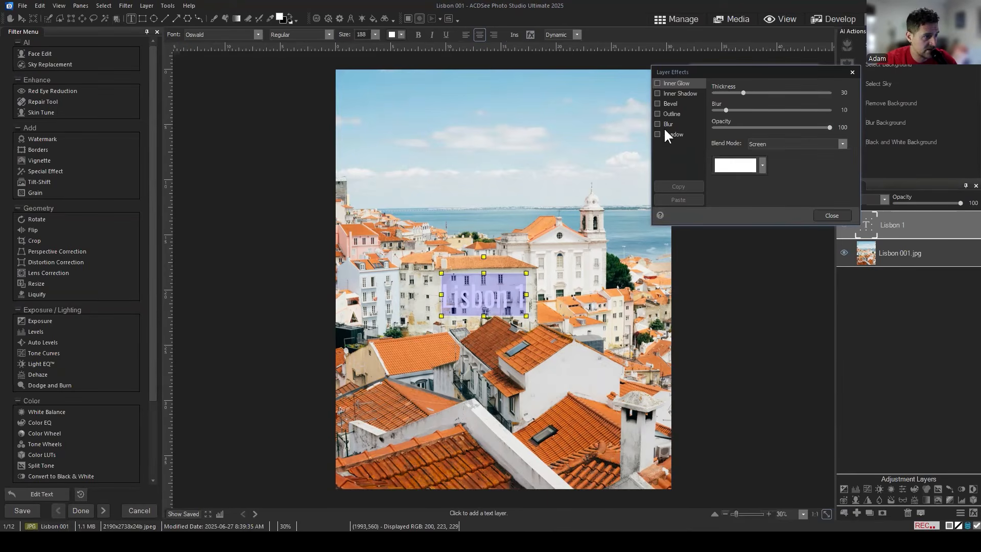
pyautogui.click(658, 114)
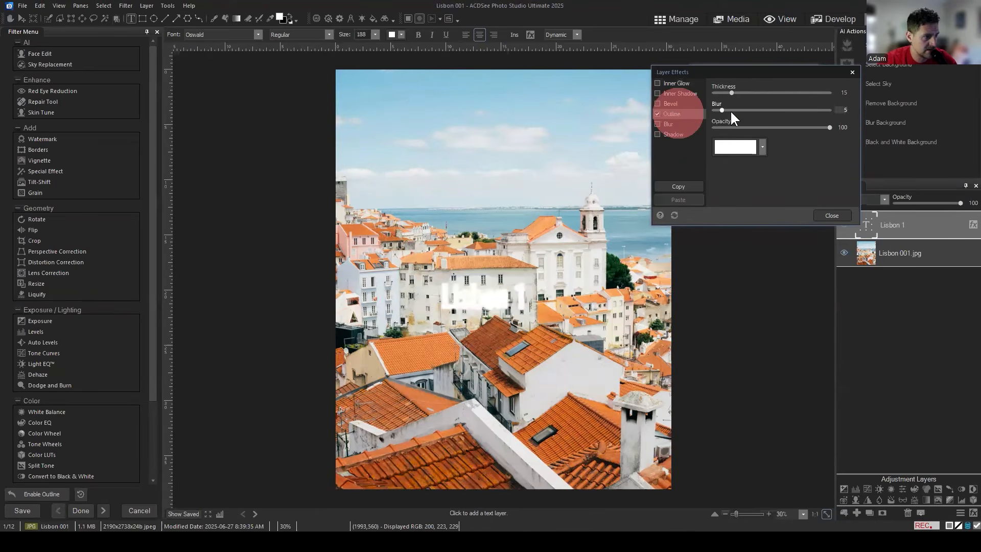
pyautogui.click(762, 147)
pyautogui.click(732, 198)
pyautogui.moveTo(724, 224); pyautogui.dragTo(724, 228)
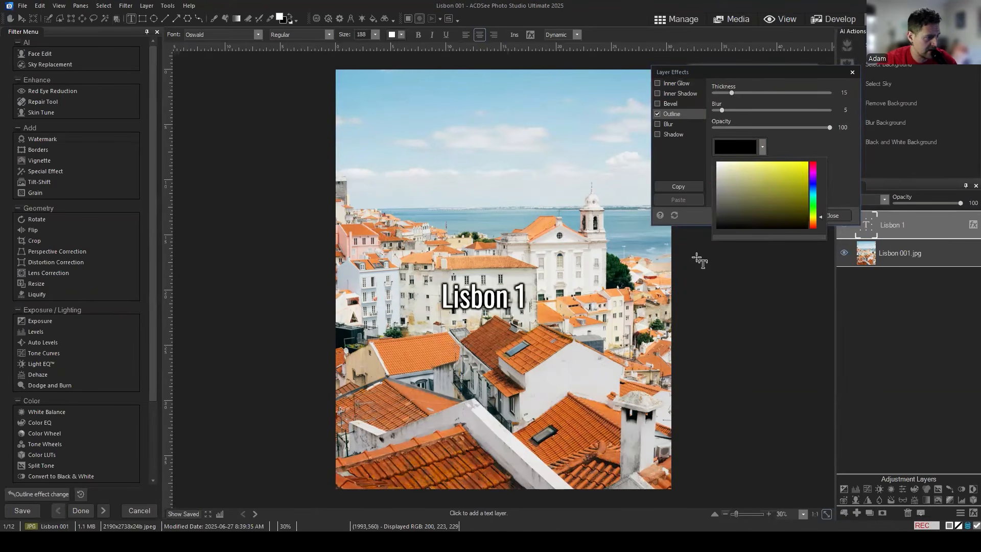
# Set the caption text's outline blur to 0 and thickness to 5, and close the layer effects.
pyautogui.click(835, 145)
pyautogui.moveTo(721, 110); pyautogui.dragTo(654, 107)
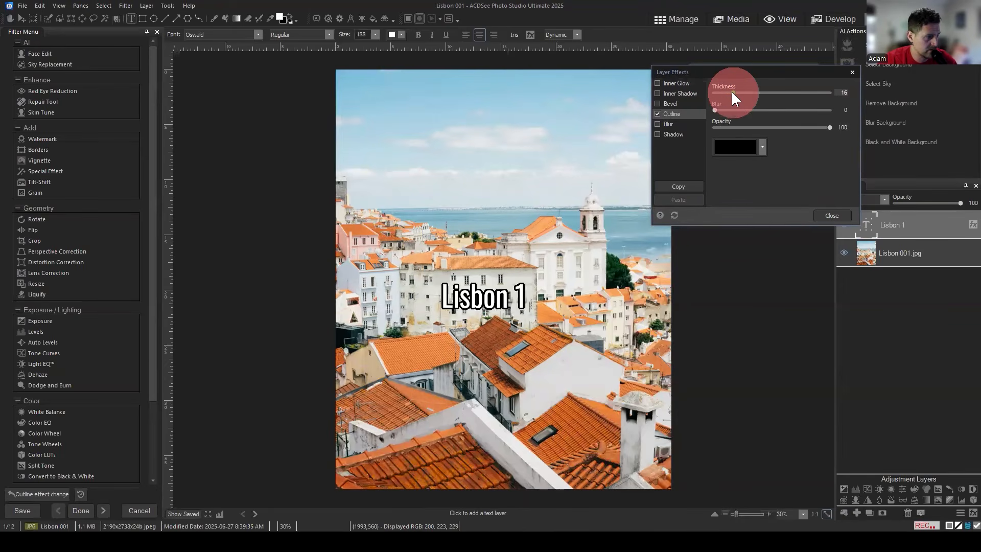
pyautogui.moveTo(731, 91); pyautogui.dragTo(719, 91)
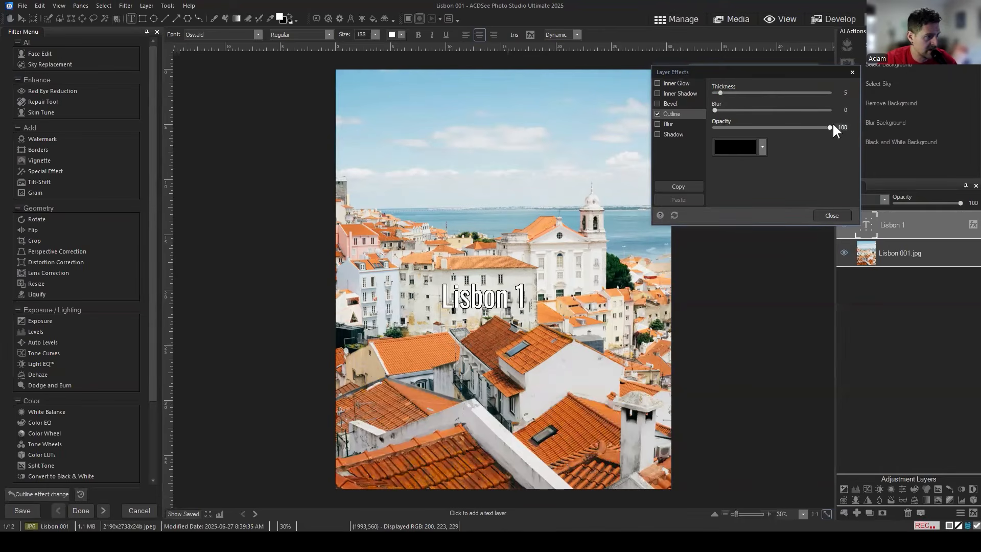
pyautogui.click(831, 215)
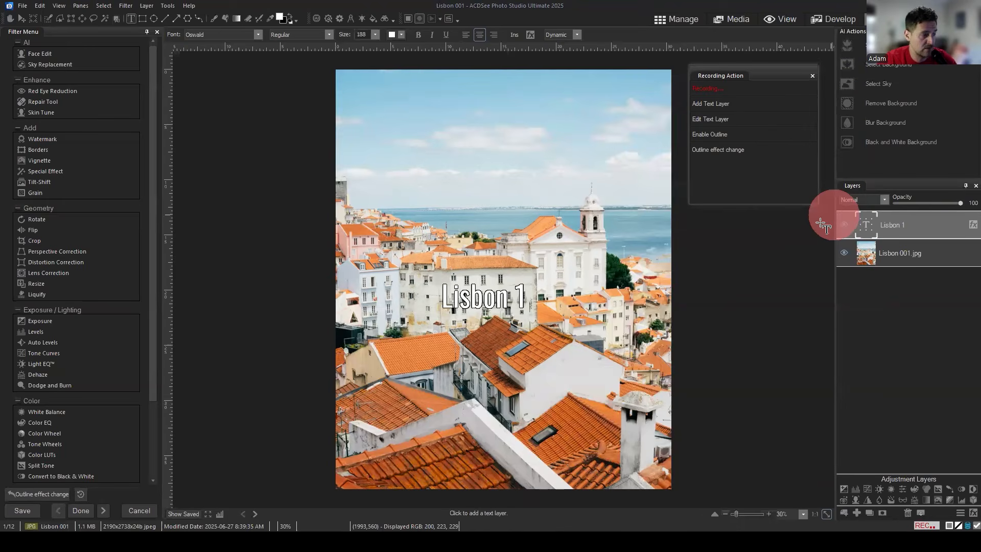
# Reopen the caption text's layer effects to review the Outline settings, leaving them as they are.
pyautogui.click(485, 295)
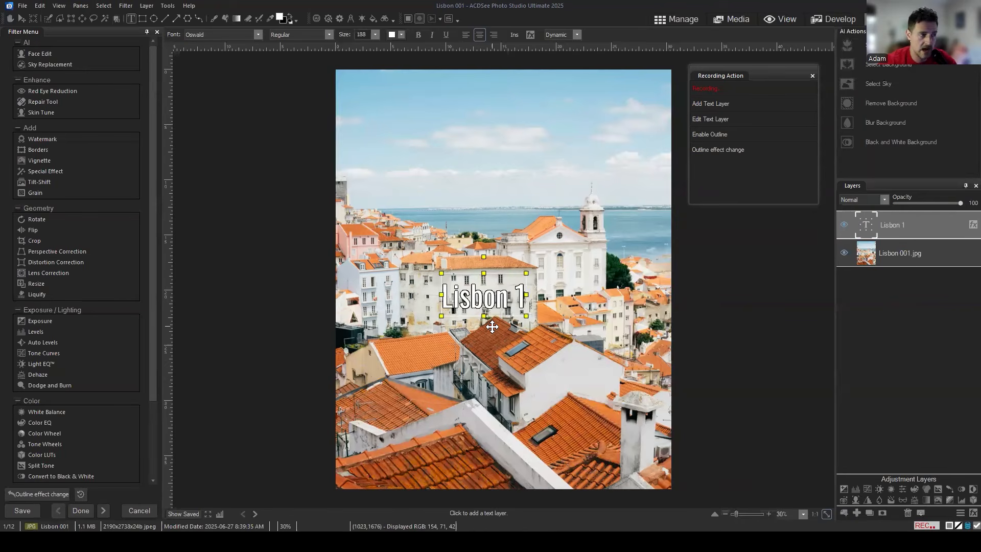
pyautogui.click(530, 34)
pyautogui.moveTo(729, 74); pyautogui.dragTo(664, 81)
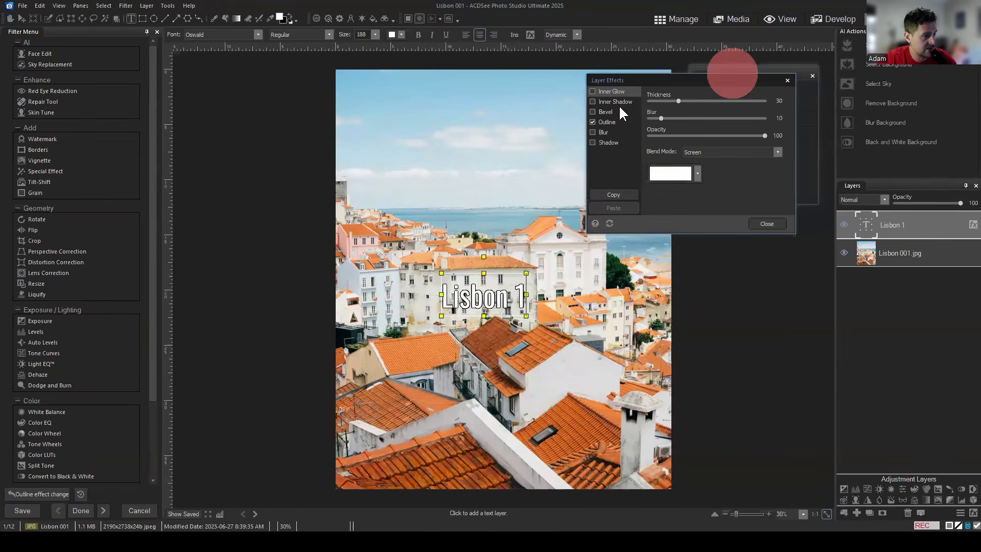
pyautogui.click(620, 112)
pyautogui.click(601, 122)
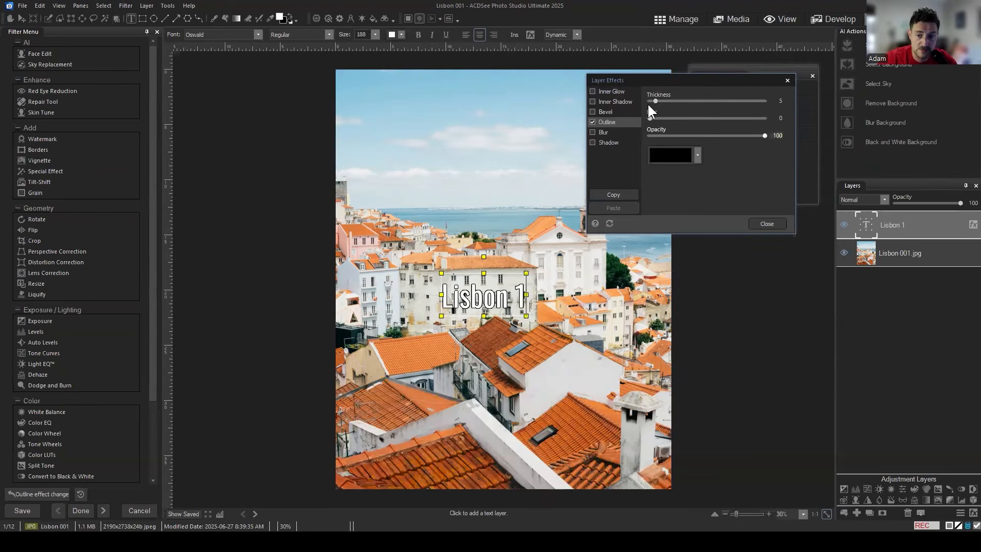
pyautogui.click(767, 223)
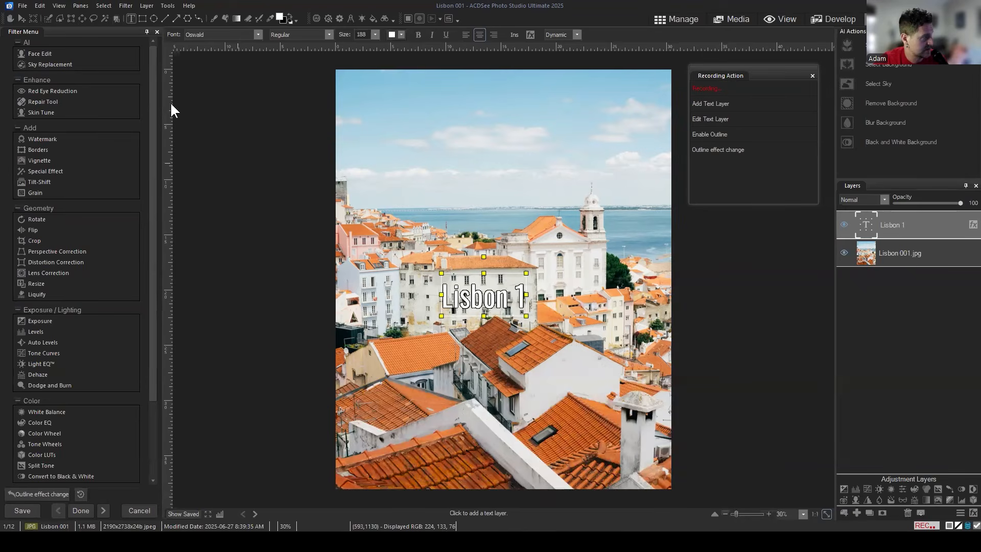
# Snap the caption text layer to the centre and down to the photo's bottom edge with the Move tool, and commit the move.
pyautogui.click(20, 17)
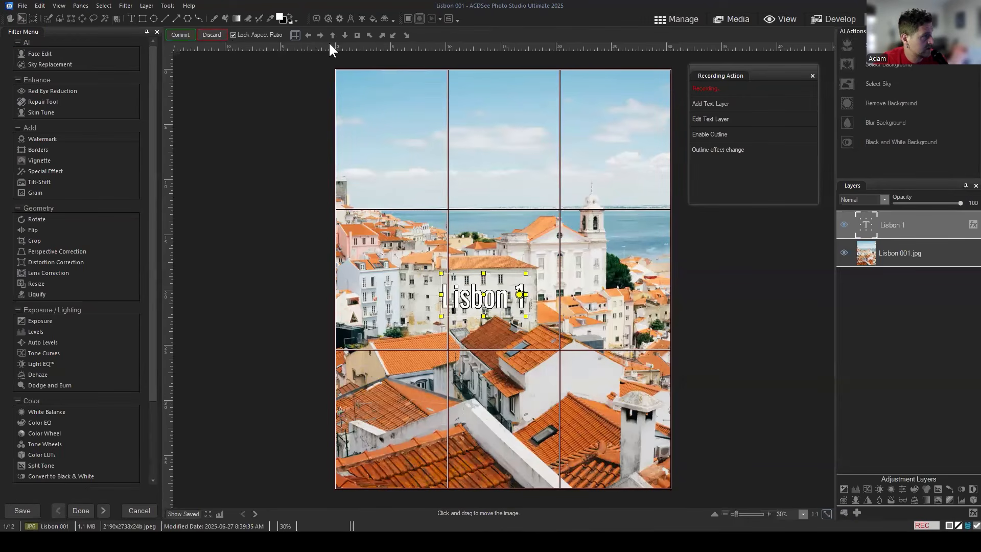
pyautogui.click(358, 35)
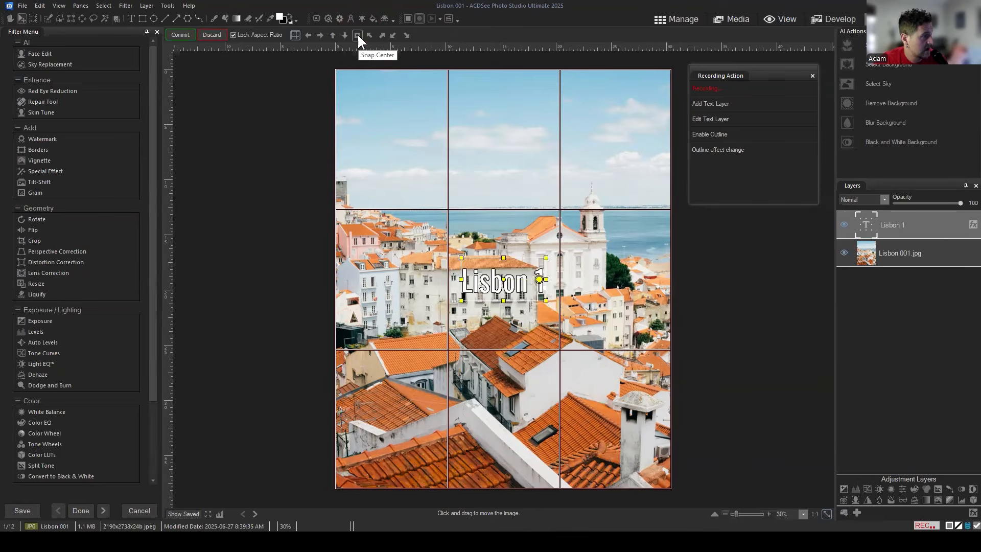
pyautogui.click(345, 36)
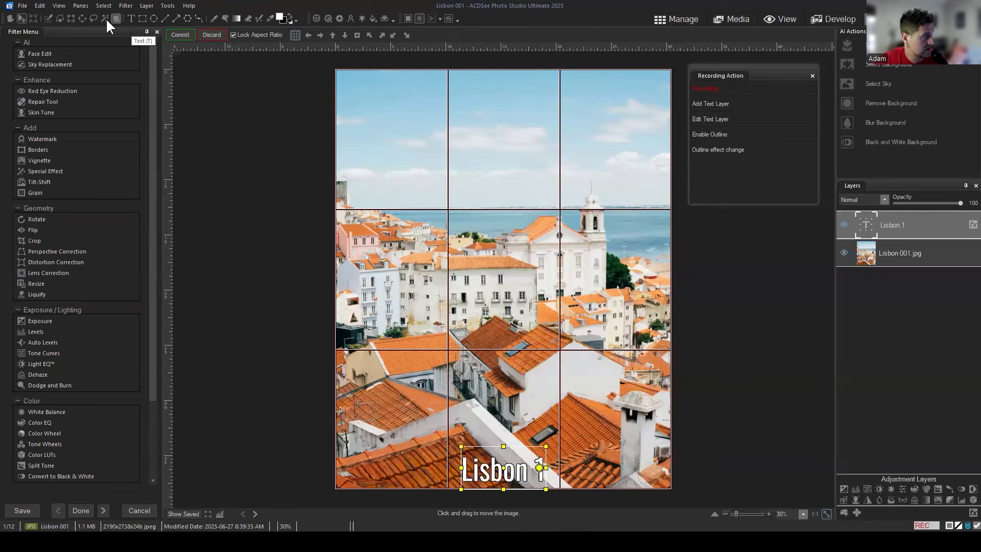
pyautogui.click(20, 18)
pyautogui.click(354, 36)
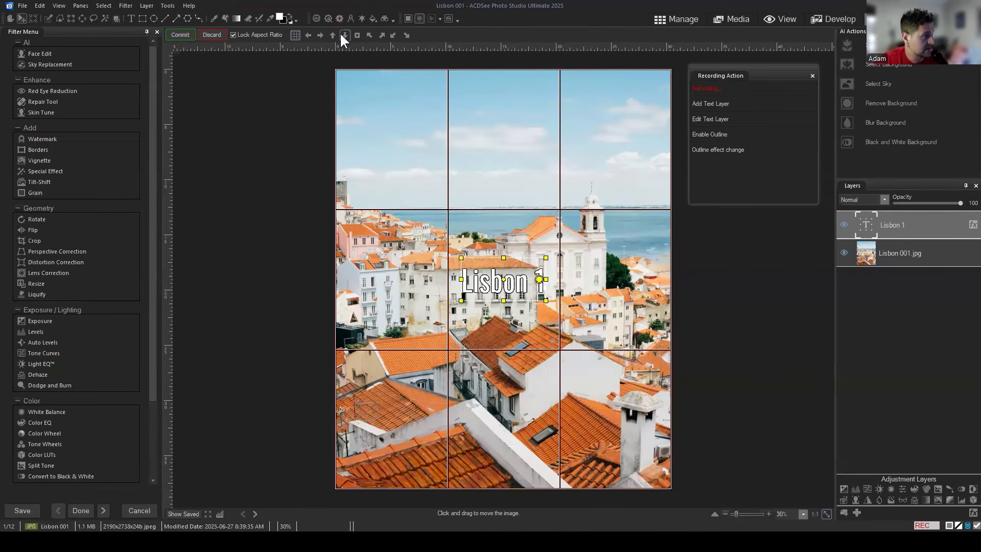
pyautogui.click(345, 35)
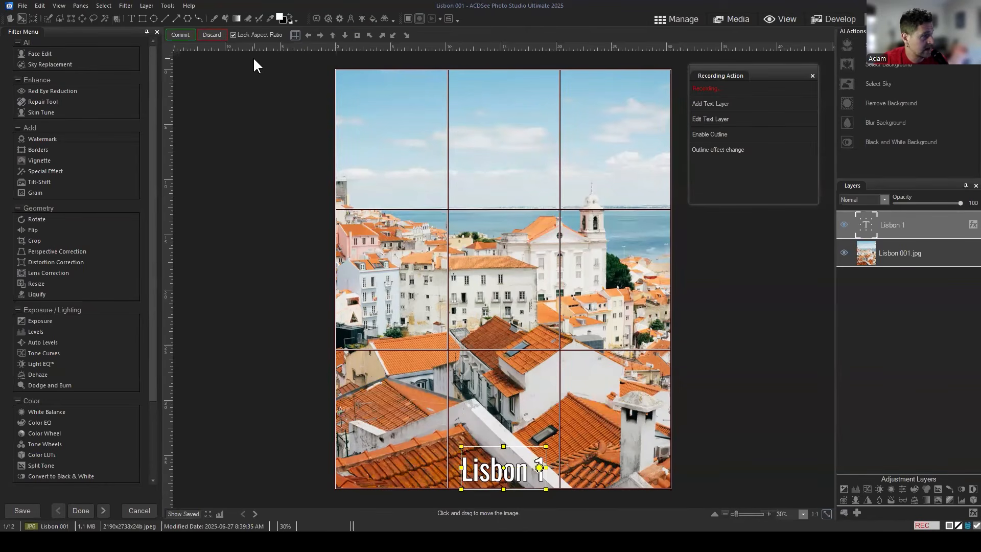
pyautogui.click(179, 34)
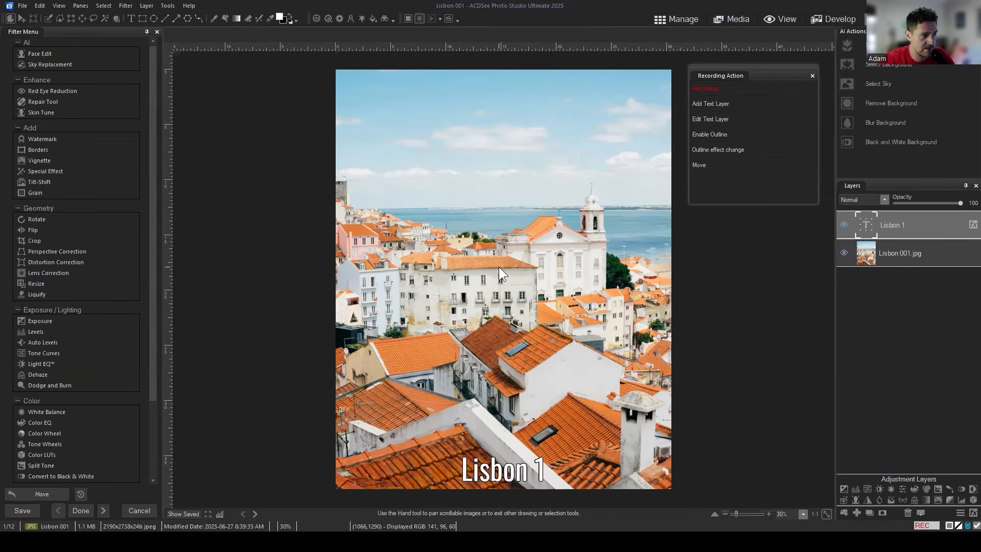
# Stop recording and save the action as "Slideshow Text" in the Watermark category.
pyautogui.moveTo(773, 67); pyautogui.dragTo(536, 112)
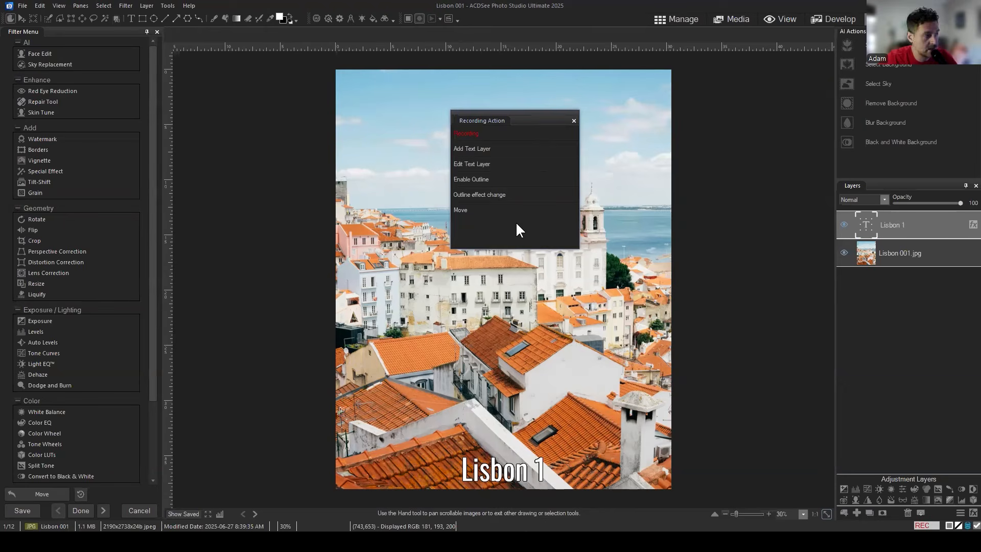
pyautogui.click(407, 19)
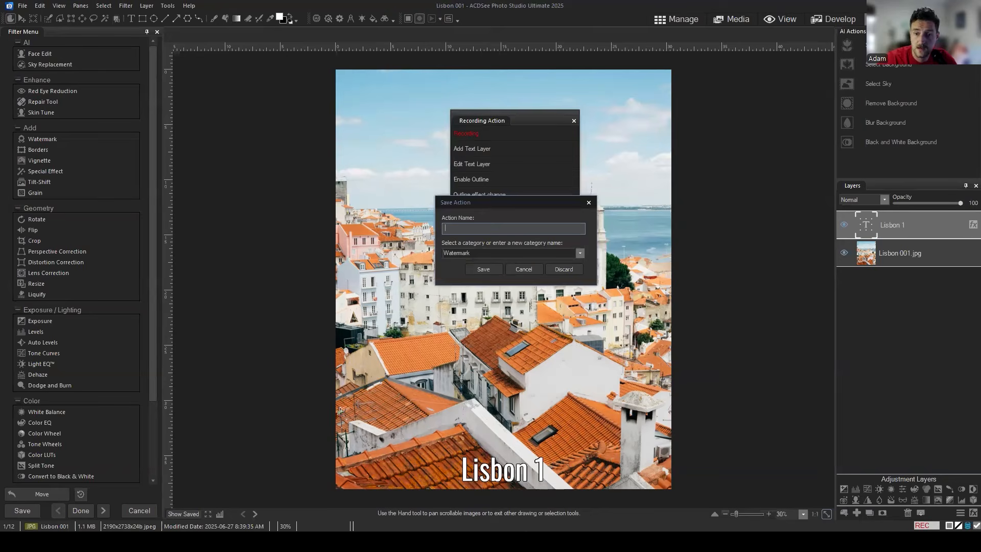
pyautogui.click(470, 225)
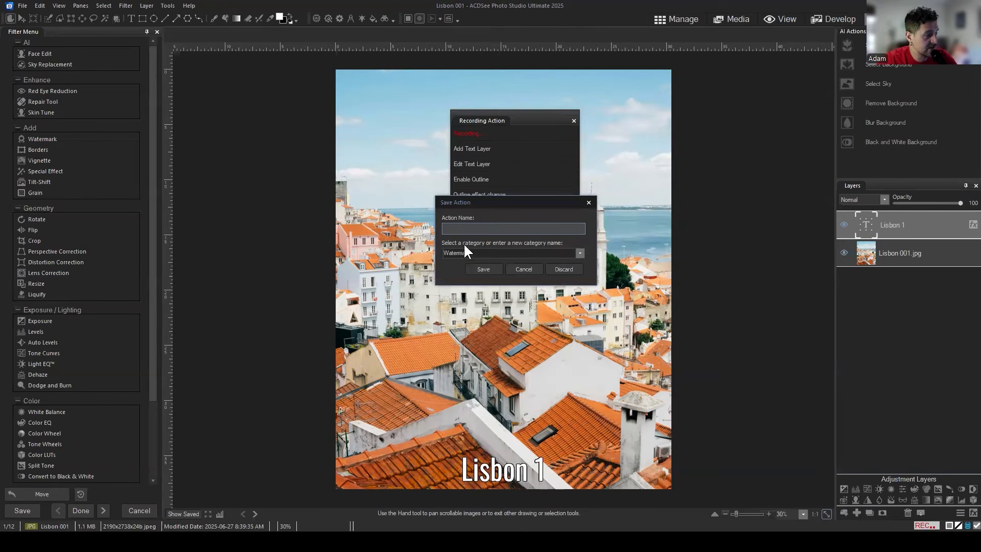
pyautogui.click(485, 230)
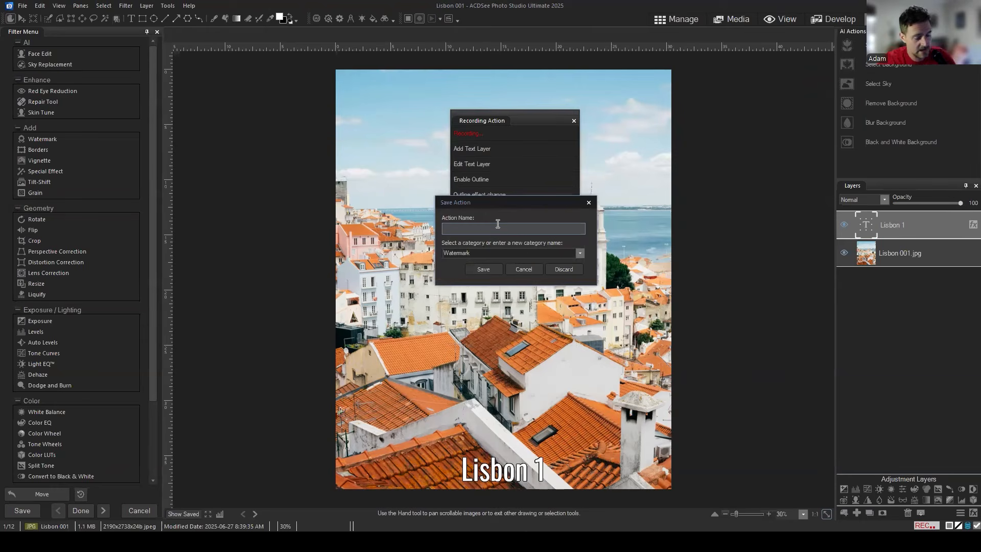
pyautogui.write('Slide')
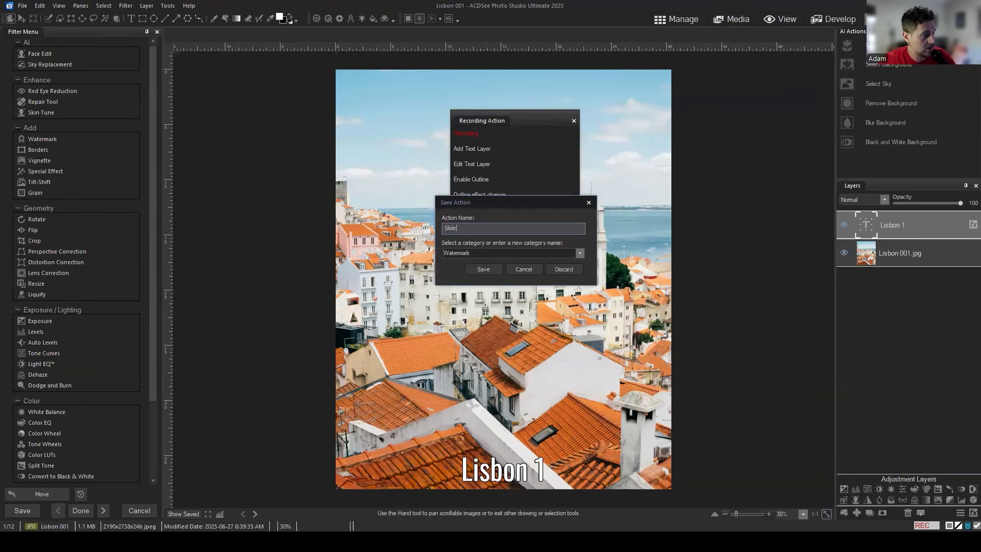
pyautogui.write('show Text')
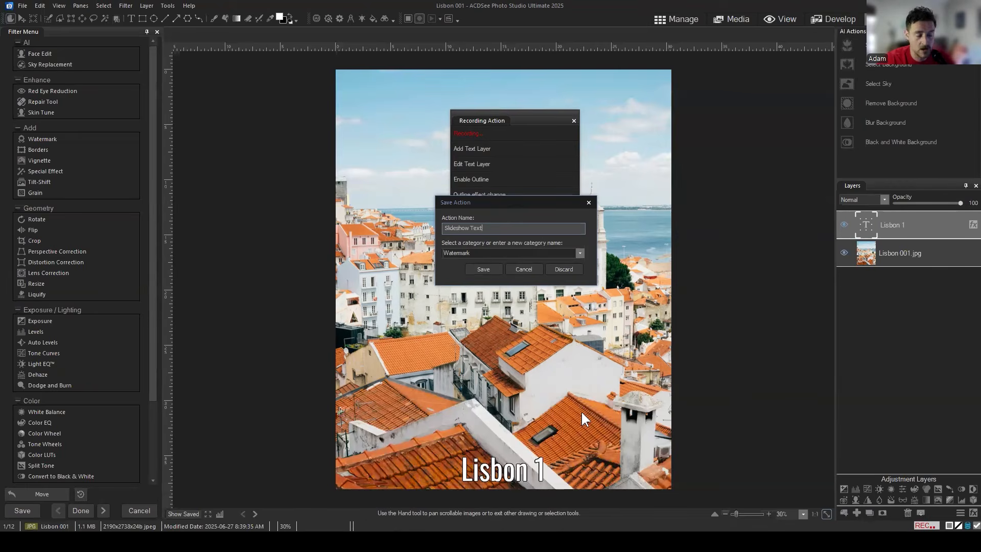
pyautogui.click(483, 268)
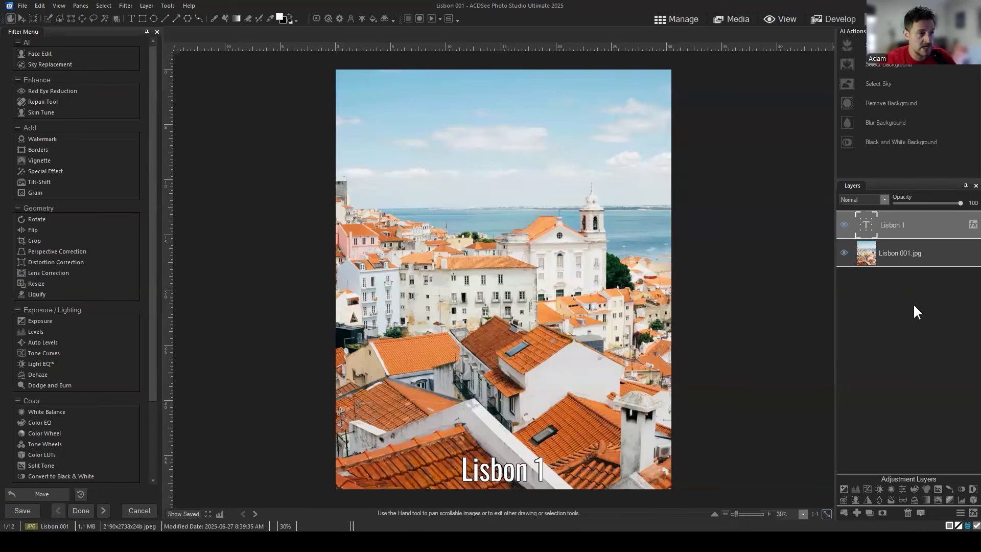
# Return to Manage mode without saving the edits to Lisbon 001, and clear the photo selection.
pyautogui.click(683, 19)
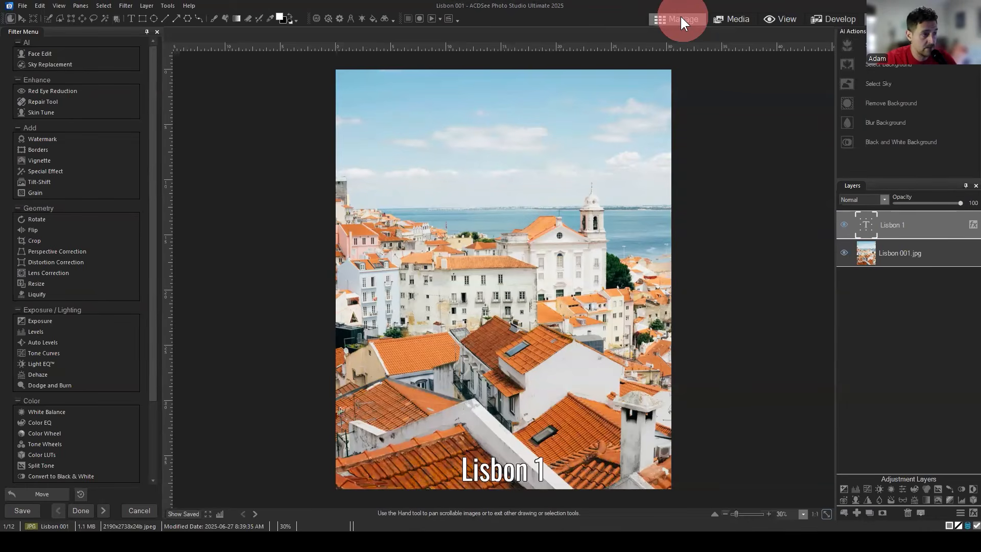
pyautogui.click(486, 277)
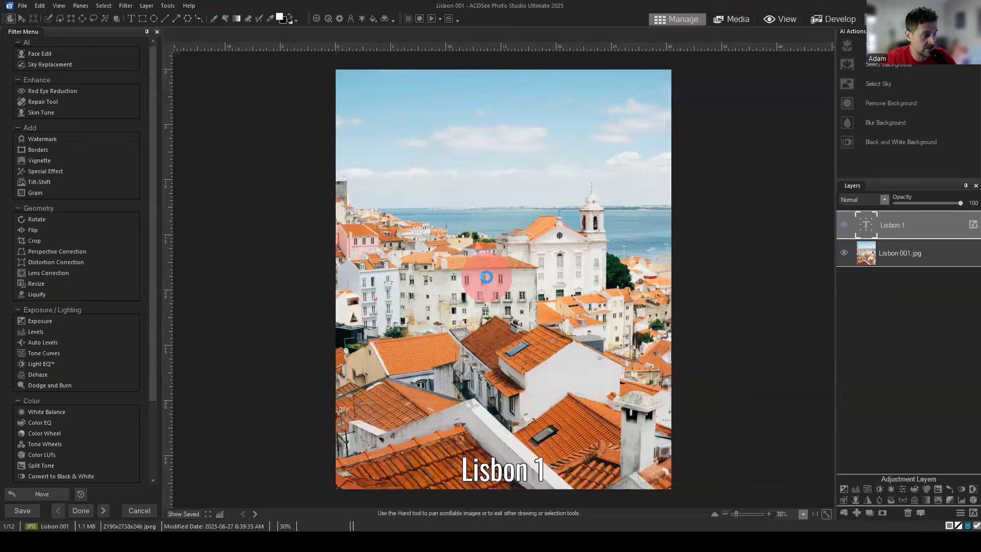
pyautogui.click(156, 111)
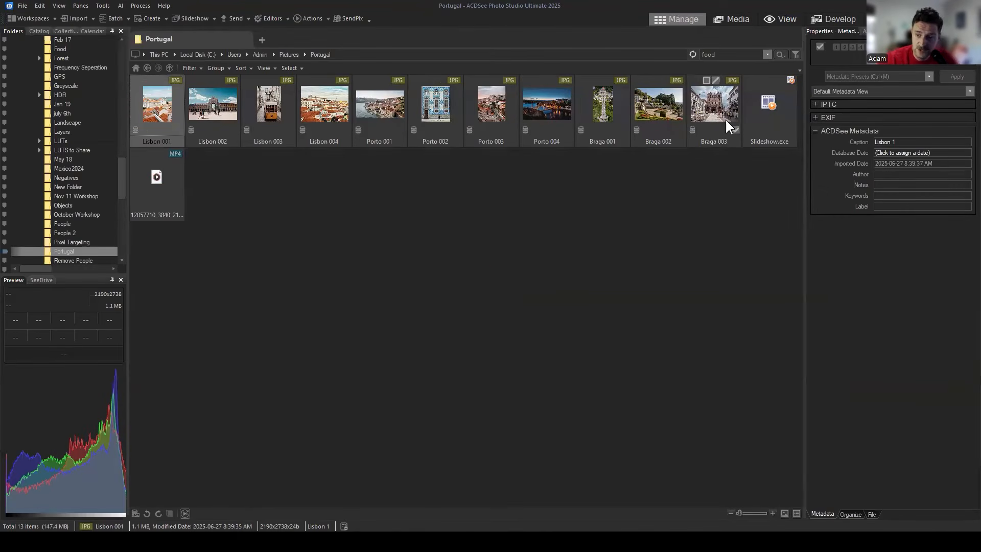
pyautogui.click(710, 214)
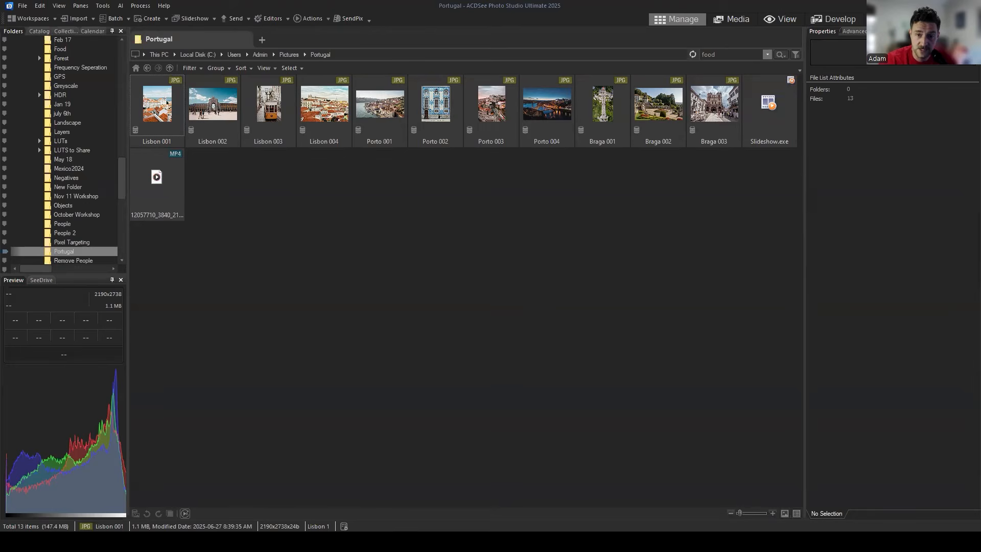
# Select the original photos from Lisbon 001 through Braga 003 and play the Slideshow Text action on them.
pyautogui.click(157, 109)
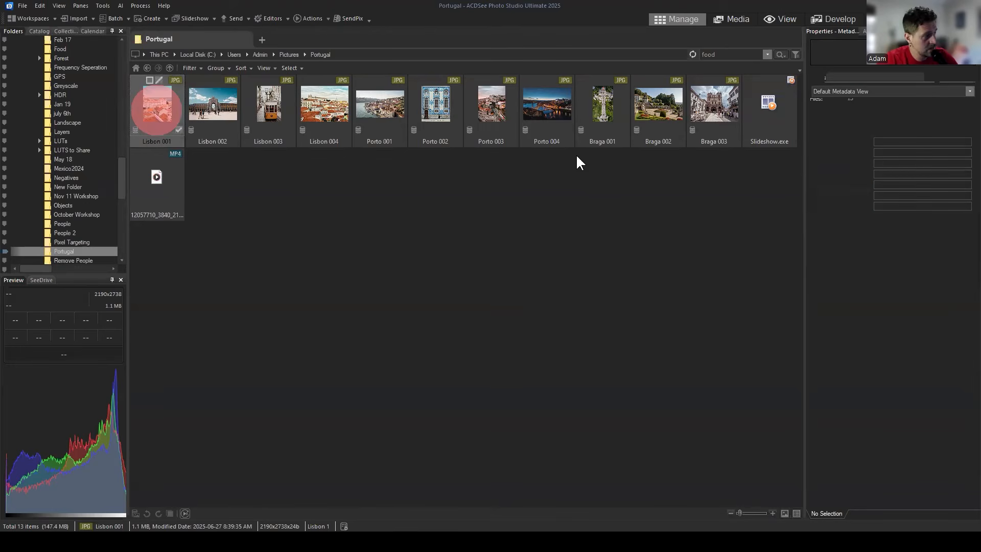
pyautogui.keyDown('shift'); pyautogui.click(714, 109); pyautogui.keyUp('shift')
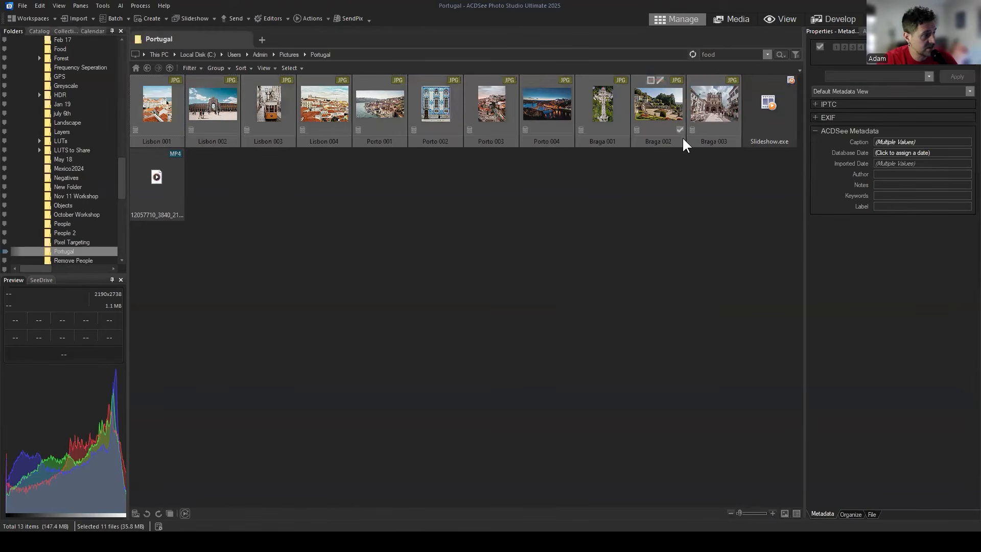
pyautogui.click(311, 20)
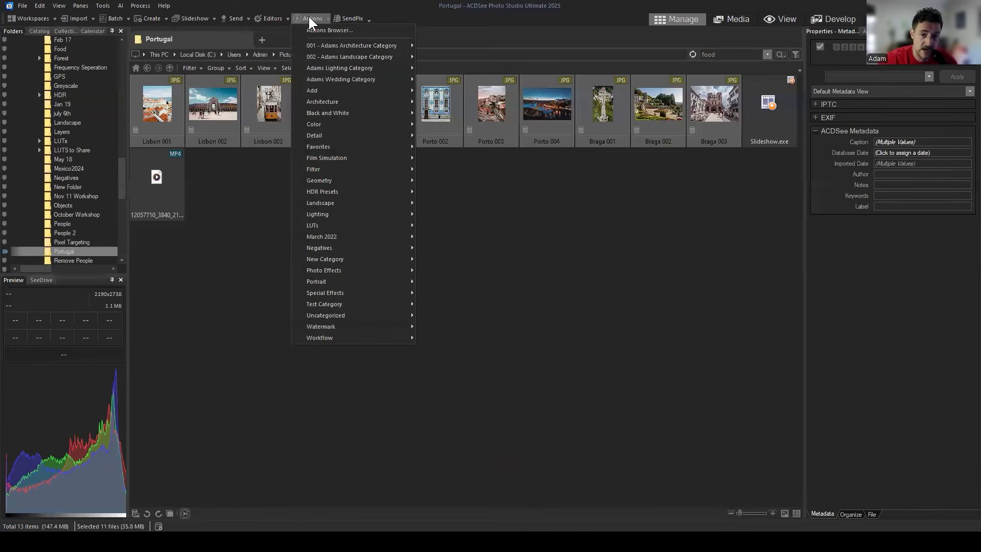
pyautogui.click(311, 19)
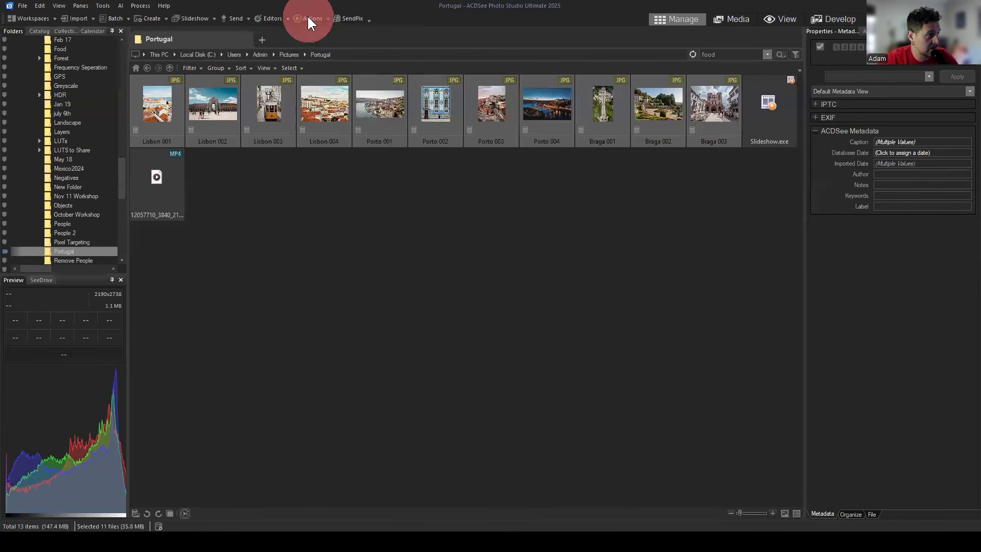
pyautogui.click(313, 20)
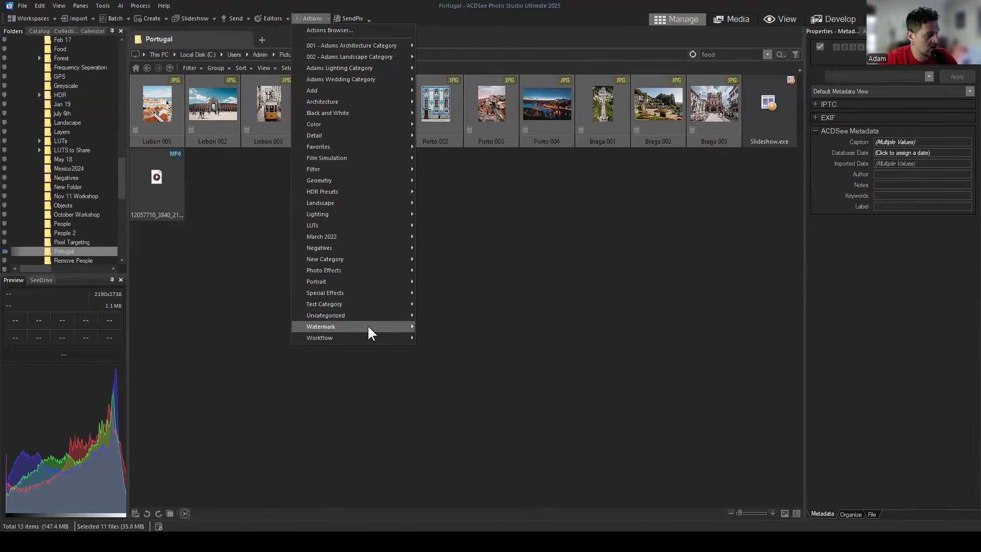
pyautogui.moveTo(367, 332)
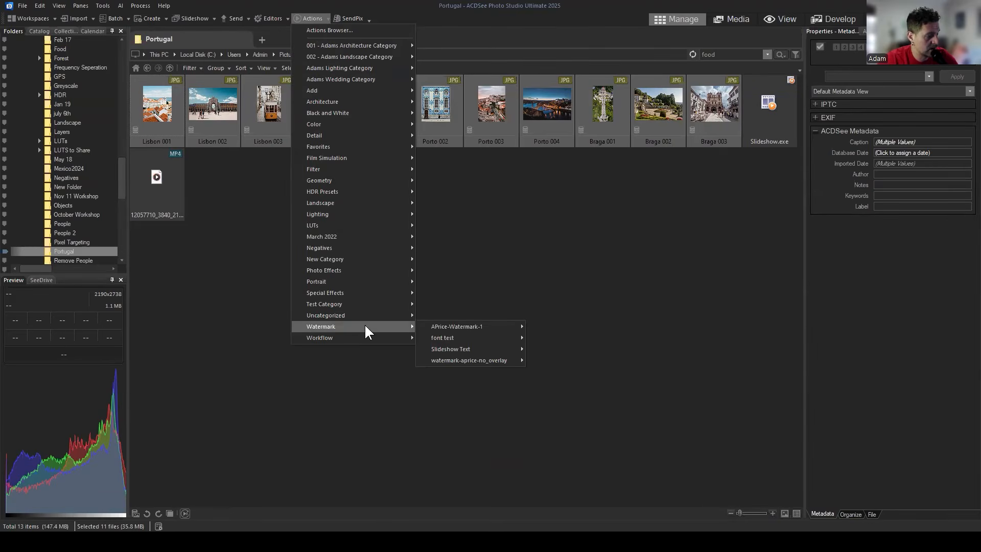
pyautogui.moveTo(441, 350)
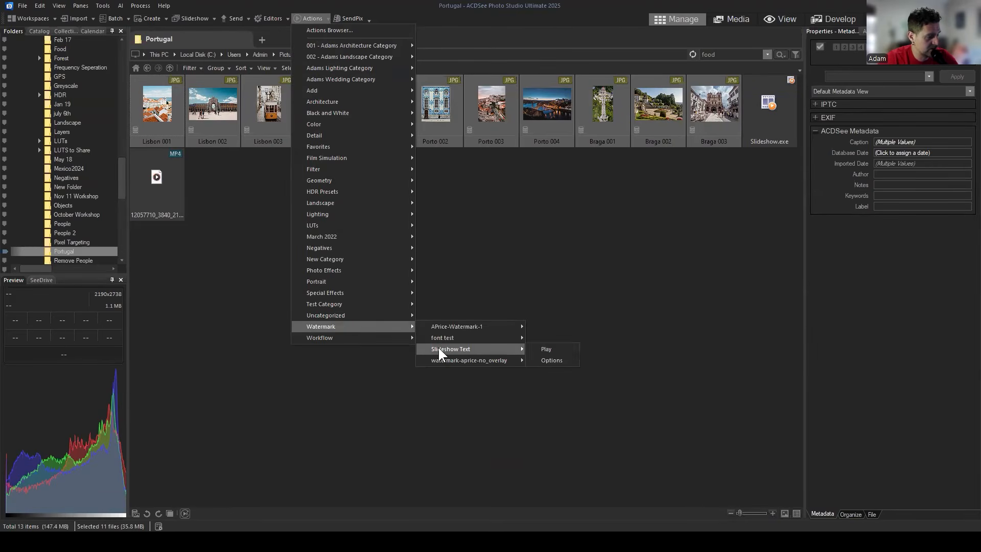
pyautogui.click(550, 350)
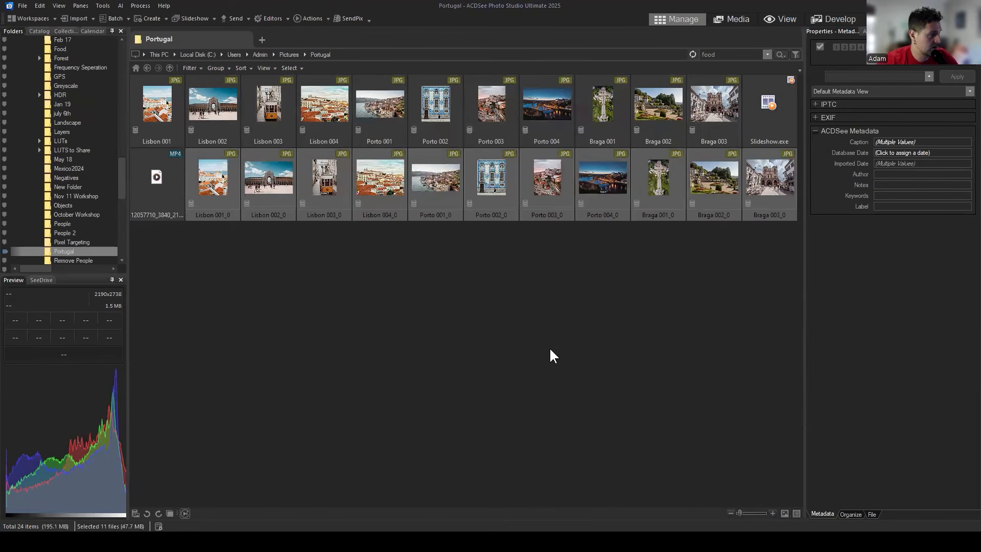
# Select the captioned copies from Lisbon 001_0 through Braga 003_0, and clear the selection.
pyautogui.click(523, 326)
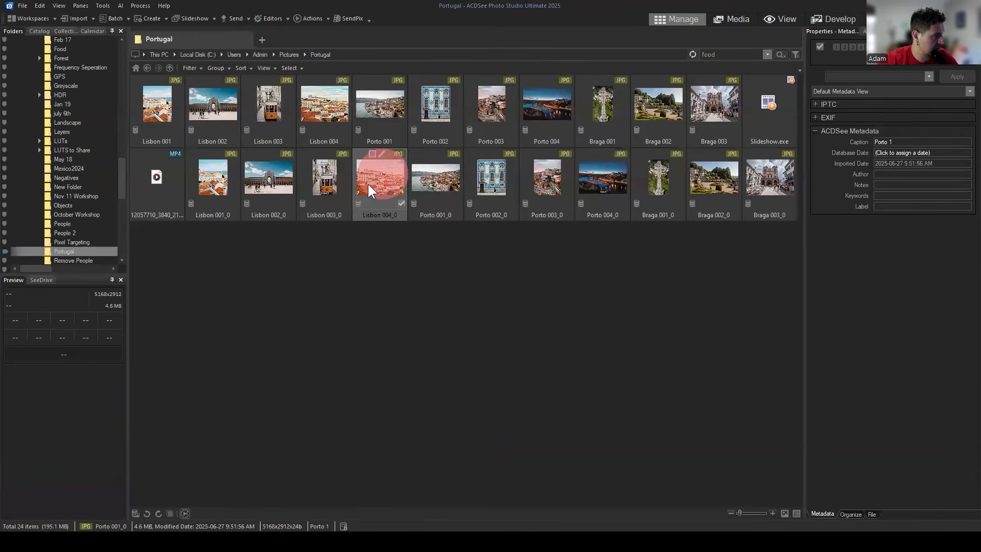
pyautogui.click(213, 179)
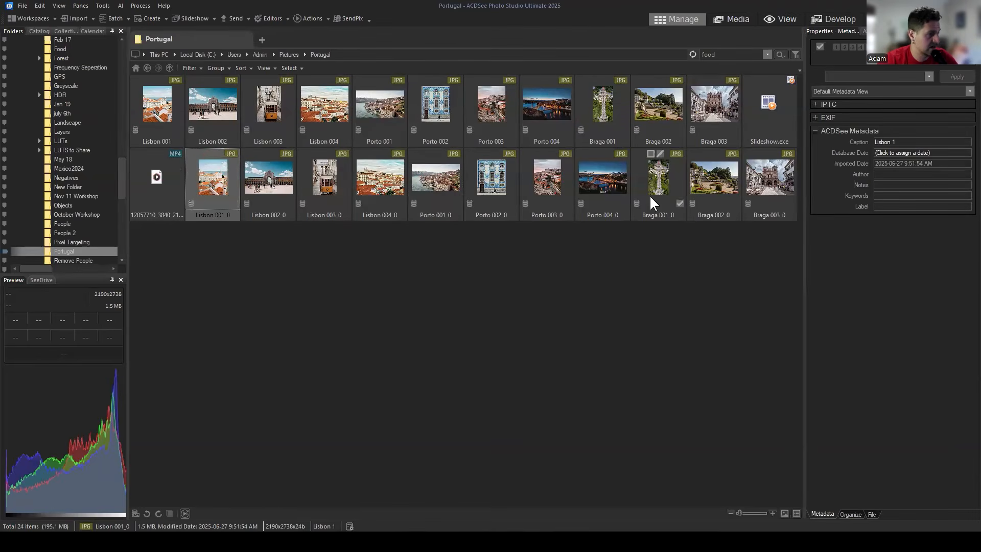
pyautogui.keyDown('shift'); pyautogui.click(769, 177); pyautogui.keyUp('shift')
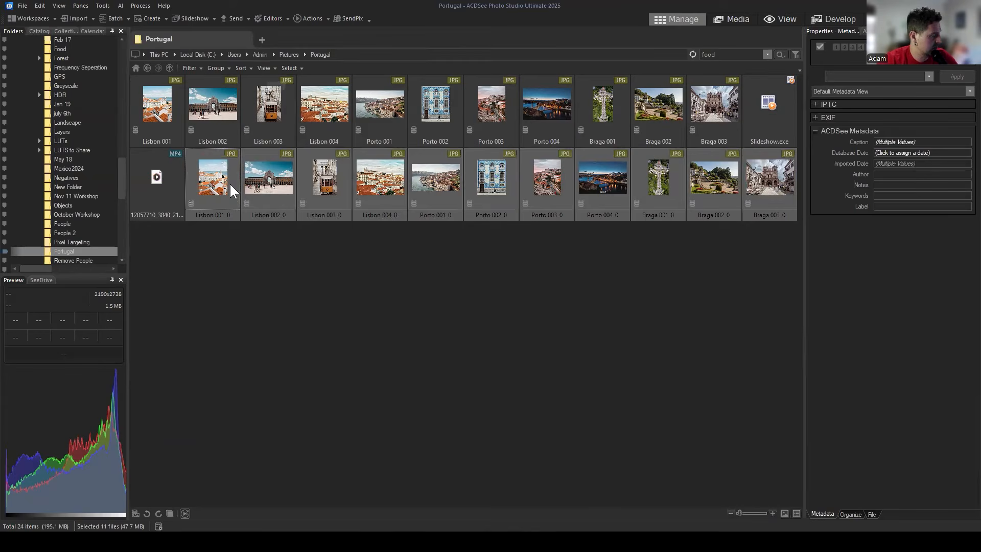
pyautogui.click(339, 343)
# Select the captioned copy Lisbon 001_0 and switch the file list to Filmstrip view.
pyautogui.click(212, 183)
pyautogui.click(268, 68)
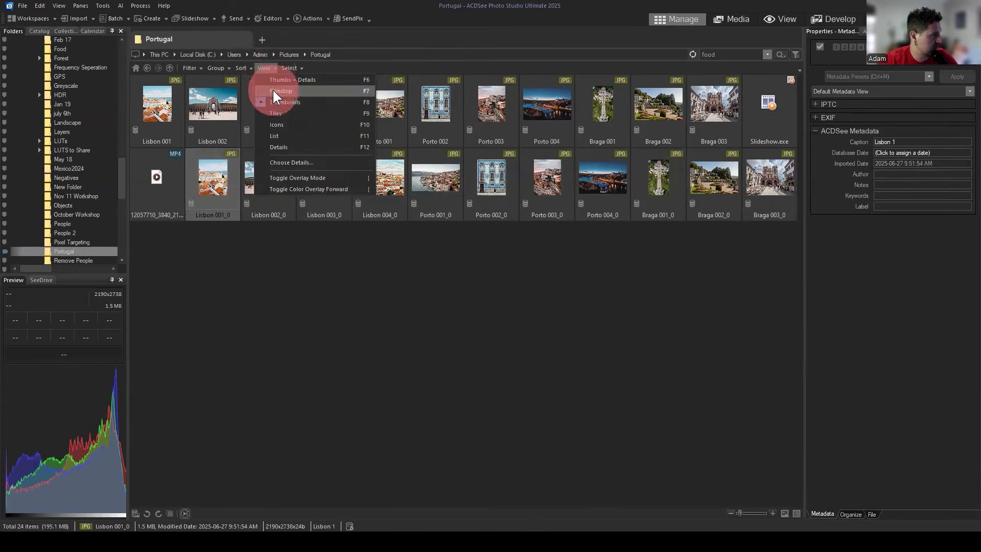
pyautogui.click(271, 88)
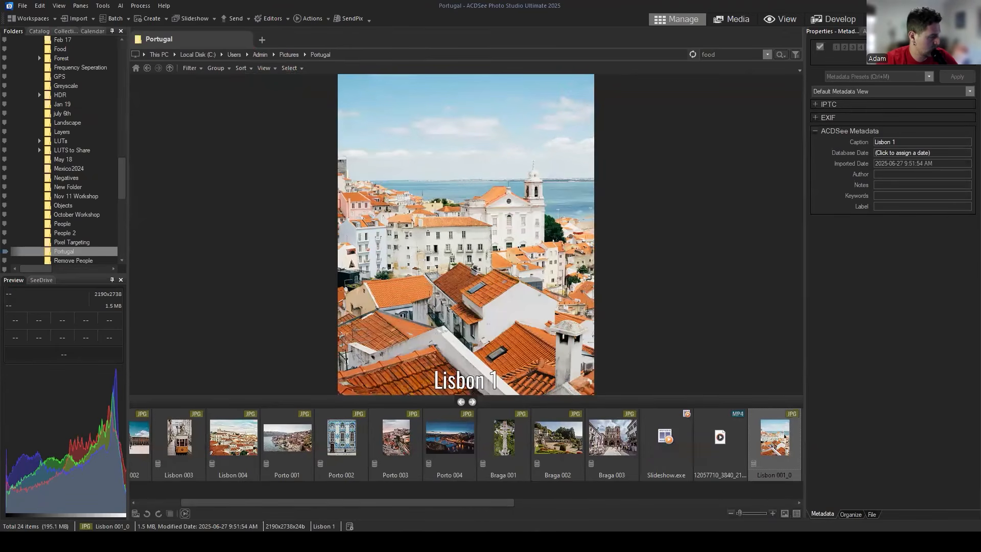
# Examine the caption text on the captioned copies one by one, from Lisbon 002_0 through Braga 003_0.
pyautogui.moveTo(378, 502); pyautogui.dragTo(657, 498)
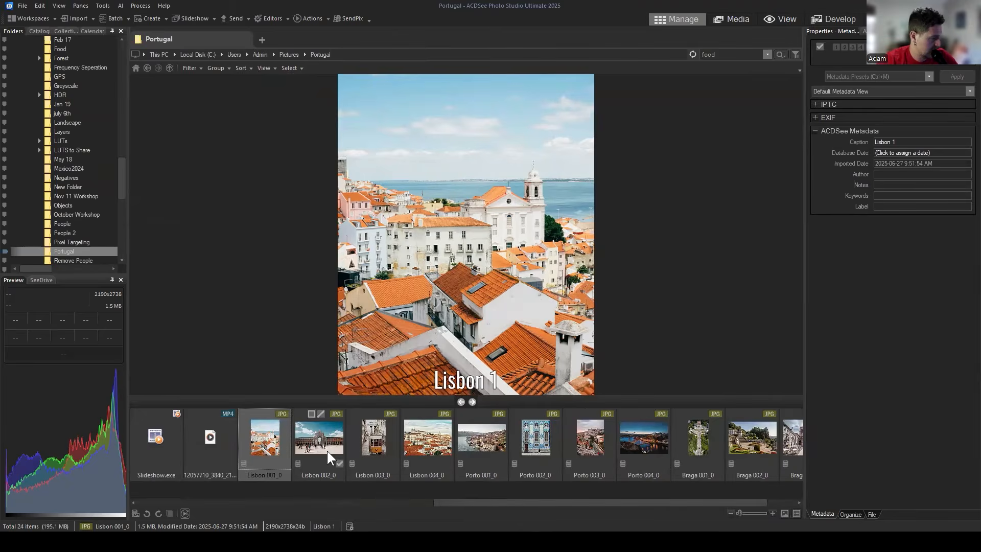
pyautogui.click(315, 431)
pyautogui.click(373, 431)
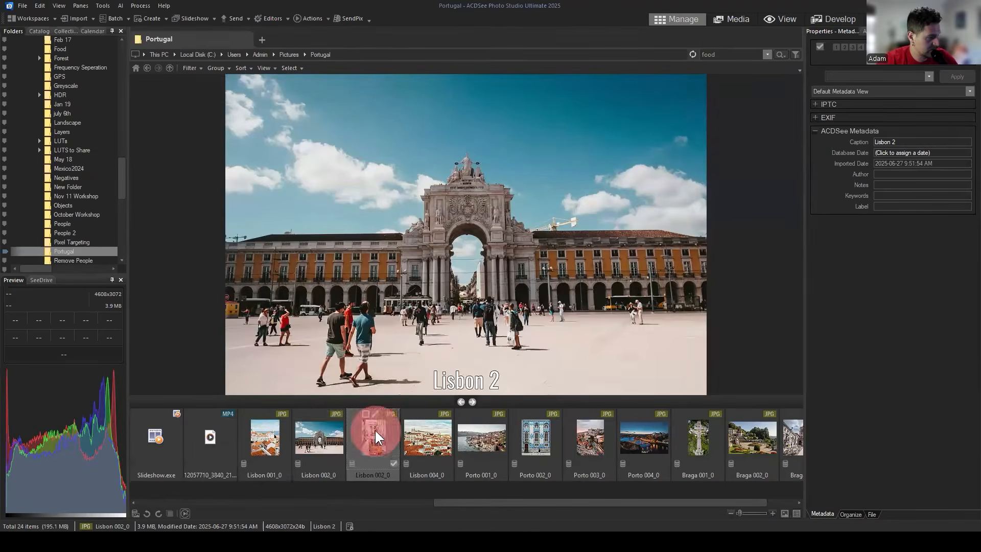
pyautogui.click(430, 432)
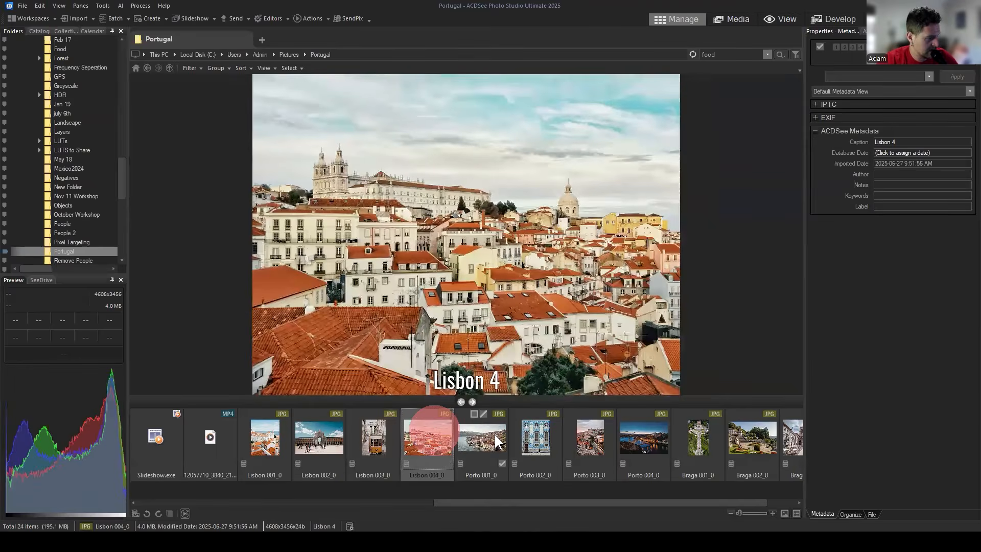
pyautogui.click(489, 433)
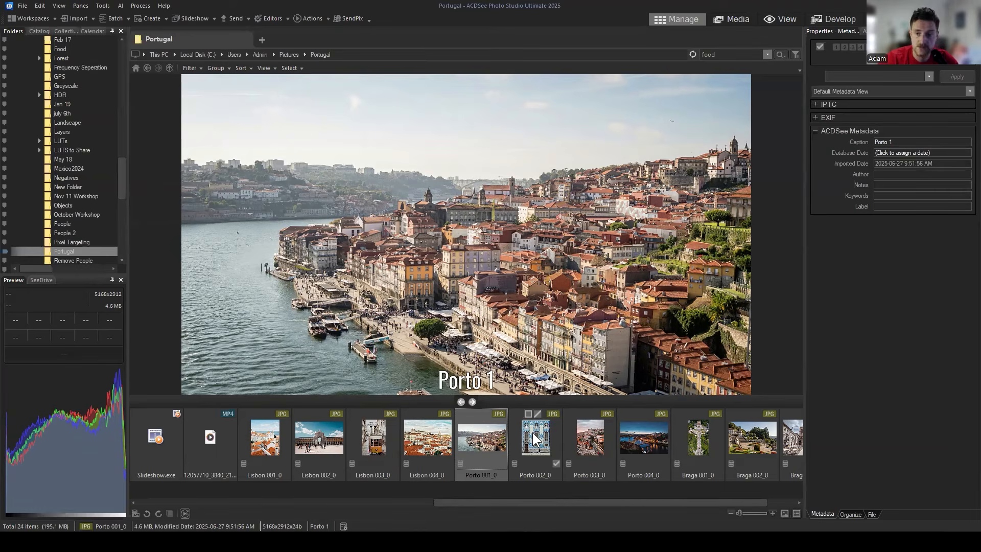
pyautogui.click(532, 433)
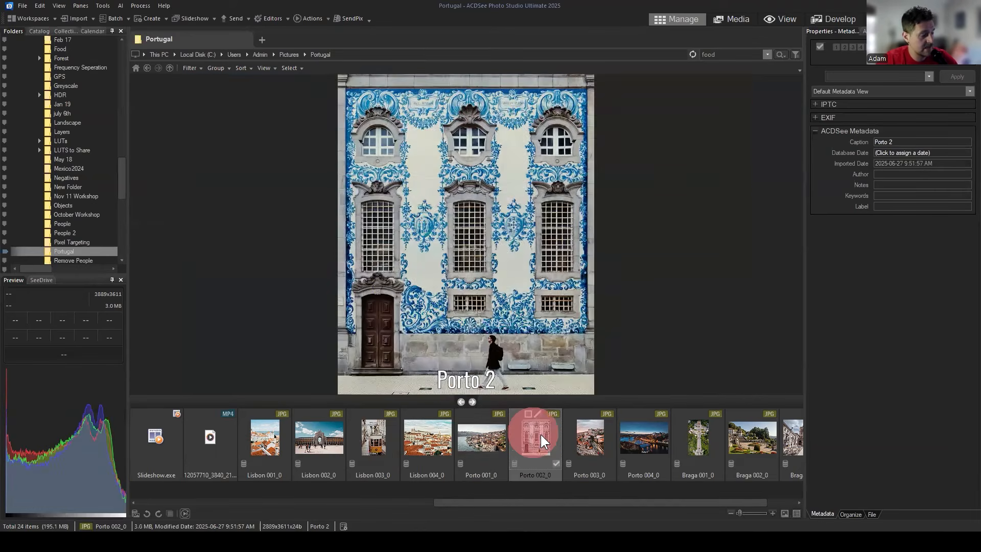
pyautogui.click(591, 434)
pyautogui.moveTo(562, 503); pyautogui.dragTo(637, 504)
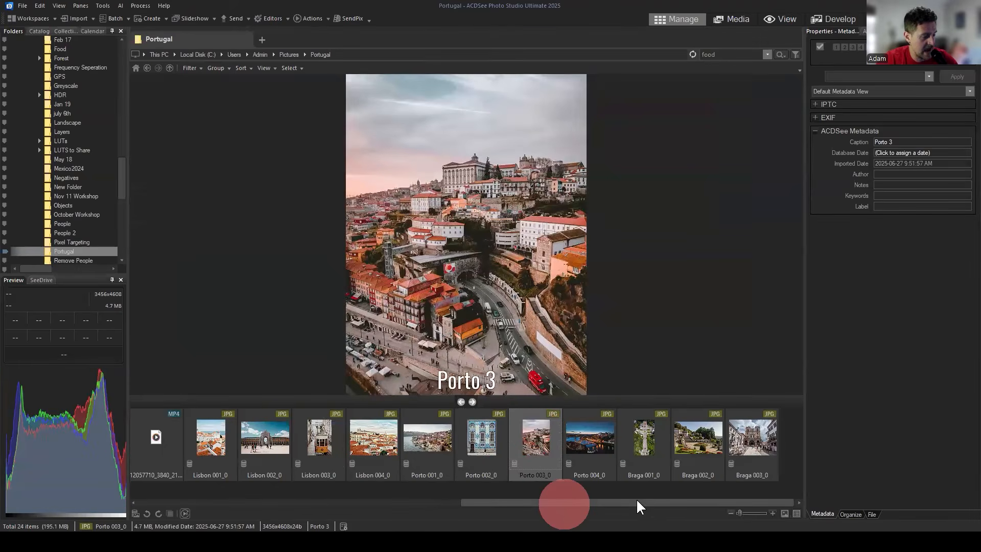
pyautogui.click(582, 443)
pyautogui.click(556, 502)
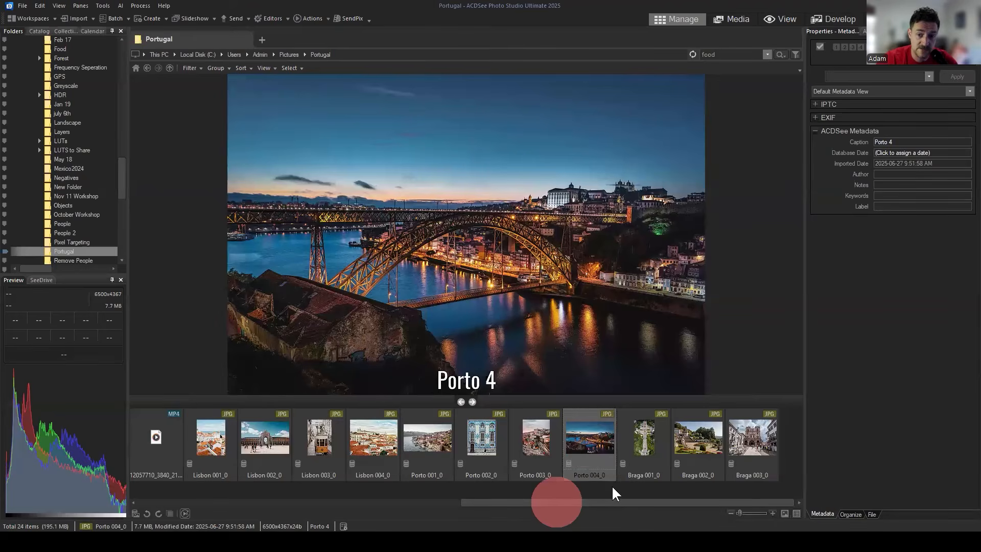
pyautogui.click(645, 434)
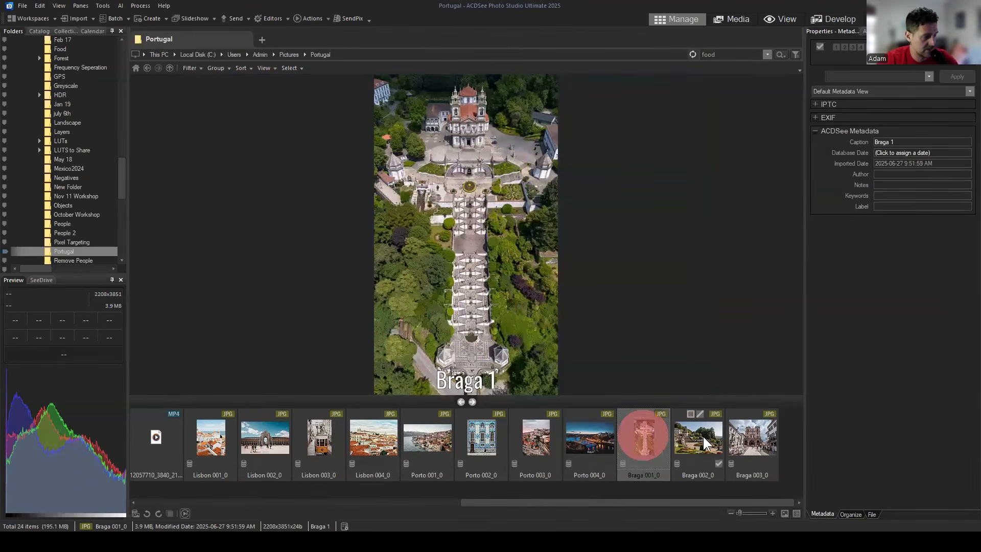
pyautogui.click(700, 434)
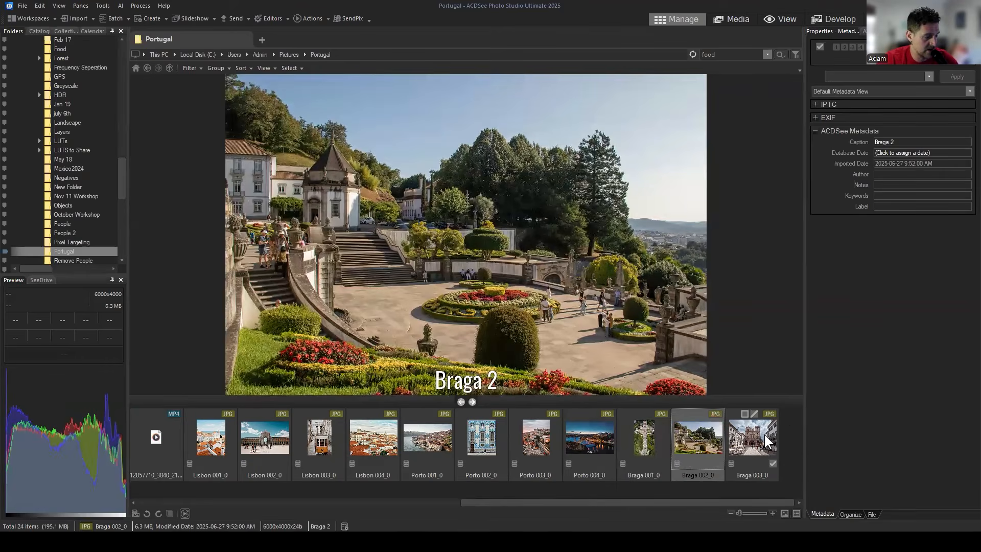
pyautogui.click(763, 435)
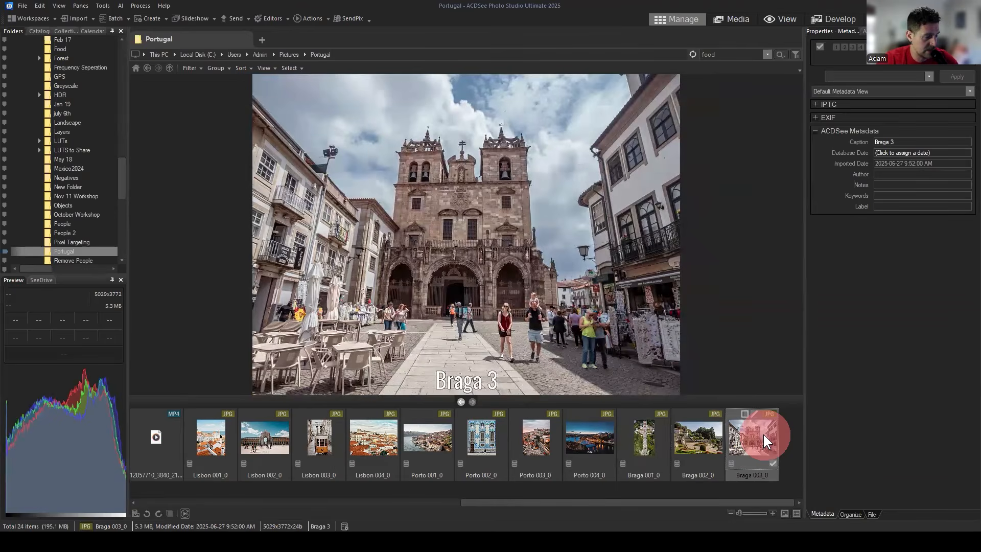
# Check the captioned copies again in reverse order, from Braga 002_0 back to Lisbon 004_0.
pyautogui.click(703, 433)
pyautogui.click(639, 434)
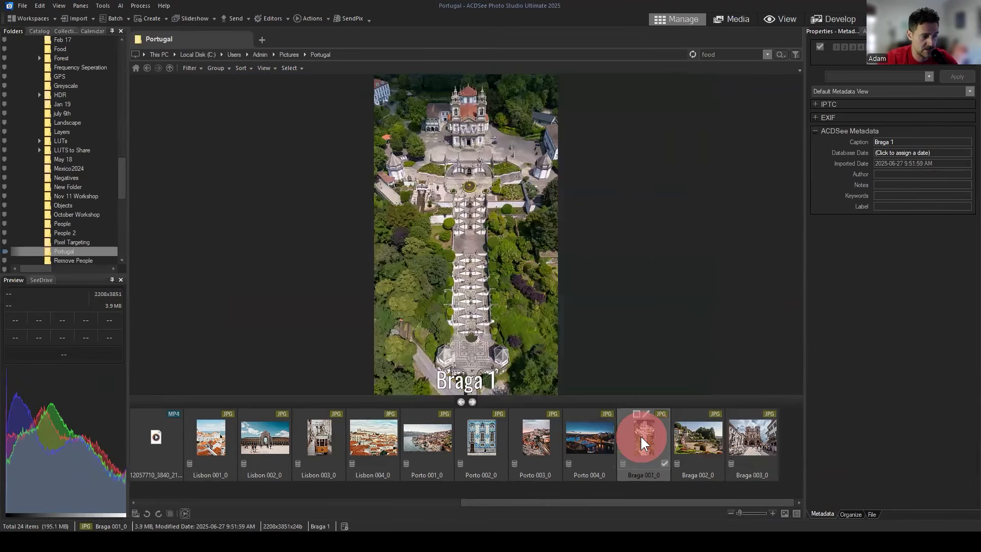
pyautogui.click(589, 431)
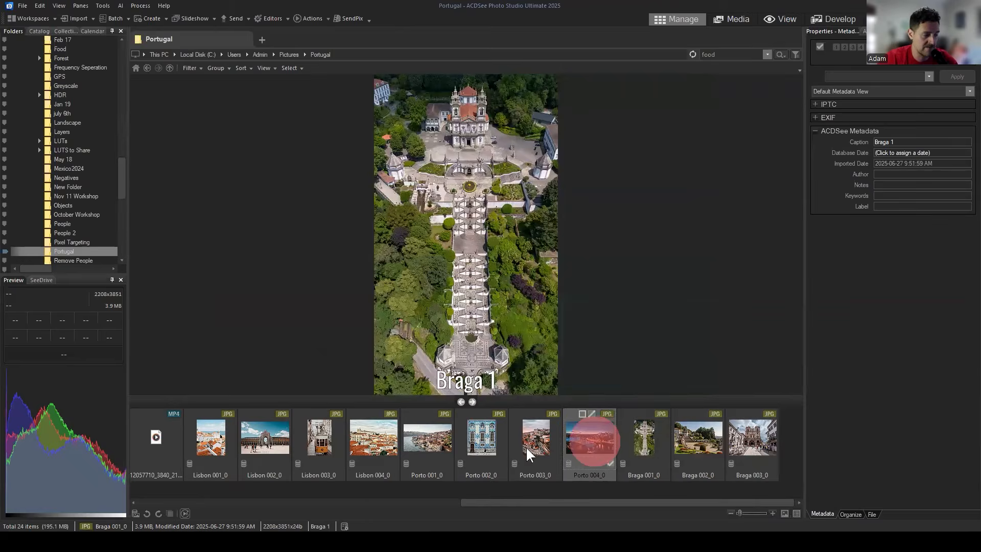
pyautogui.click(541, 440)
pyautogui.click(490, 442)
pyautogui.click(442, 442)
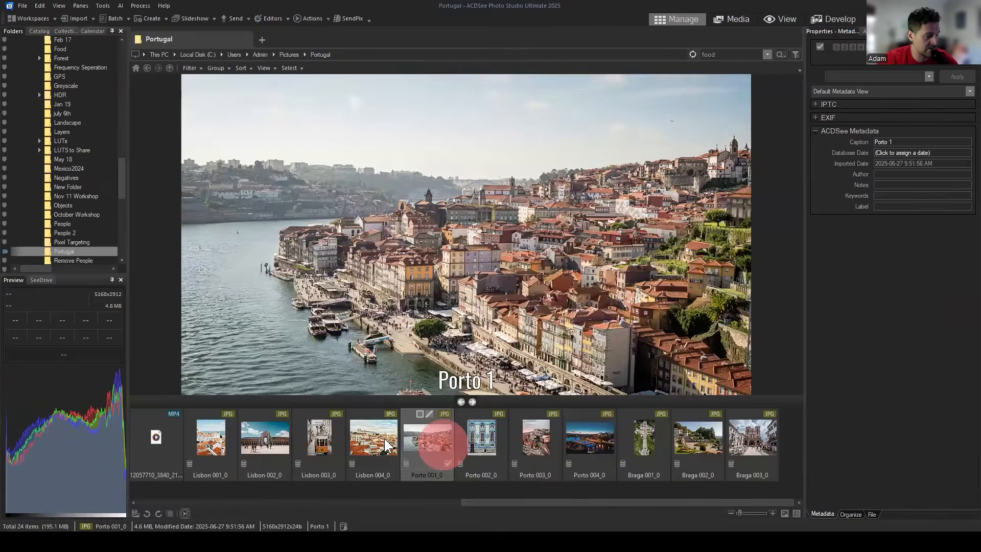
pyautogui.click(378, 439)
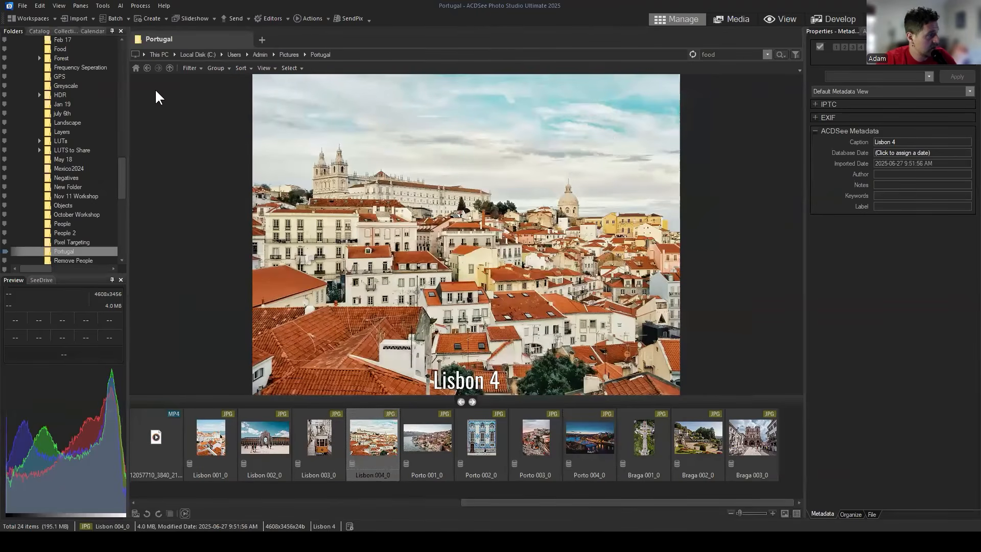
# Return the file list to Thumbnails view and select the captioned copies from Lisbon 001_0 through Braga 003_0.
pyautogui.click(264, 68)
pyautogui.click(270, 97)
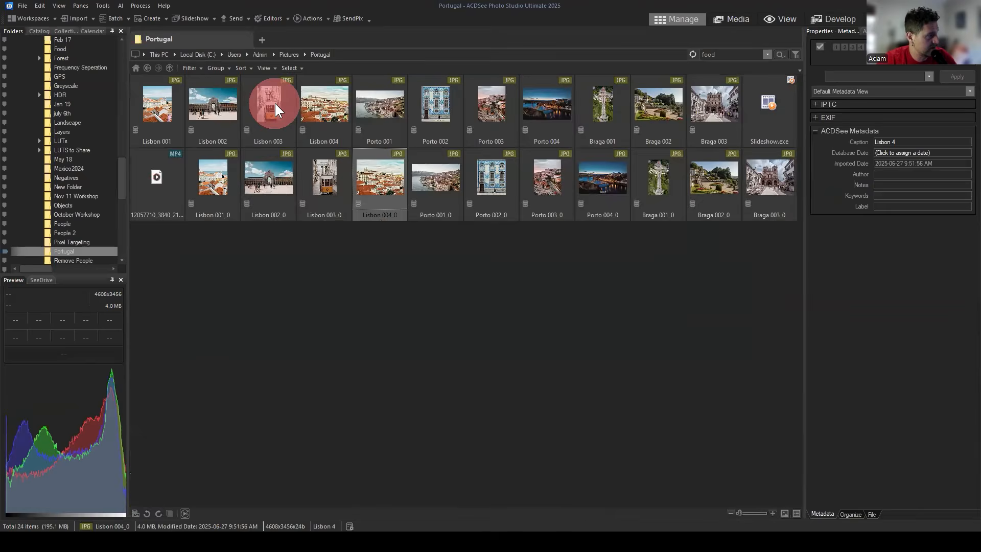
pyautogui.click(541, 312)
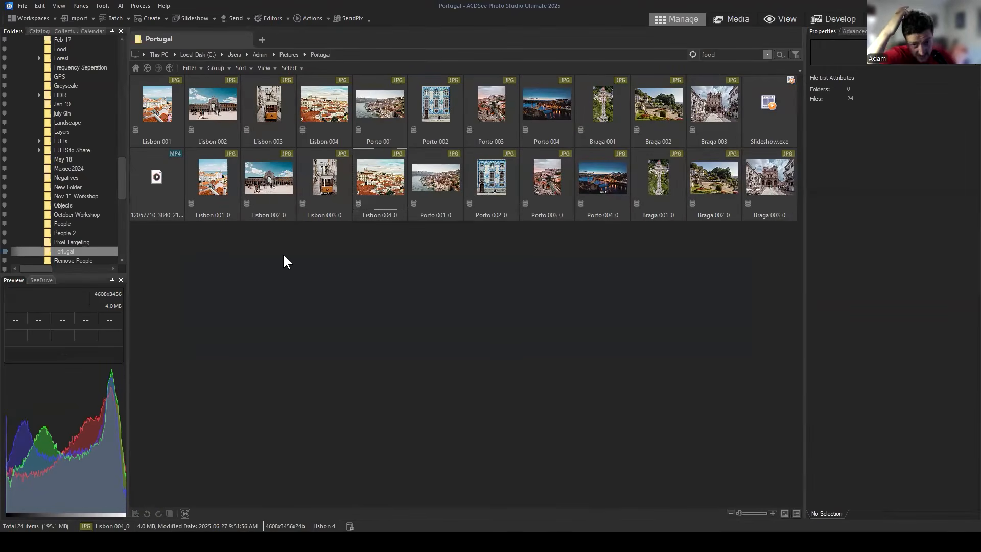
pyautogui.click(385, 310)
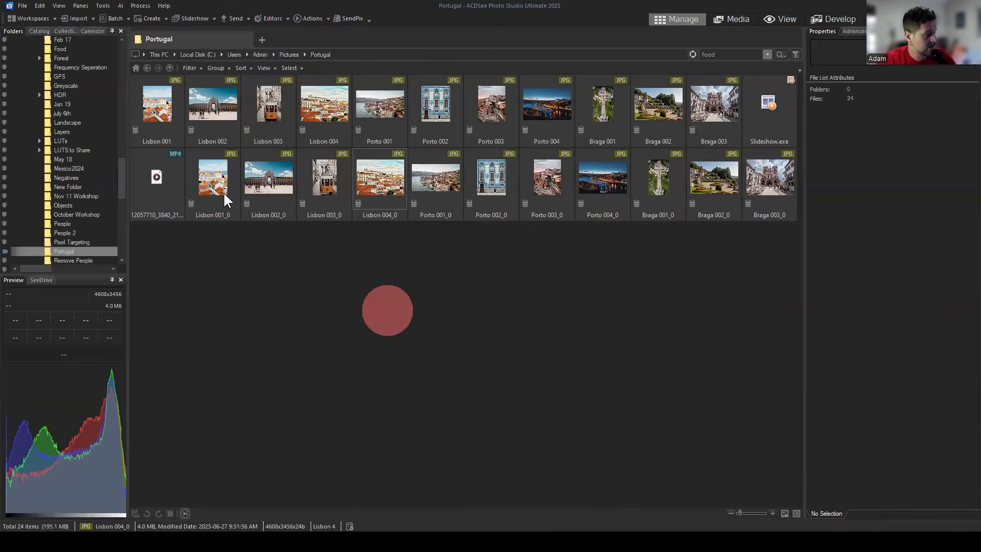
pyautogui.click(213, 180)
pyautogui.keyDown('shift'); pyautogui.click(763, 179); pyautogui.keyUp('shift')
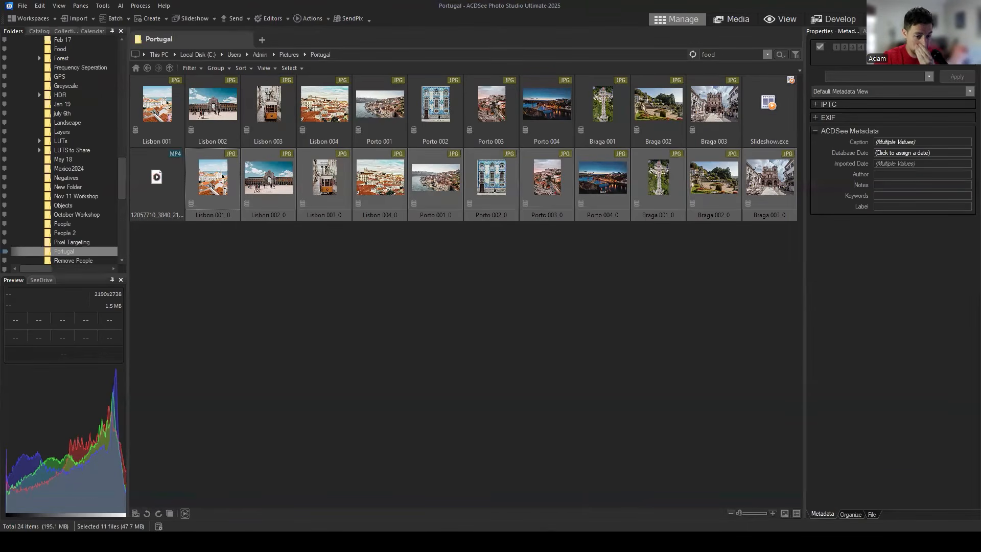
# Look through the folder tree from the desktop and cloud locations down to the local and network drives.
pyautogui.click(716, 282)
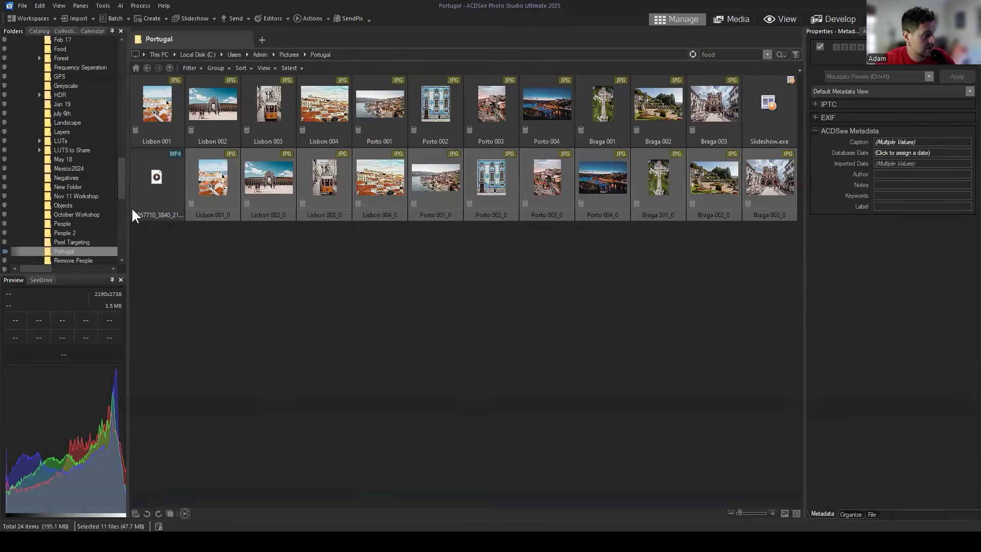
pyautogui.scroll(15, 64, 76)
pyautogui.scroll(-3, 68, 77)
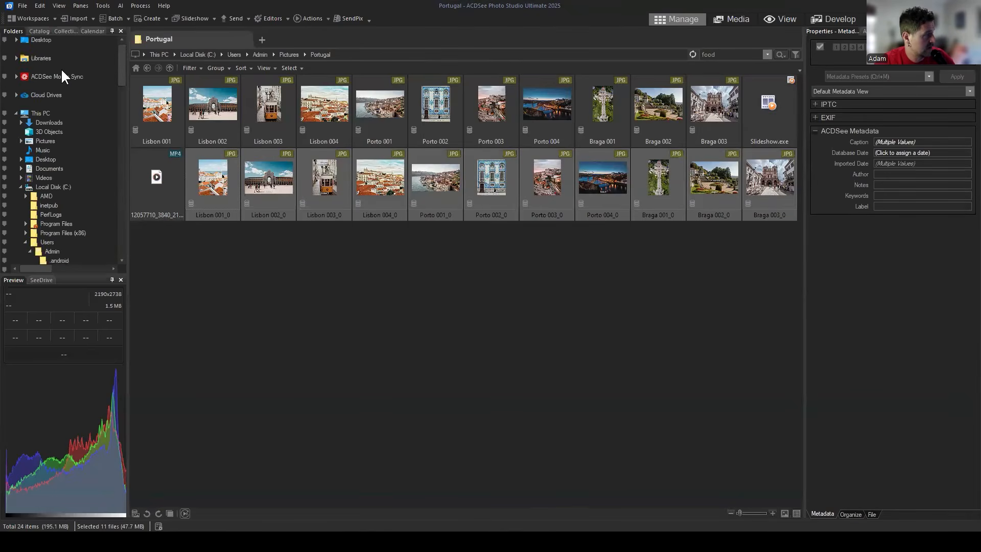
pyautogui.scroll(2, 57, 86)
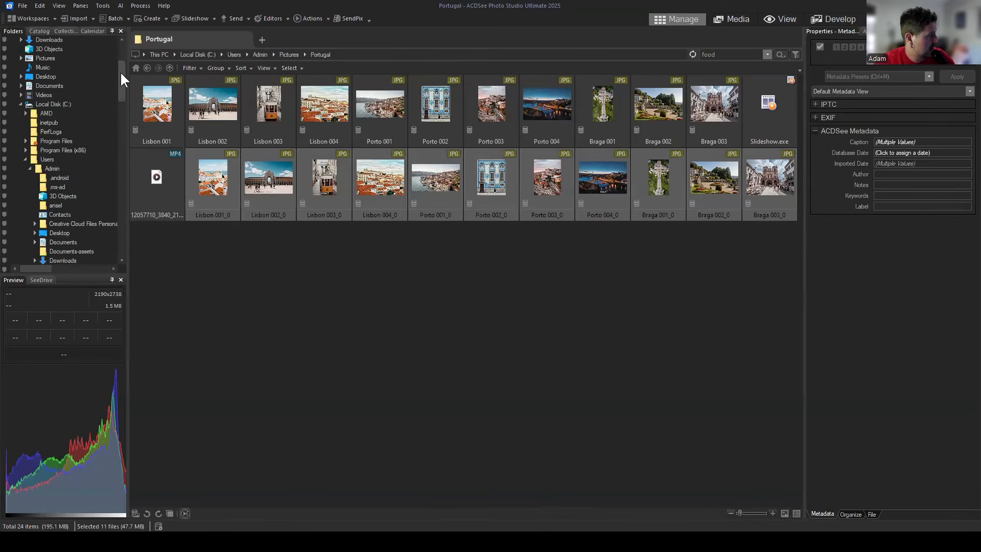
pyautogui.moveTo(120, 71); pyautogui.dragTo(120, 225)
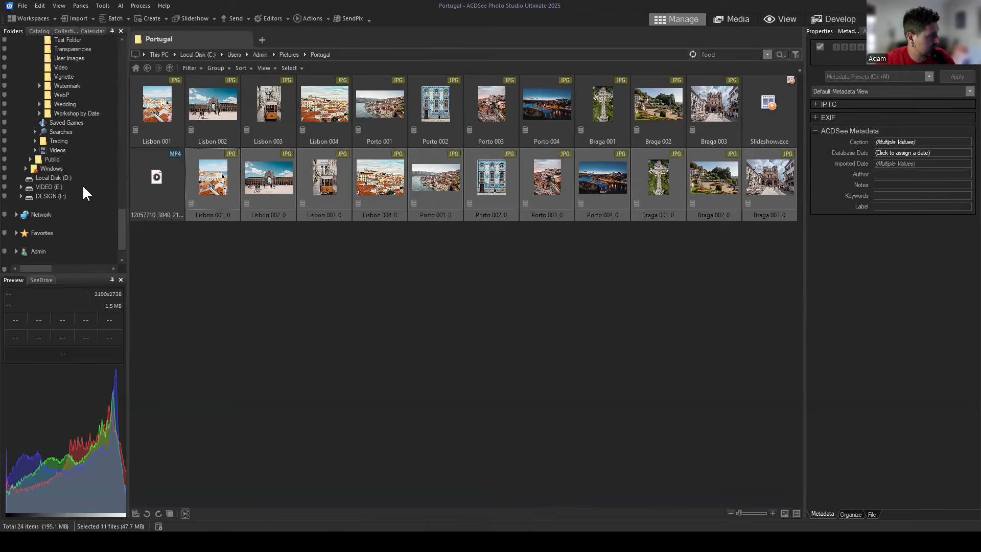
pyautogui.click(725, 263)
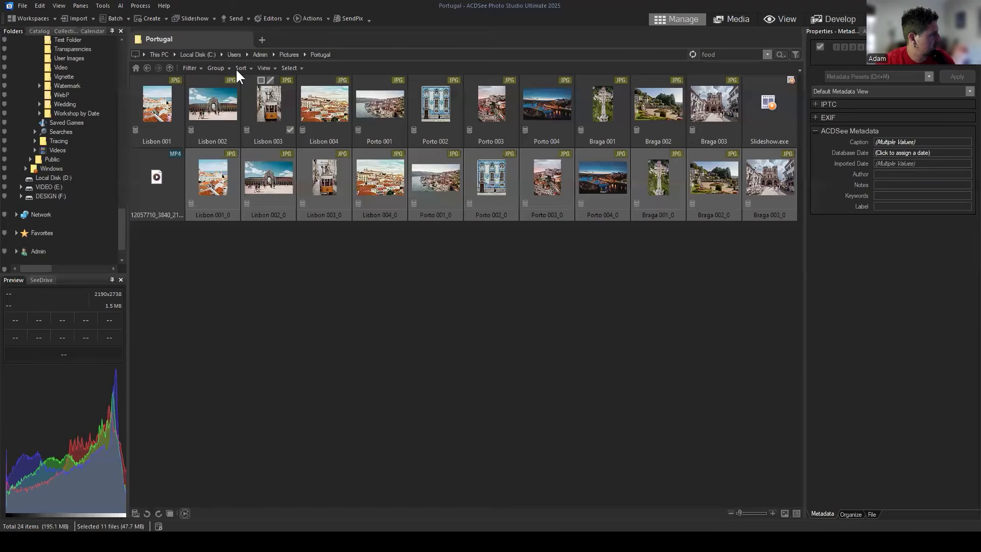
# Look through the Send, Import and Batch options, and examine the Export settings for the selected captioned copies without exporting.
pyautogui.click(233, 18)
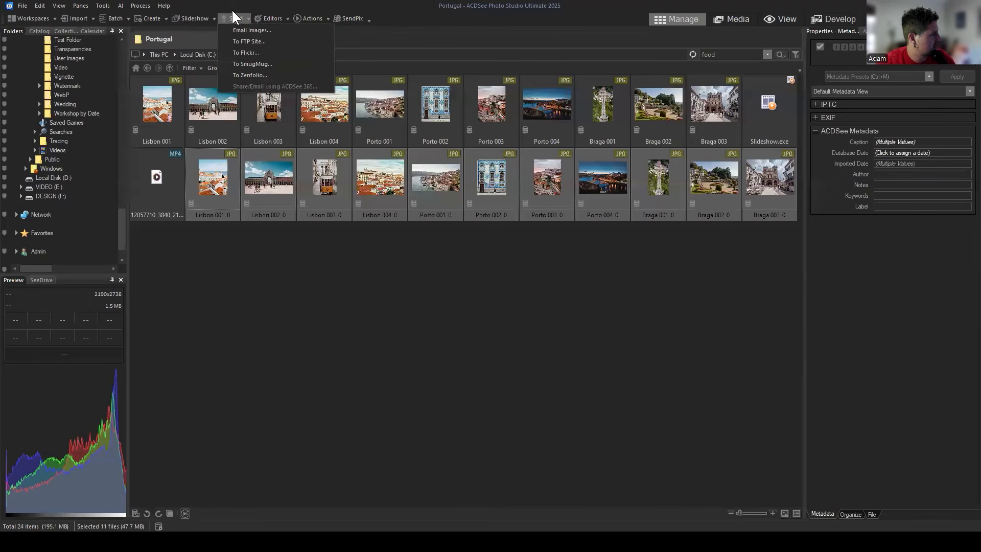
pyautogui.click(231, 16)
pyautogui.click(82, 17)
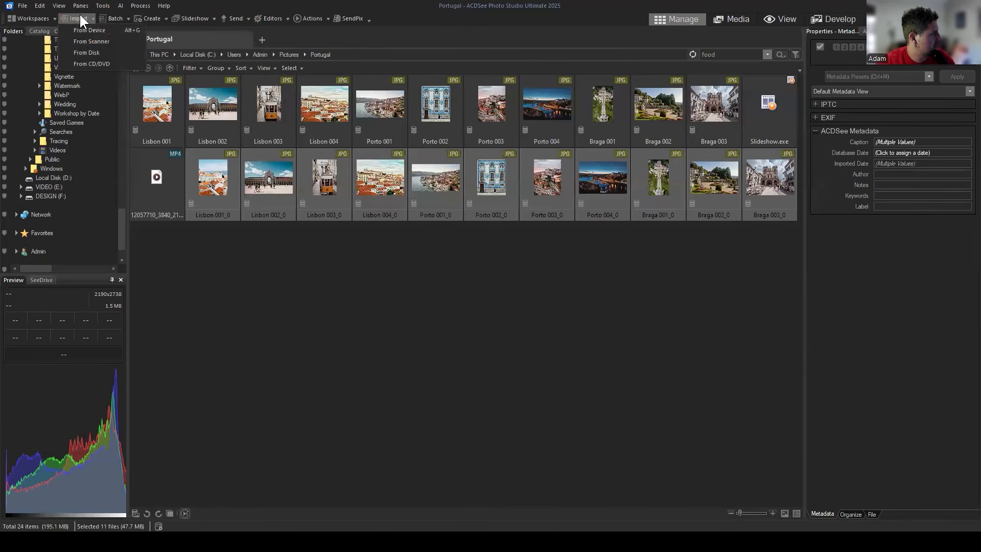
pyautogui.click(109, 16)
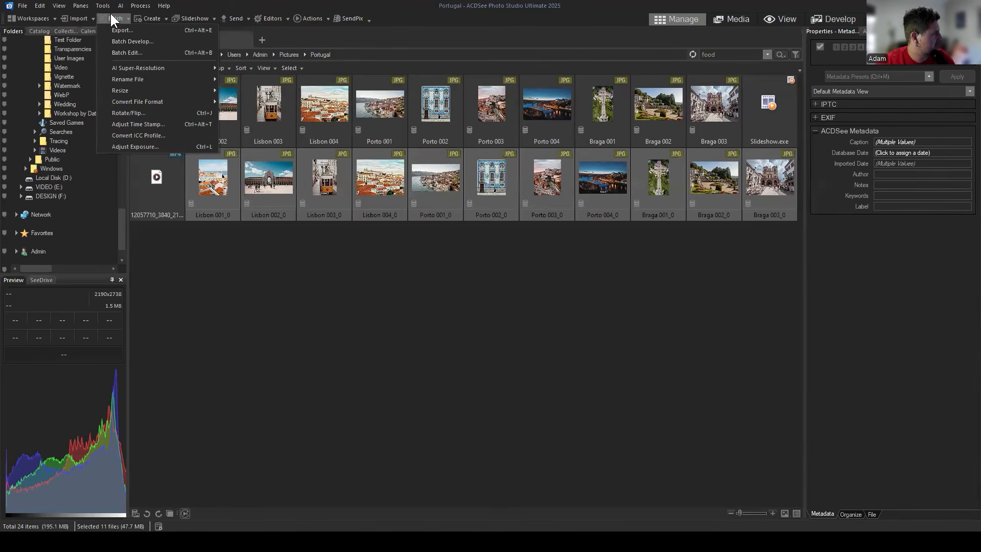
pyautogui.click(118, 24)
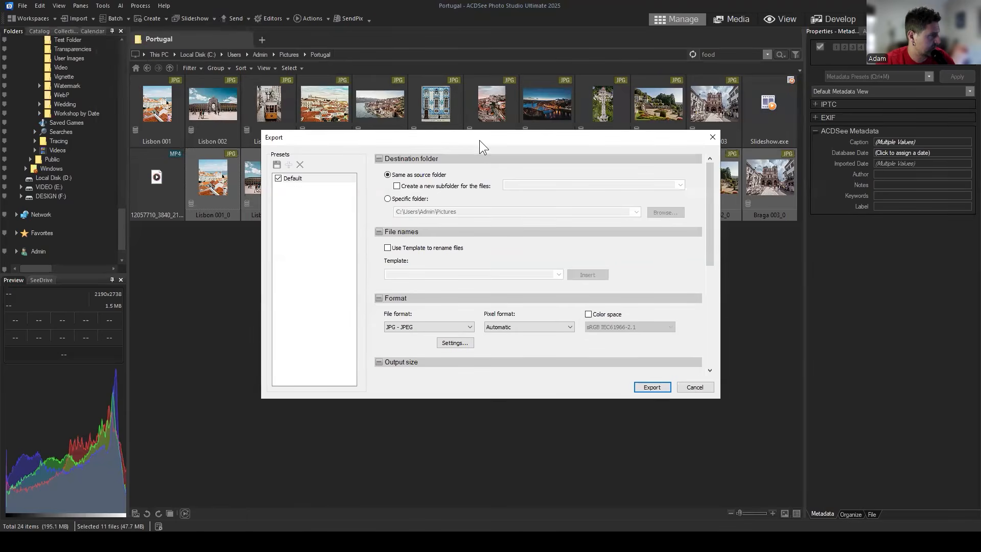
pyautogui.moveTo(454, 144); pyautogui.dragTo(402, 135)
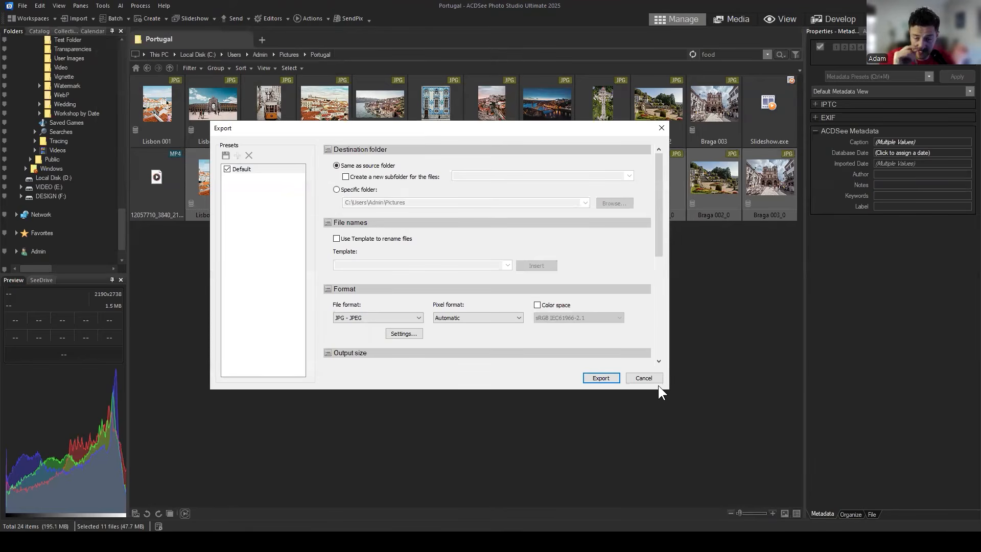
pyautogui.click(642, 378)
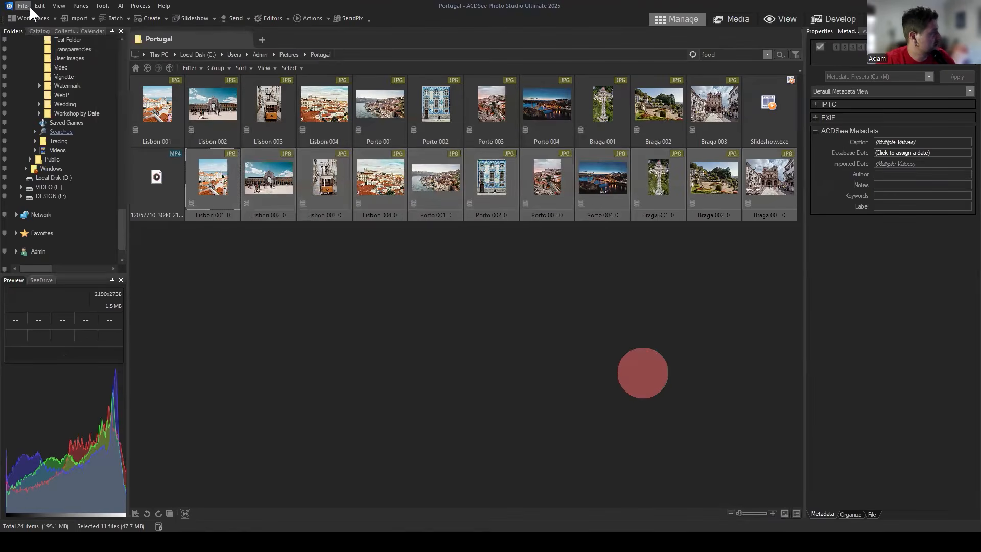
# Check the file sending and editing commands available for the selected captioned copies, Lisbon 001_0 through Braga 003_0.
pyautogui.click(24, 6)
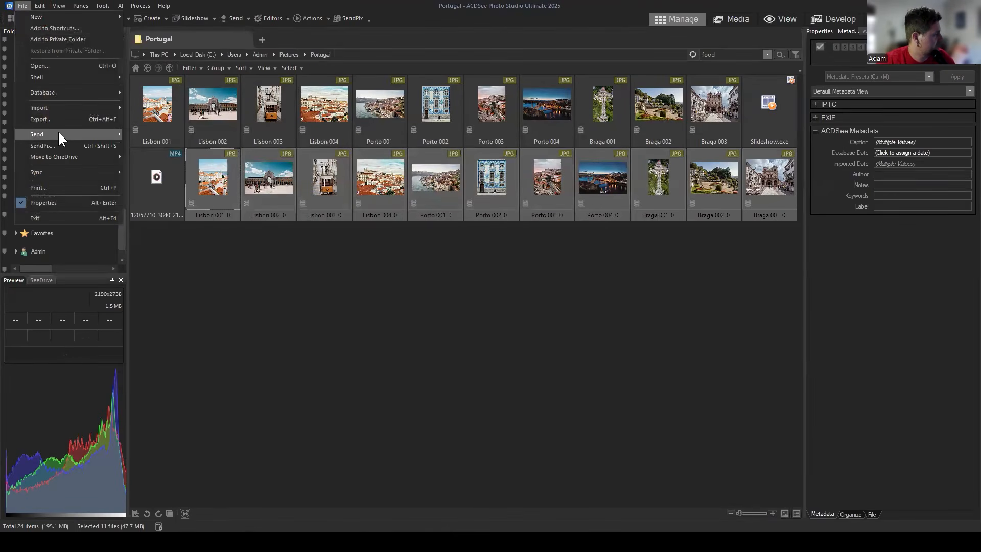
pyautogui.moveTo(59, 136)
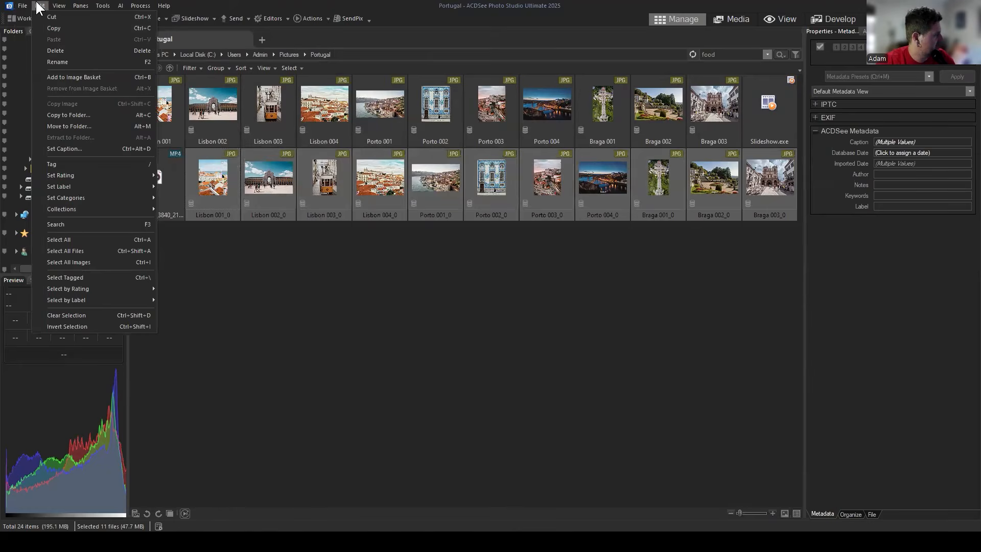
pyautogui.click(338, 334)
pyautogui.moveTo(779, 231); pyautogui.dragTo(219, 185)
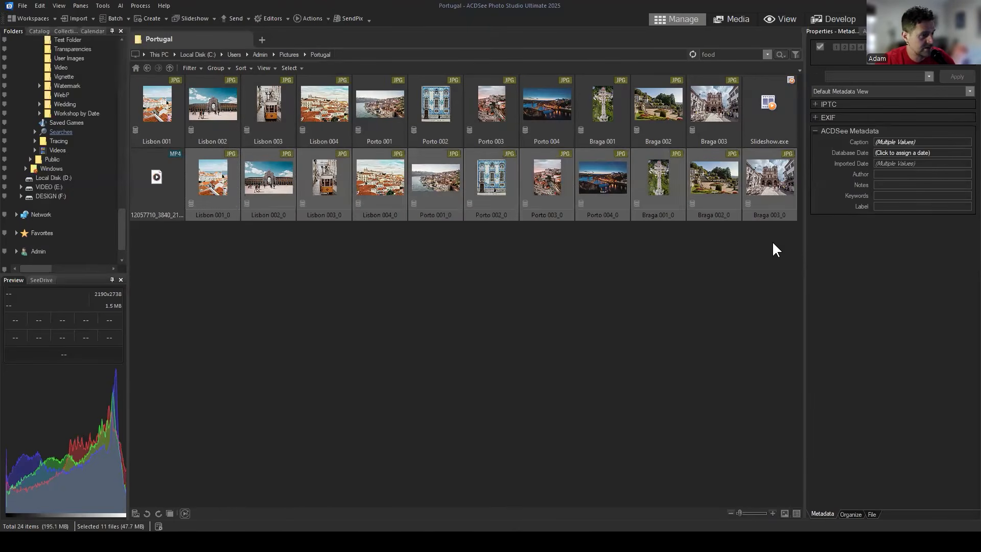
pyautogui.moveTo(777, 236); pyautogui.dragTo(213, 185)
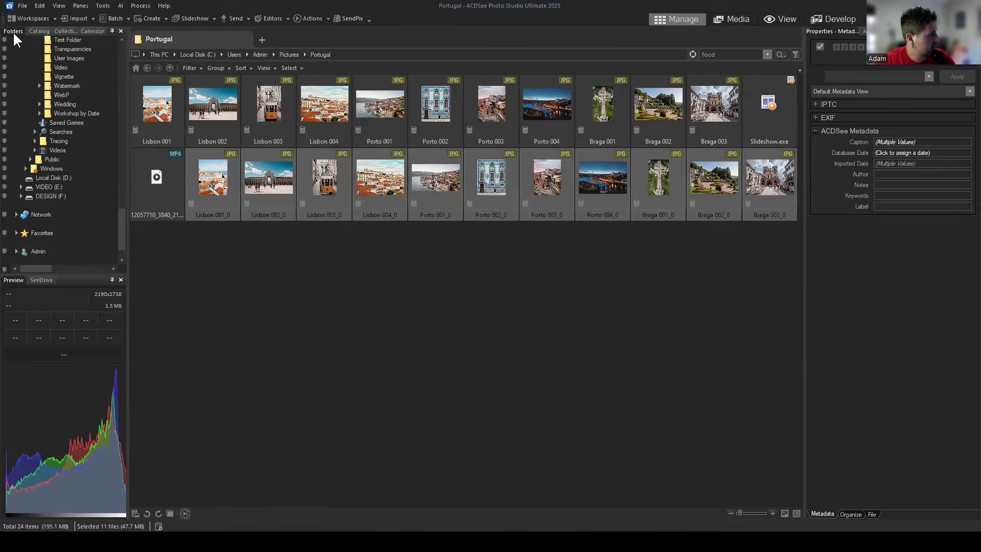
# Open the DESIGN (F:) drive and look at the options for creating new items there.
pyautogui.click(47, 197)
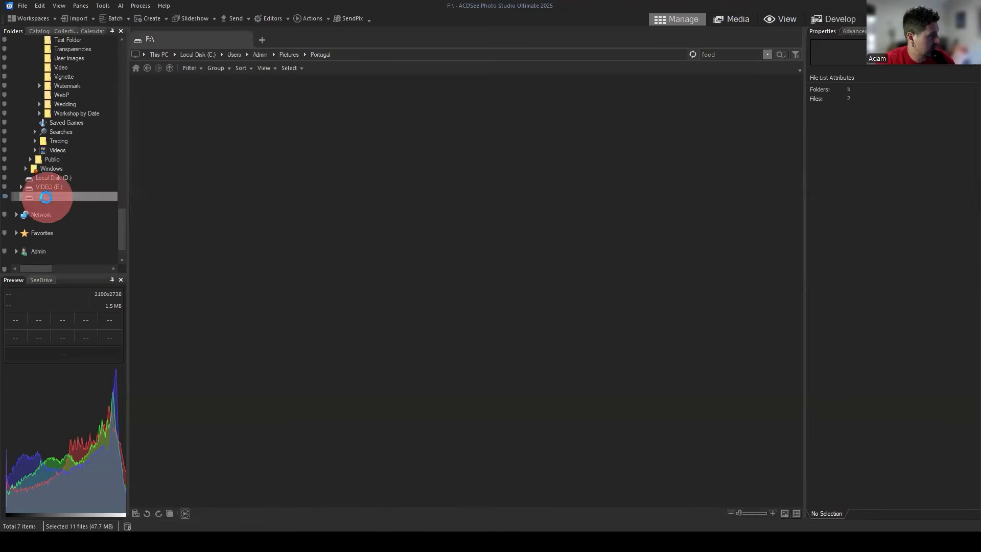
pyautogui.rightClick(403, 214)
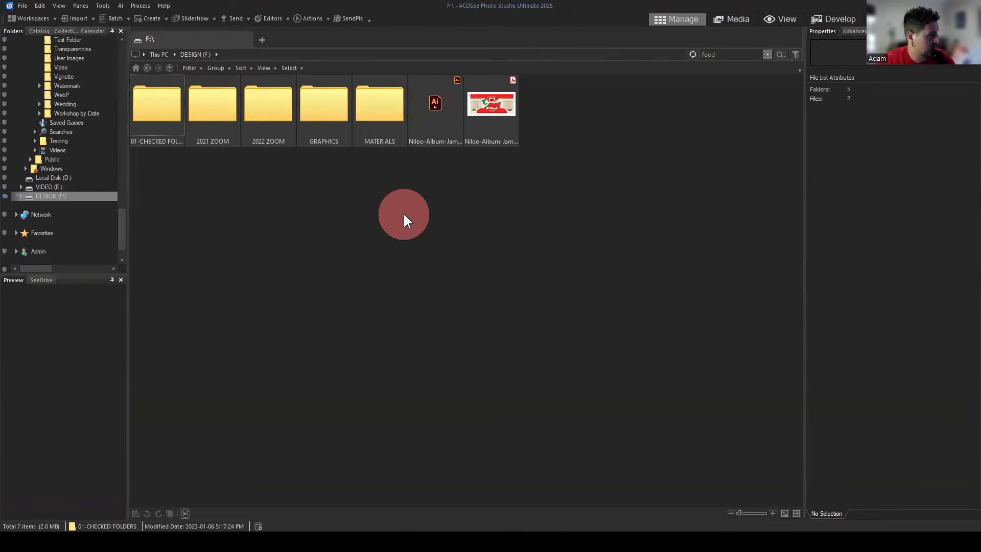
pyautogui.click(428, 297)
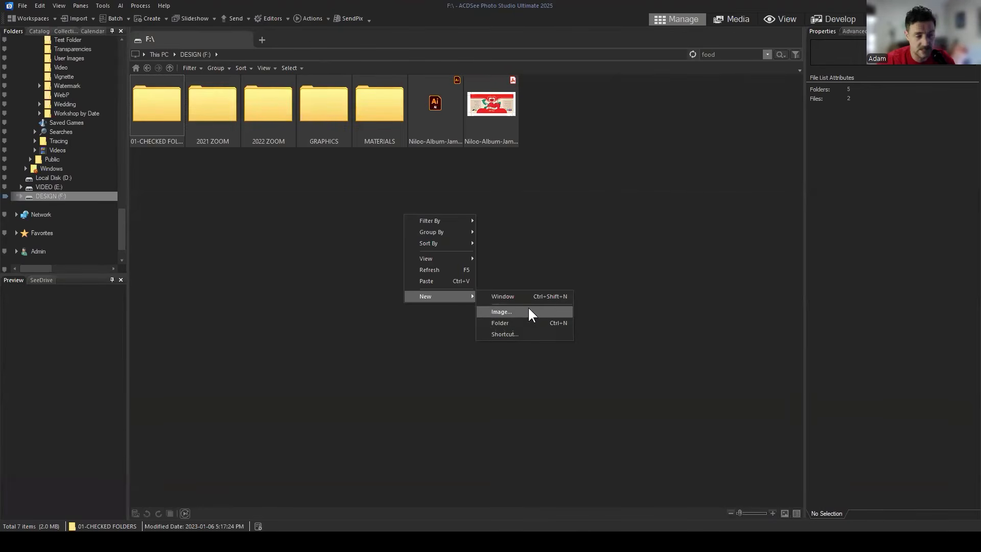
pyautogui.click(551, 224)
# Find the Pictures folder in the folder tree and open it to show its subfolders.
pyautogui.scroll(20, 66, 97)
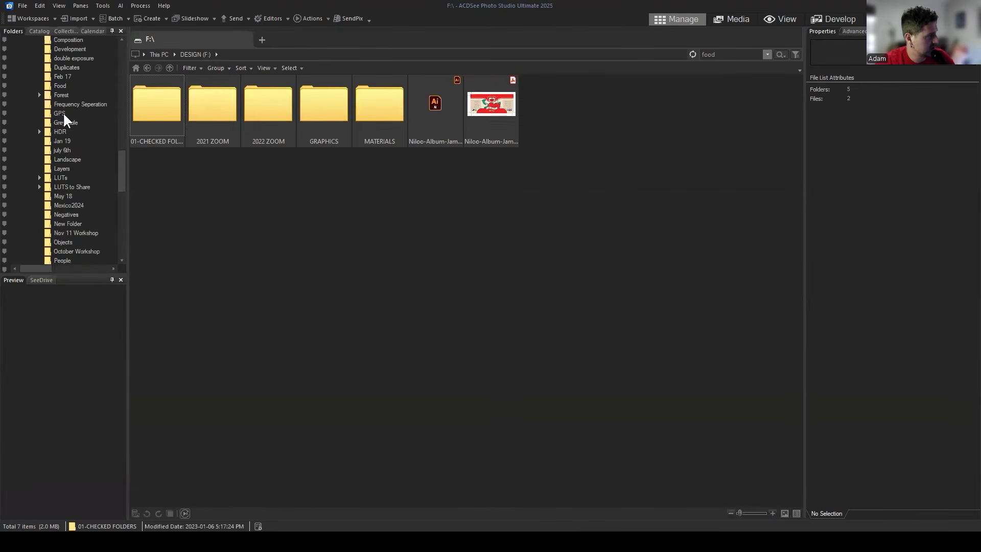
pyautogui.scroll(-4, 74, 112)
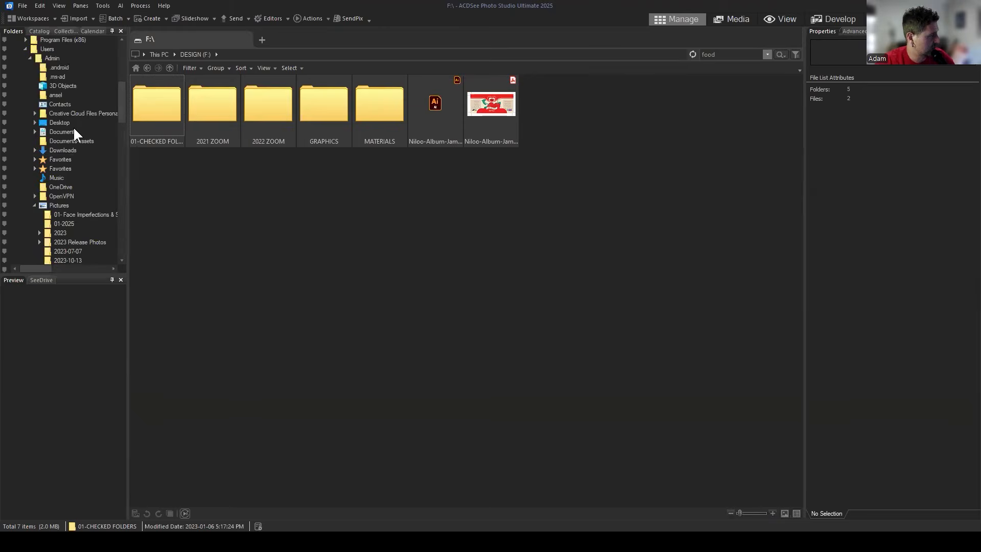
pyautogui.click(59, 206)
pyautogui.scroll(-1, 432, 373)
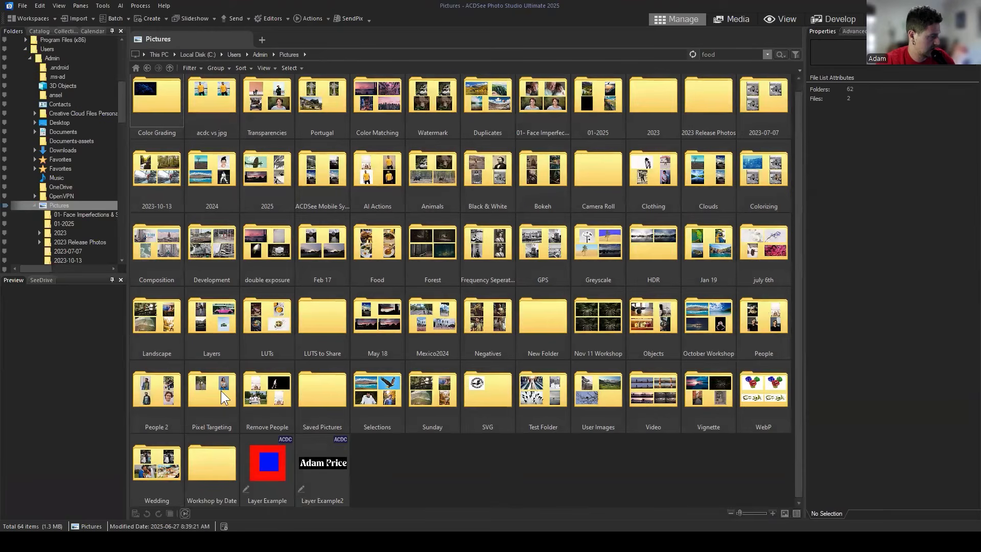
pyautogui.click(652, 467)
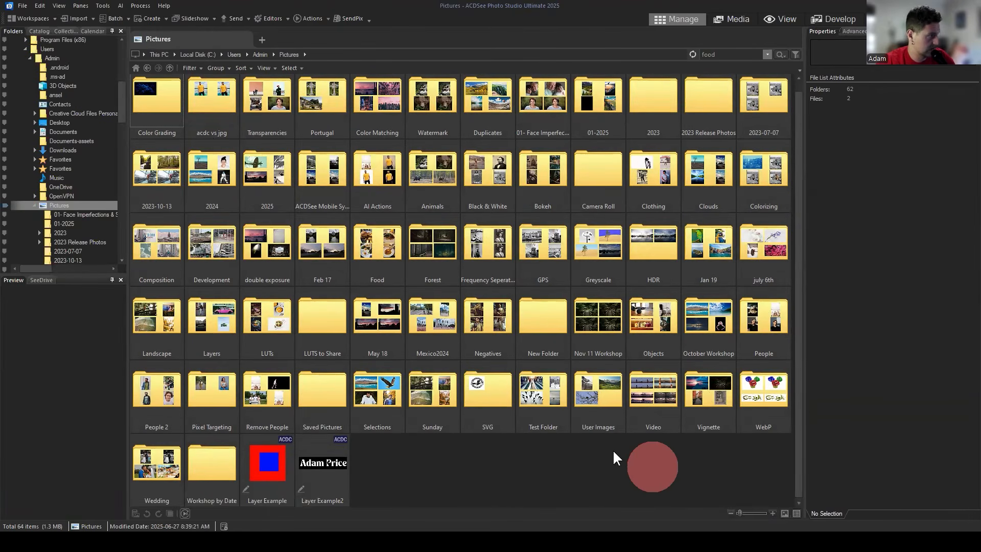
pyautogui.click(653, 466)
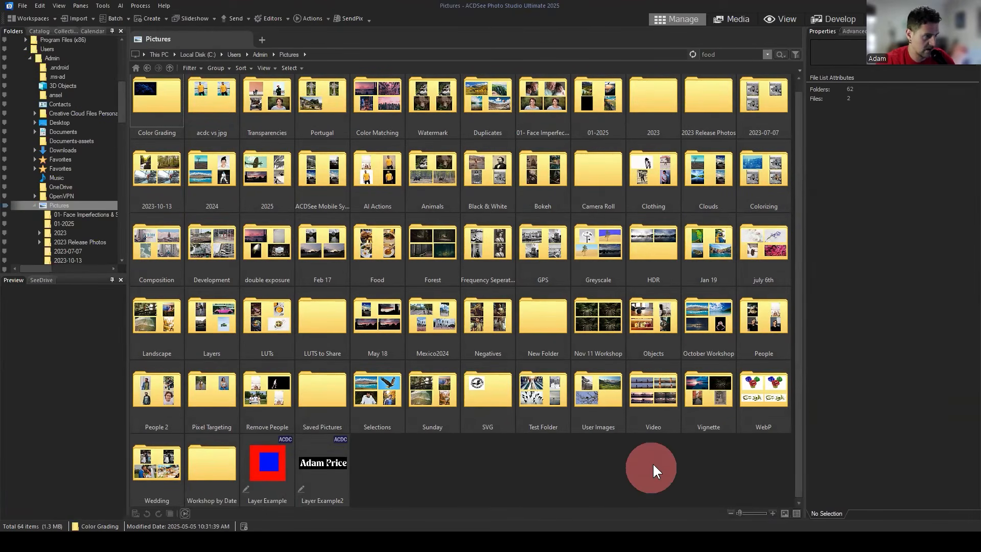
pyautogui.click(484, 475)
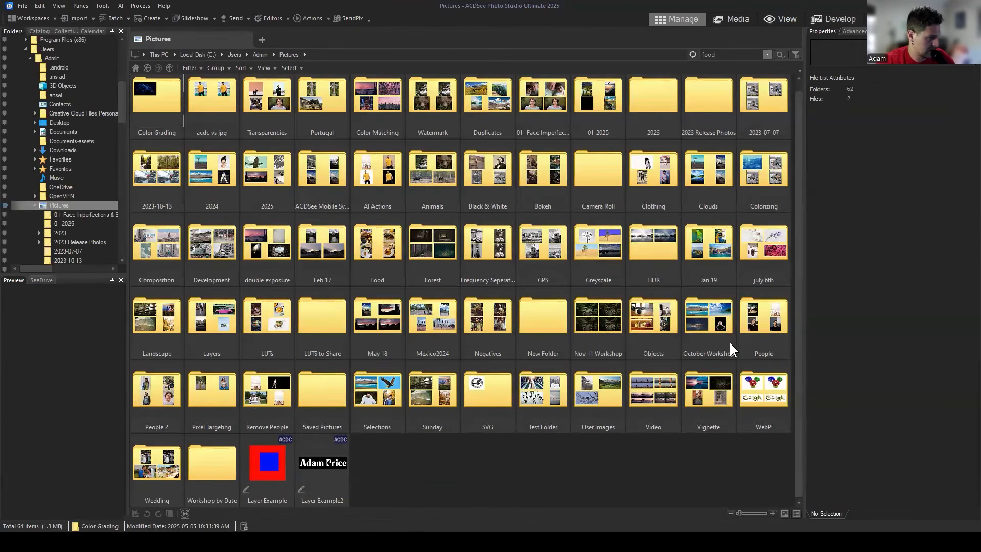
pyautogui.click(674, 465)
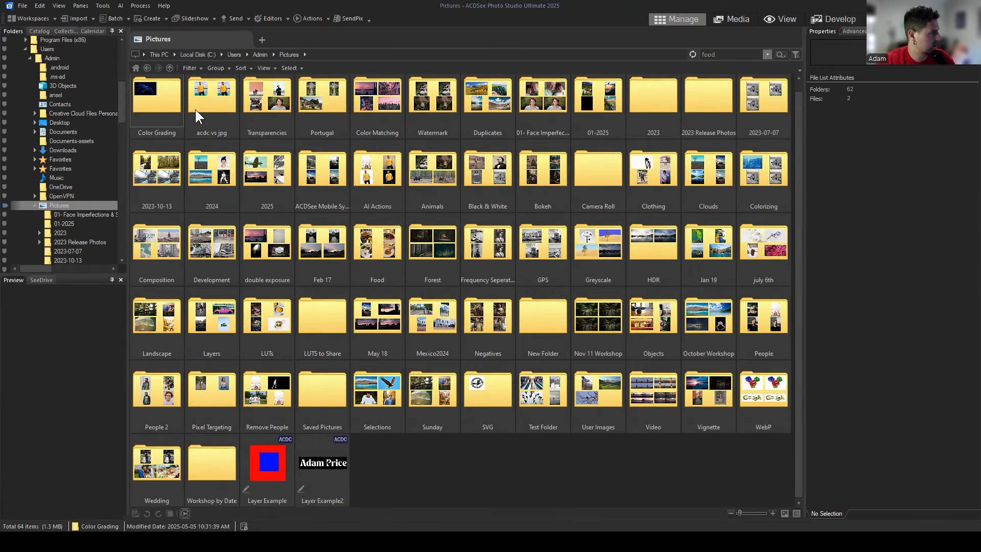
pyautogui.click(445, 480)
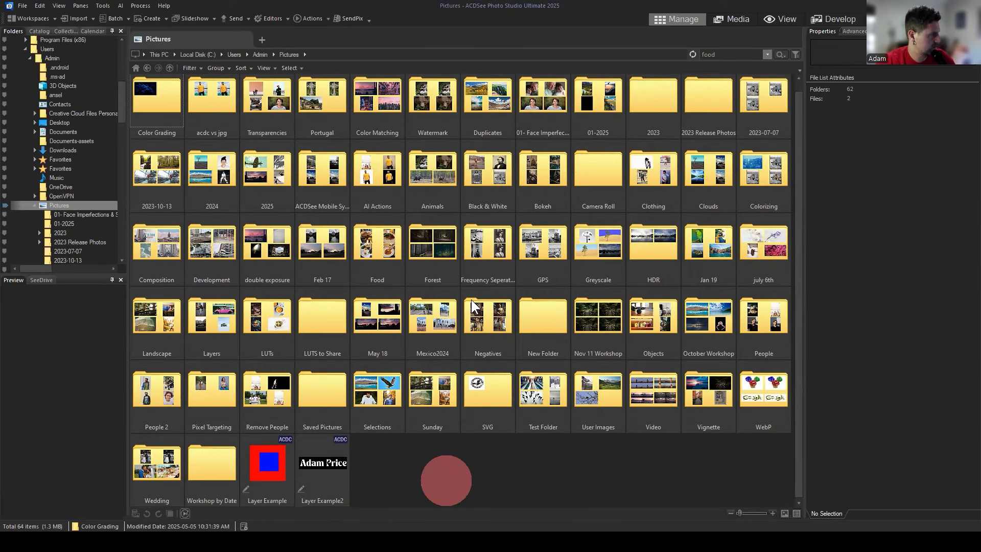
pyautogui.scroll(1, 470, 297)
pyautogui.scroll(-1, 470, 292)
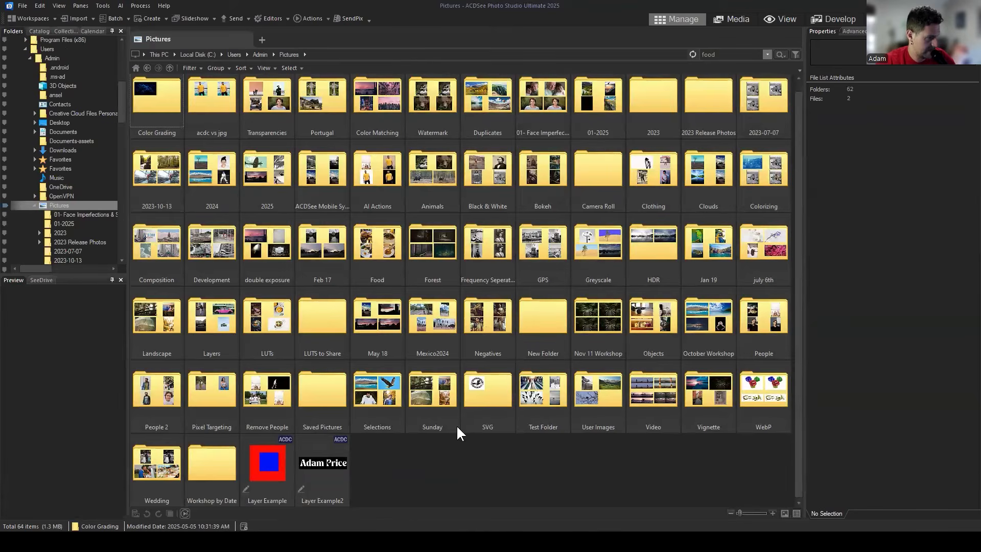
pyautogui.click(450, 469)
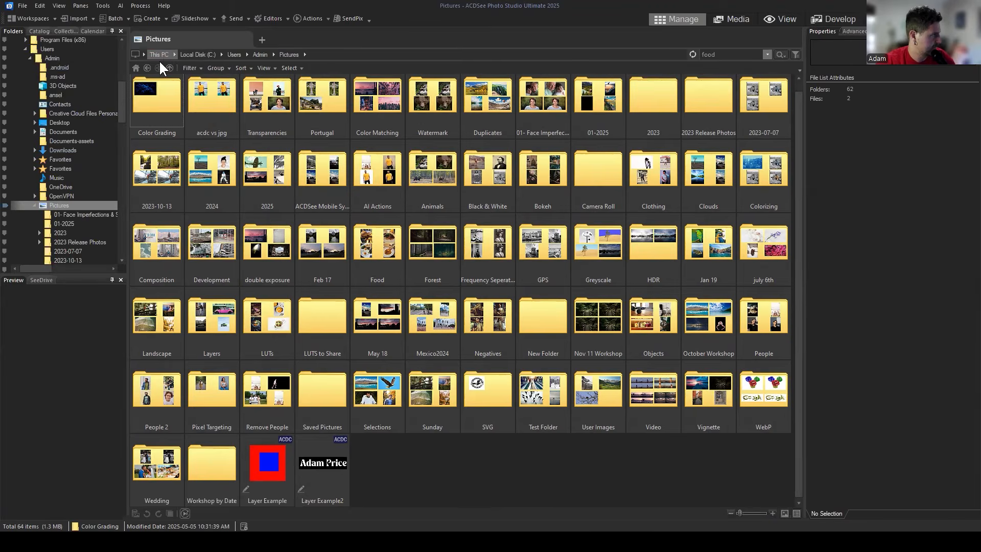
# Return to the Portugal folder and check the metadata of the original Lisbon 001 photo.
pyautogui.click(148, 68)
pyautogui.click(416, 337)
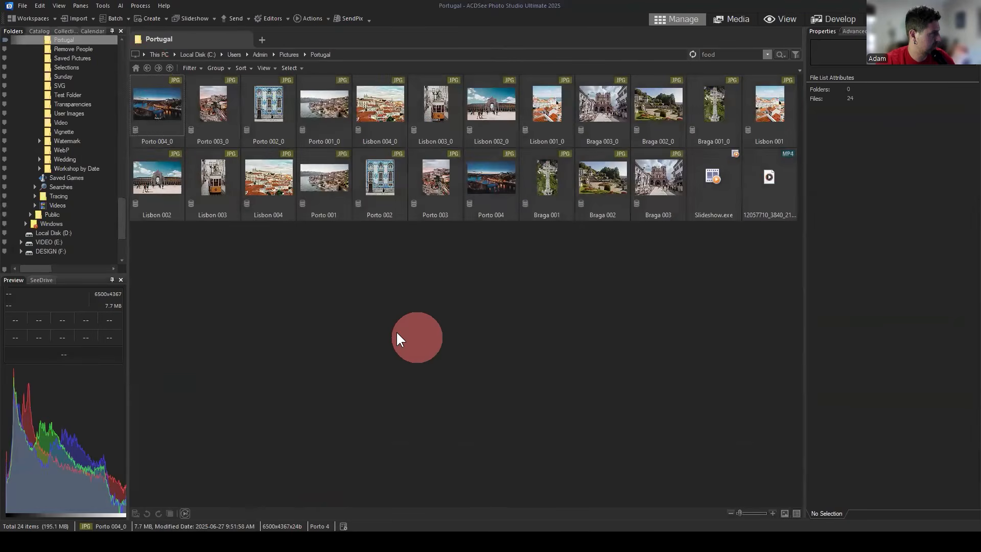
pyautogui.scroll(10, 97, 118)
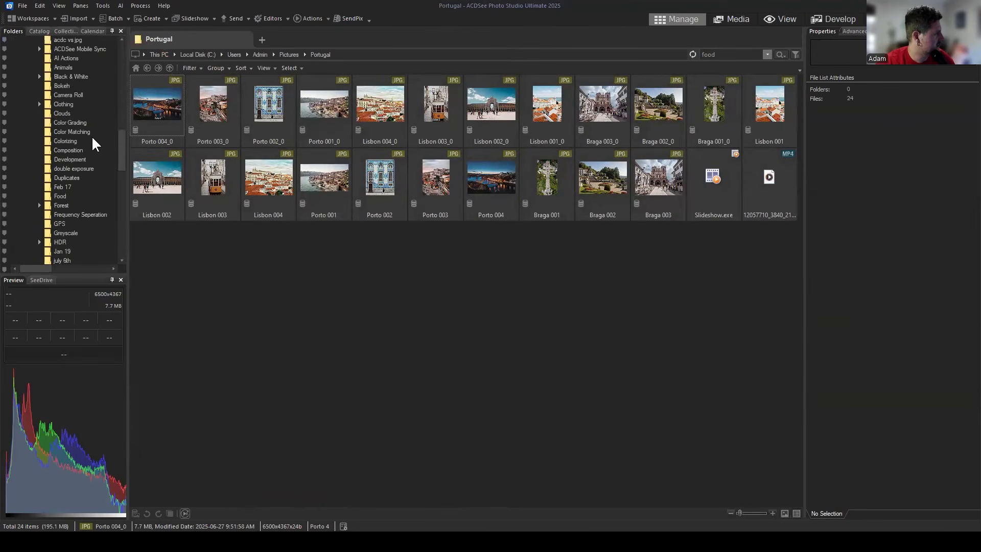
pyautogui.scroll(-7, 93, 133)
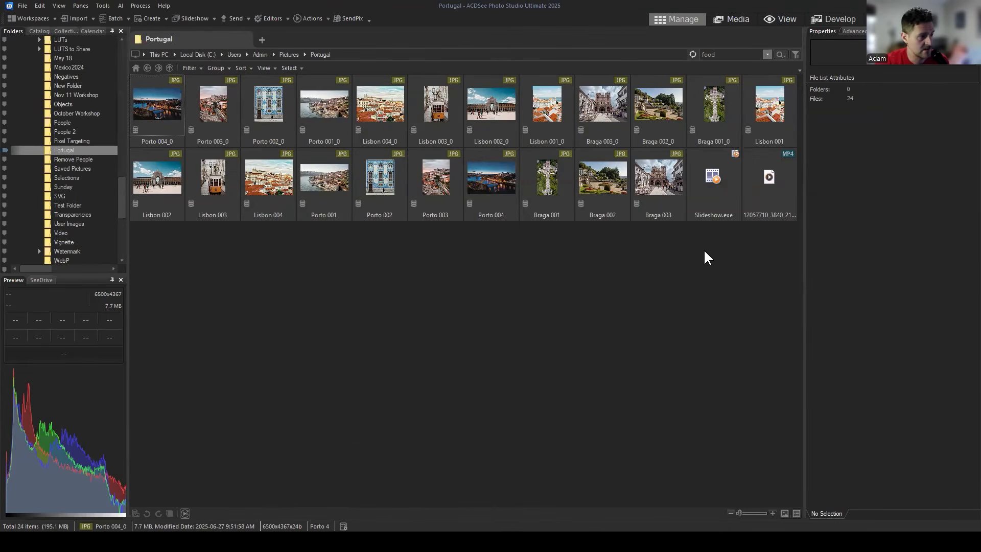
pyautogui.click(768, 113)
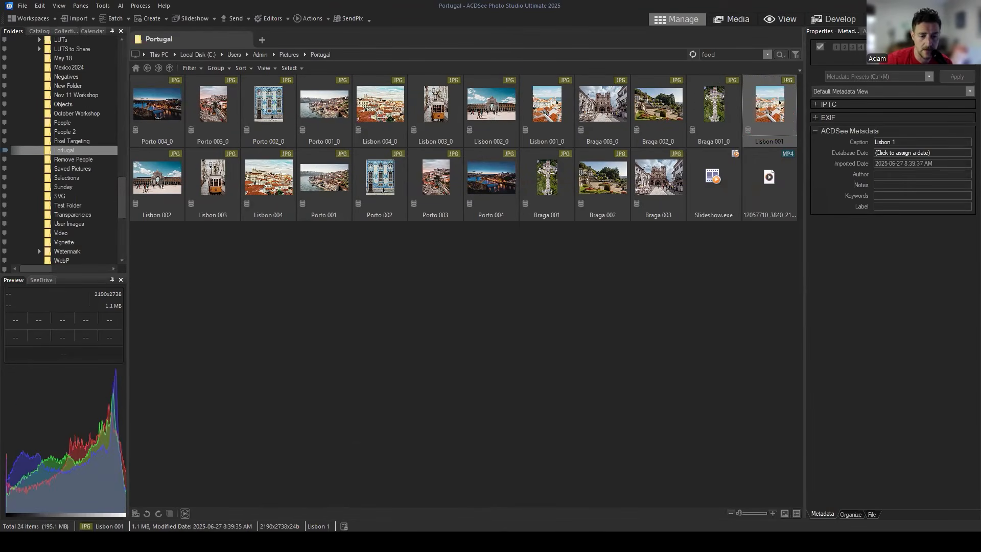
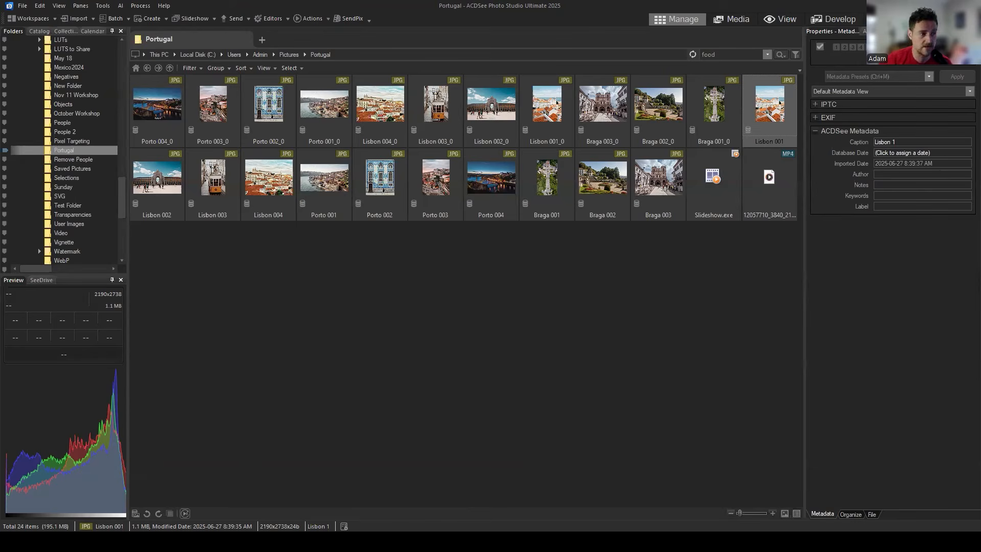
pyautogui.click(444, 318)
# Go back to the Pictures folder, look inside its 2024 subfolder and return to Pictures.
pyautogui.click(147, 68)
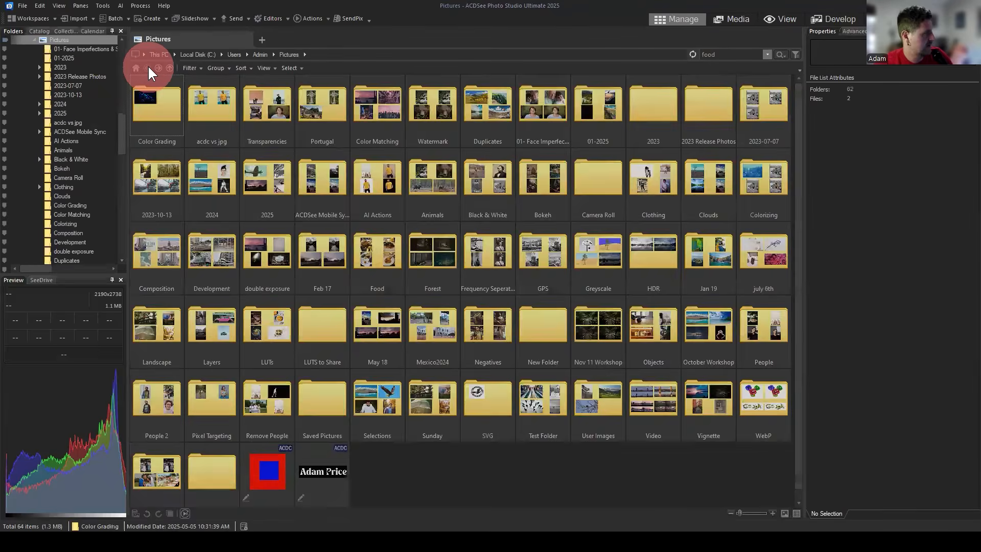
pyautogui.click(619, 473)
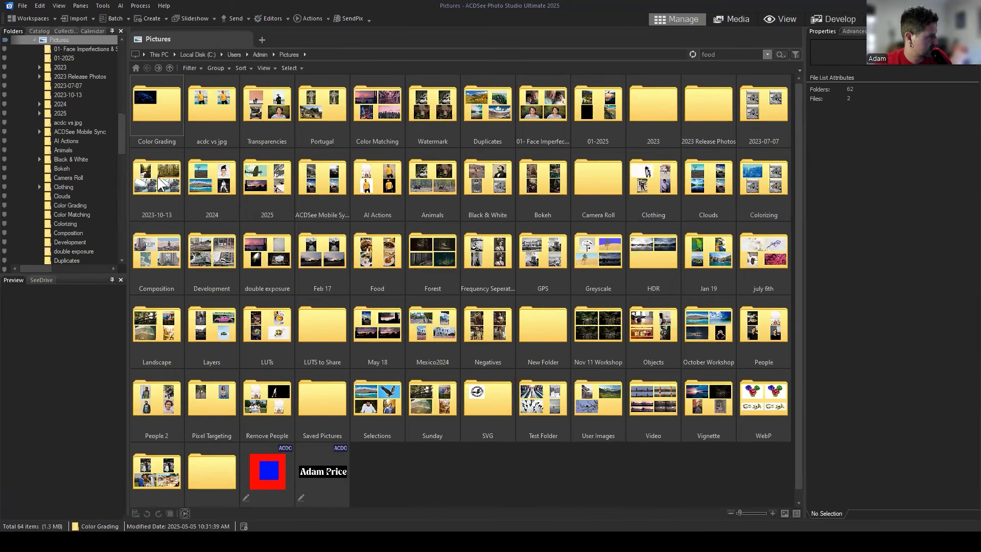
pyautogui.doubleClick(209, 184)
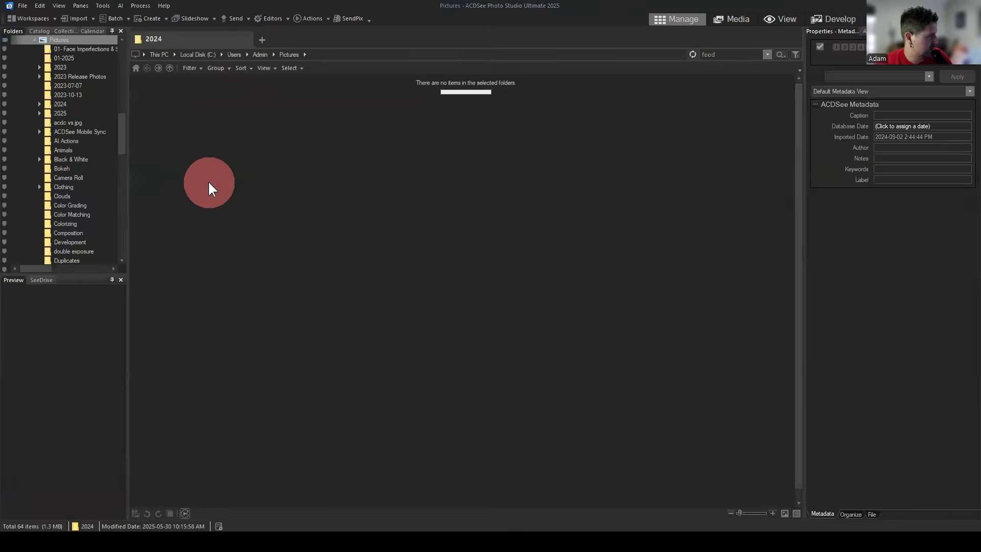
pyautogui.click(148, 68)
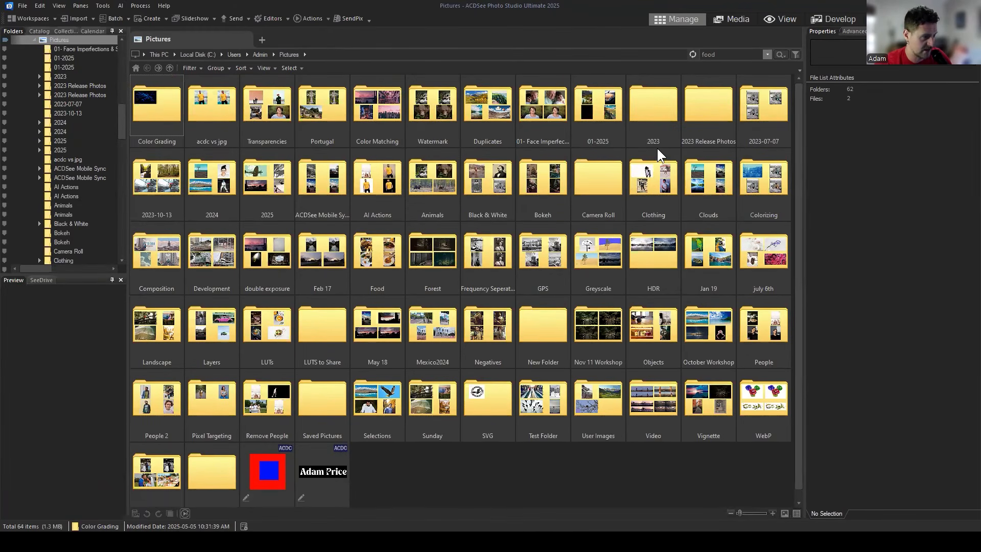
# Open the HDR folder in Pictures and go into its HDR-2 subfolder of bracketed harbour photos.
pyautogui.doubleClick(653, 250)
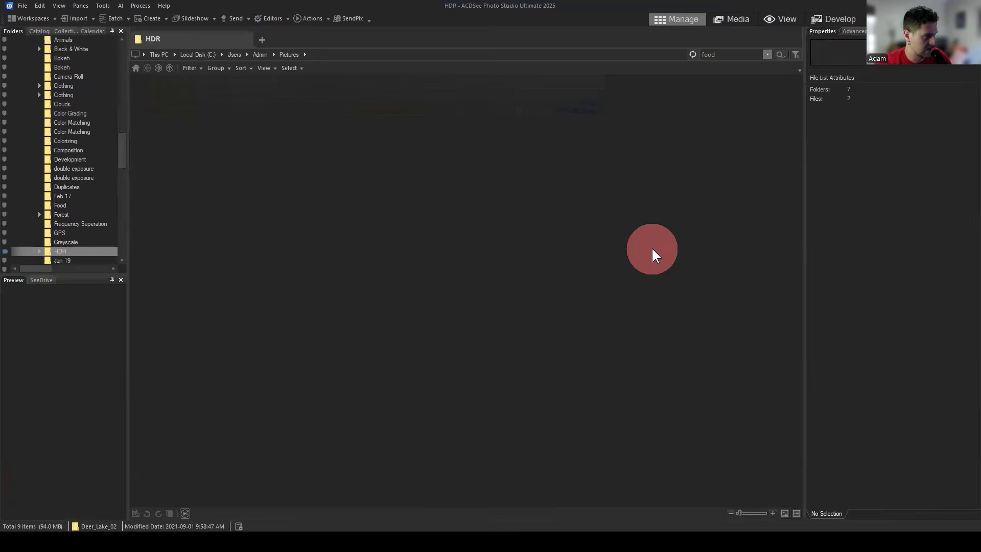
pyautogui.click(560, 269)
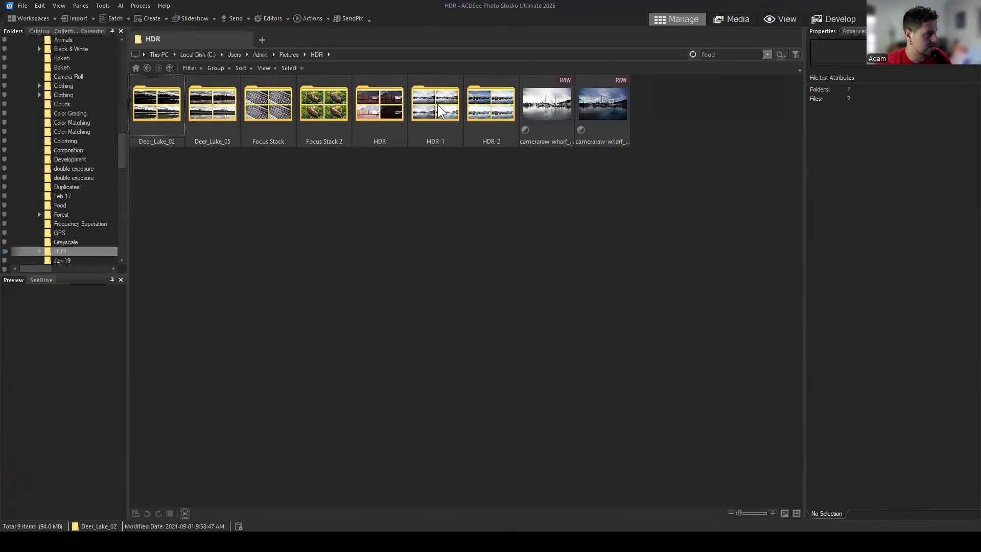
pyautogui.doubleClick(489, 111)
pyautogui.click(506, 344)
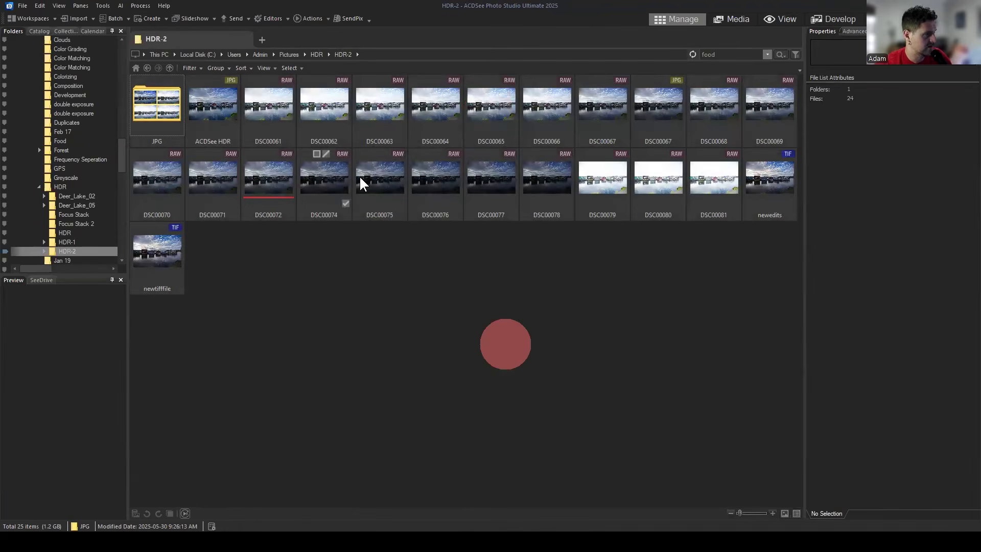
# Start a new standalone slideshow (.exe) from the HDR-2 photos ACDSee HDR through DSC00066.
pyautogui.click(227, 114)
pyautogui.keyDown('shift'); pyautogui.click(534, 117); pyautogui.keyUp('shift')
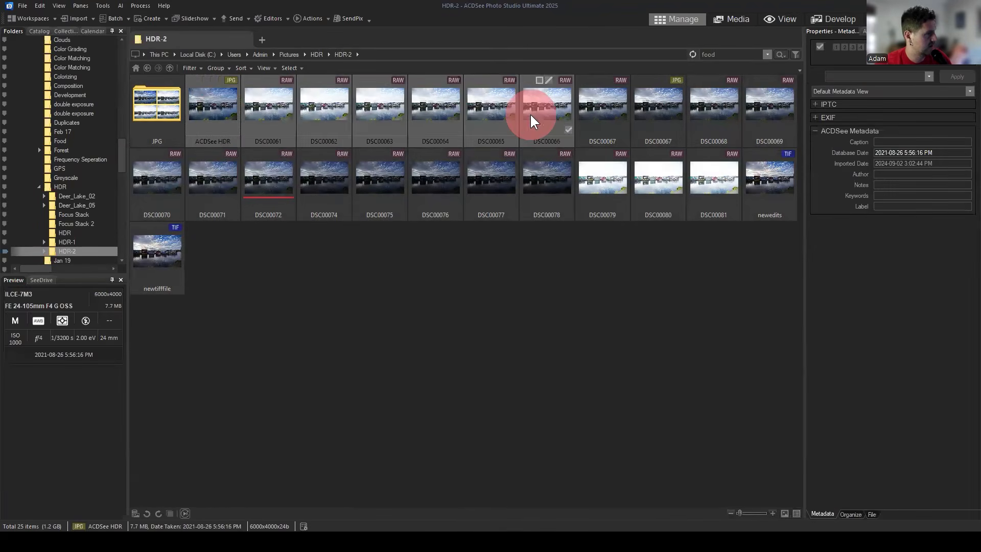
pyautogui.click(151, 26)
pyautogui.click(159, 33)
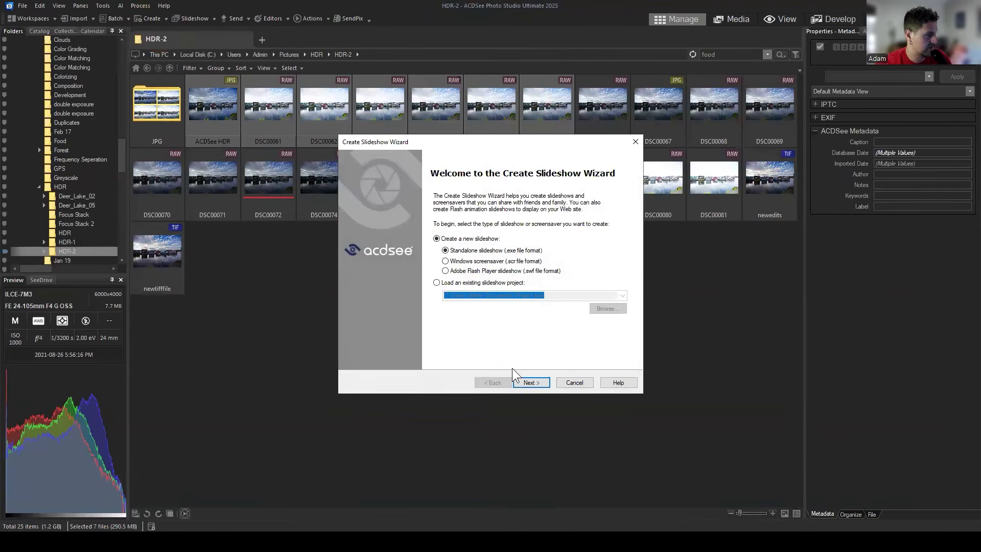
pyautogui.click(534, 382)
pyautogui.click(514, 313)
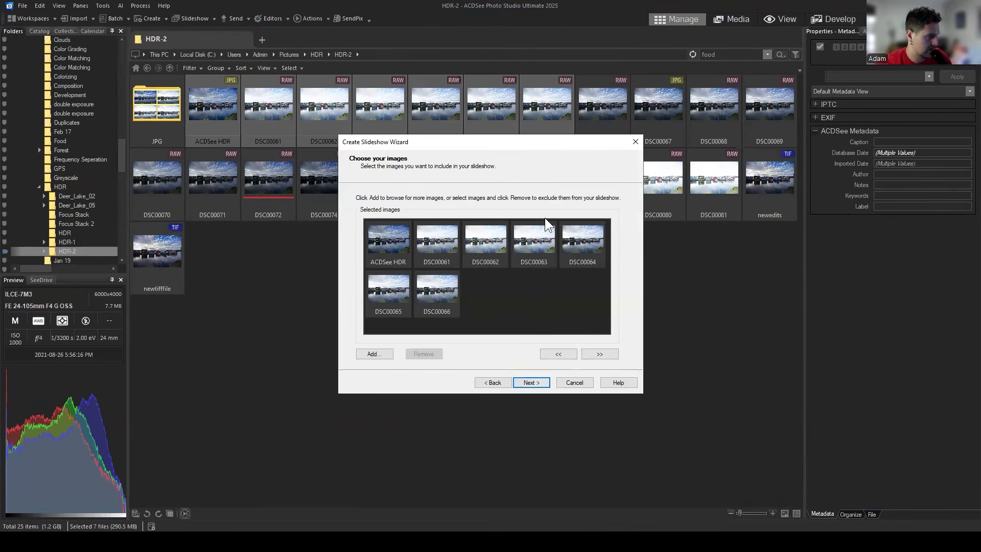
# Accept the slideshow's images, review the per-image, general and text options, and keep the defaults up to the file options.
pyautogui.click(530, 383)
pyautogui.scroll(-5, 473, 259)
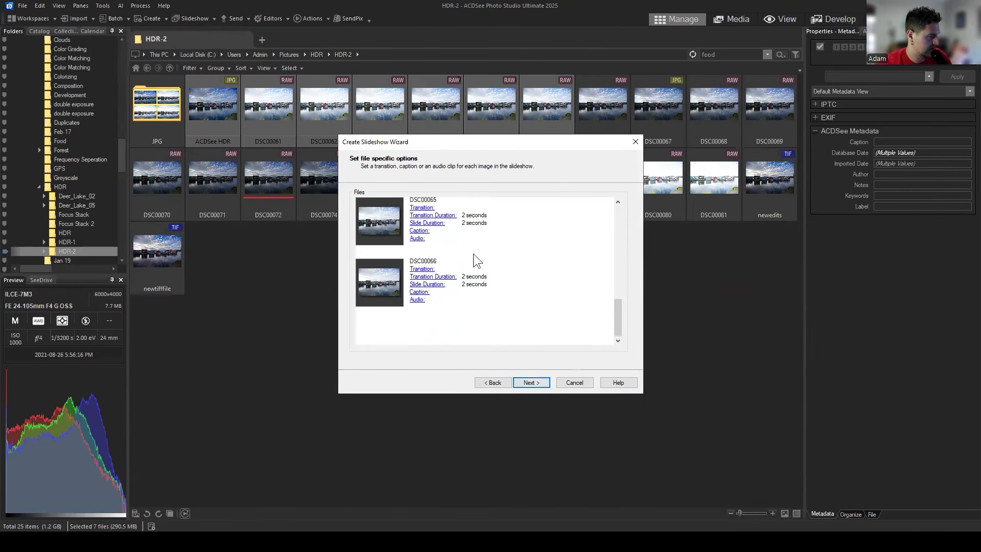
pyautogui.scroll(5, 519, 285)
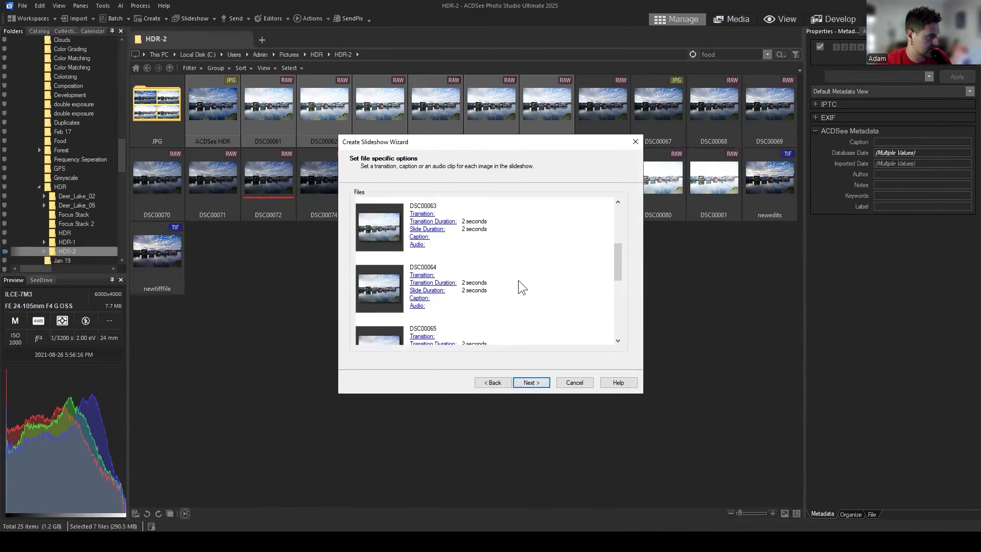
pyautogui.click(530, 382)
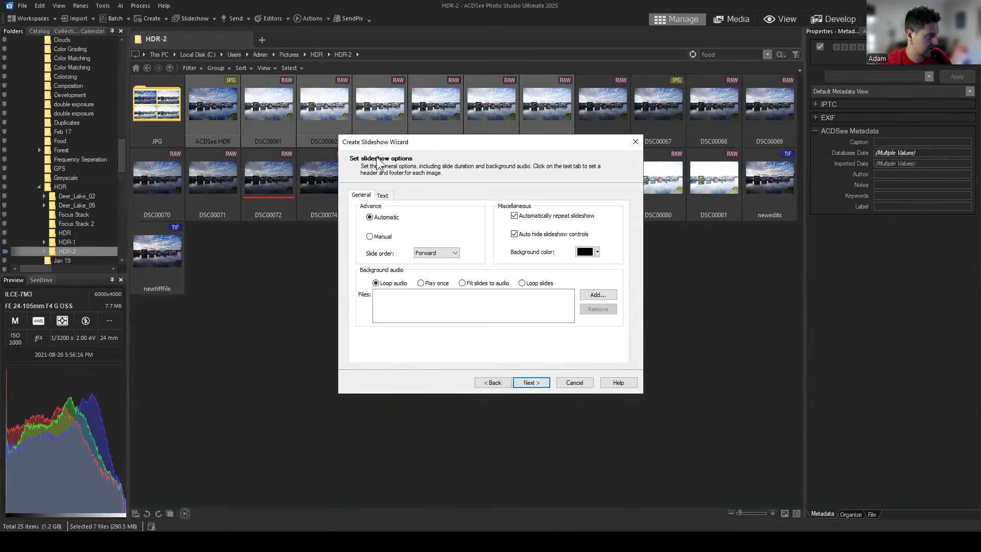
pyautogui.click(388, 195)
pyautogui.click(362, 195)
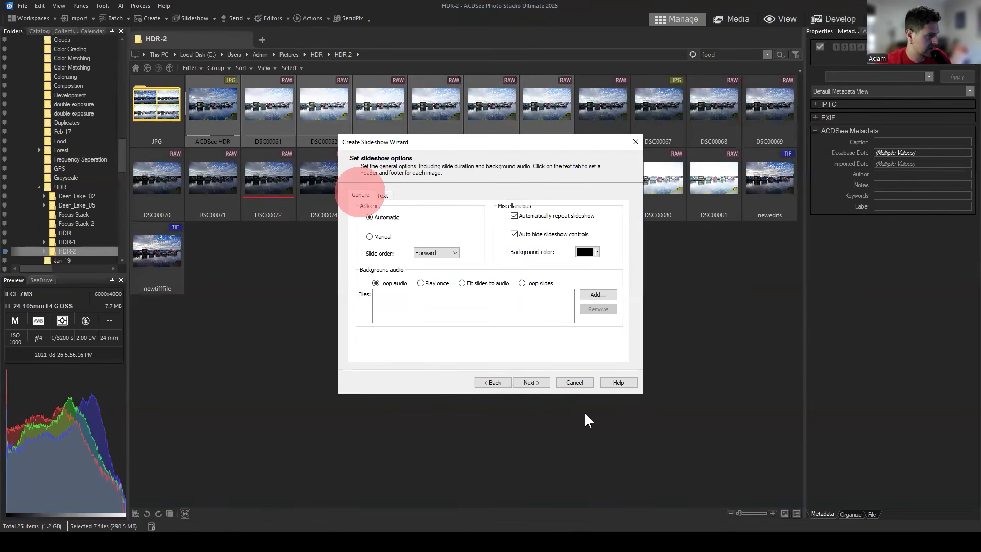
pyautogui.click(534, 384)
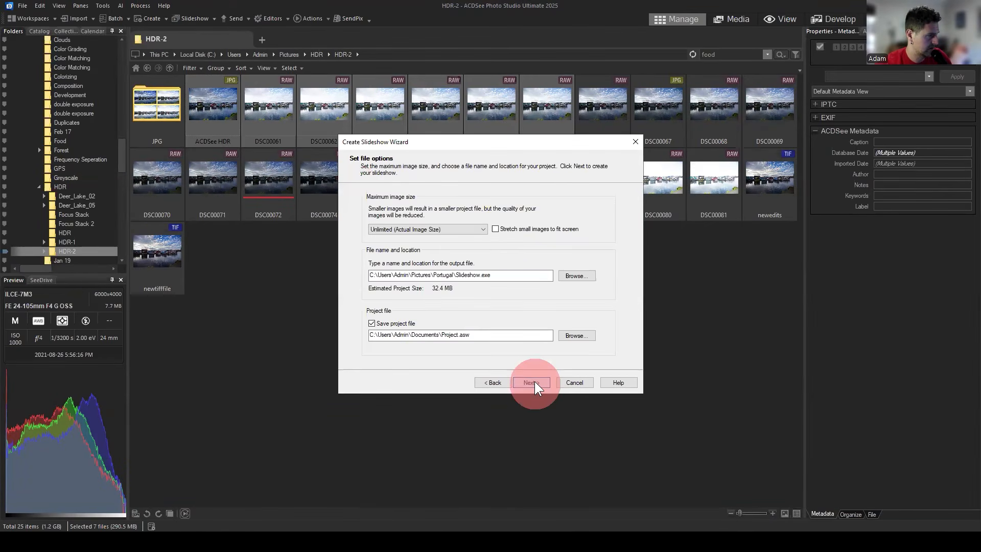
# Set the slideshow's output location to the HDR folder in Pictures, keeping the file name Slideshow.
pyautogui.click(583, 283)
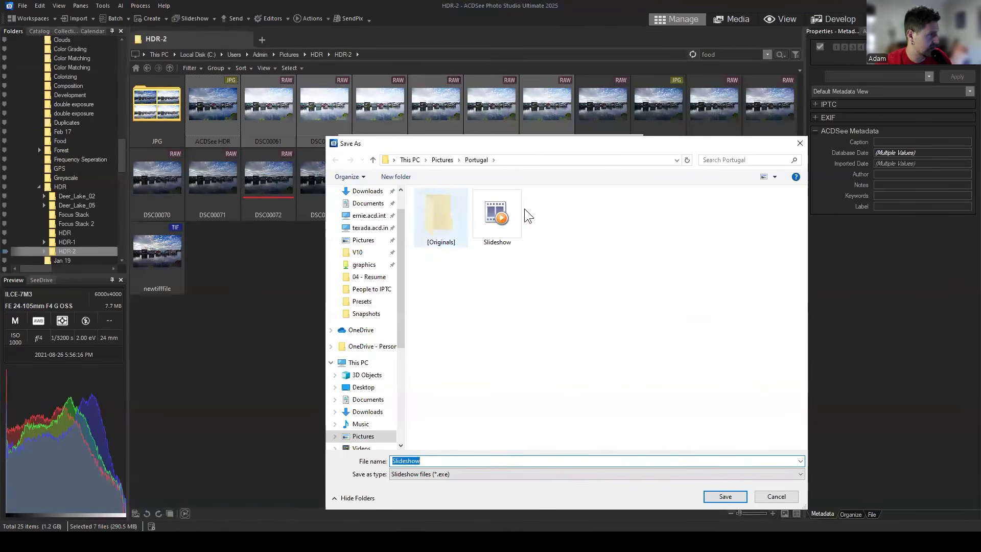
pyautogui.scroll(1, 364, 229)
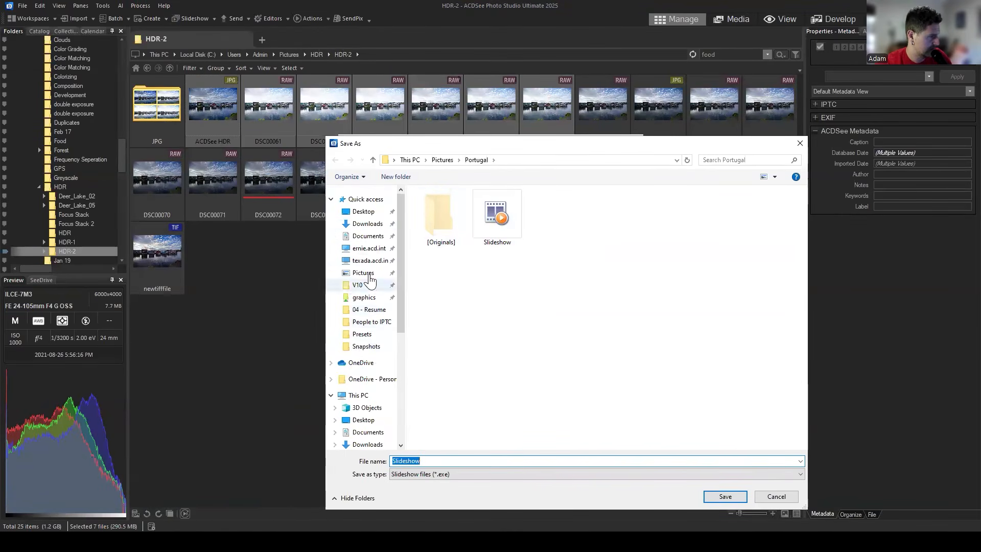
pyautogui.click(369, 275)
pyautogui.scroll(-5, 639, 332)
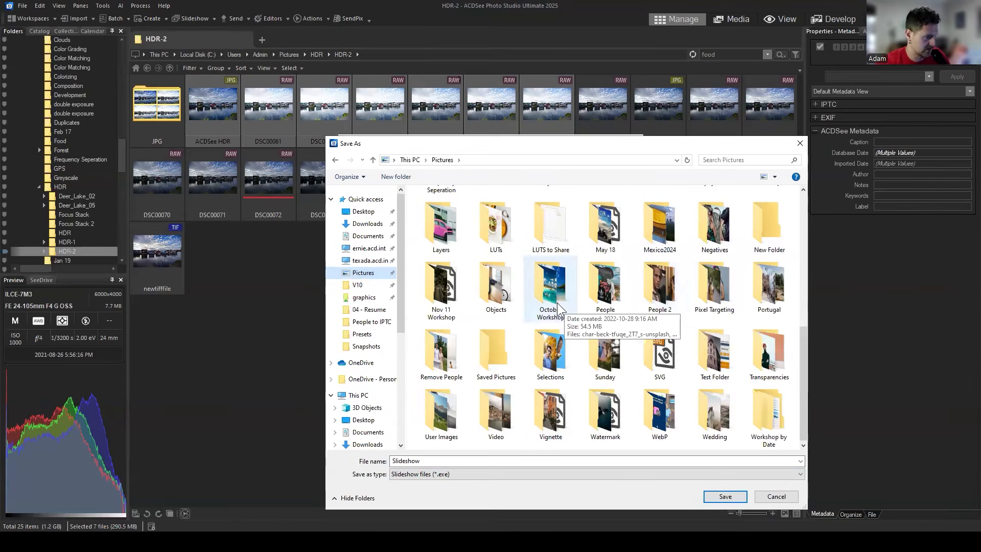
pyautogui.scroll(3, 488, 352)
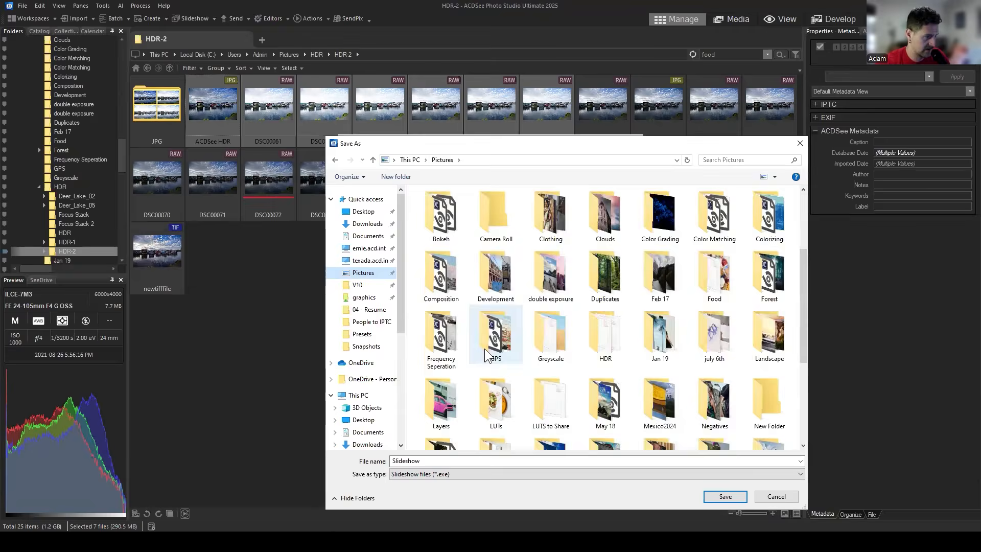
pyautogui.scroll(3, 488, 352)
pyautogui.scroll(-3, 601, 357)
pyautogui.doubleClick(600, 352)
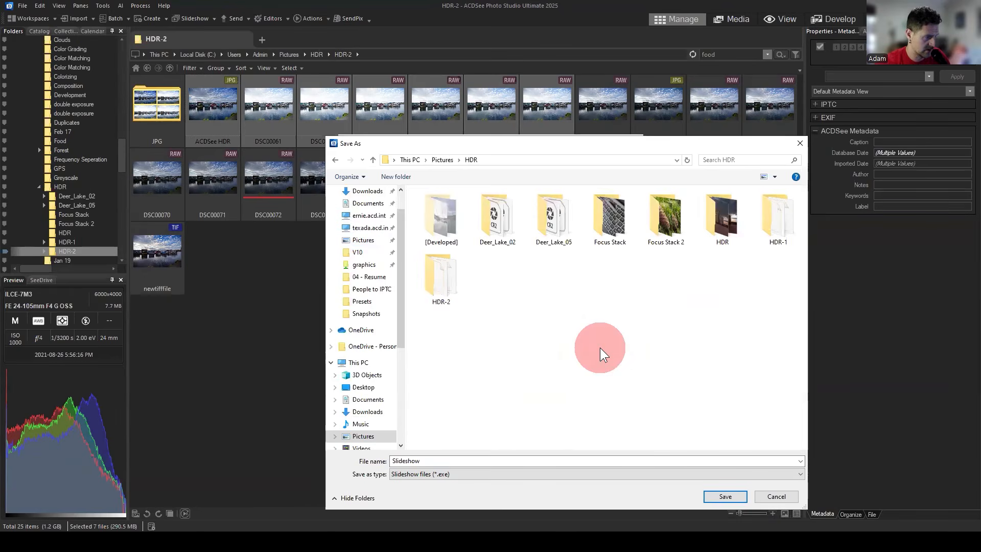
pyautogui.click(723, 496)
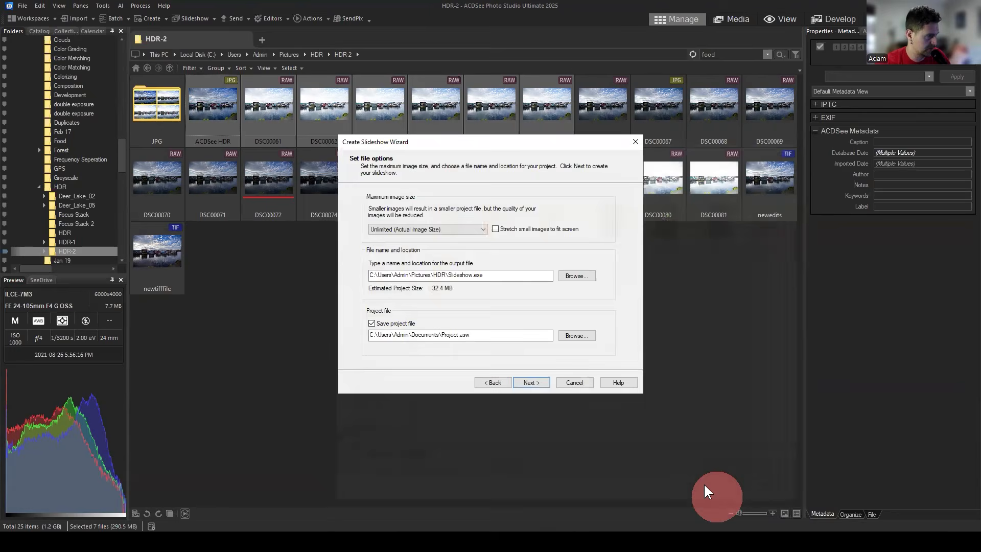
# Decline overwriting the existing project file, check its file name, then build the slideshow and finish the wizard.
pyautogui.click(531, 383)
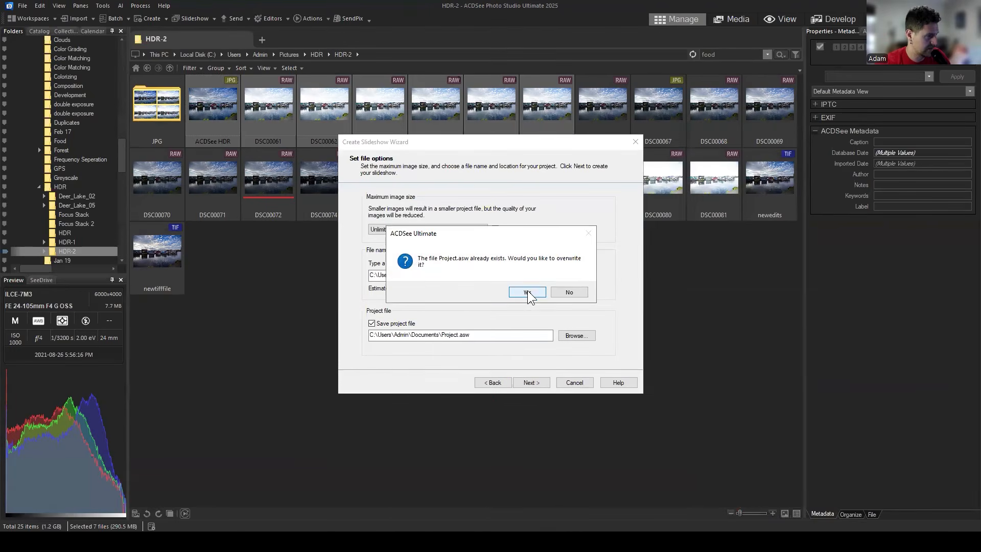
pyautogui.click(567, 293)
pyautogui.click(458, 335)
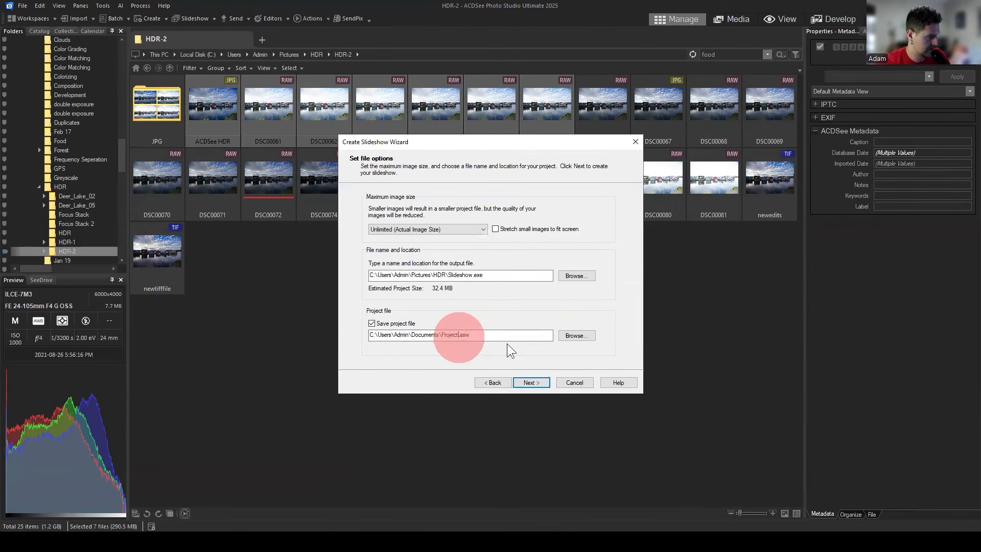
pyautogui.click(531, 383)
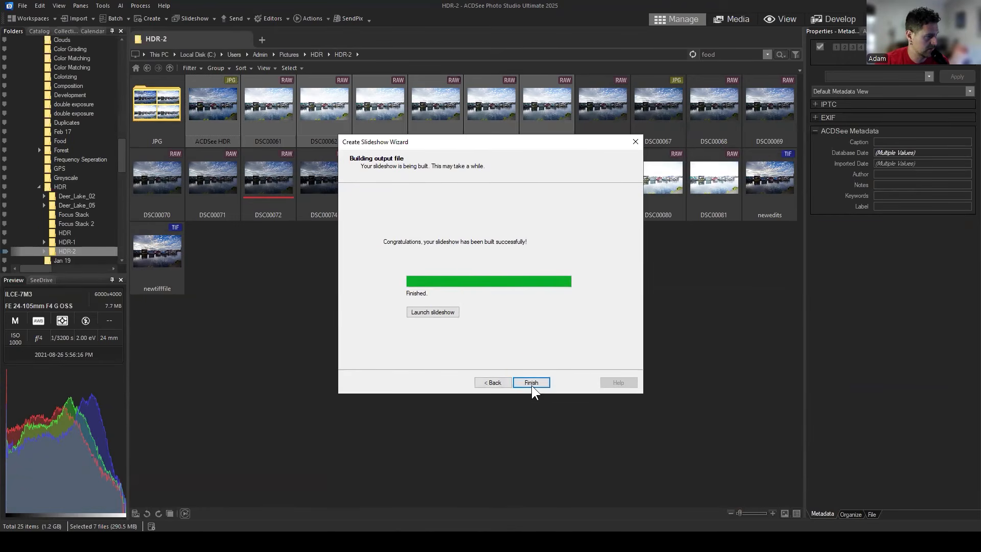
pyautogui.click(531, 384)
# Look for the built slideshow file in the HDR-2 folder and refresh the file list.
pyautogui.click(475, 304)
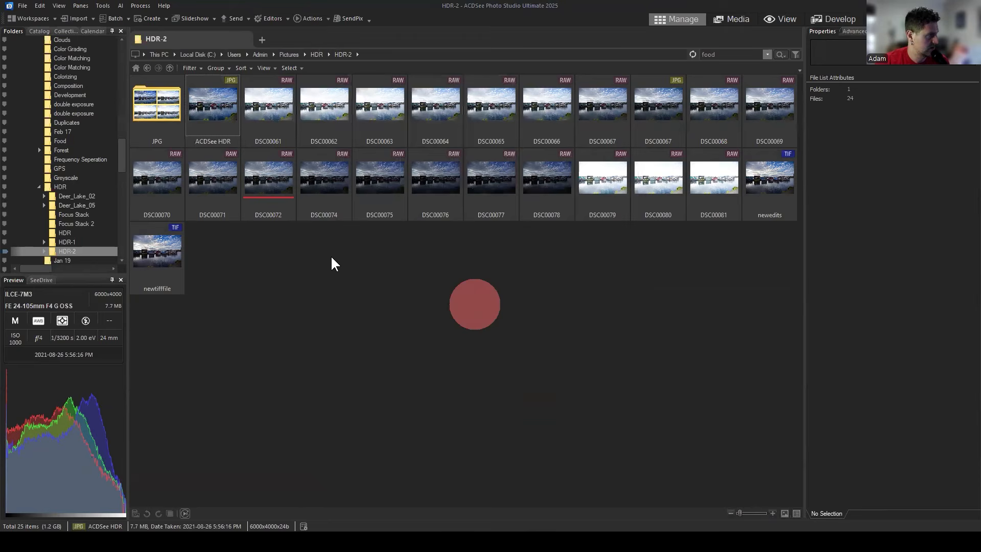
pyautogui.click(374, 283)
pyautogui.click(392, 253)
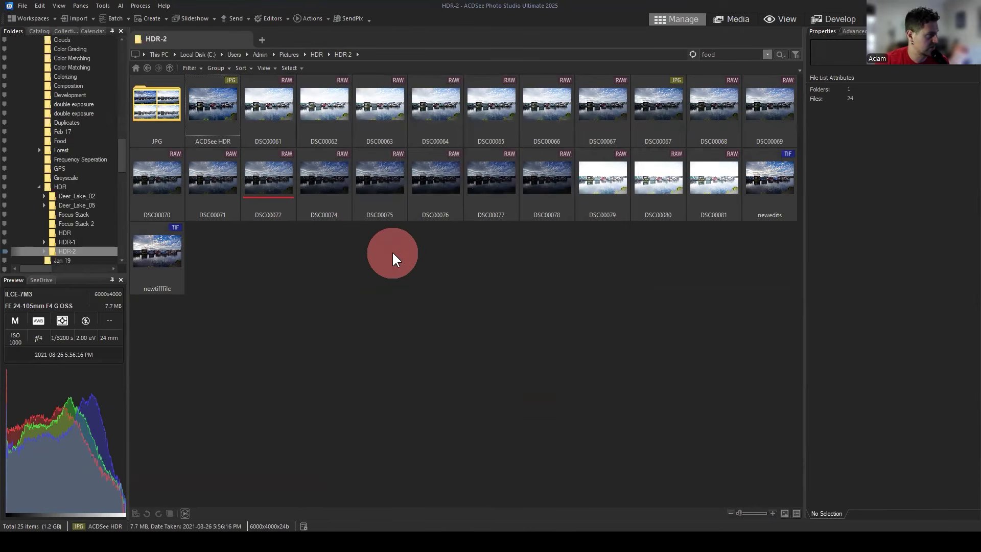
pyautogui.click(570, 281)
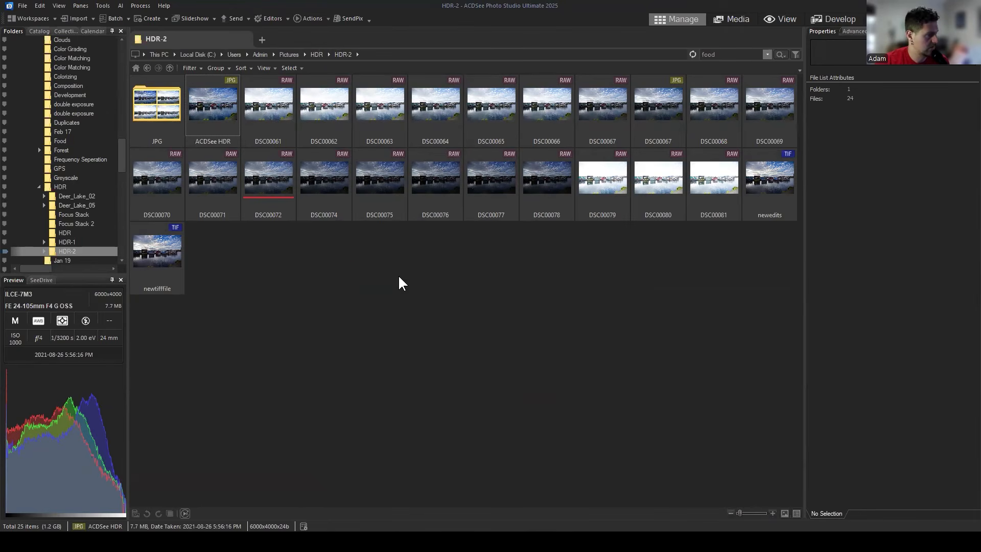
pyautogui.click(247, 234)
pyautogui.click(152, 19)
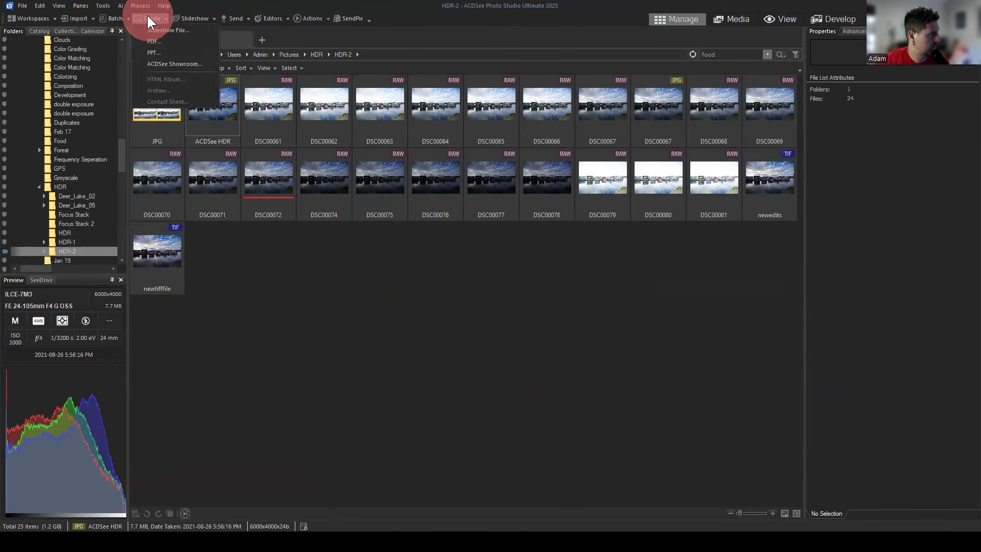
pyautogui.click(151, 19)
pyautogui.click(310, 281)
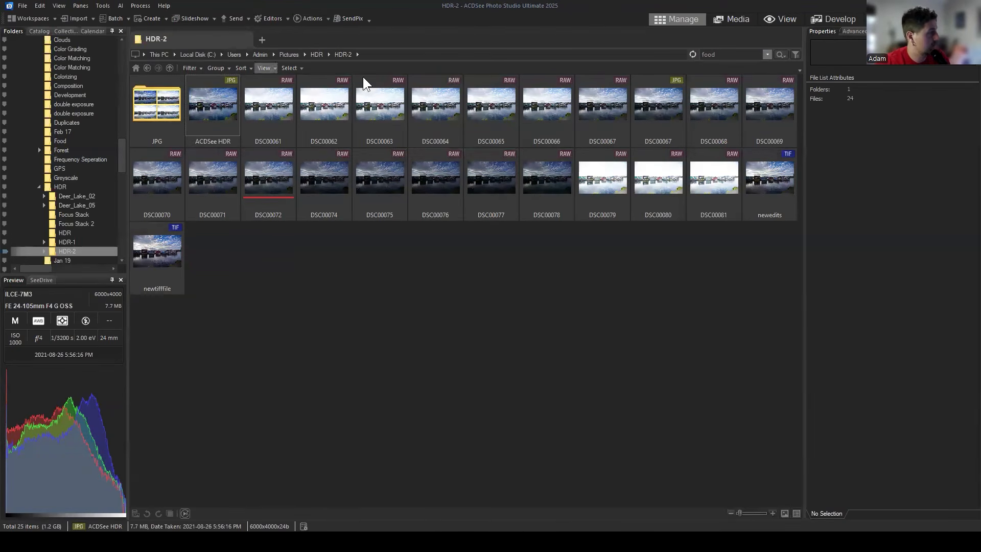
pyautogui.click(692, 54)
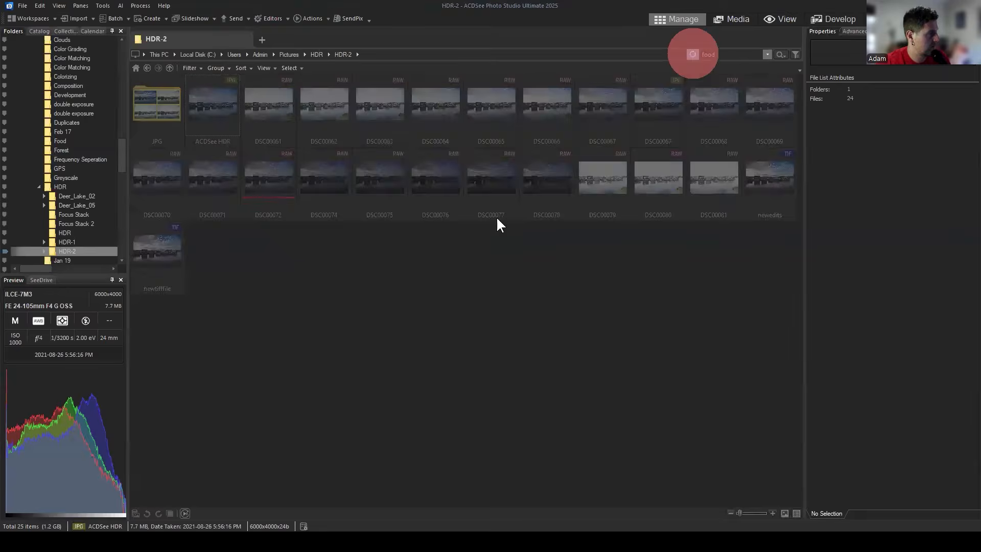
pyautogui.click(388, 276)
# Reopen the slideshow wizard for photos DSC00061 to DSC00066, check the output file's location and cancel the wizard.
pyautogui.click(255, 100)
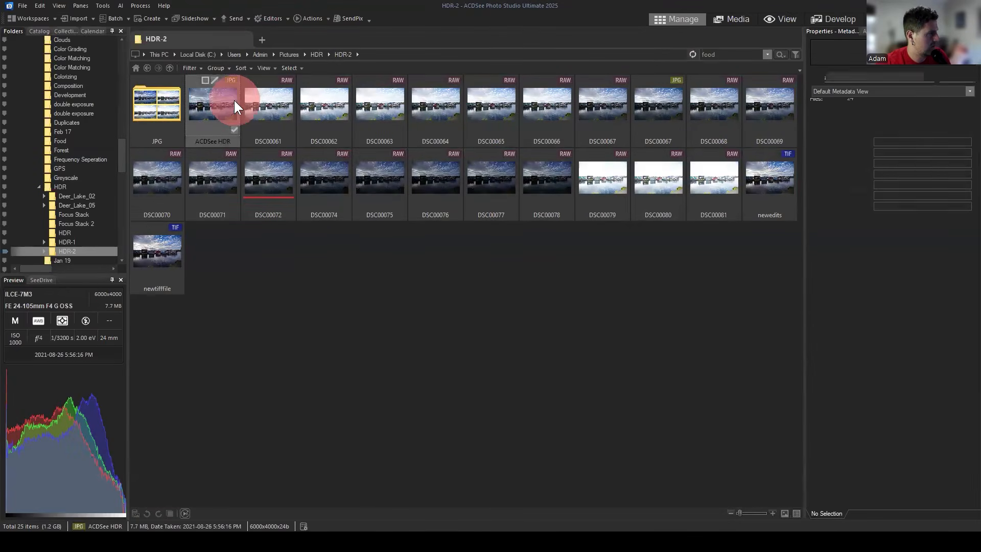
pyautogui.keyDown('shift'); pyautogui.click(614, 95); pyautogui.keyUp('shift')
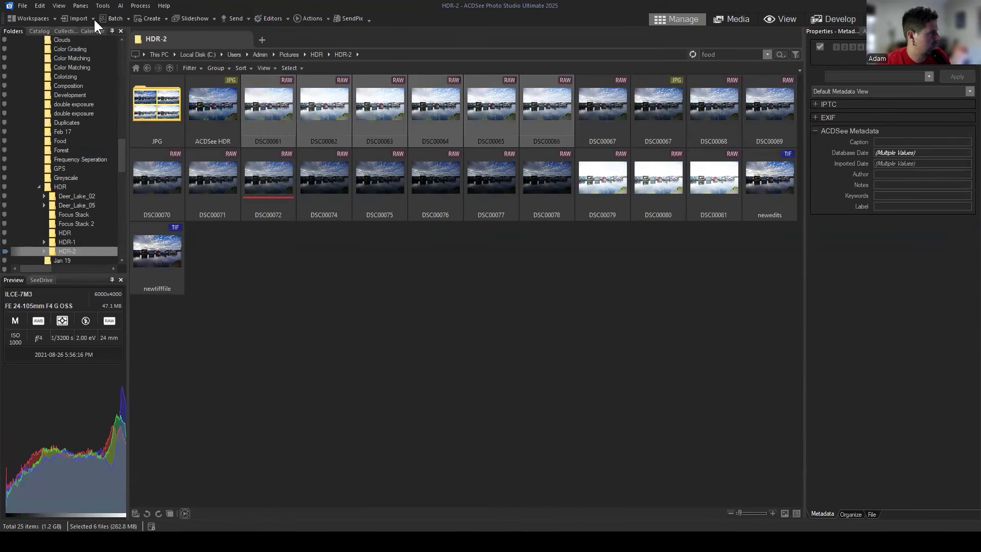
pyautogui.click(149, 19)
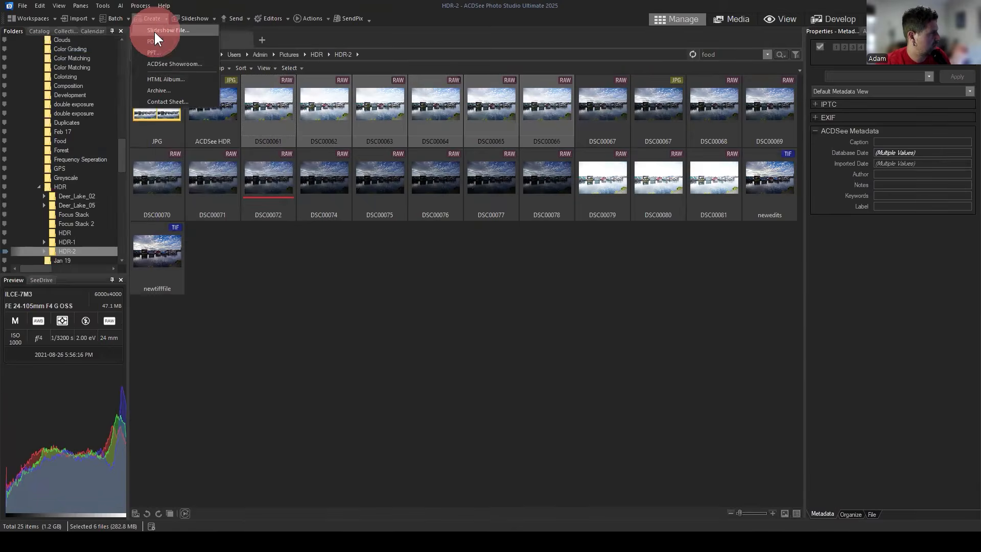
pyautogui.click(155, 29)
pyautogui.click(534, 382)
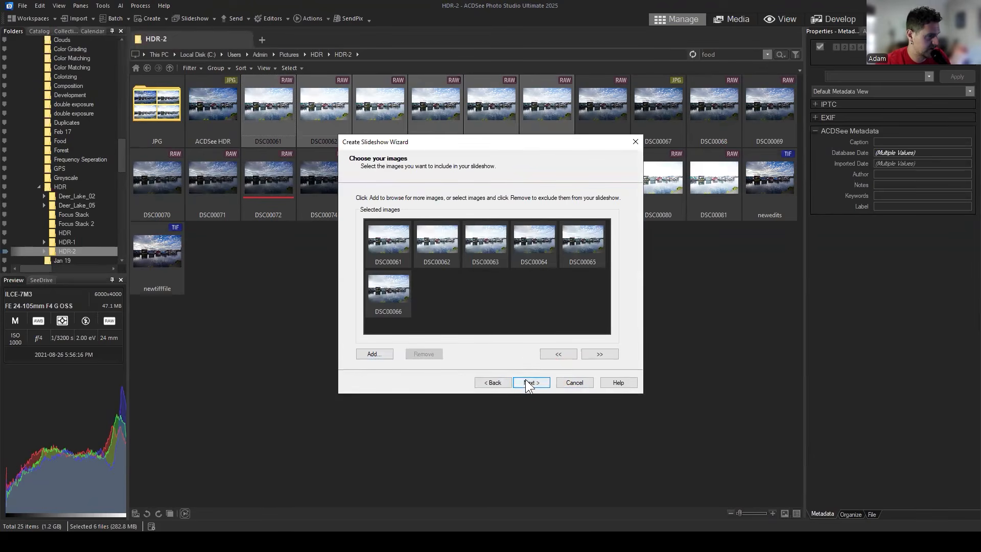
pyautogui.click(526, 382)
pyautogui.scroll(-5, 480, 286)
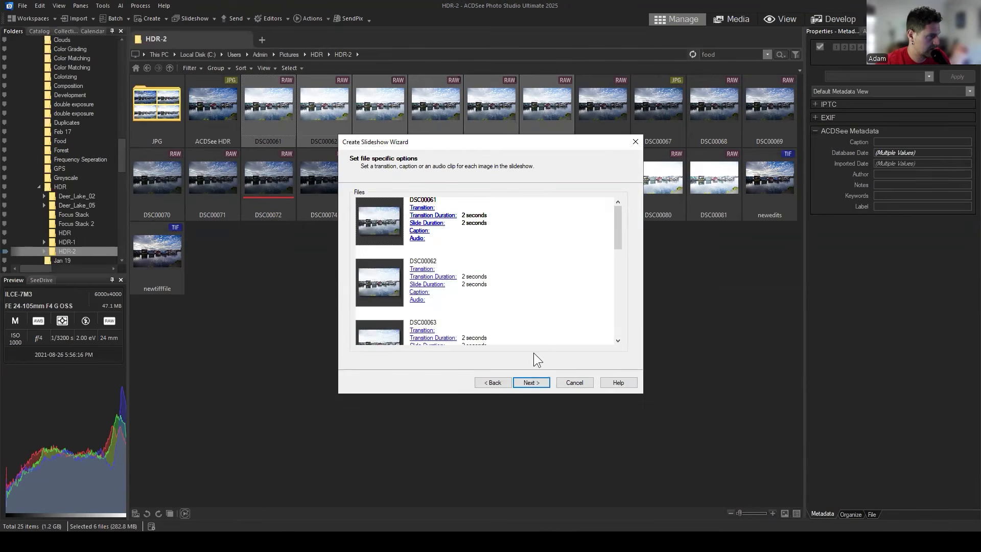
pyautogui.click(532, 381)
pyautogui.click(533, 382)
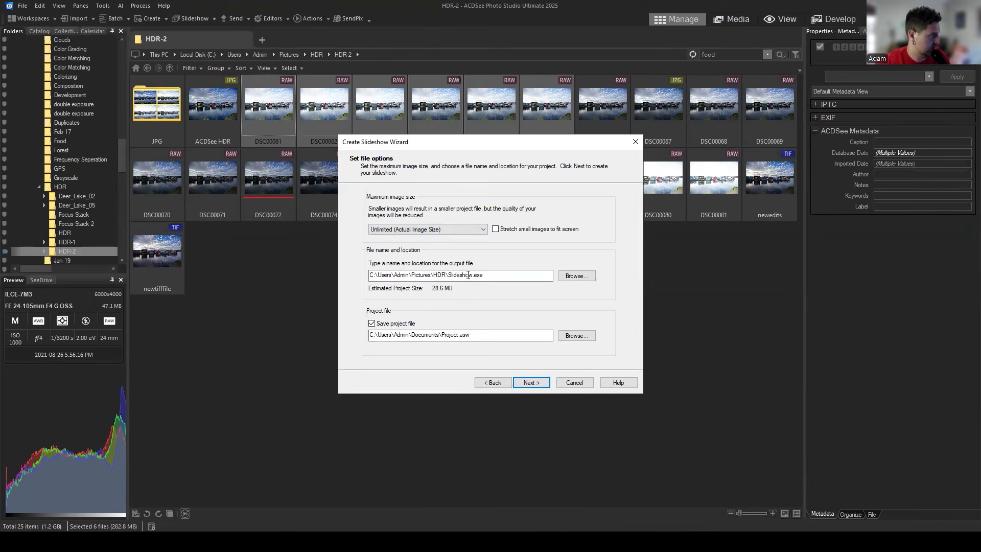
pyautogui.click(572, 383)
# Go back to the HDR folder and launch Slideshow.exe to play the slideshow.
pyautogui.click(147, 68)
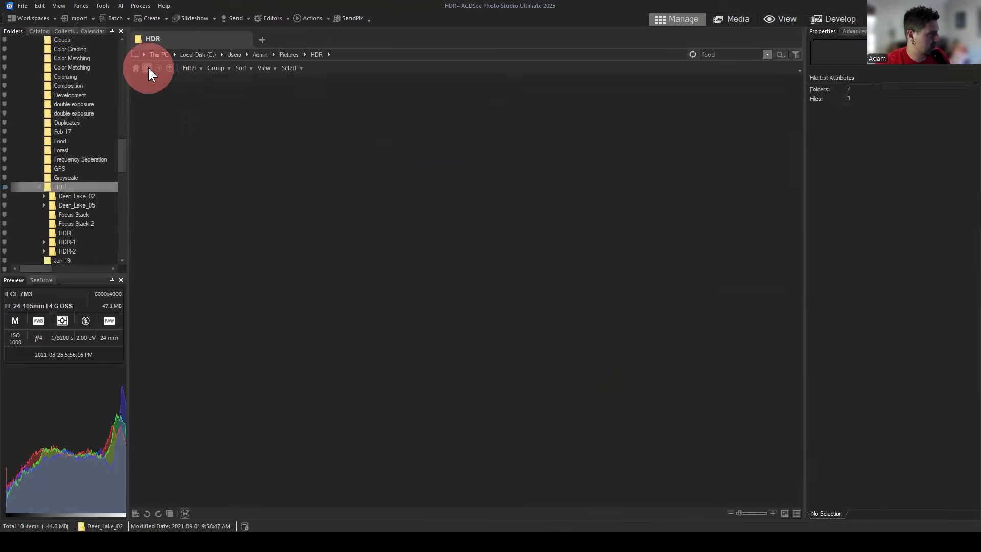
pyautogui.click(667, 108)
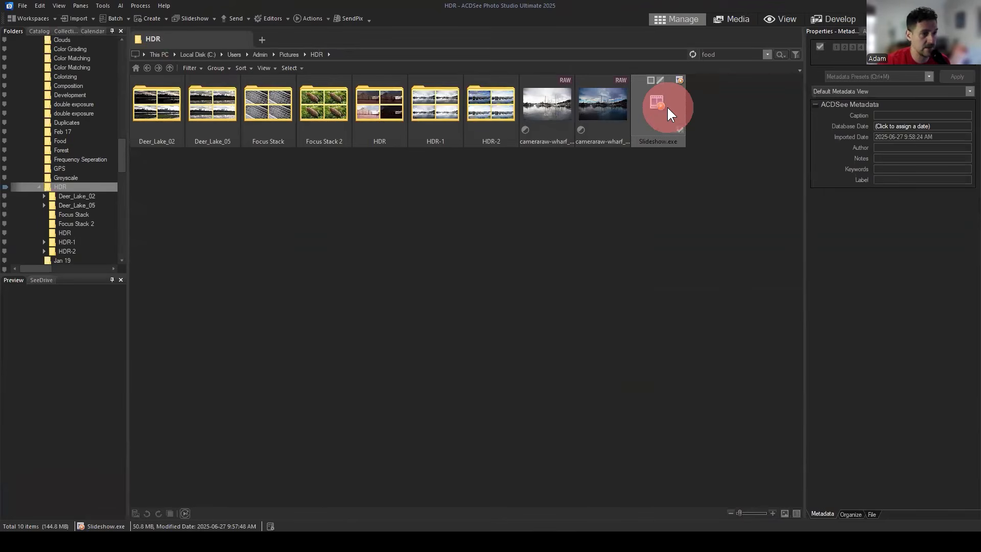
pyautogui.doubleClick(667, 109)
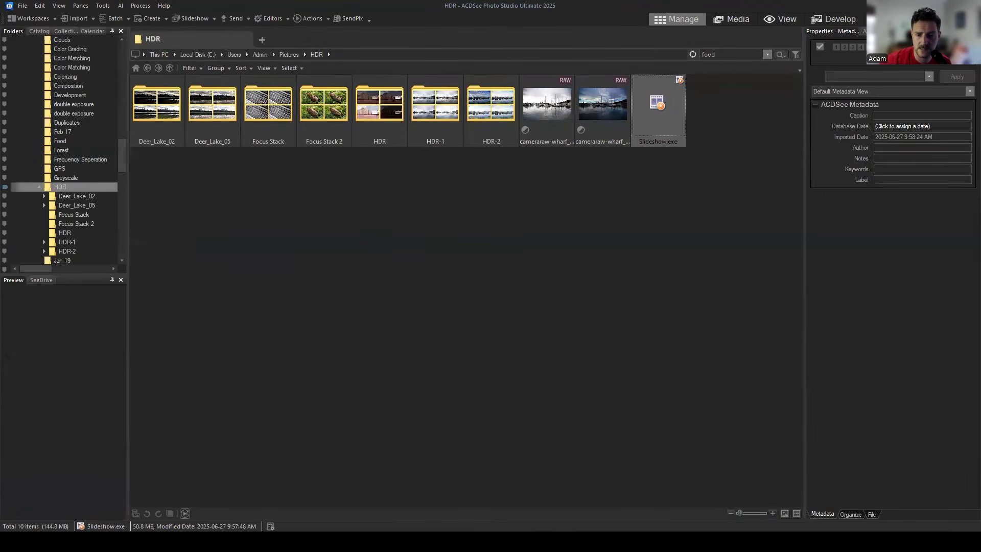
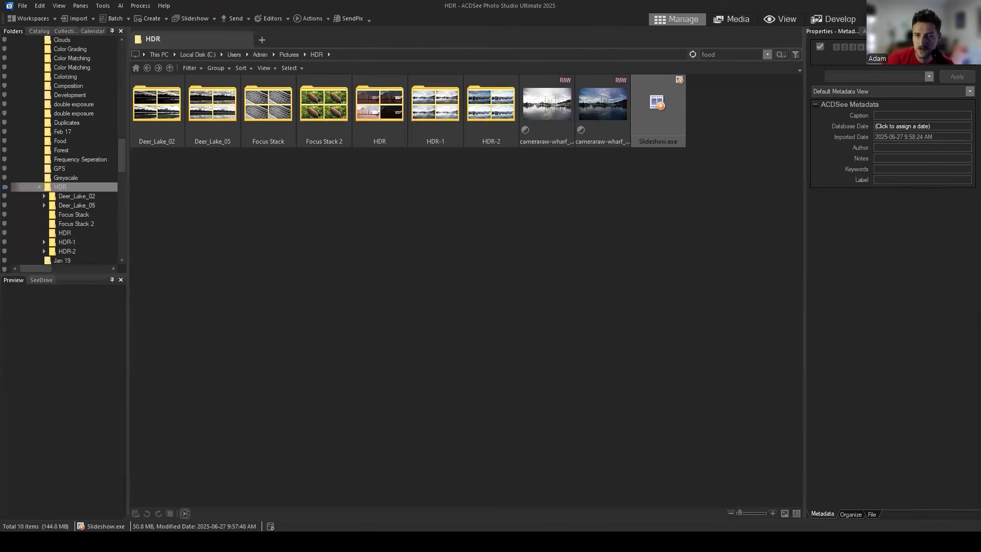
# Deselect the slideshow file and go back to the Pictures folder.
pyautogui.click(682, 256)
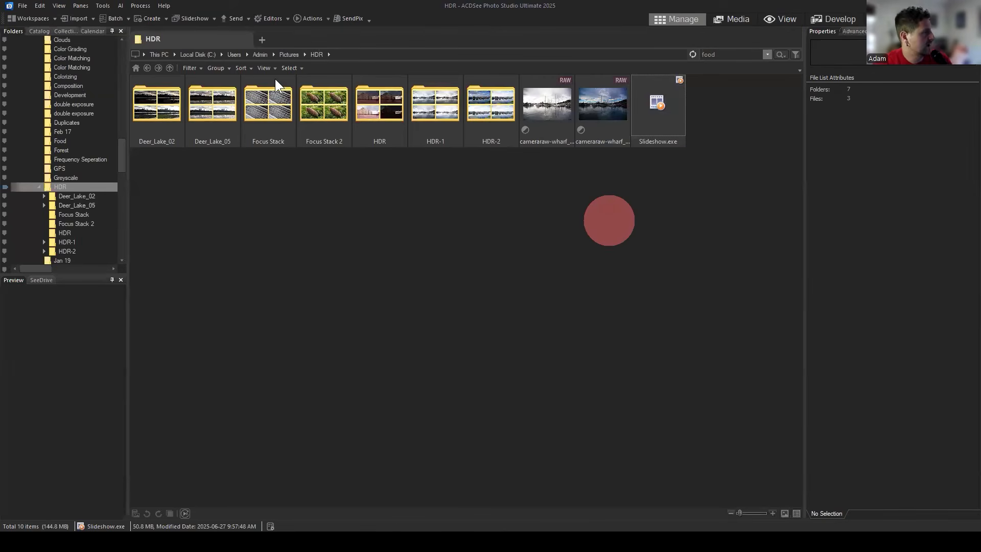
pyautogui.click(146, 66)
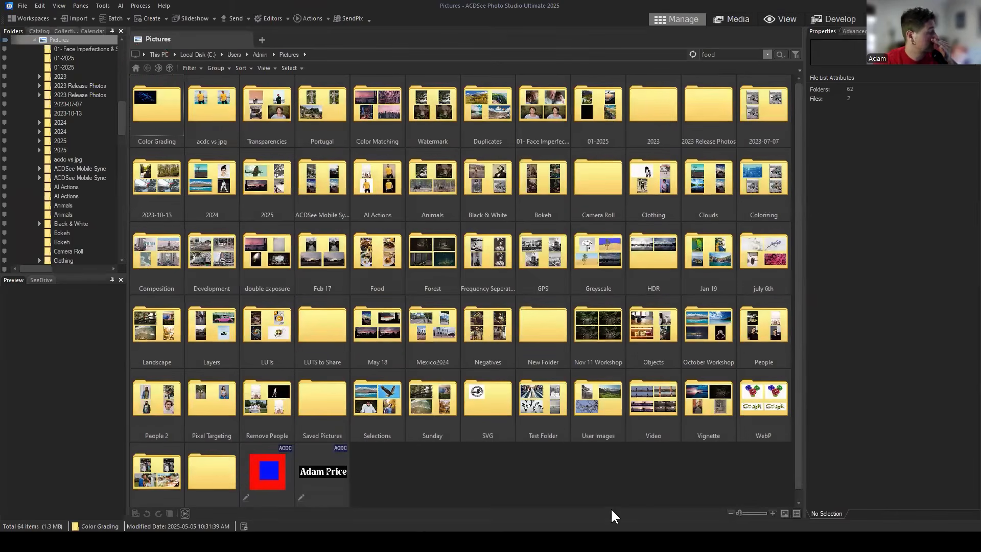
pyautogui.click(591, 476)
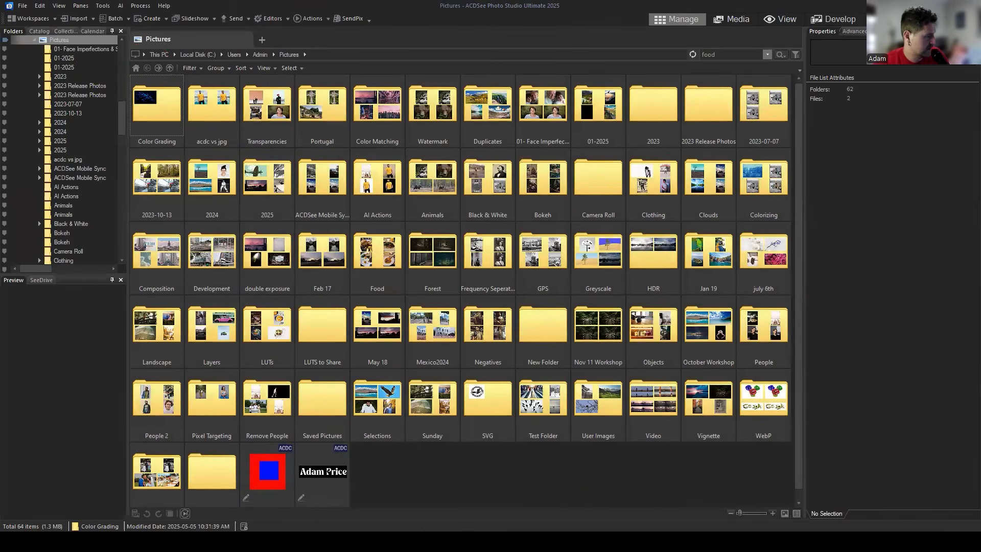
pyautogui.click(417, 478)
pyautogui.moveTo(384, 473); pyautogui.dragTo(276, 480)
pyautogui.click(373, 482)
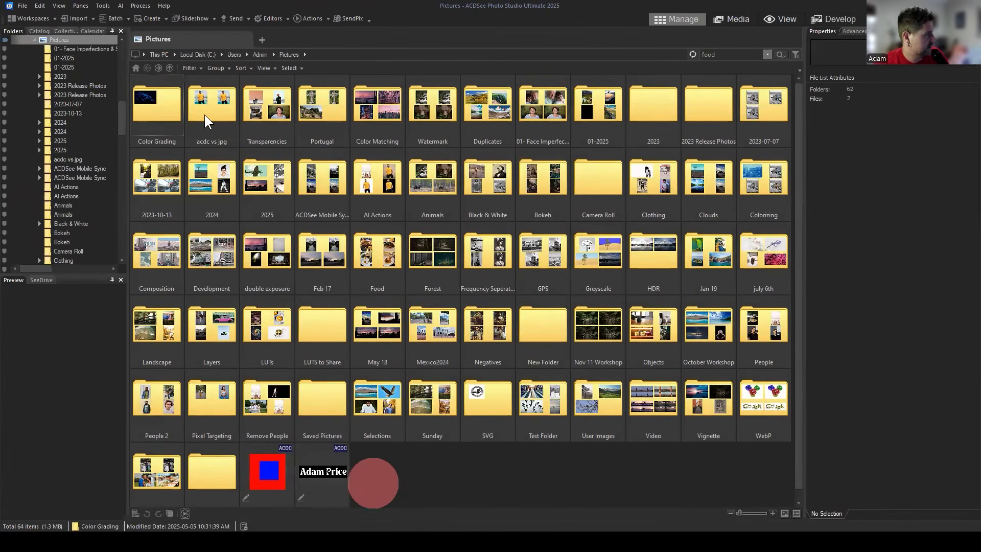
# Open the slideshow wizard for the Layer Example and Layer Example2 files, check its file selection page and cancel the wizard.
pyautogui.click(273, 469)
pyautogui.keyDown('ctrl'); pyautogui.click(322, 468); pyautogui.keyUp('ctrl')
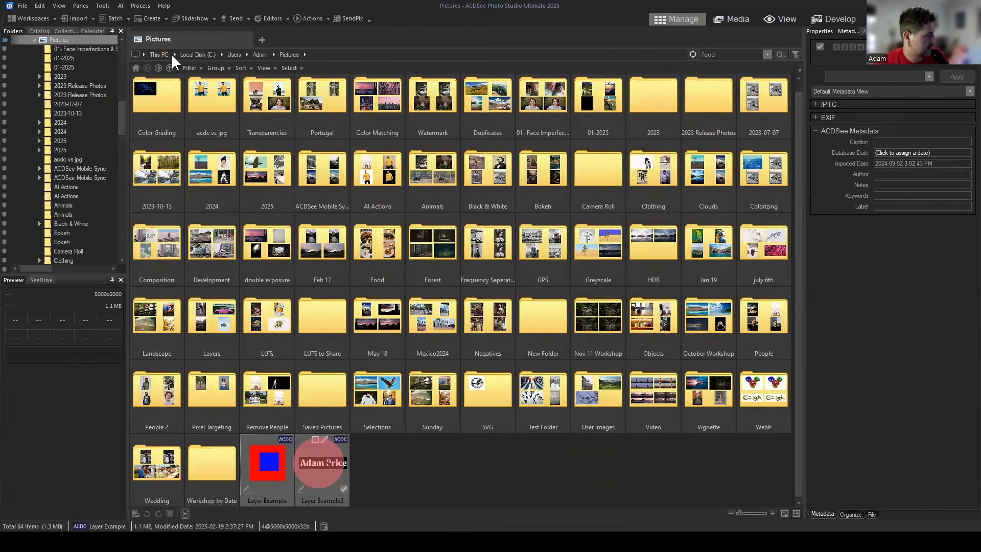
pyautogui.click(151, 16)
pyautogui.click(160, 31)
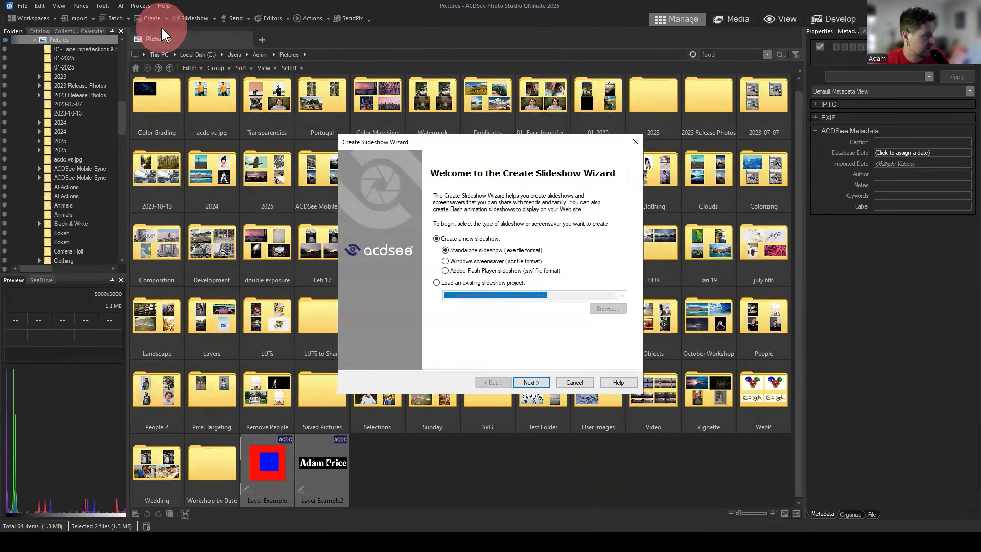
pyautogui.click(538, 384)
pyautogui.click(576, 382)
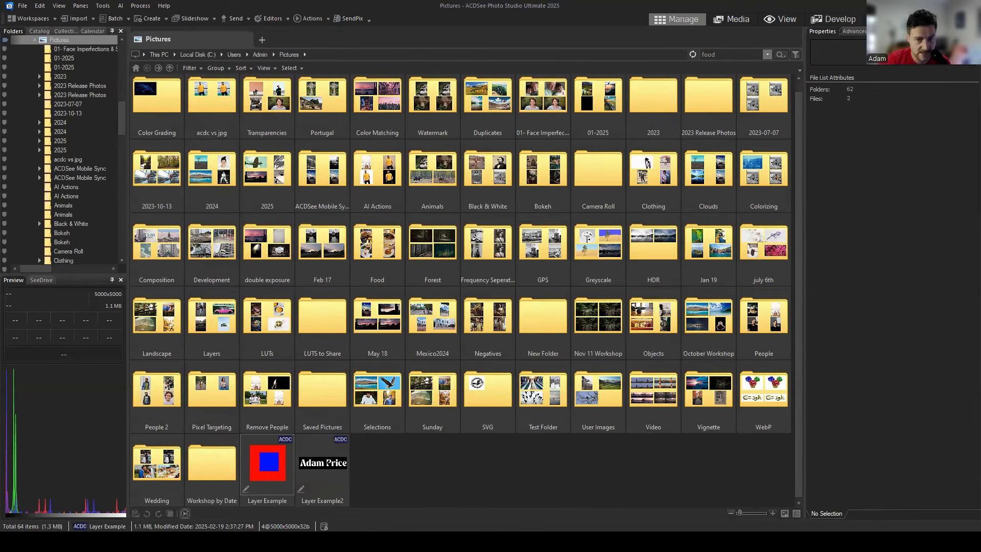
pyautogui.click(437, 470)
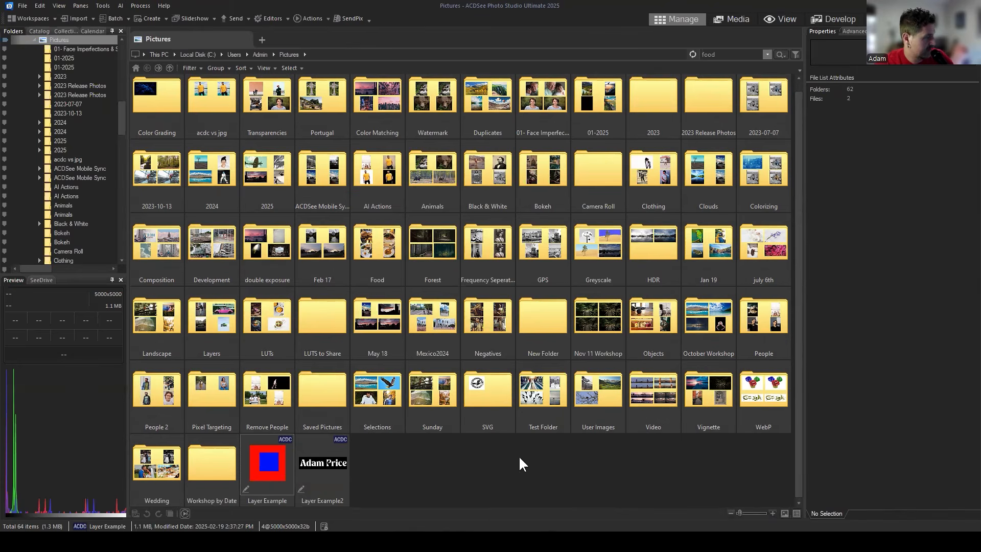
pyautogui.click(536, 493)
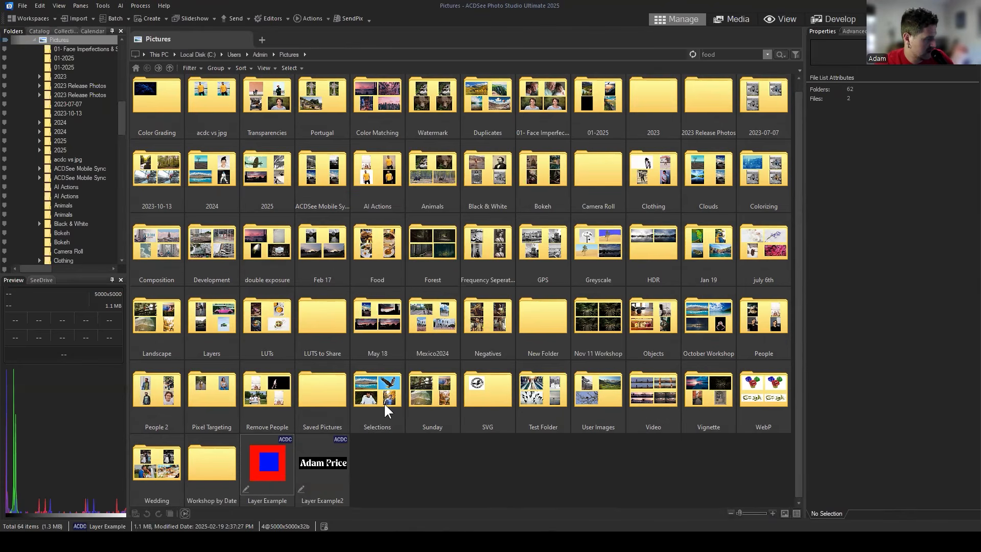
pyautogui.click(477, 476)
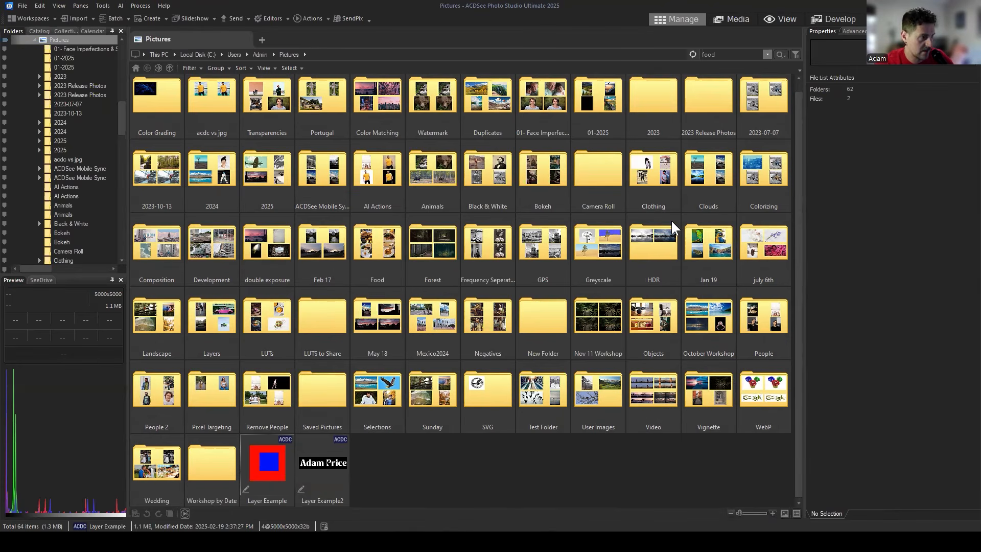
# Open the Portugal folder and select the photos from Porto 003_0 through Braga 001_0.
pyautogui.doubleClick(335, 104)
pyautogui.click(469, 310)
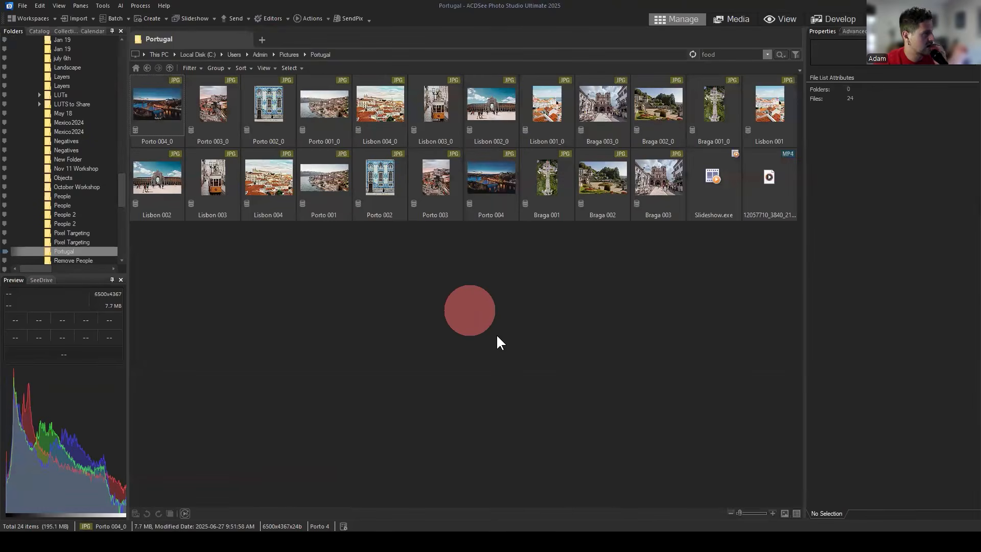
pyautogui.click(219, 107)
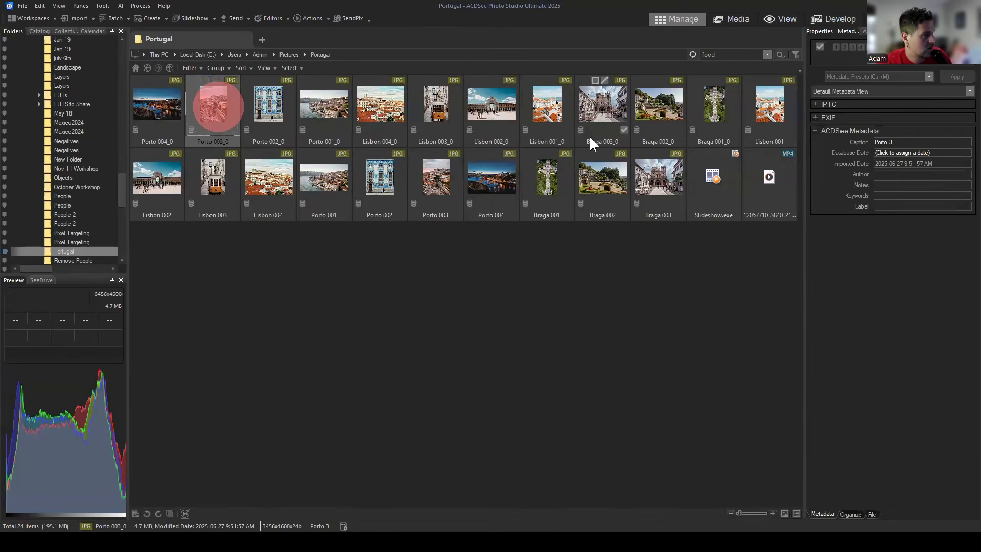
pyautogui.keyDown('shift'); pyautogui.click(715, 94); pyautogui.keyUp('shift')
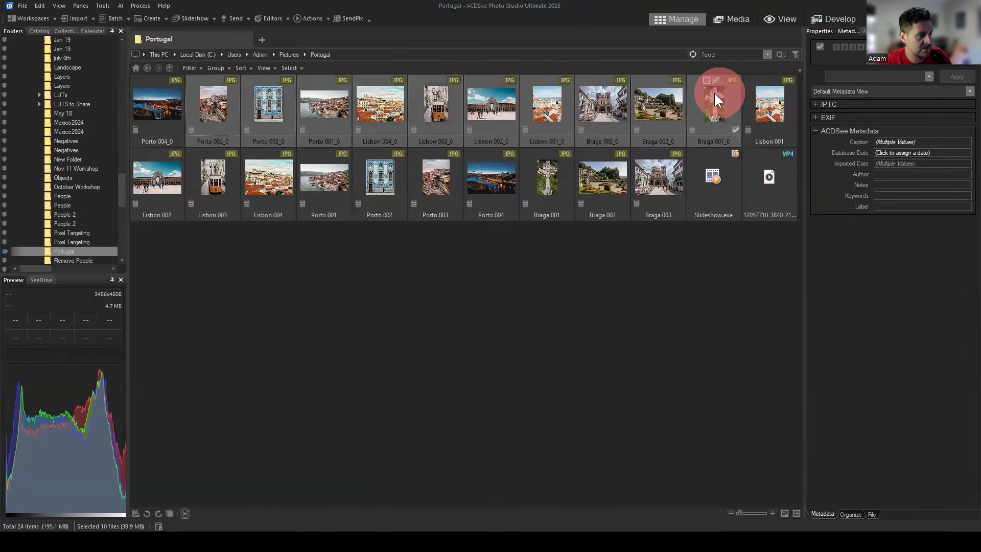
# Check the available Watermark actions, including Slideshow Text, and open the Actions Browser for the selected photos.
pyautogui.click(313, 17)
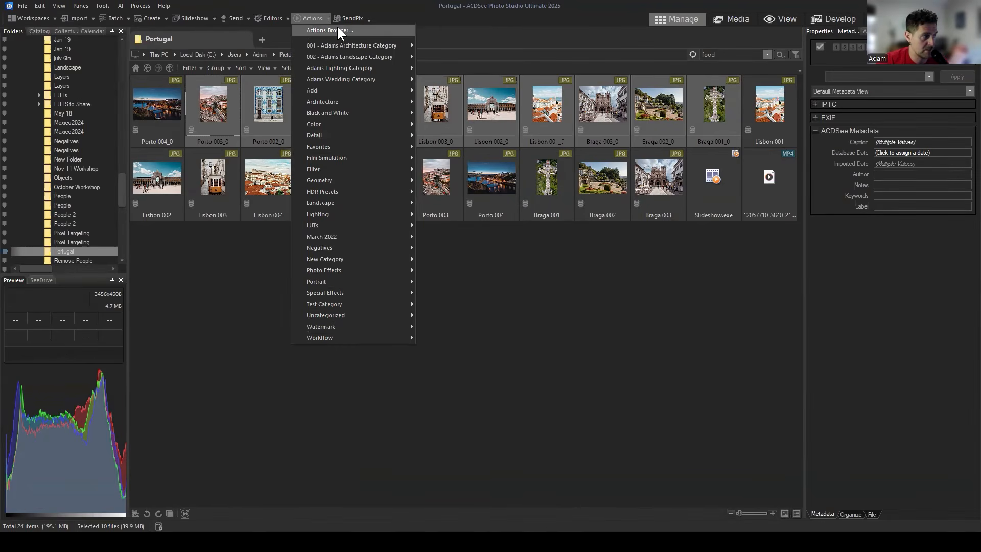
pyautogui.moveTo(337, 334)
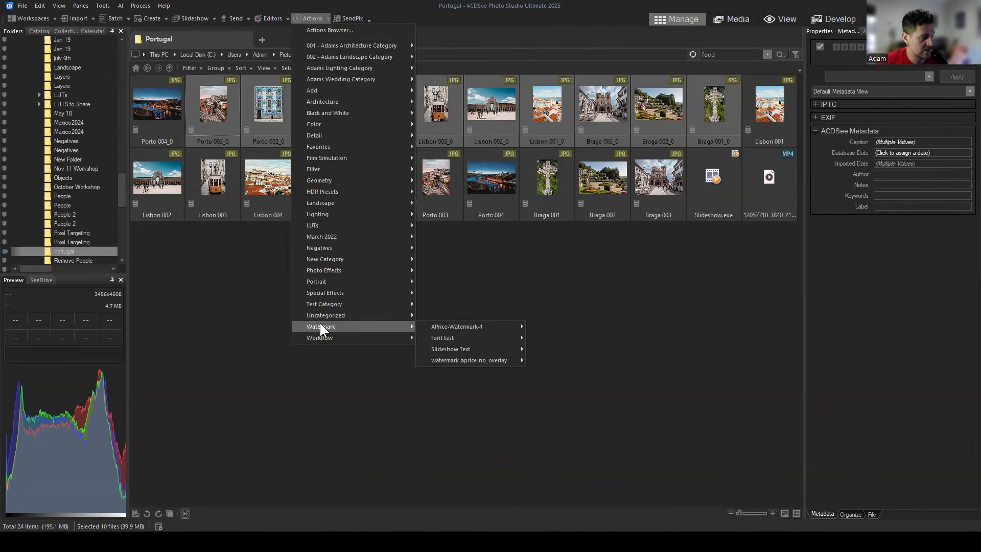
pyautogui.moveTo(460, 349)
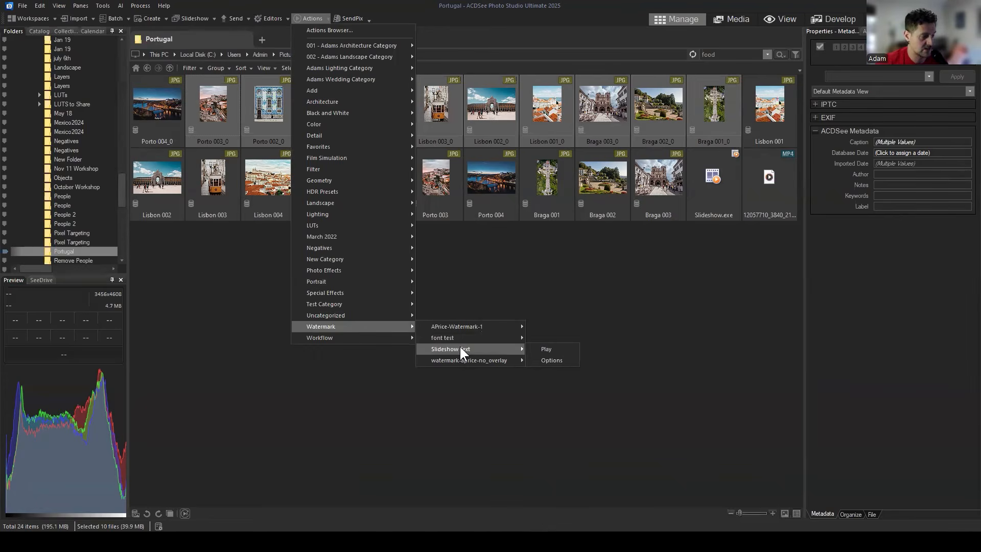
pyautogui.click(324, 30)
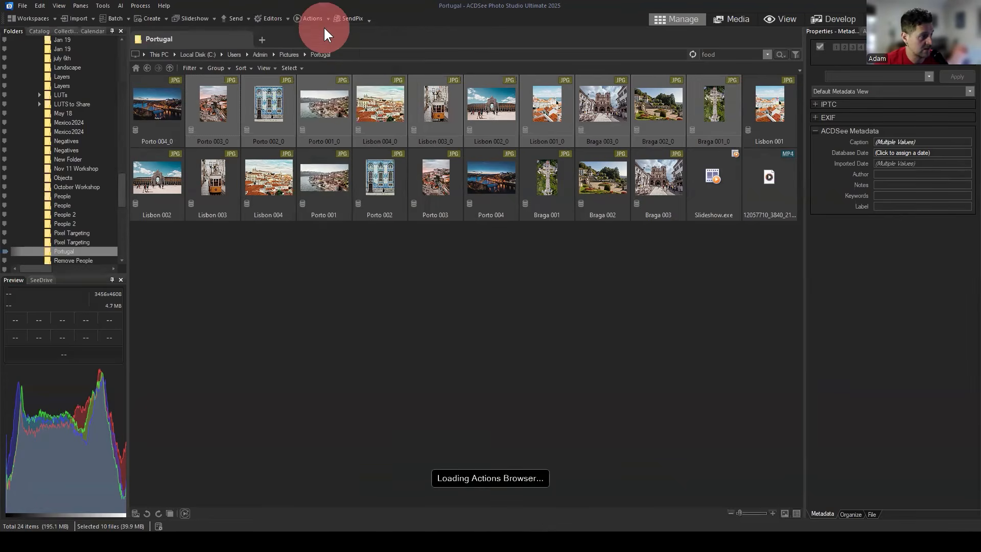
# Look through the action categories in the Actions Browser and display the Watermark category.
pyautogui.moveTo(479, 137); pyautogui.dragTo(488, 123)
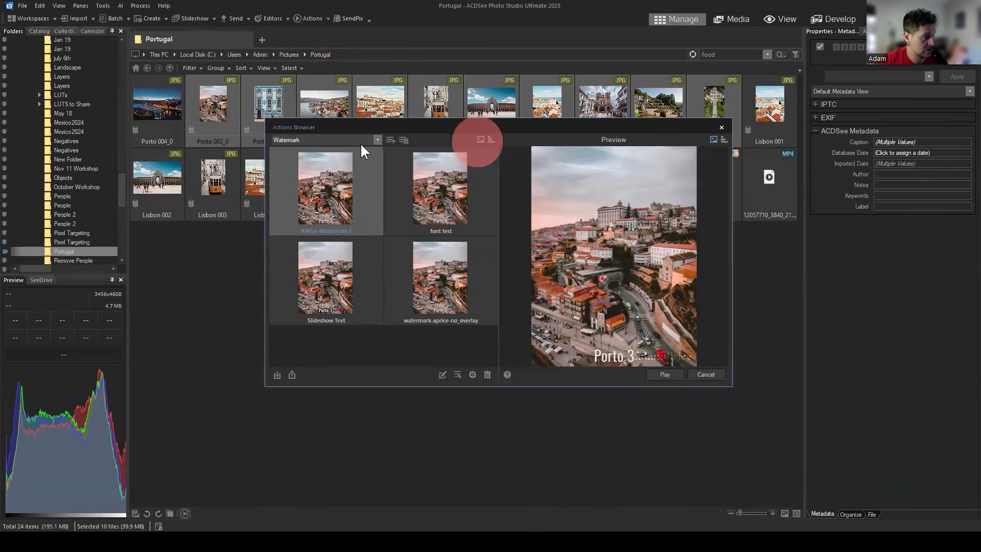
pyautogui.click(377, 140)
pyautogui.click(287, 359)
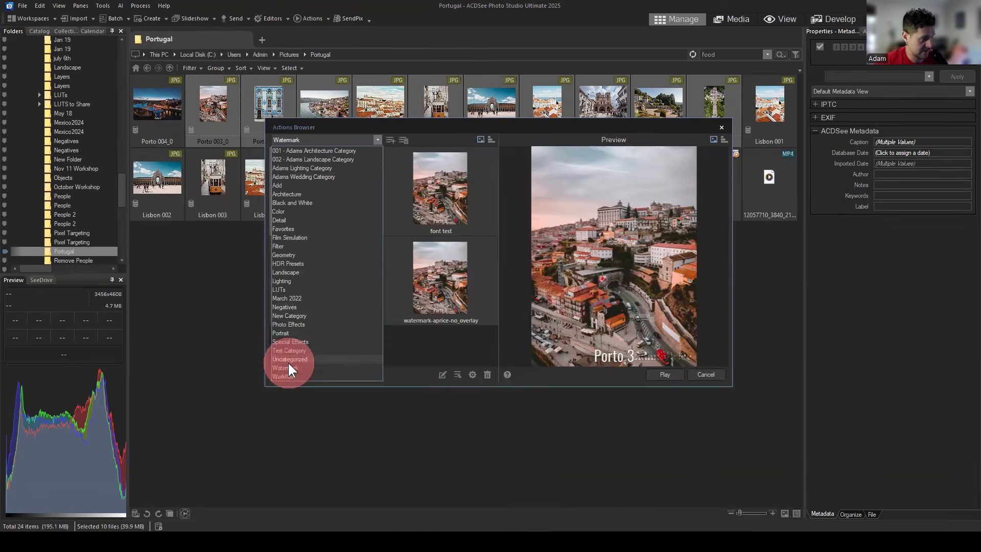
pyautogui.click(377, 140)
pyautogui.click(294, 368)
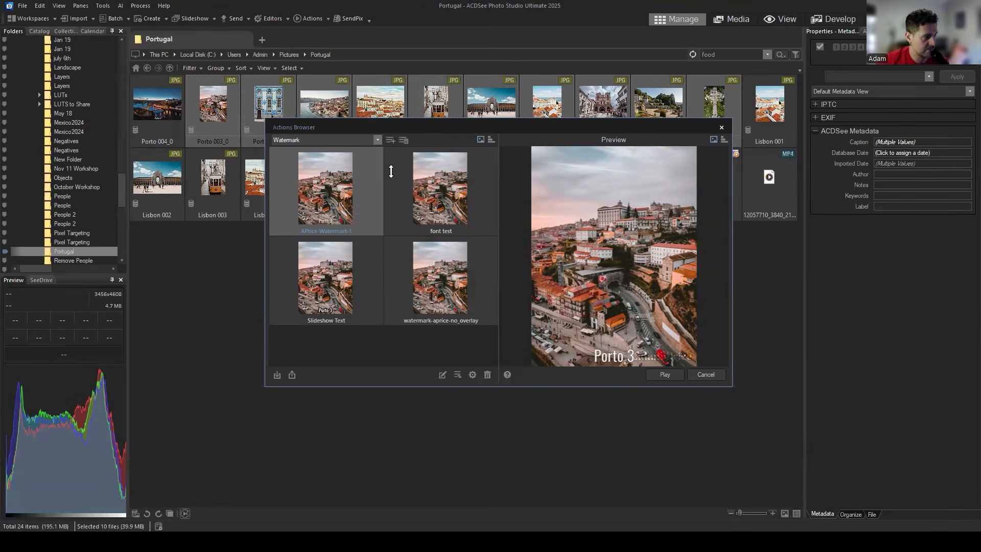
pyautogui.moveTo(317, 127); pyautogui.dragTo(304, 129)
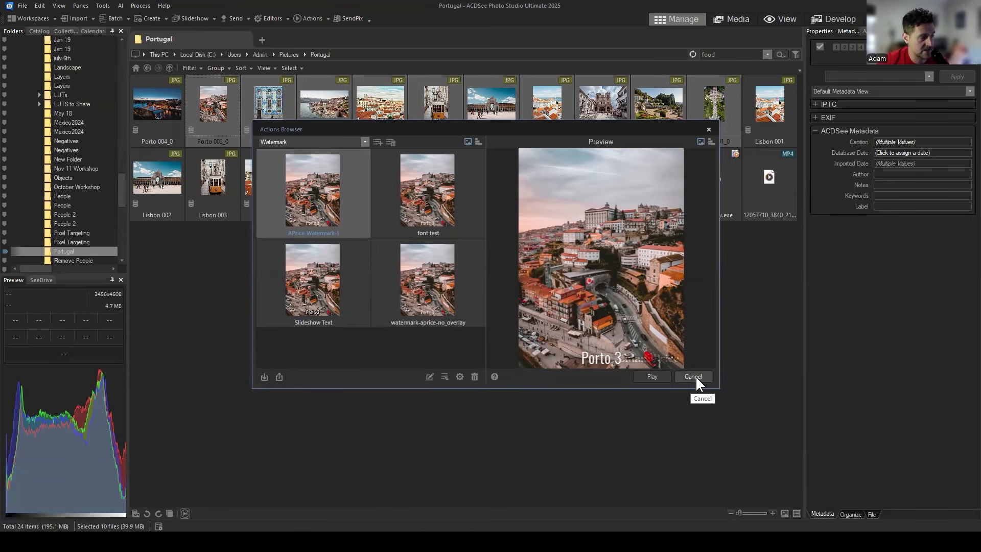
# Examine the recorded steps and the preview of the Slideshow Text action, and close the Actions Browser without playing it.
pyautogui.click(711, 141)
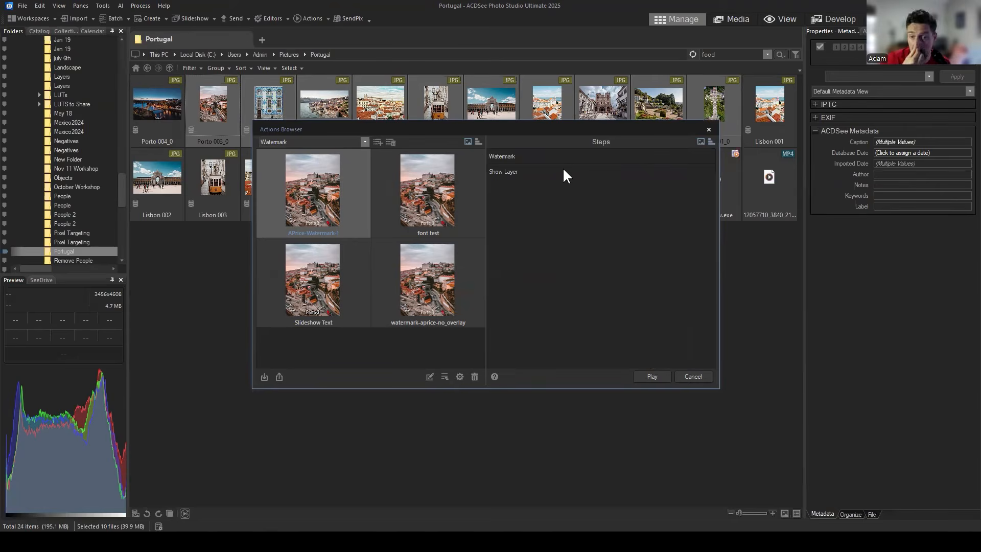
pyautogui.click(330, 280)
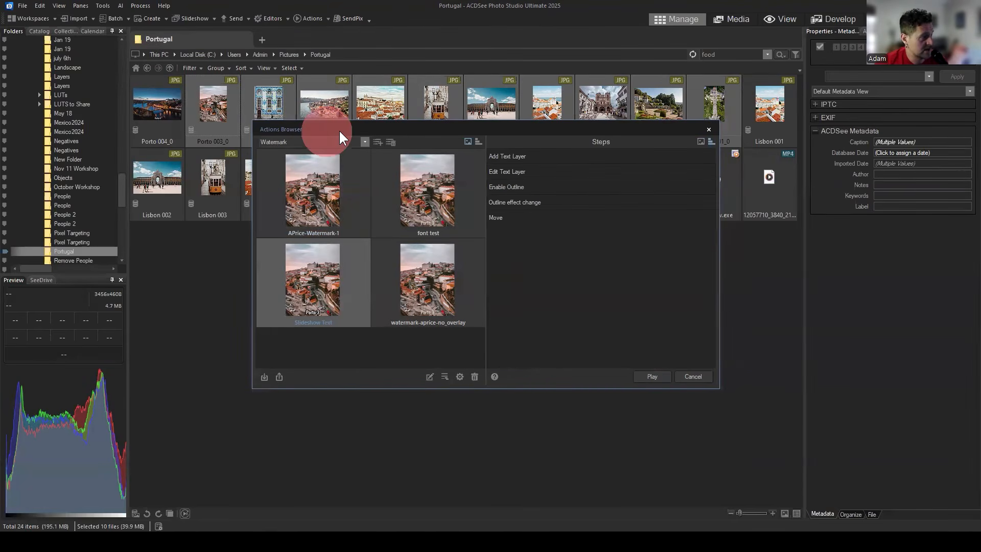
pyautogui.moveTo(339, 129); pyautogui.dragTo(329, 129)
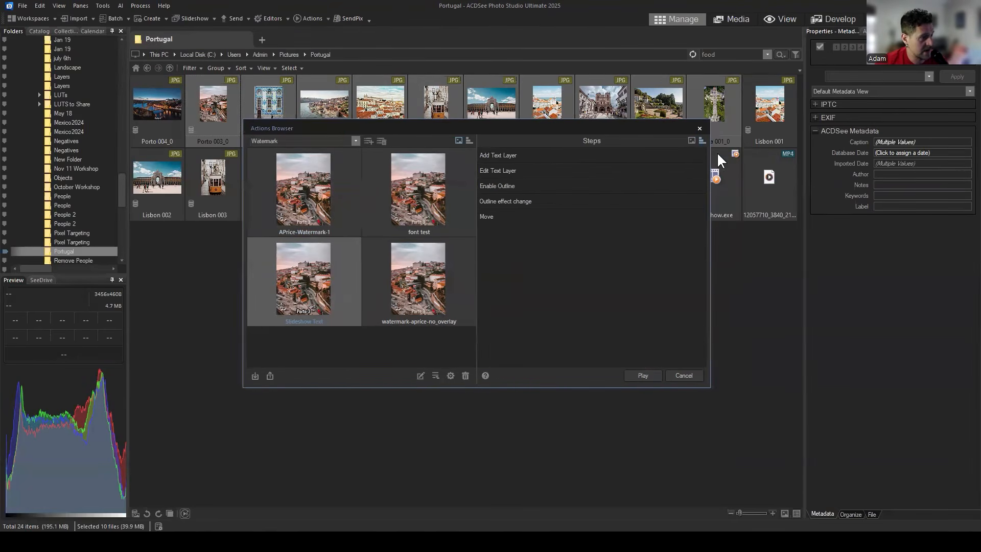
pyautogui.click(692, 140)
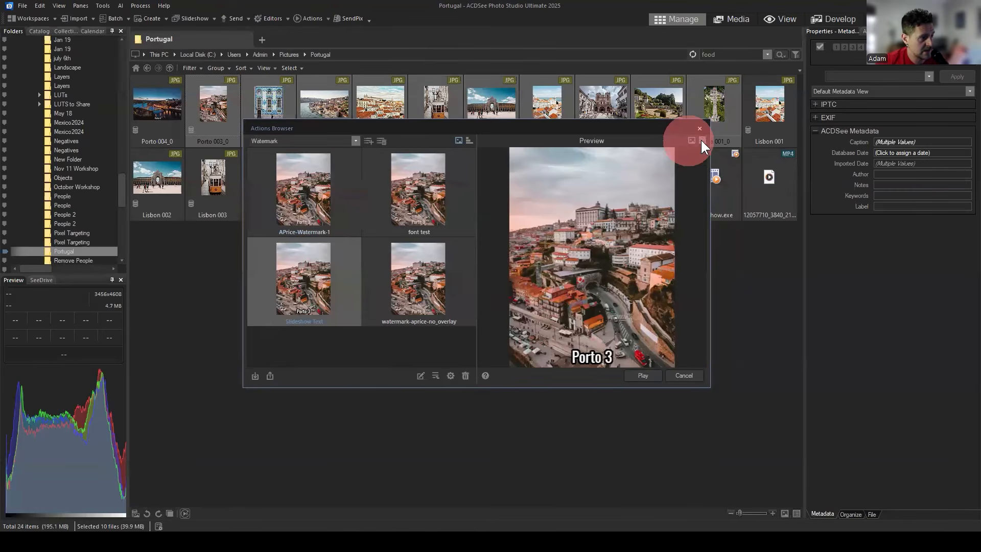
pyautogui.click(701, 140)
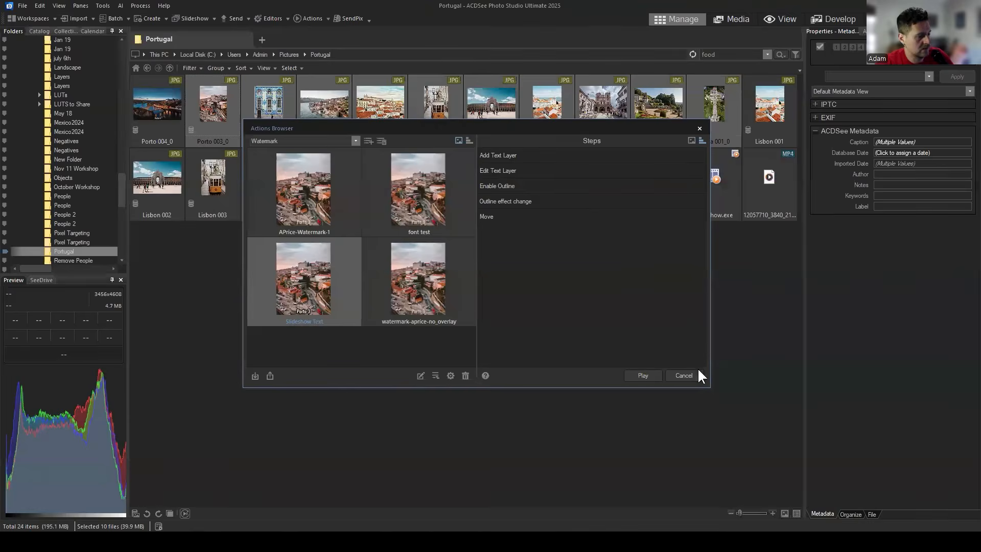
pyautogui.click(684, 376)
# Open photo Porto 003_0 in Edit mode and look through the available commands for the actions tools.
pyautogui.click(235, 111)
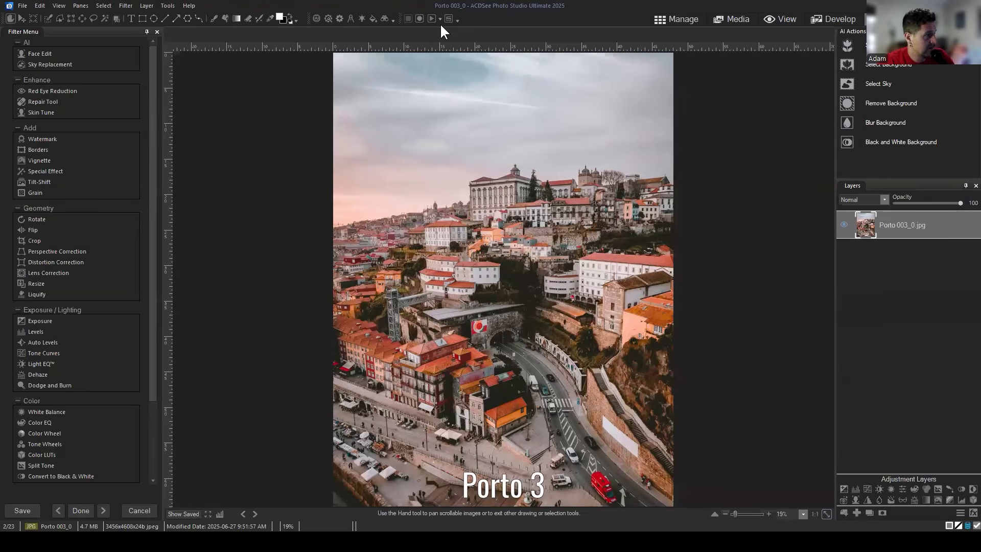
pyautogui.click(56, 6)
pyautogui.moveTo(64, 33)
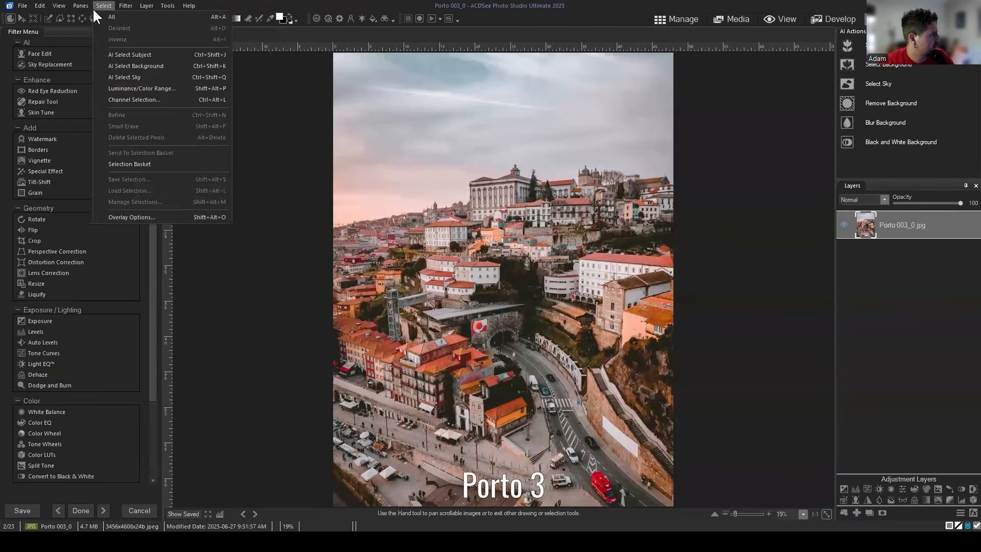
pyautogui.moveTo(118, 7)
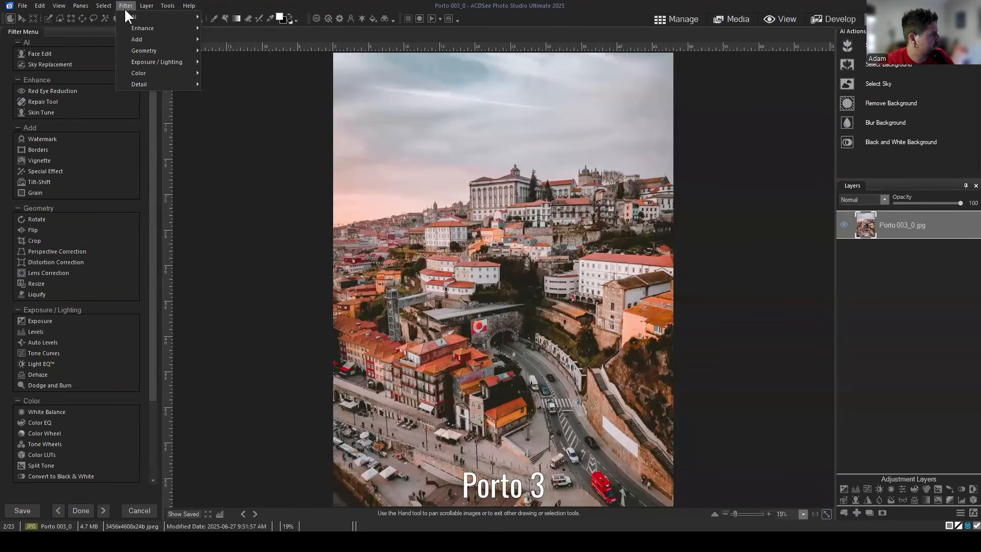
pyautogui.moveTo(152, 33)
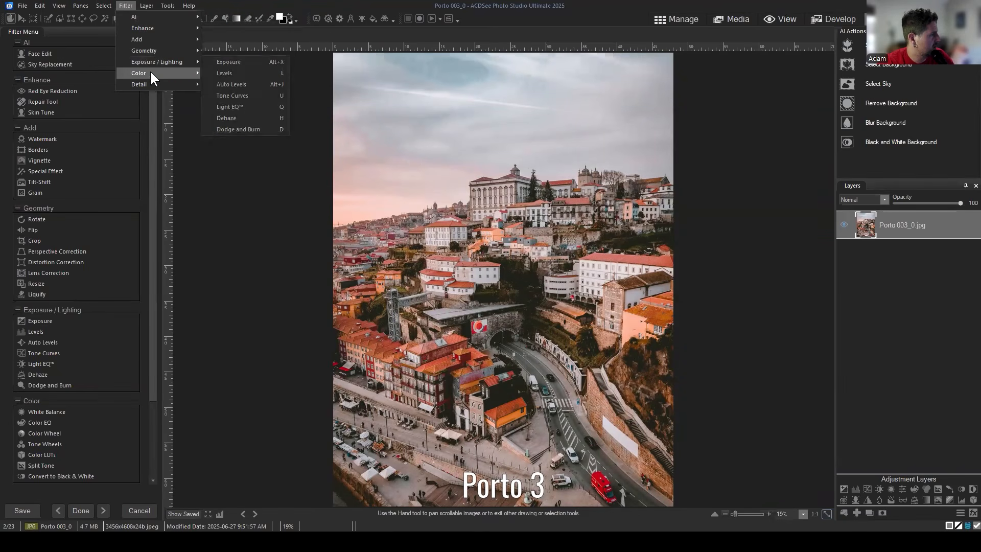
pyautogui.moveTo(150, 313); pyautogui.dragTo(142, 176)
# Show the Actions Browser in Edit mode and close it without playing an action.
pyautogui.click(55, 7)
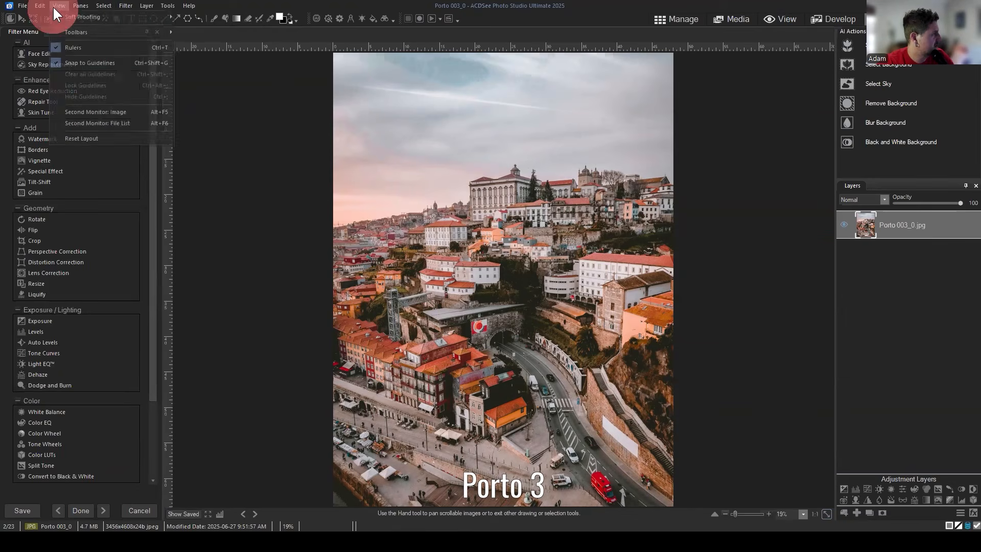
pyautogui.moveTo(80, 6)
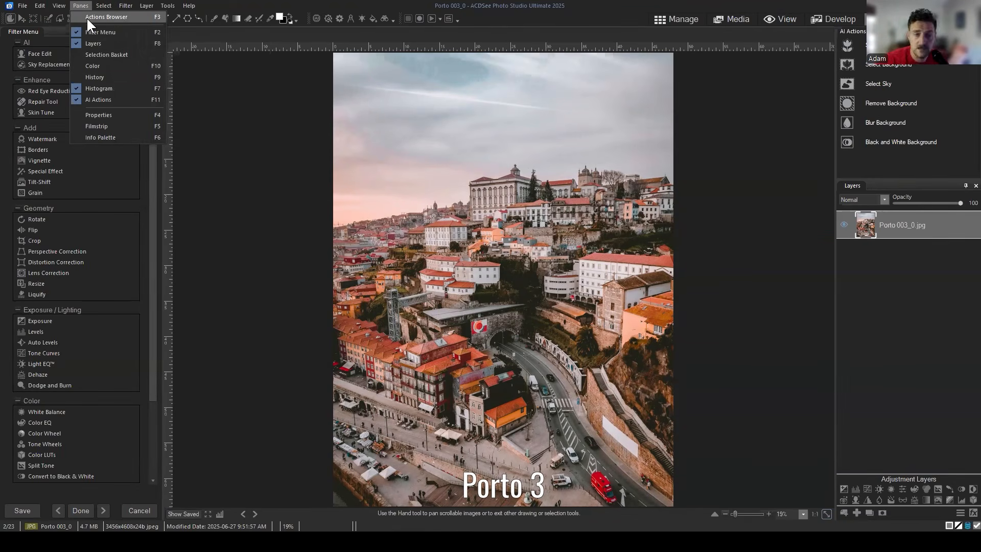
pyautogui.click(87, 17)
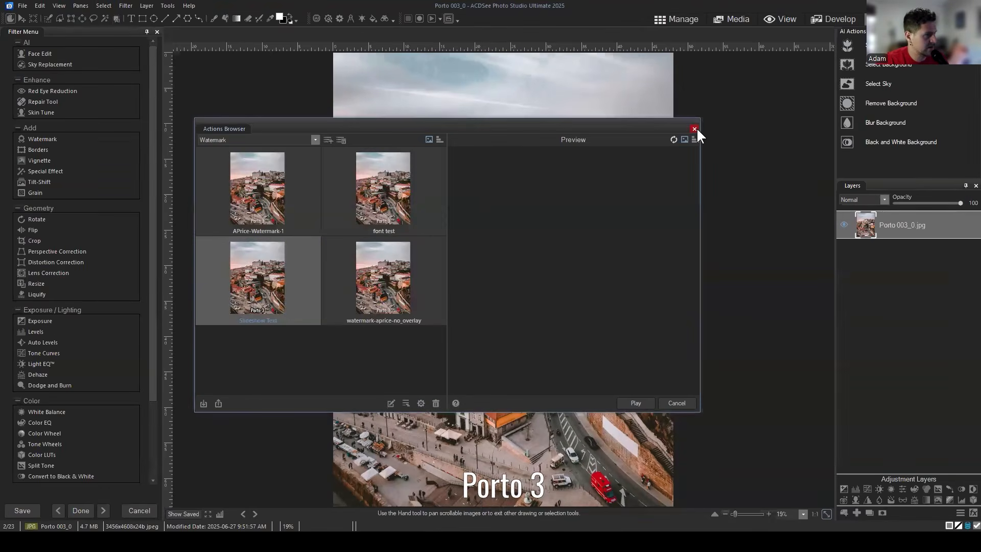
pyautogui.click(693, 130)
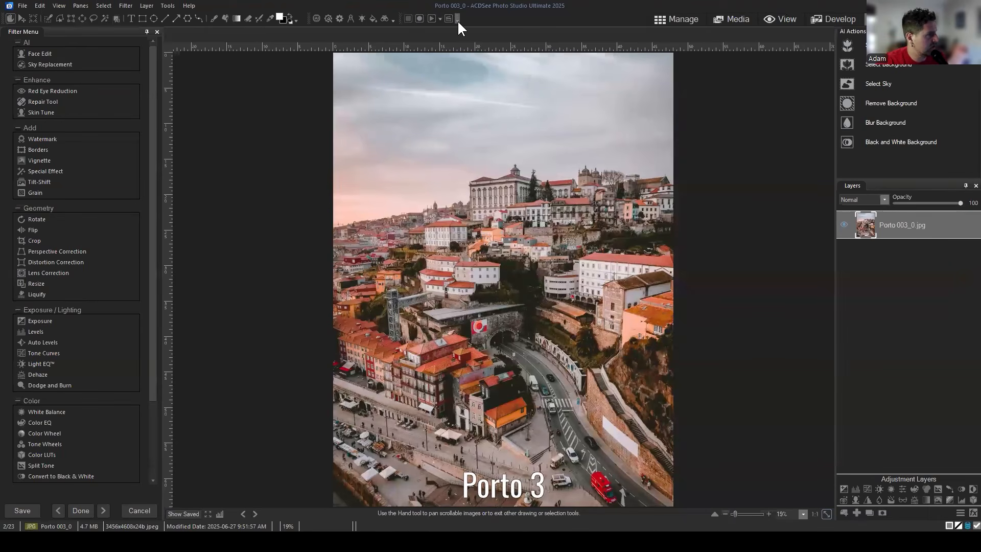
# Check the Edit mode toolbar list for the ACDSee Actions toolbar.
pyautogui.click(87, 6)
pyautogui.moveTo(66, 6)
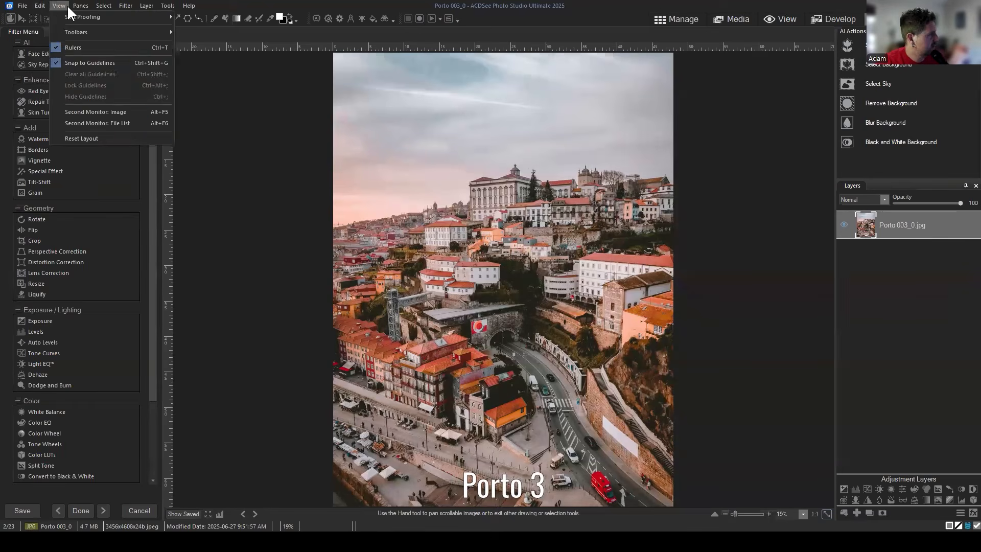
pyautogui.click(67, 32)
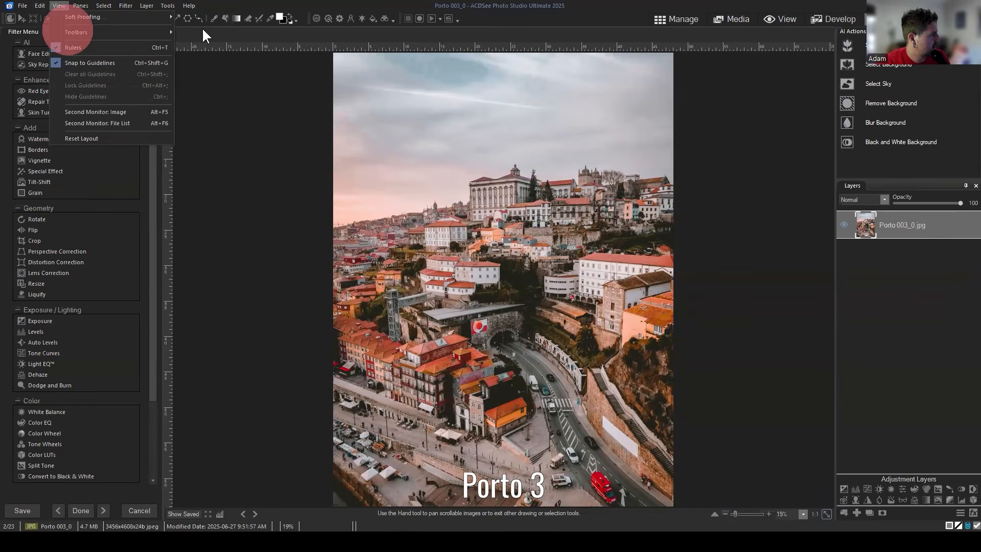
pyautogui.click(105, 32)
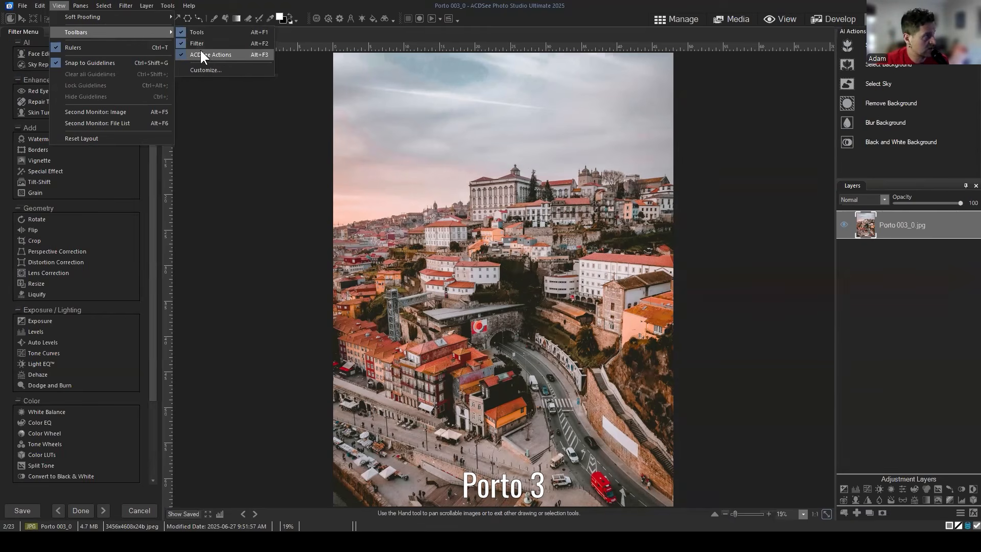
# Turn off the ACDSee Actions toolbar and the Filter toolbar in Edit mode.
pyautogui.click(182, 54)
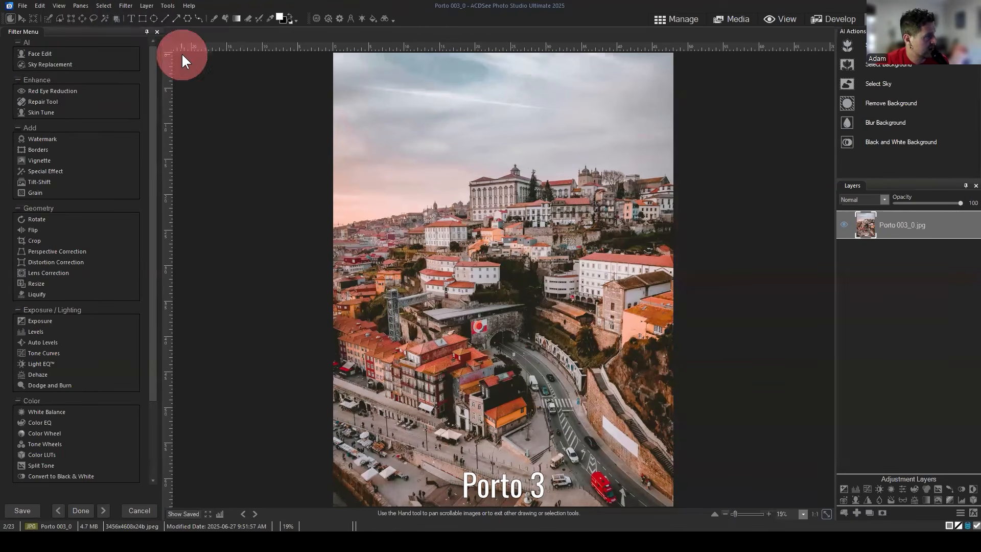
pyautogui.click(78, 6)
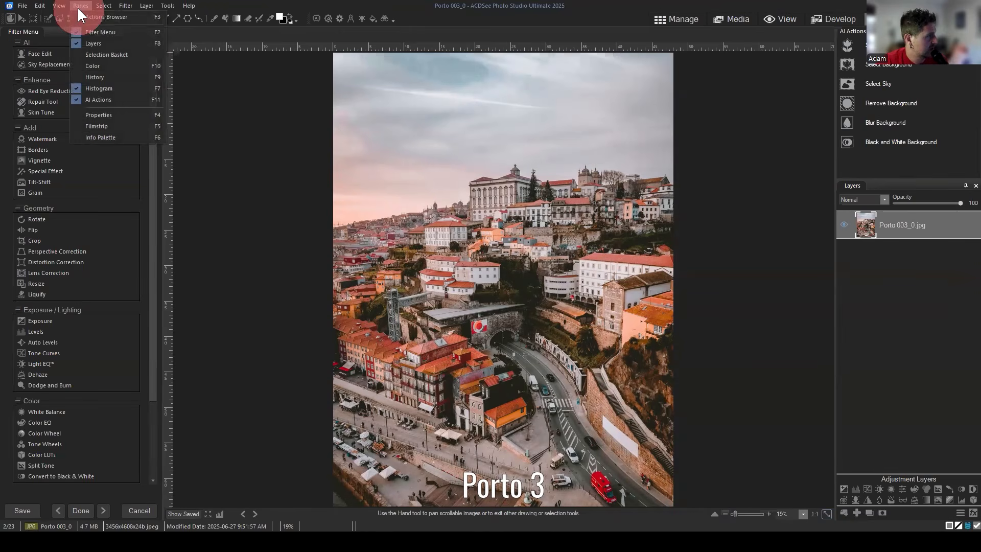
pyautogui.moveTo(59, 6)
pyautogui.click(72, 31)
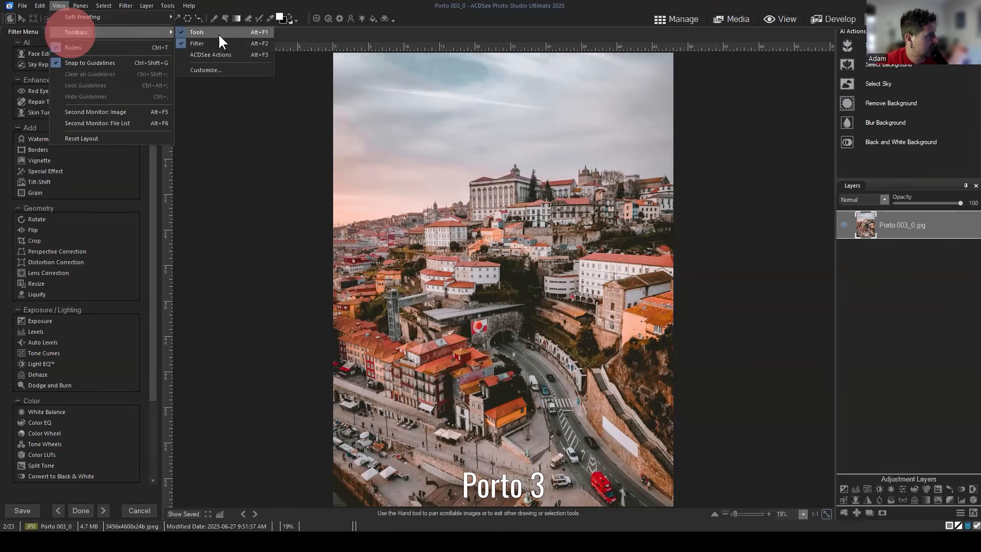
pyautogui.click(180, 42)
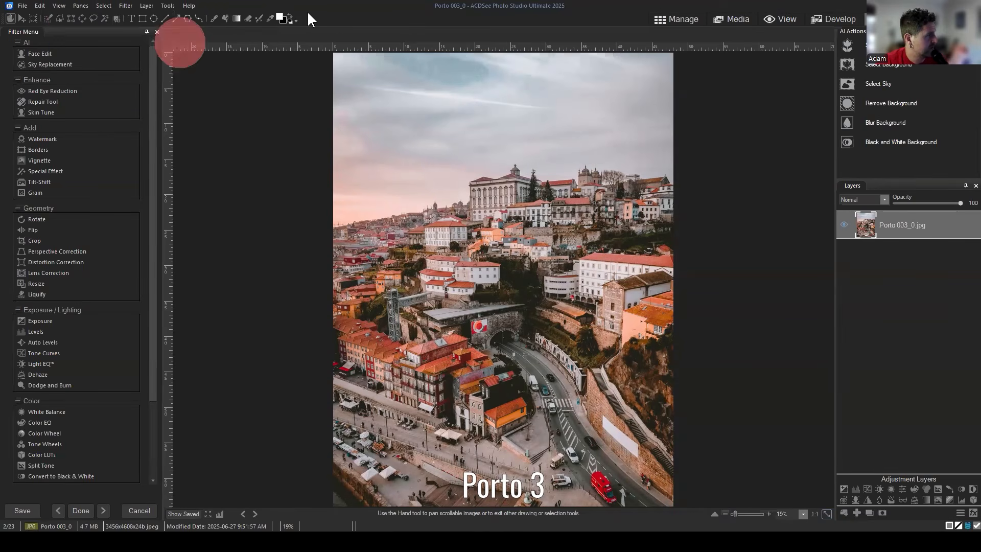
# Show the ACDSee Actions toolbar and dock it directly beside the Tools toolbar.
pyautogui.click(59, 5)
pyautogui.moveTo(72, 32)
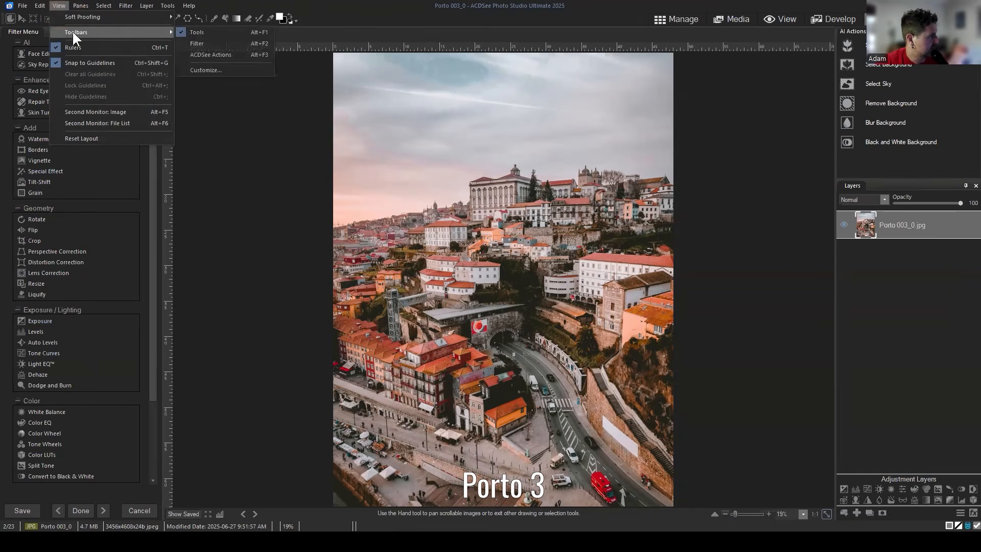
pyautogui.click(212, 54)
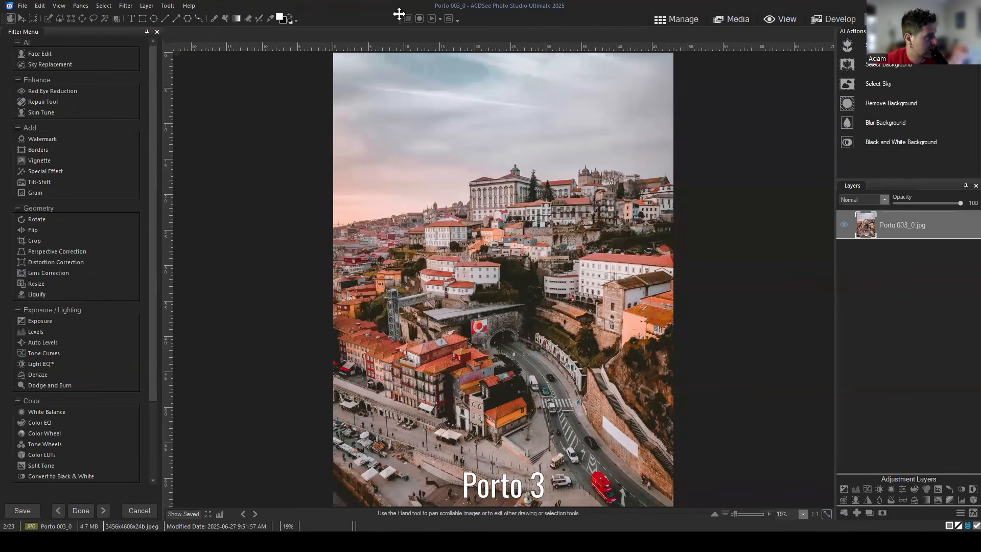
pyautogui.moveTo(399, 16); pyautogui.dragTo(296, 15)
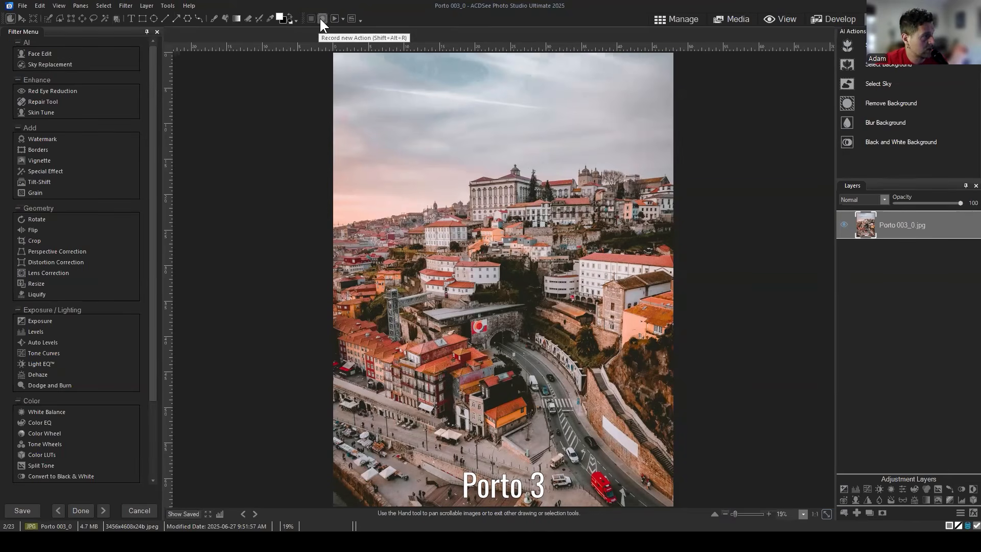
pyautogui.click(59, 5)
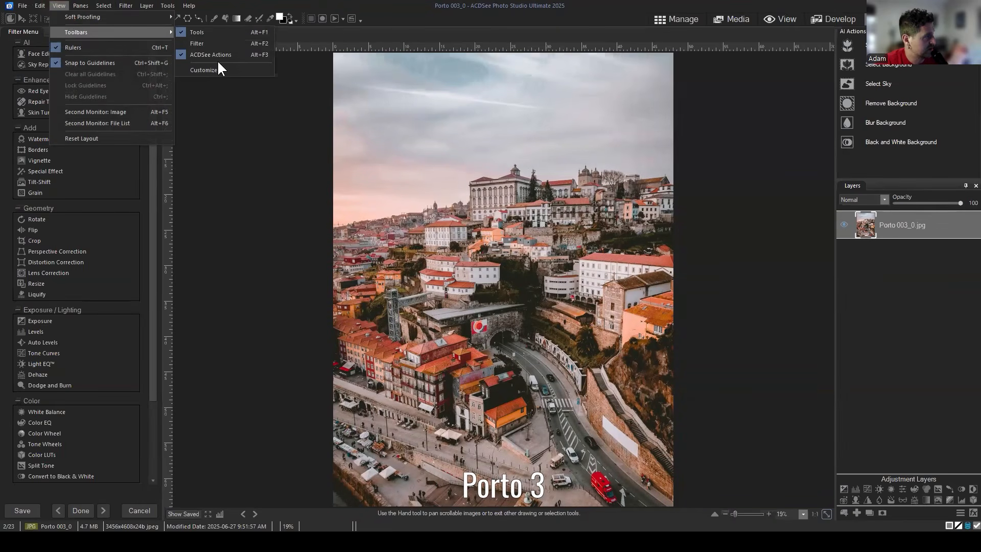
pyautogui.click(391, 11)
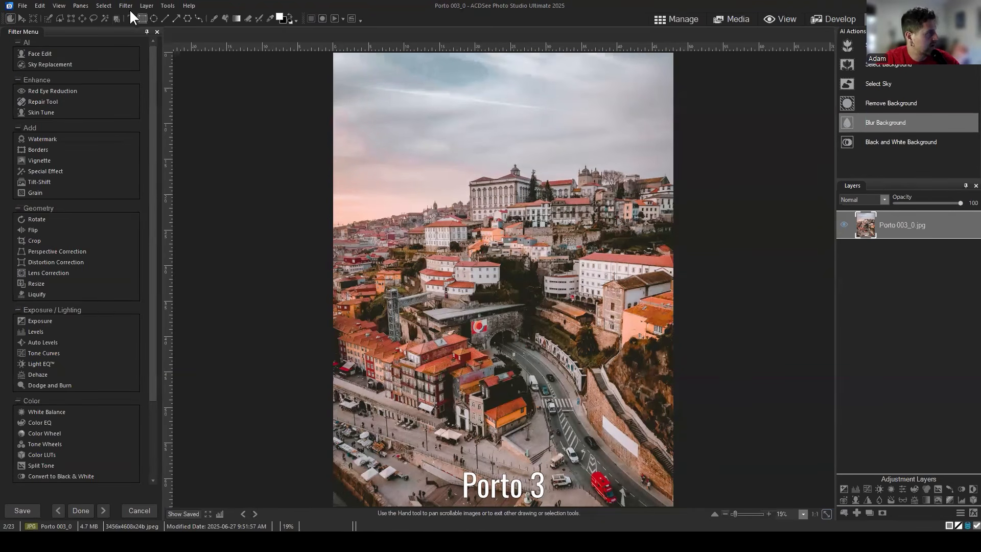
# Start recording a new action on photo Porto 003_0.
pyautogui.click(322, 19)
pyautogui.moveTo(525, 115); pyautogui.dragTo(542, 169)
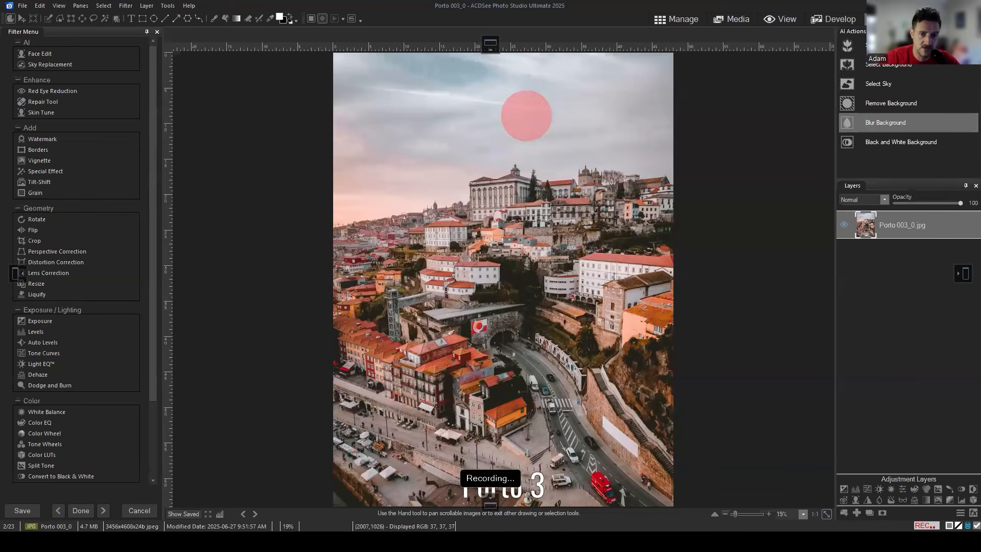
pyautogui.moveTo(980, 173); pyautogui.dragTo(517, 143)
pyautogui.click(559, 147)
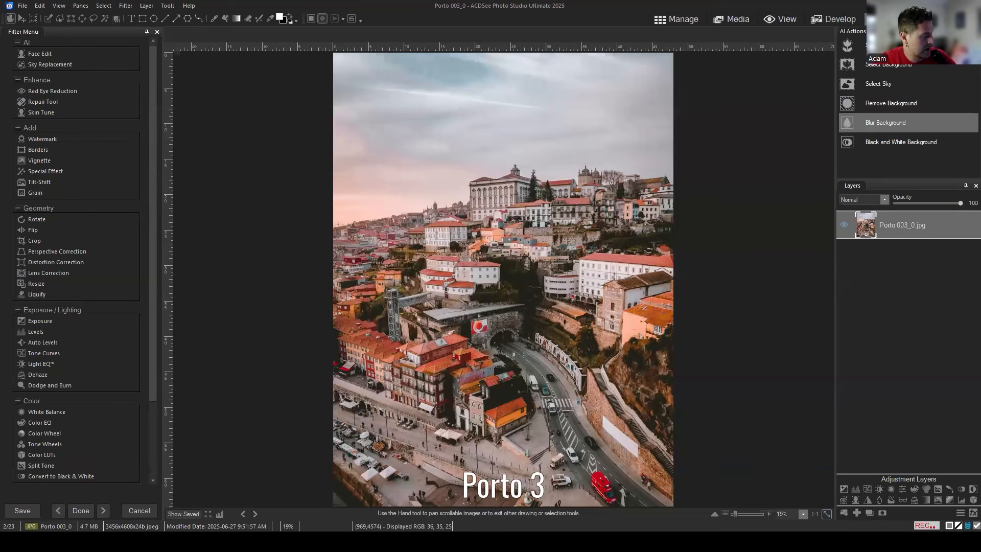
# Switch to the browser to show the Community Q&A Hub on ACDSee Connect, and minimize it when done.
pyautogui.click(236, 536)
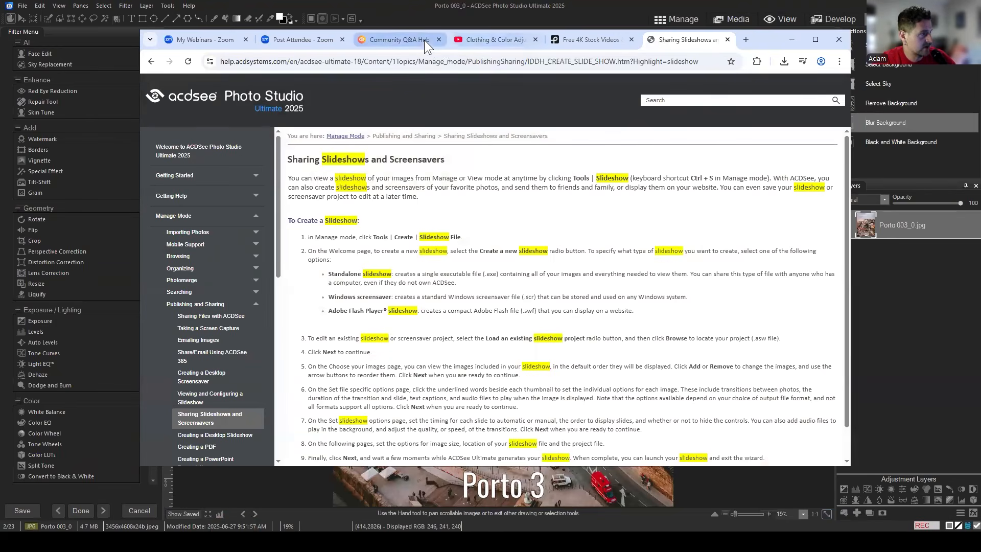
pyautogui.click(394, 40)
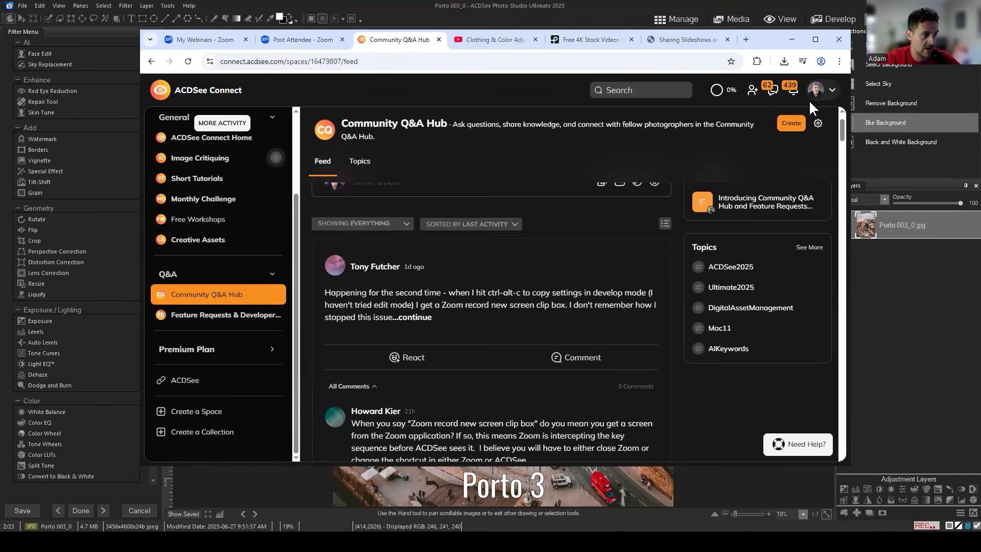
pyautogui.click(791, 40)
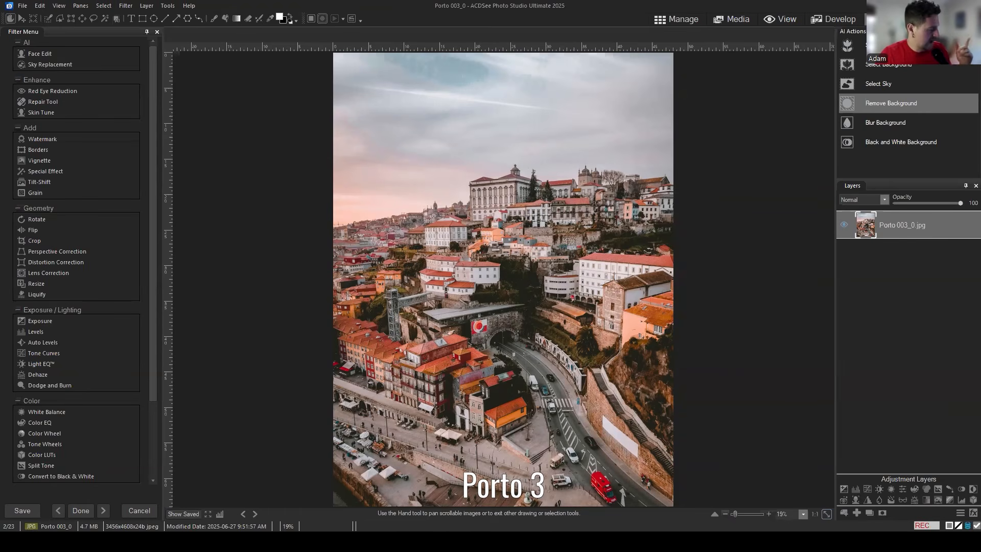
# In the browser, view the Primer to ACDSee Slideshows event among ACDSee Connect's past Free Workshops, and return to the photo editor.
pyautogui.click(240, 539)
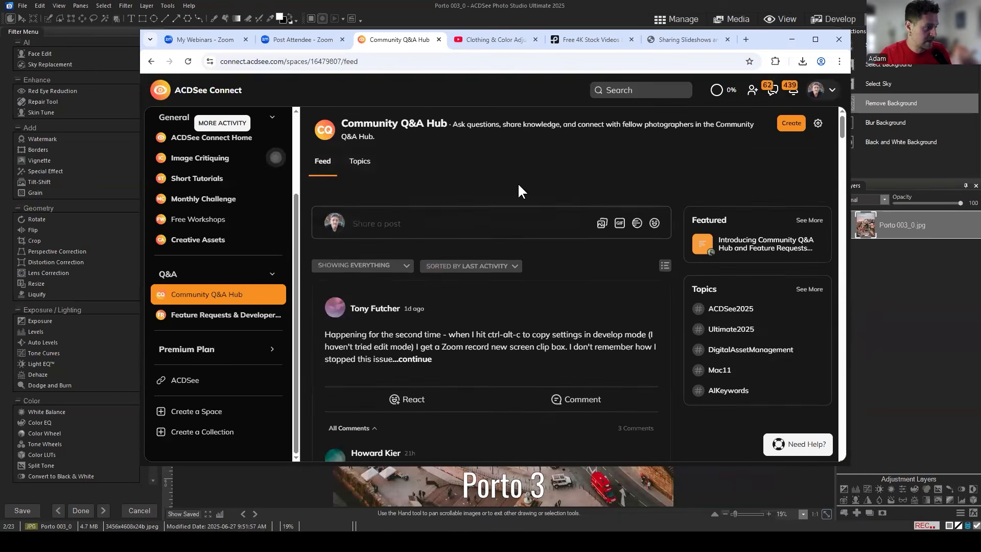
pyautogui.click(213, 221)
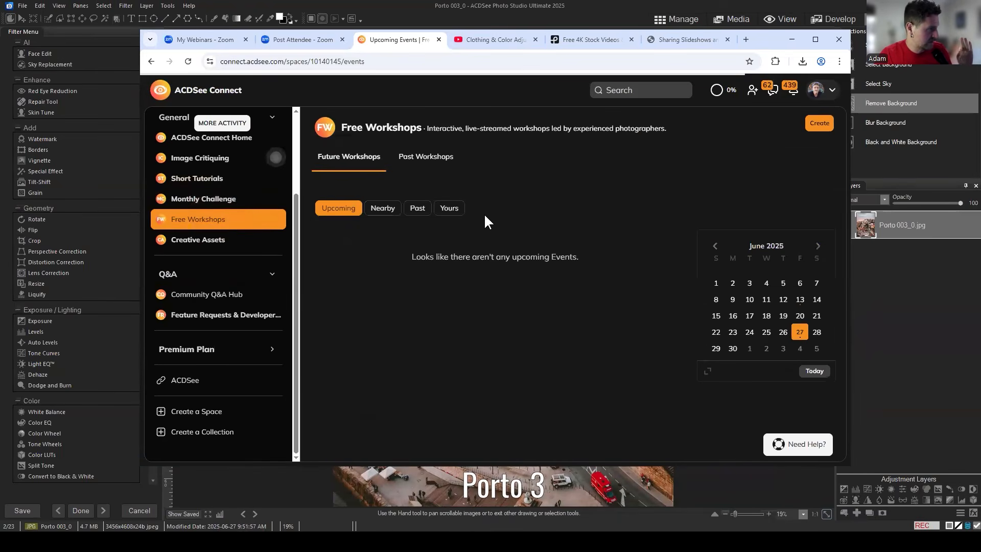
pyautogui.click(417, 208)
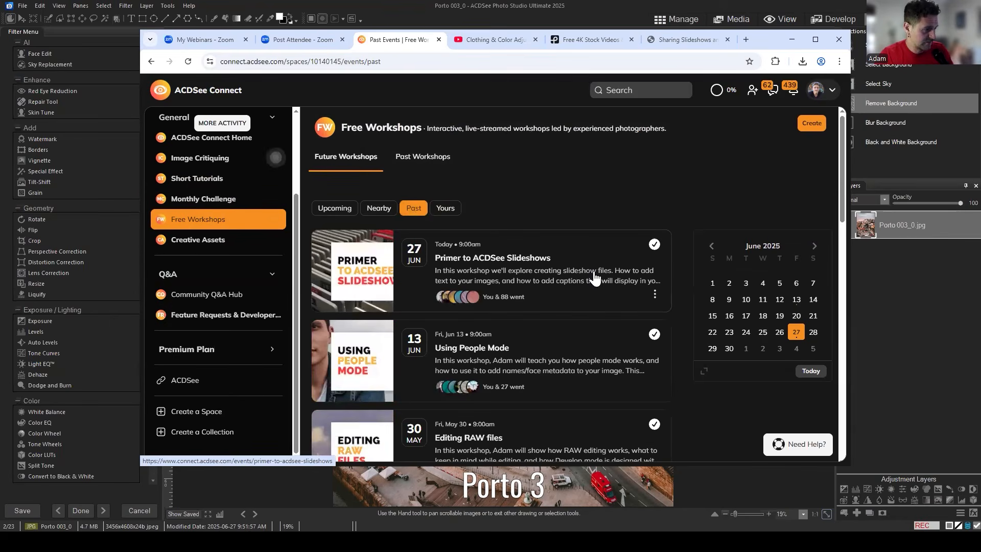
pyautogui.click(572, 260)
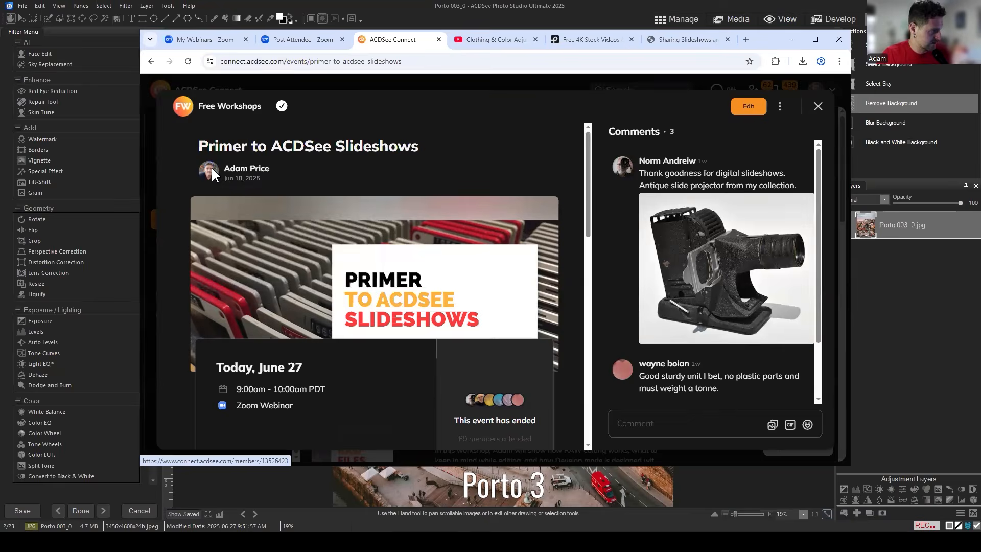
pyautogui.moveTo(208, 169)
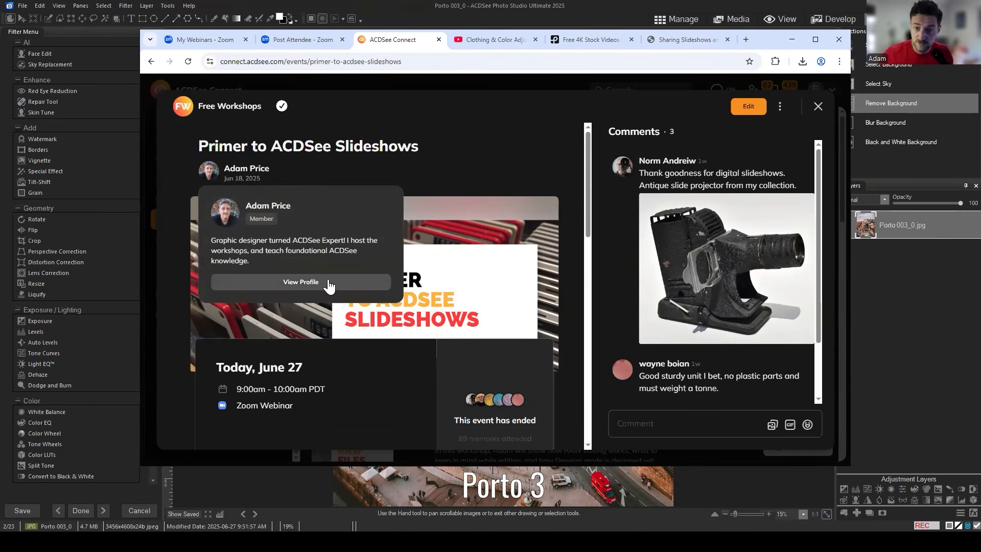
pyautogui.click(511, 118)
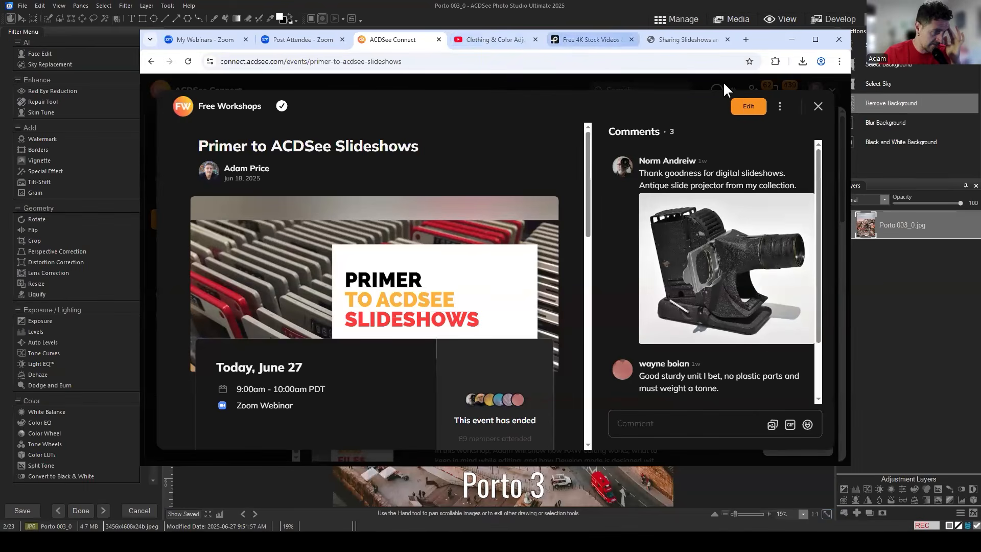
pyautogui.click(817, 106)
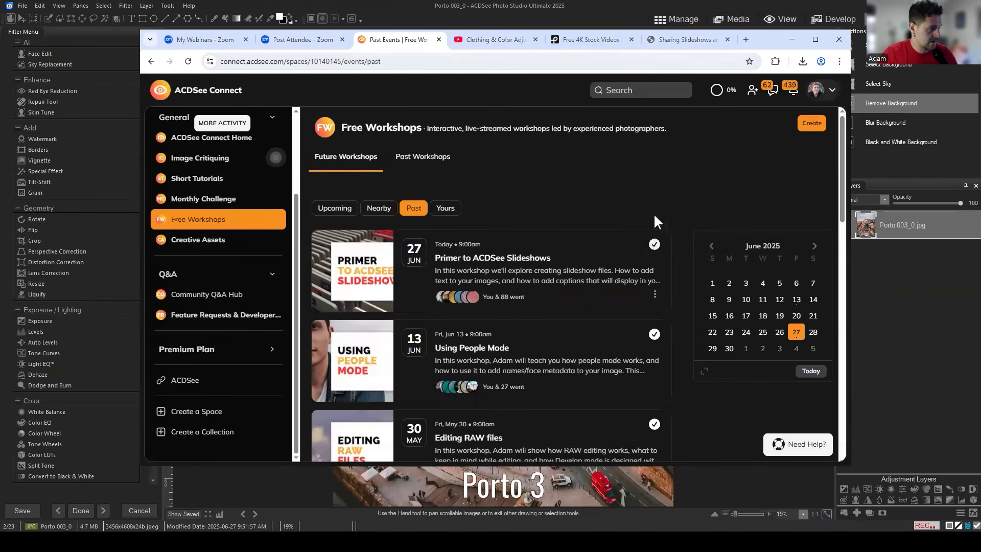
pyautogui.click(791, 39)
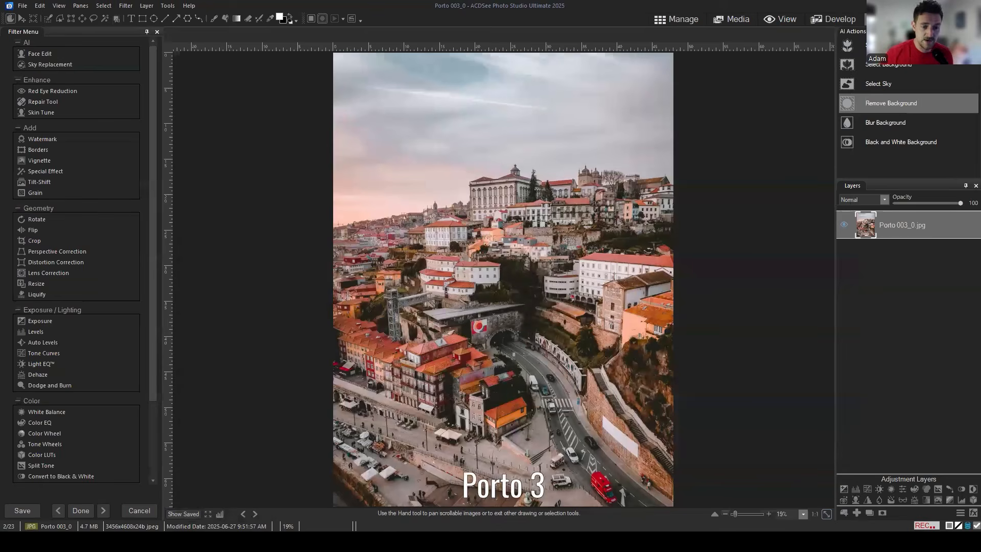